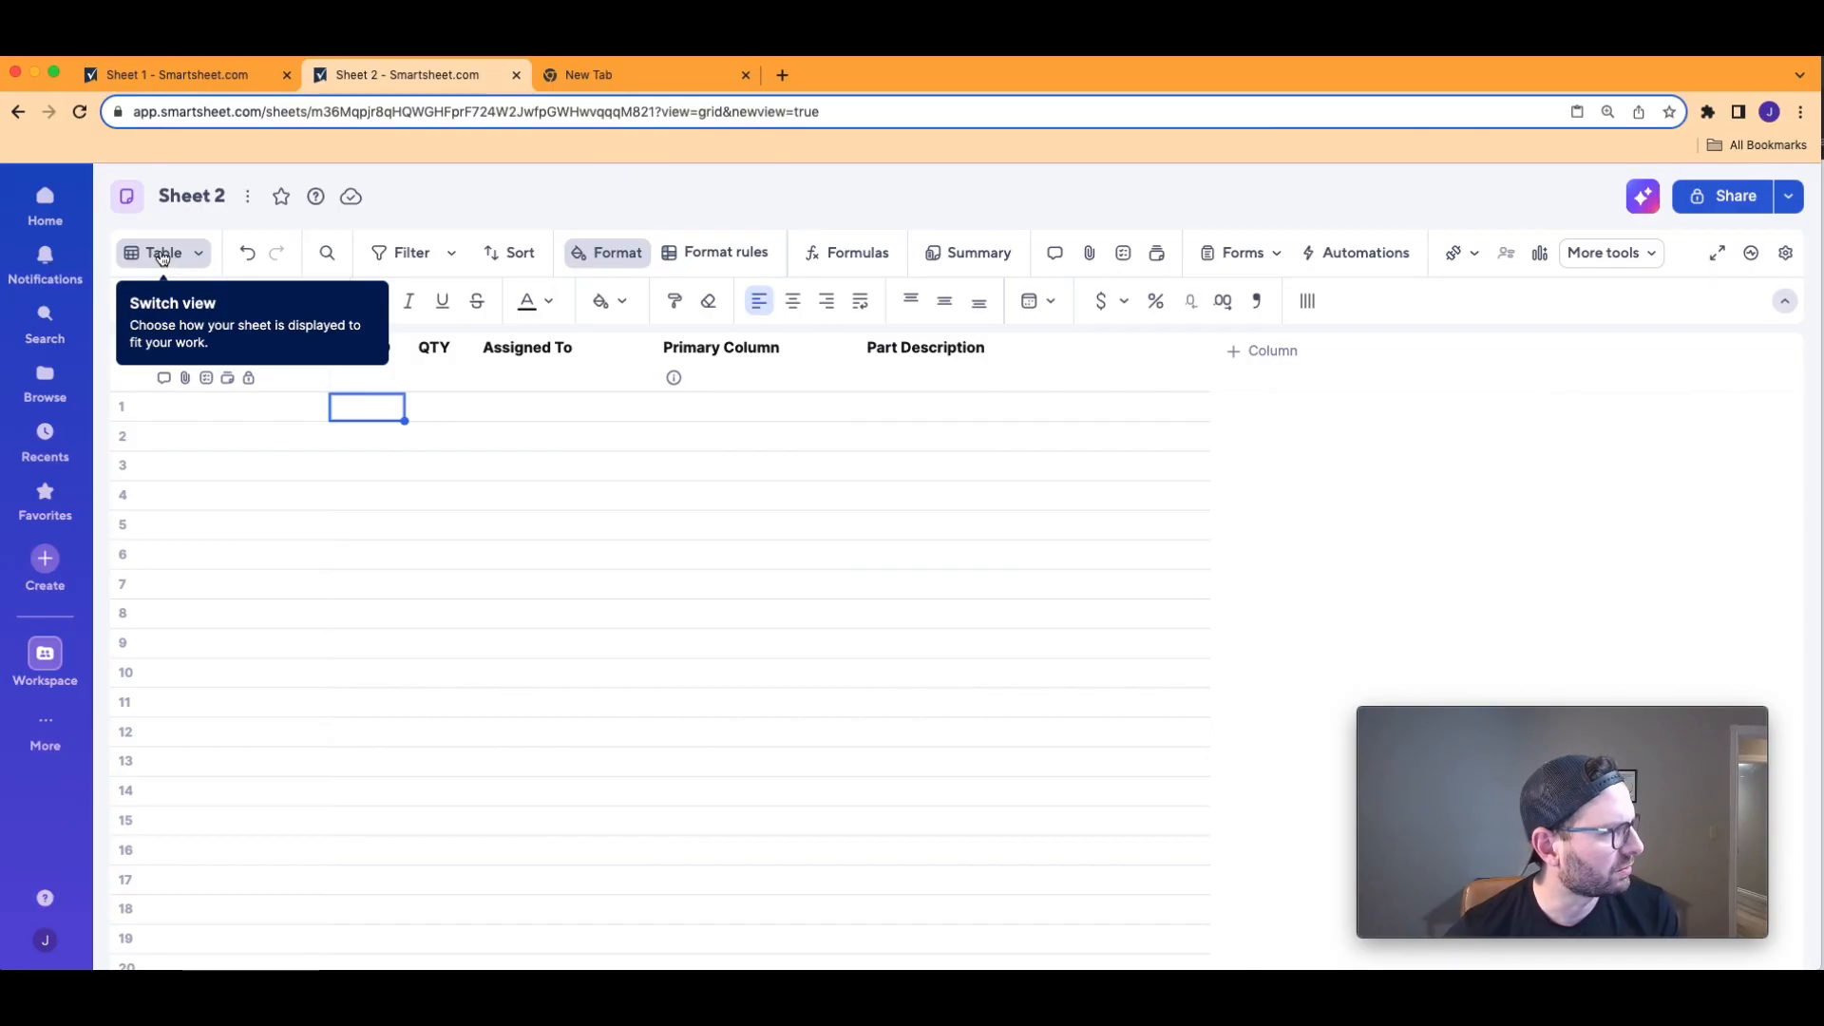
Display Sheet 2 in Table view and start a new column data link.
left_click(194, 254)
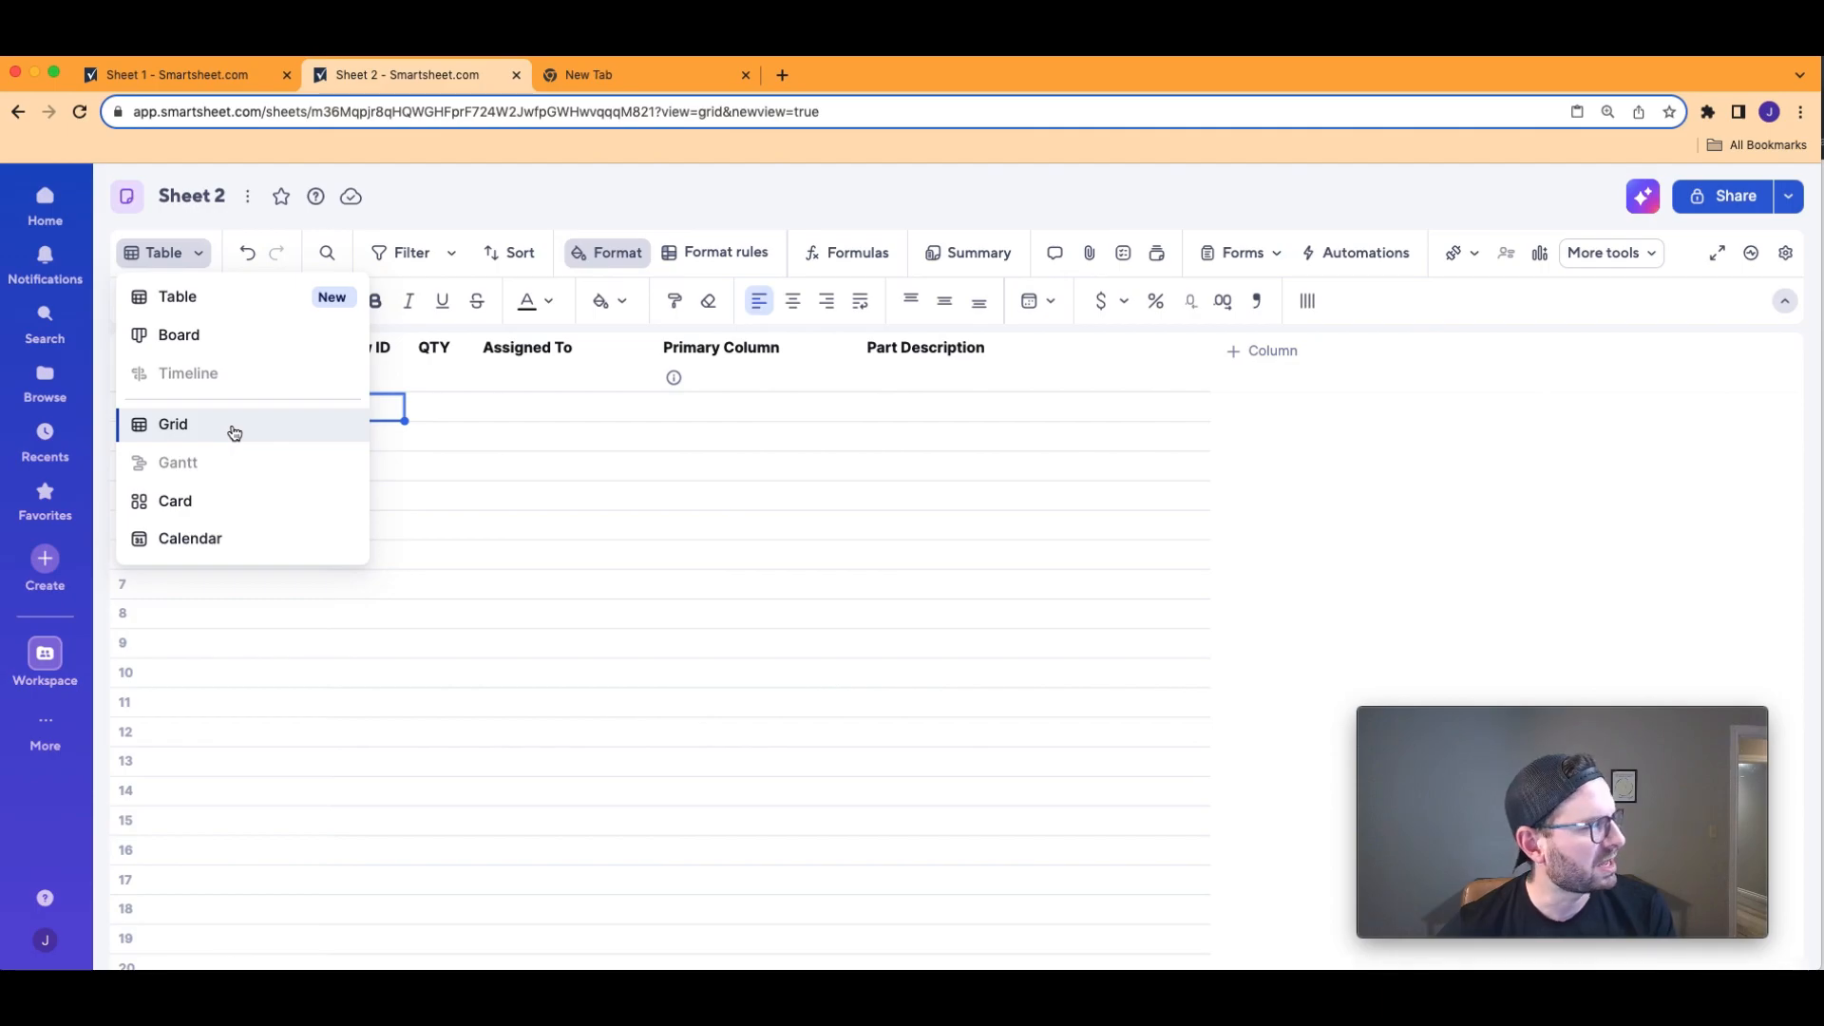
left_click(234, 300)
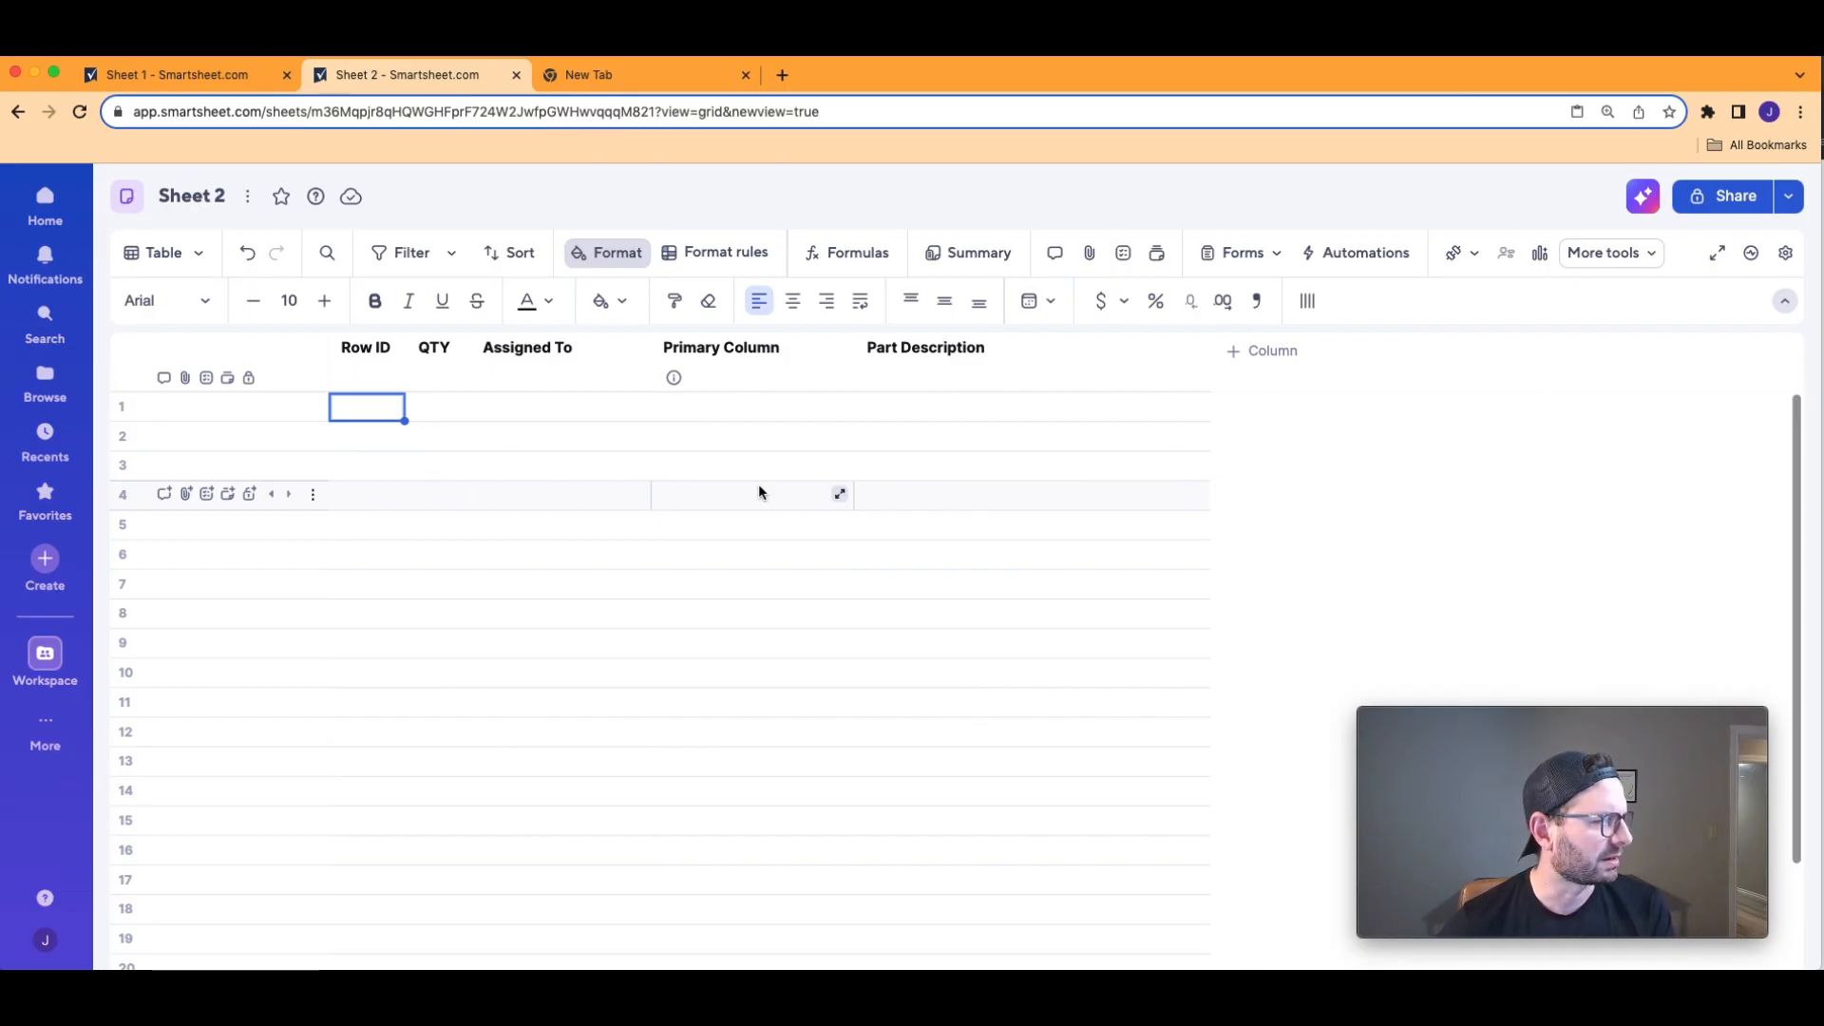
left_click(1653, 259)
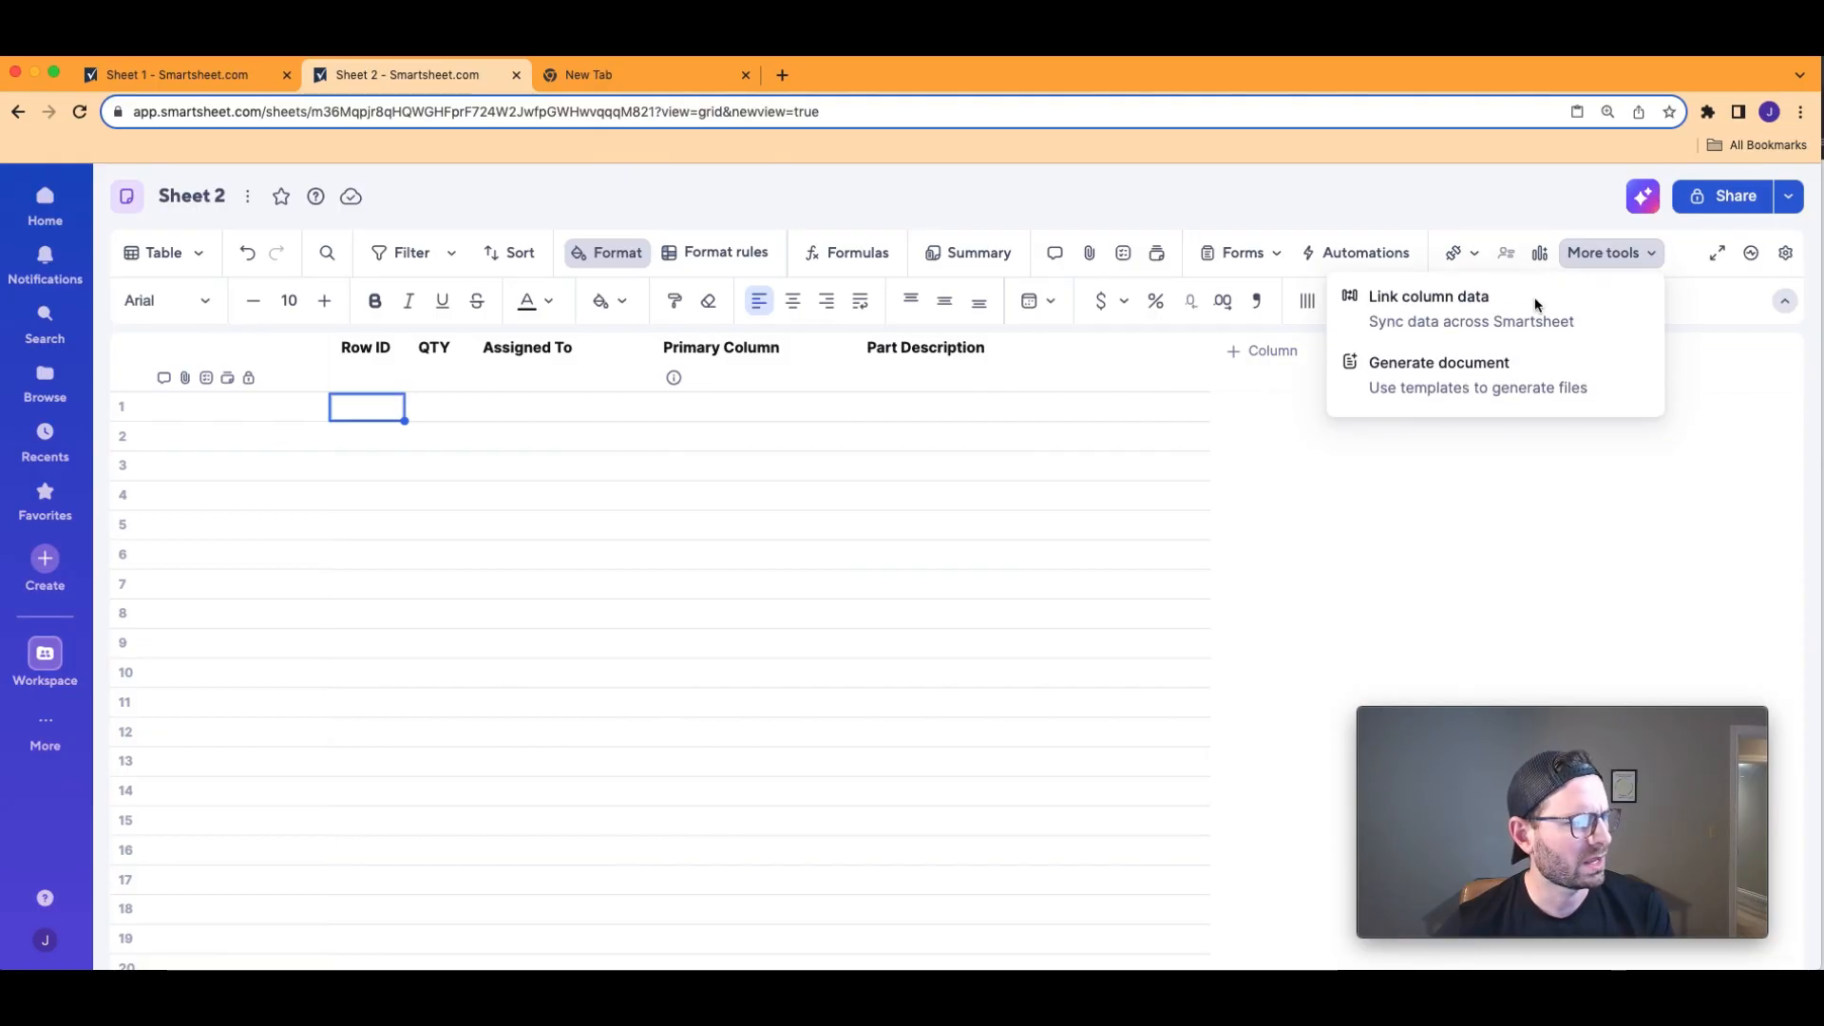
left_click(1506, 324)
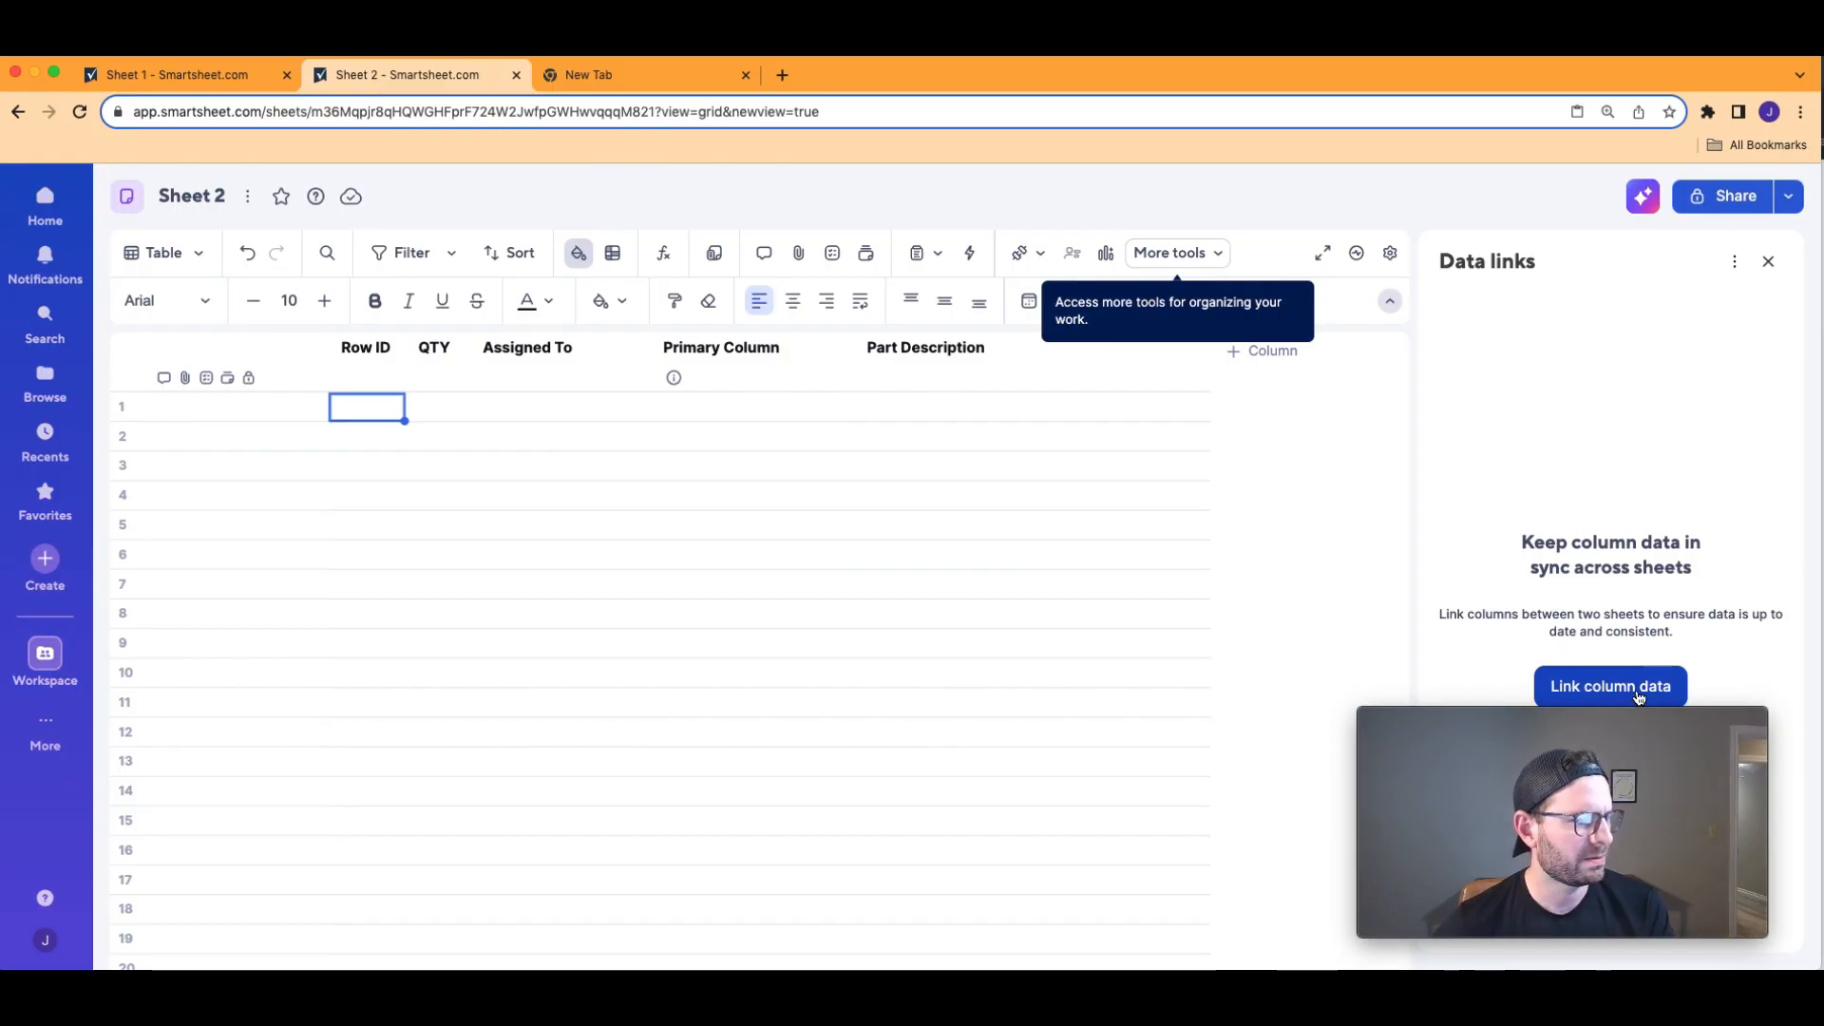
left_click(1638, 698)
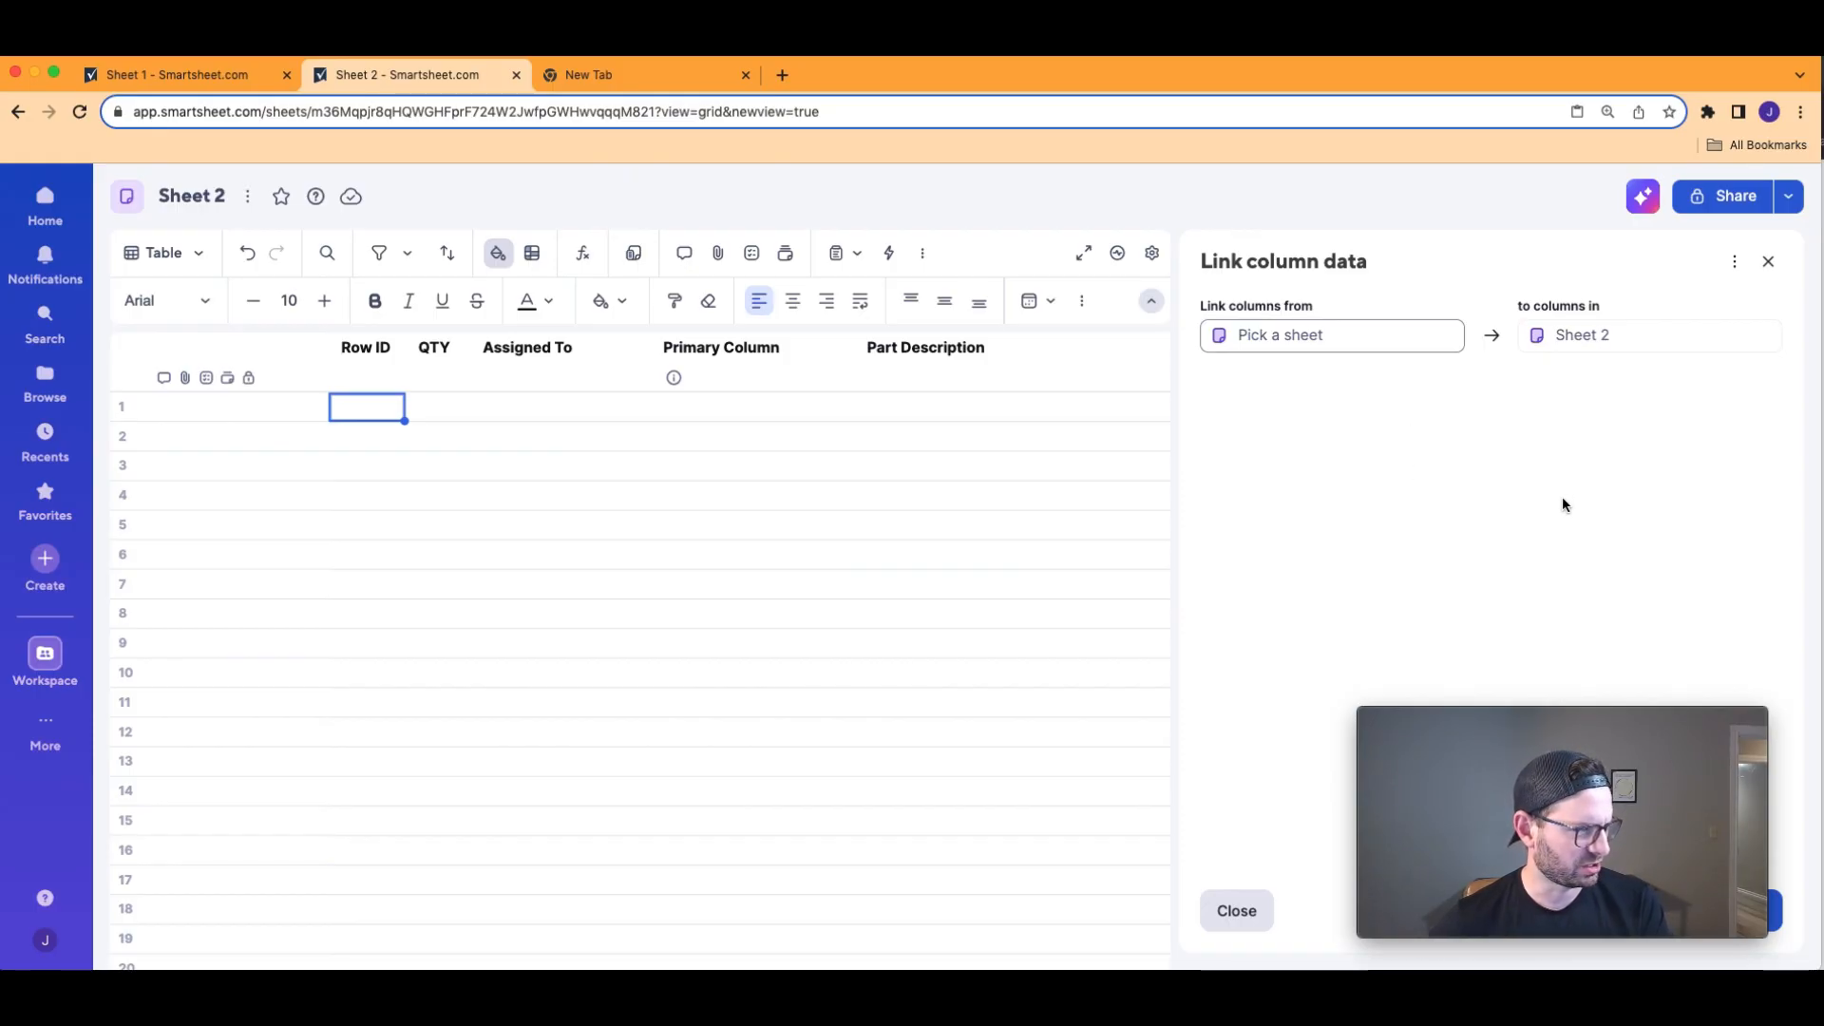
Choose Sheet 1 from the Test Sheets Folder in the Workflow My Workload 2026 workspace as the link's source sheet.
left_click(1295, 343)
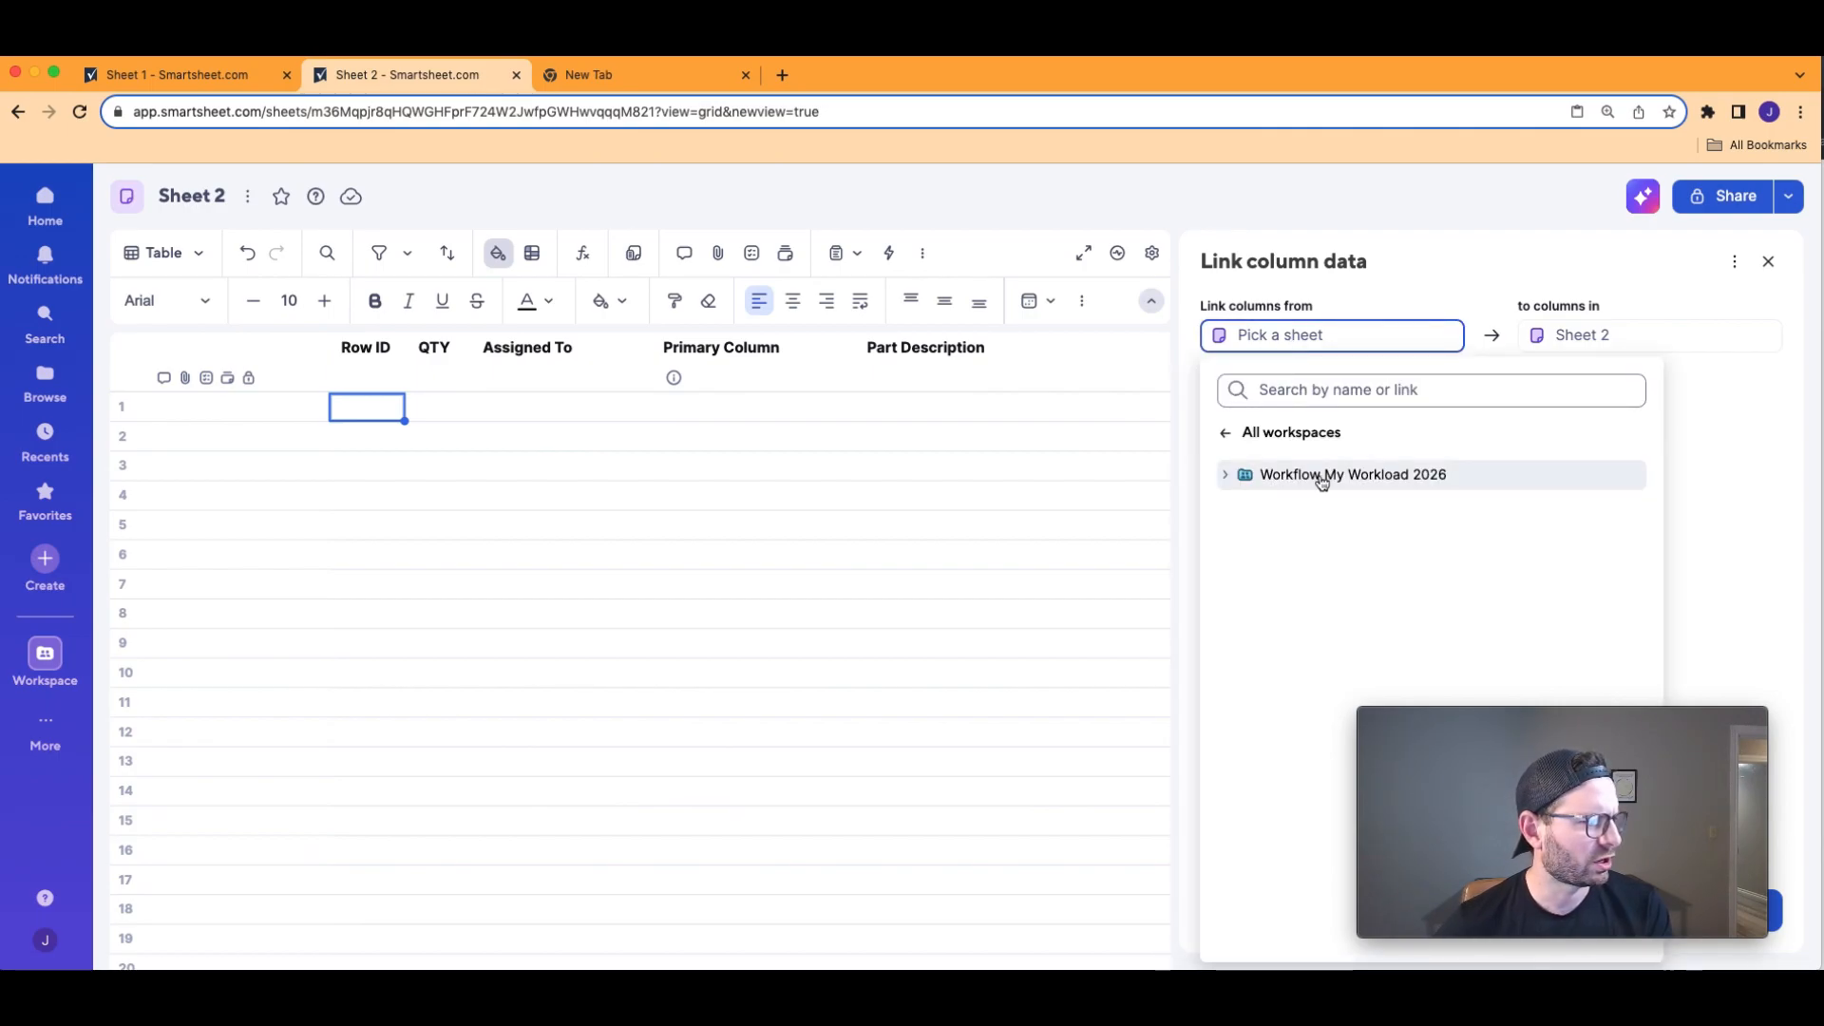
left_click(1240, 478)
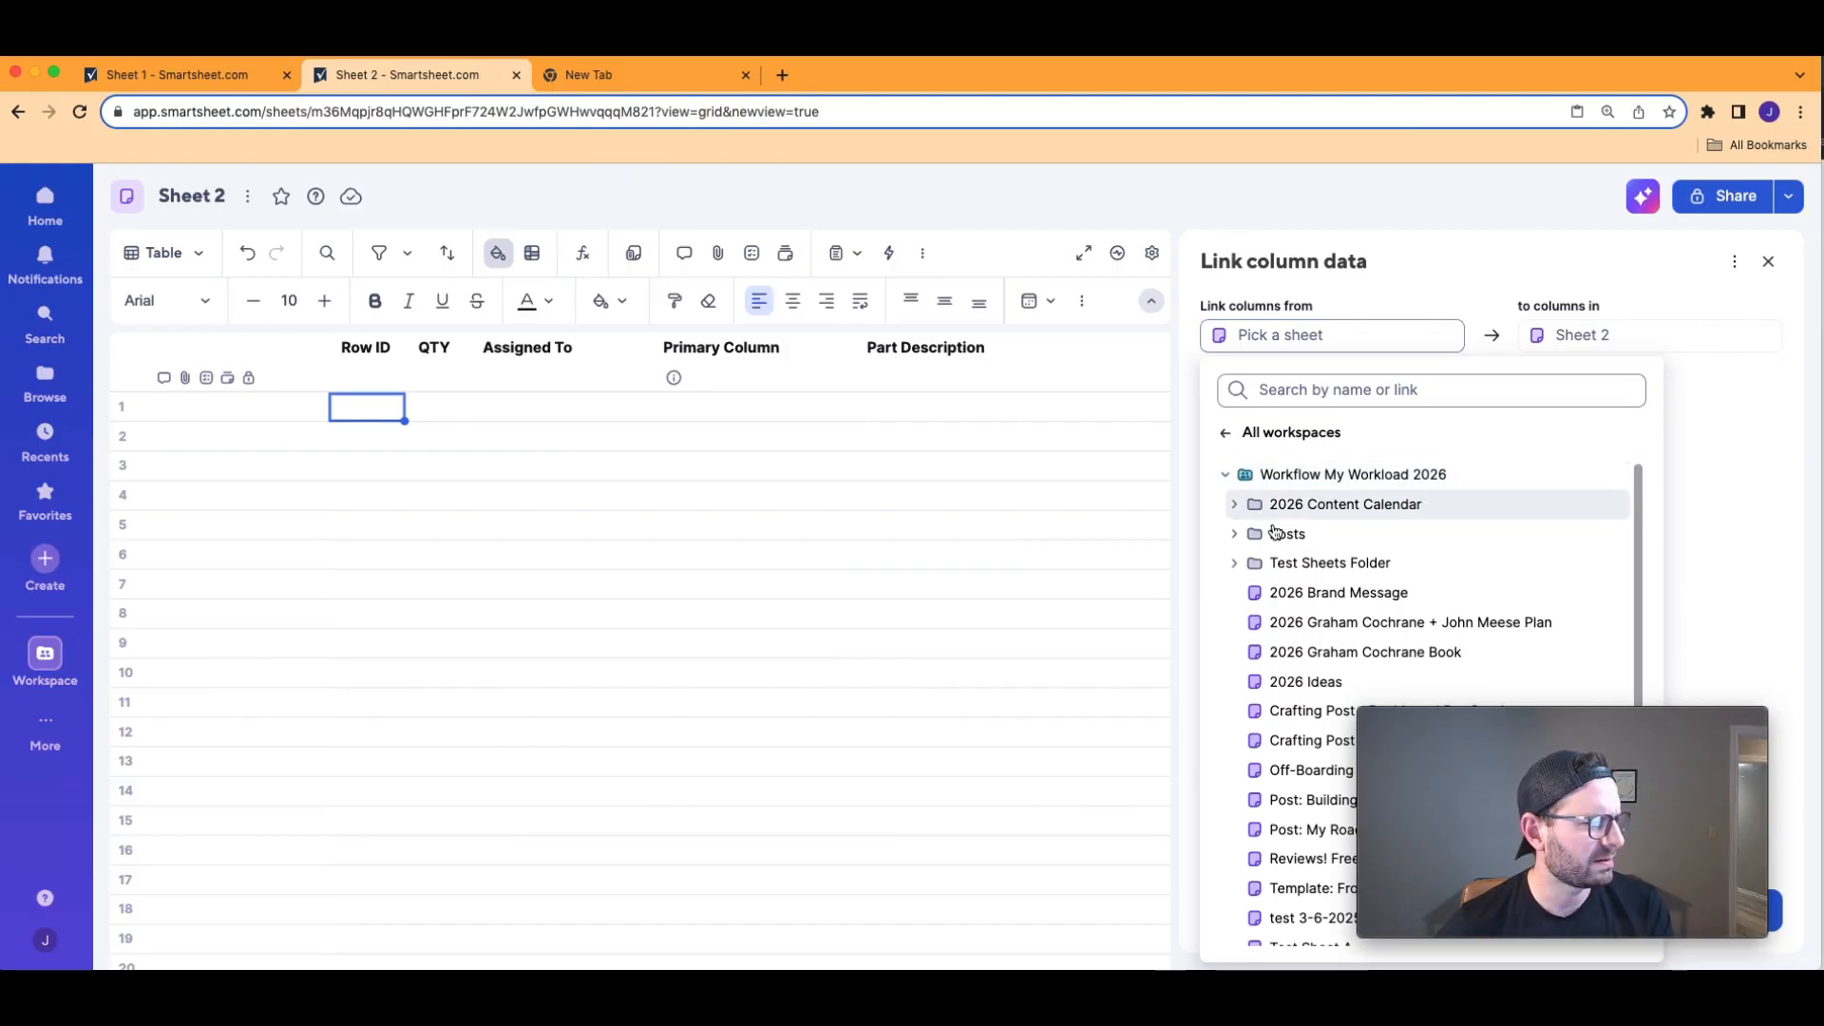
left_click(1314, 565)
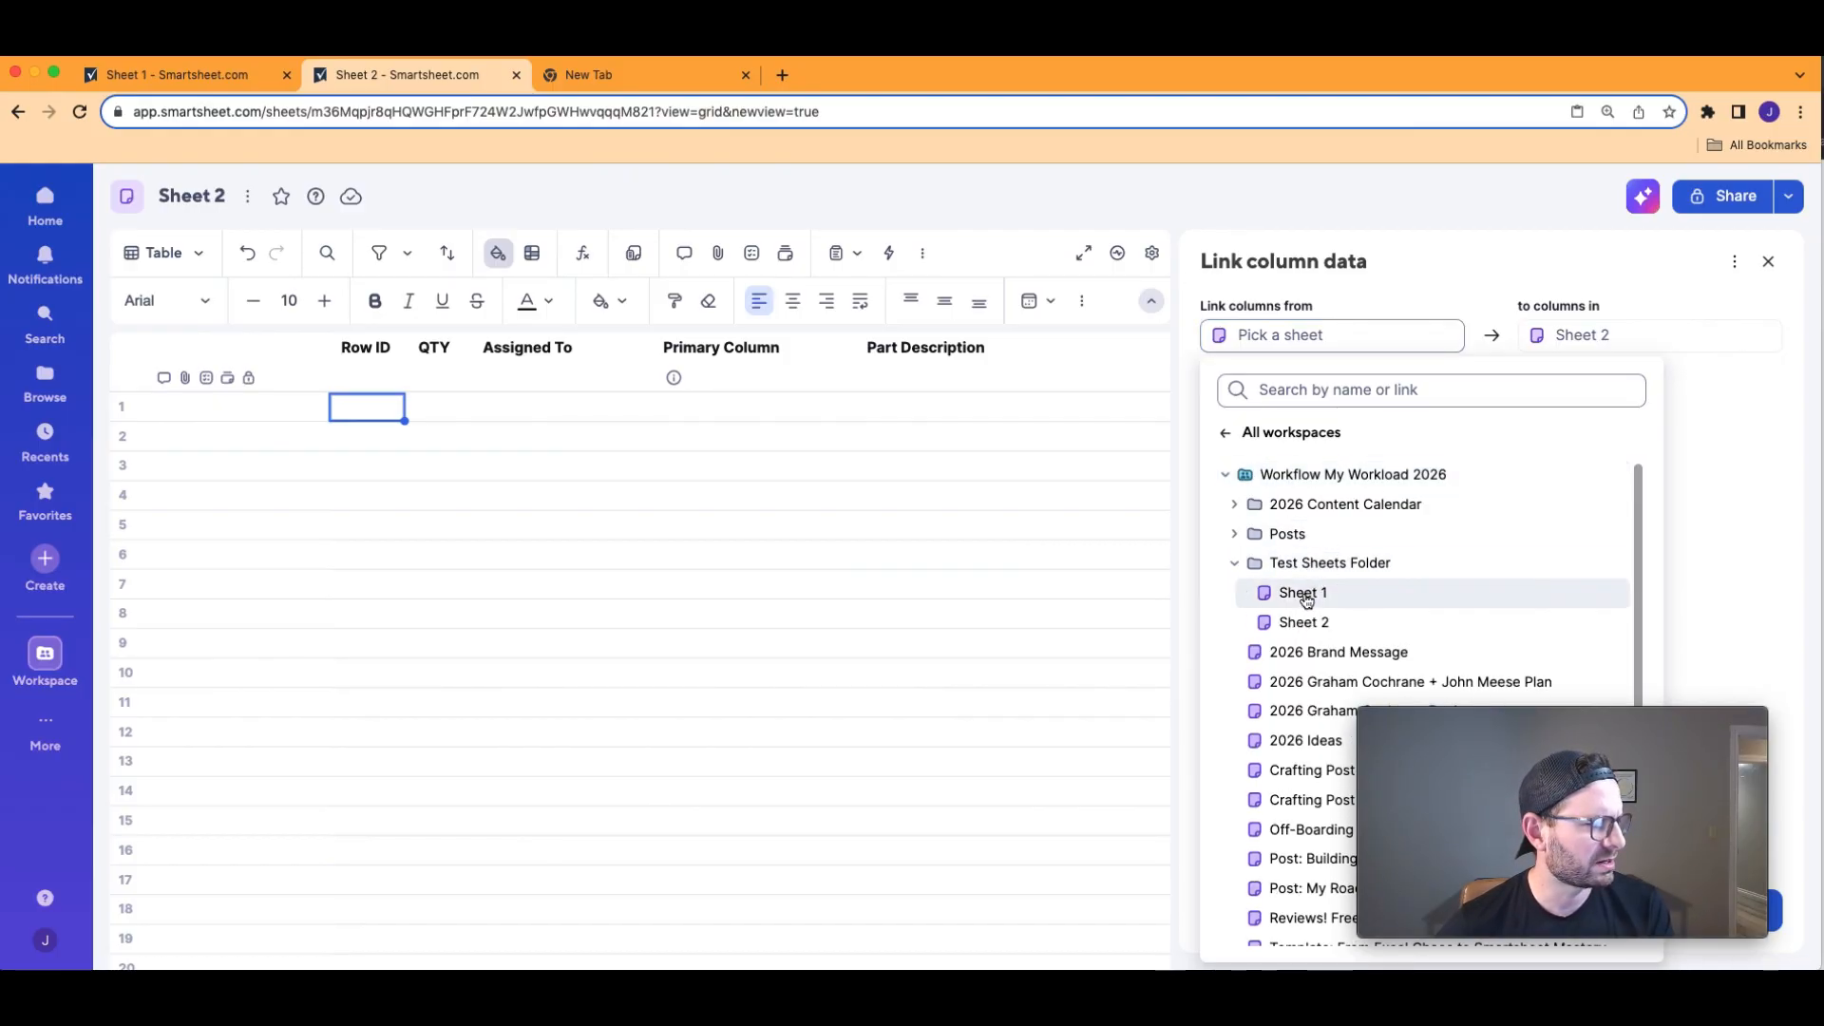
left_click(1304, 595)
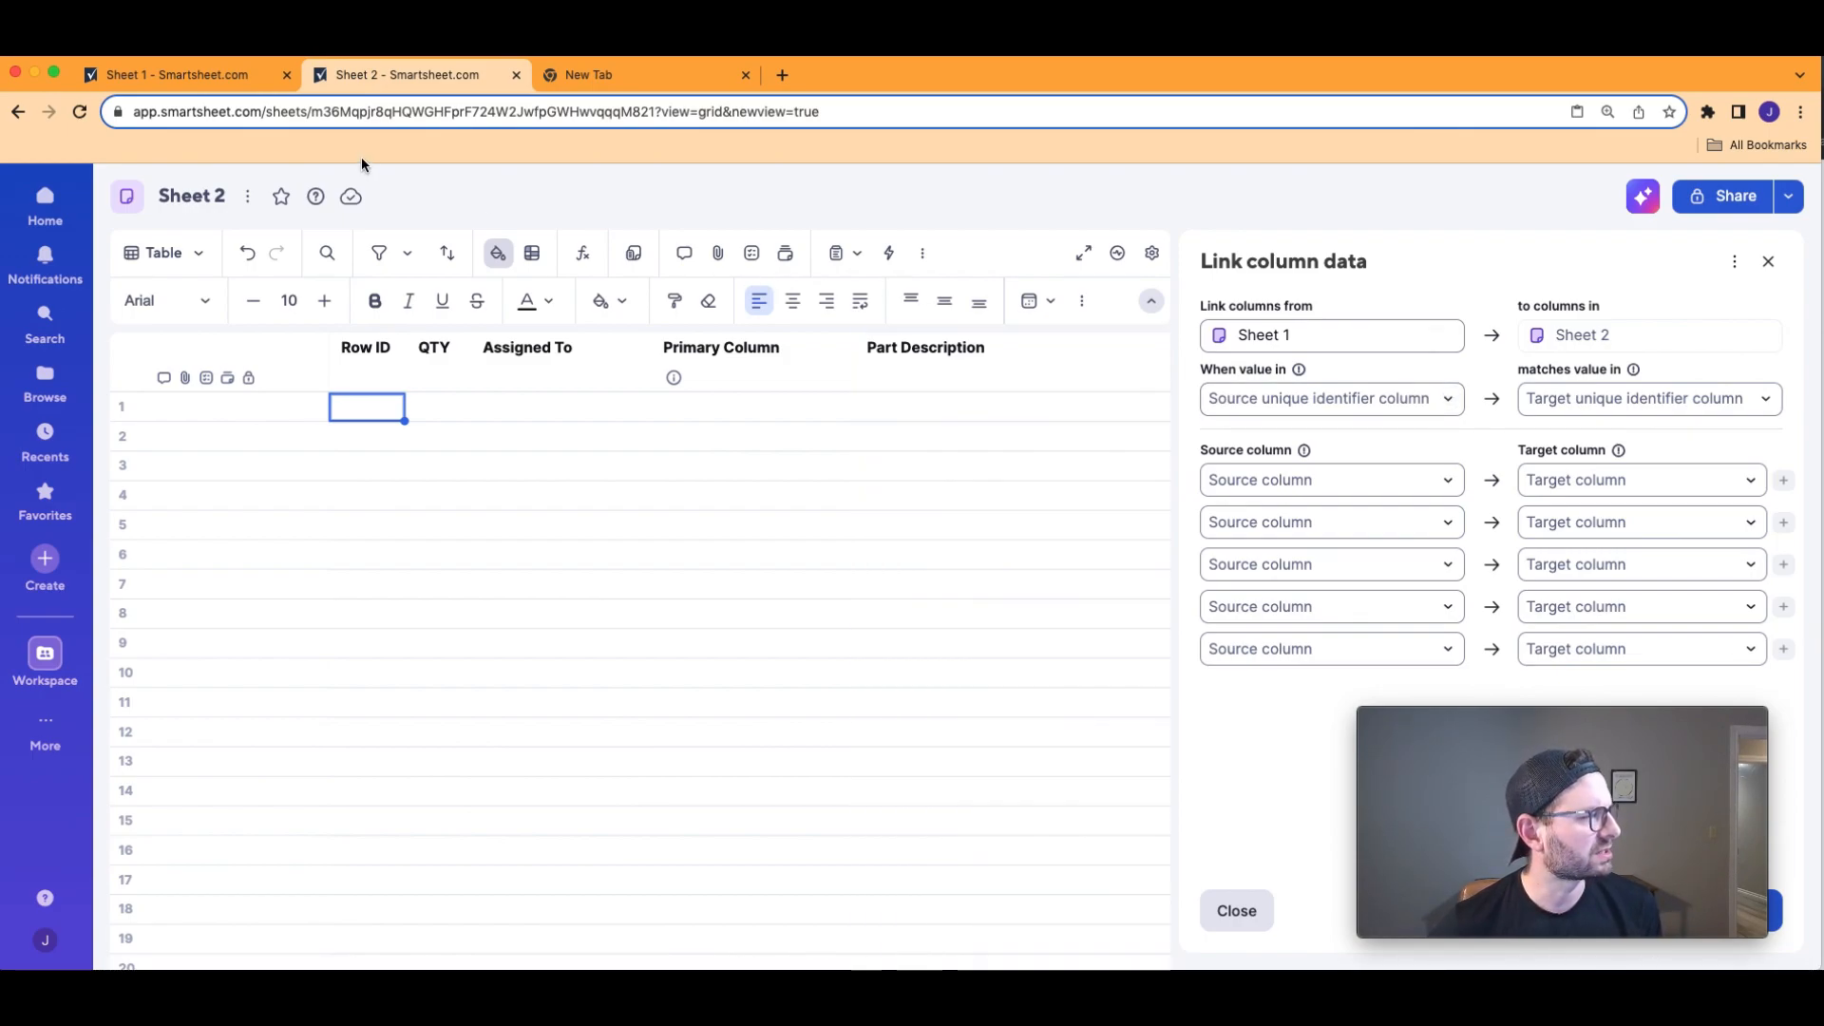
Set Row ID as the matching unique identifier for both sheets, checking the Row ID column in Sheet 1.
left_click(208, 76)
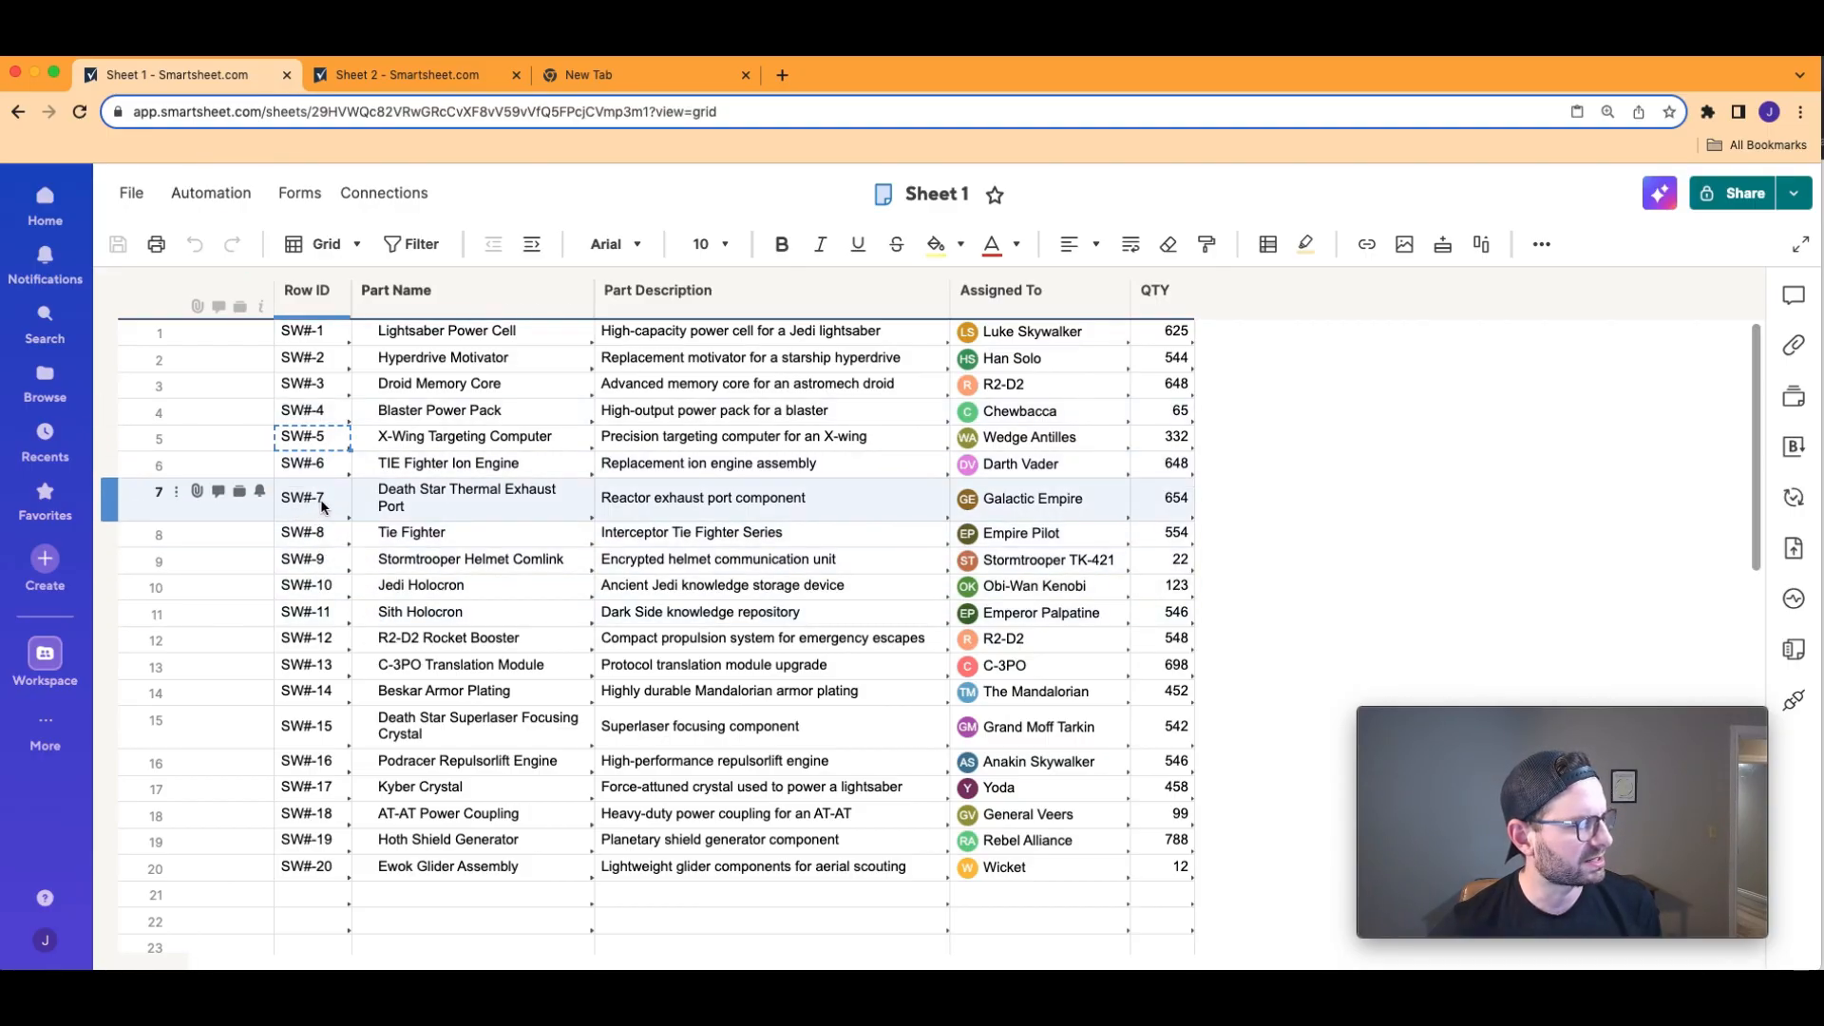
left_click(431, 70)
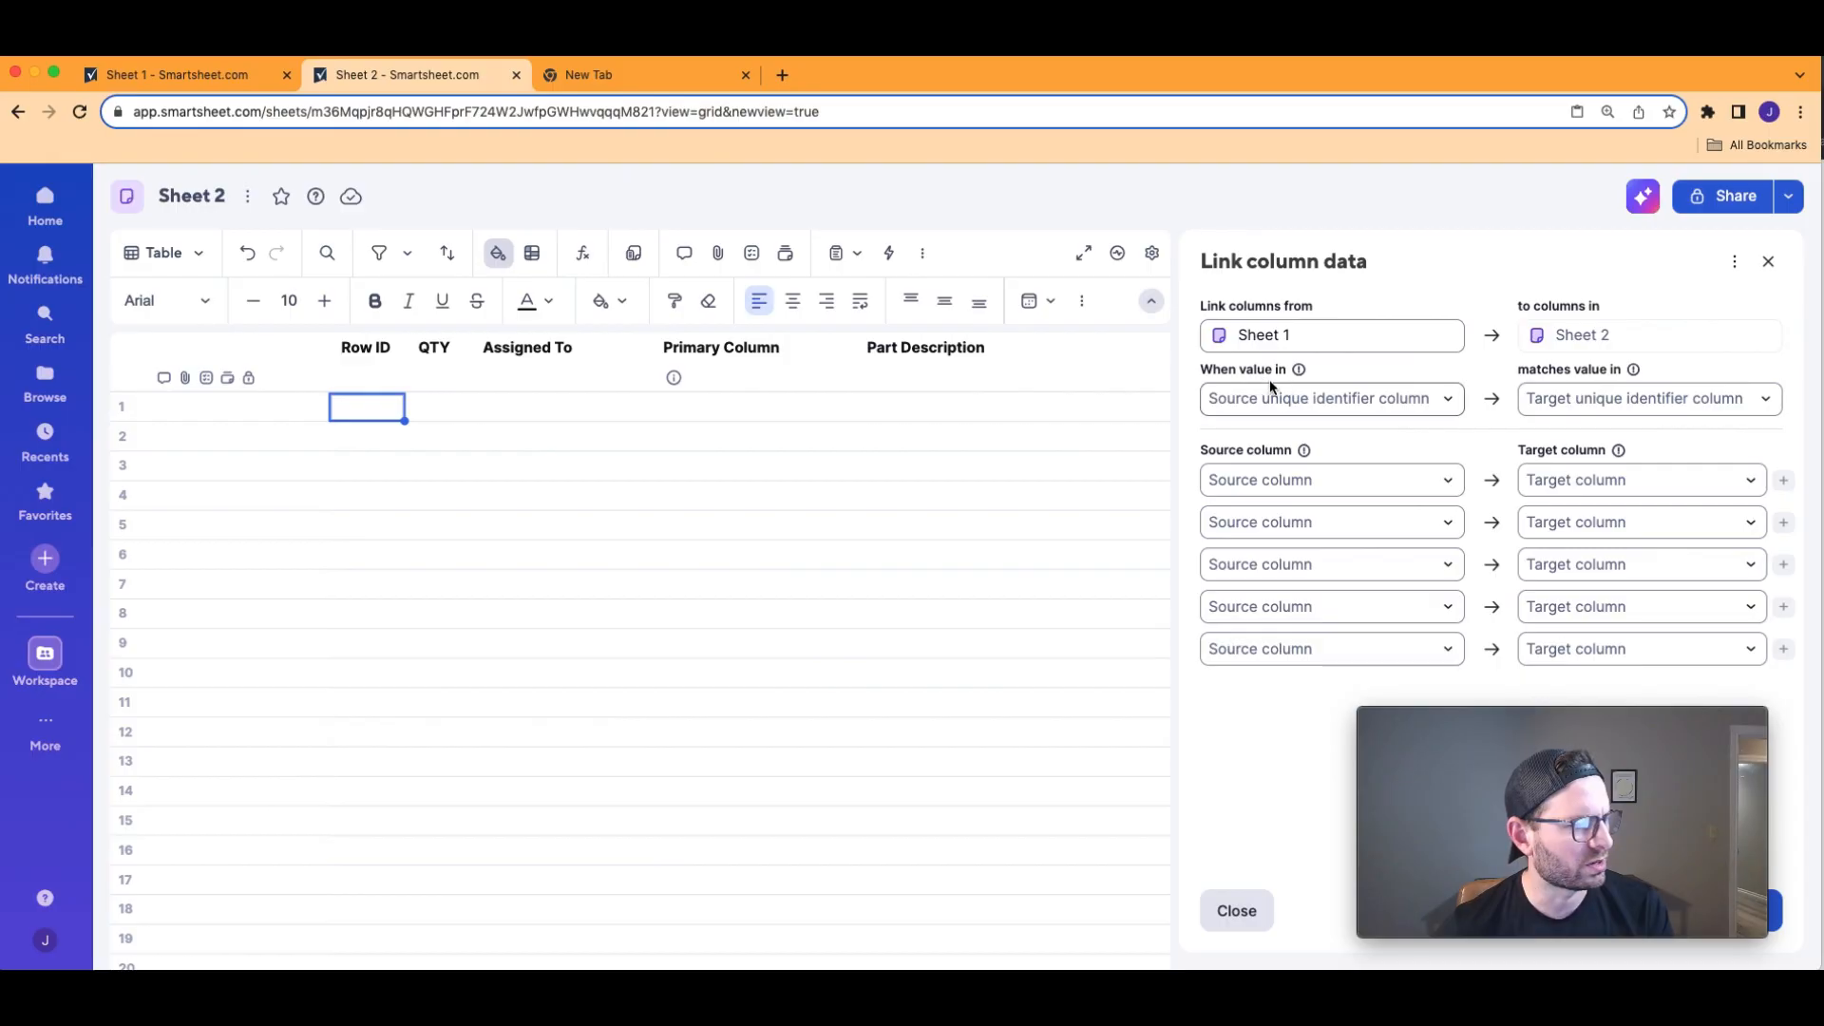
left_click(1447, 401)
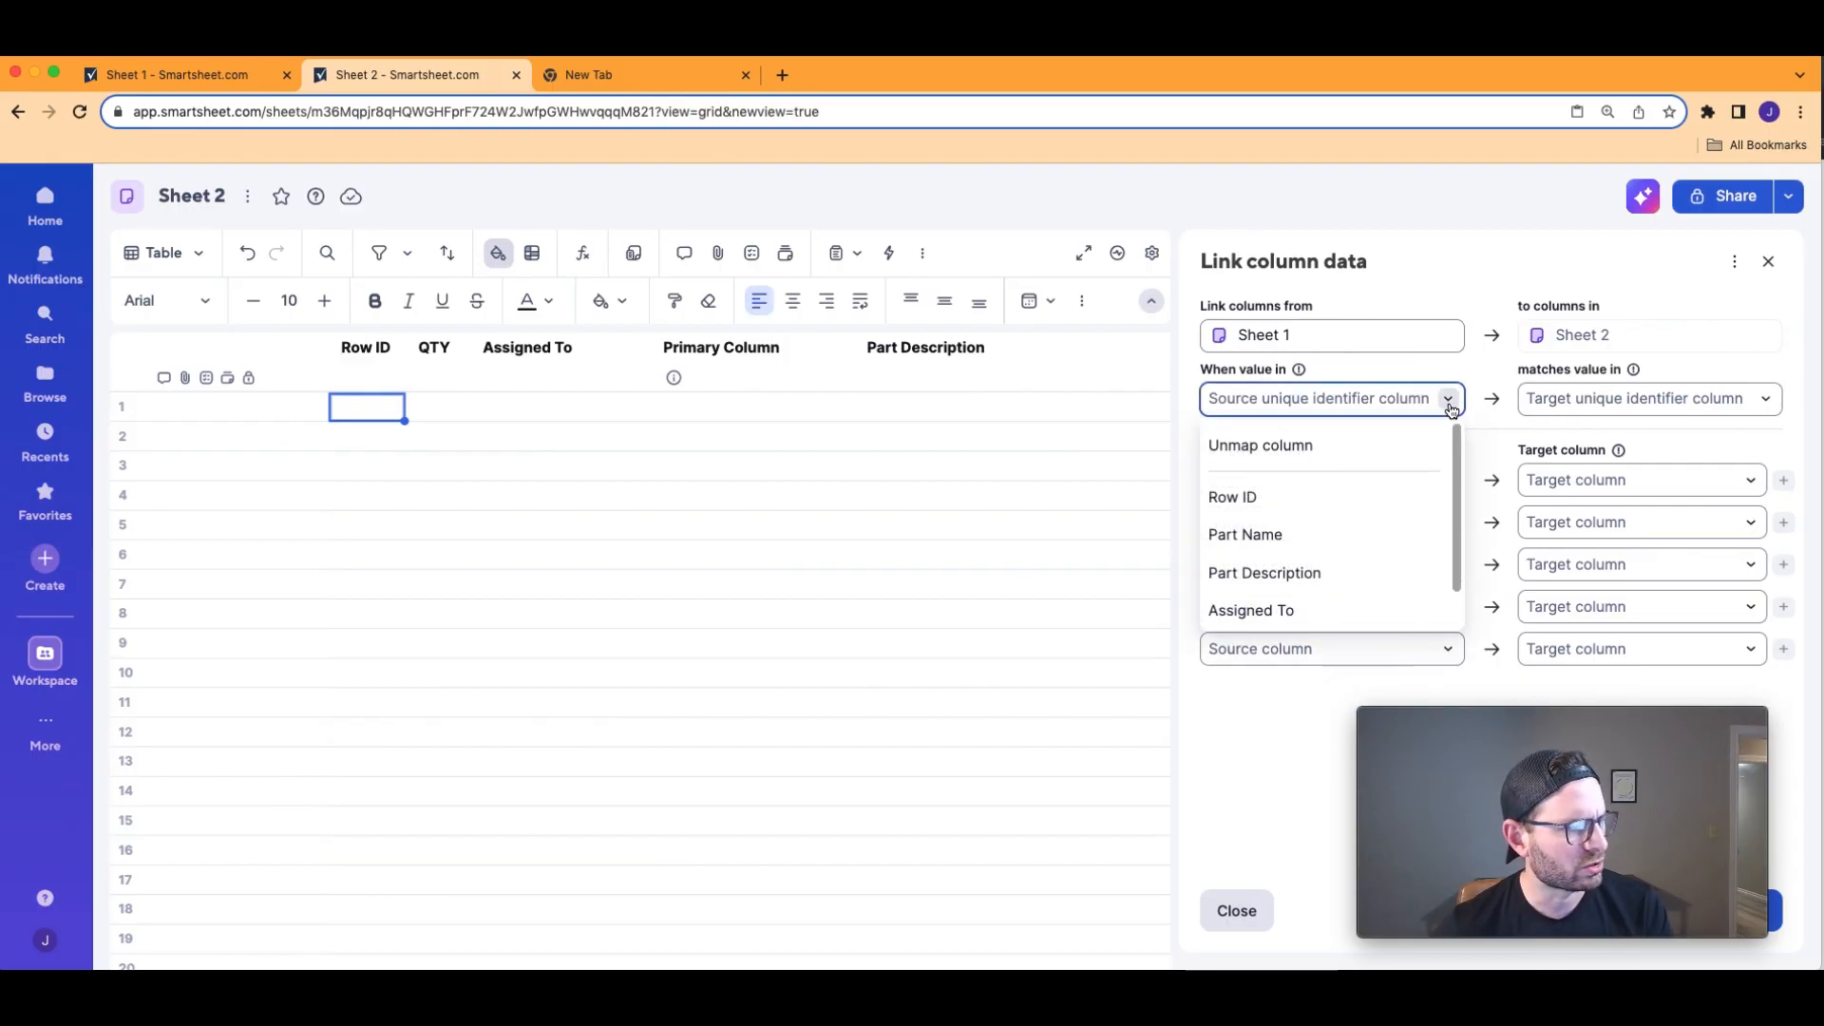
left_click(1246, 499)
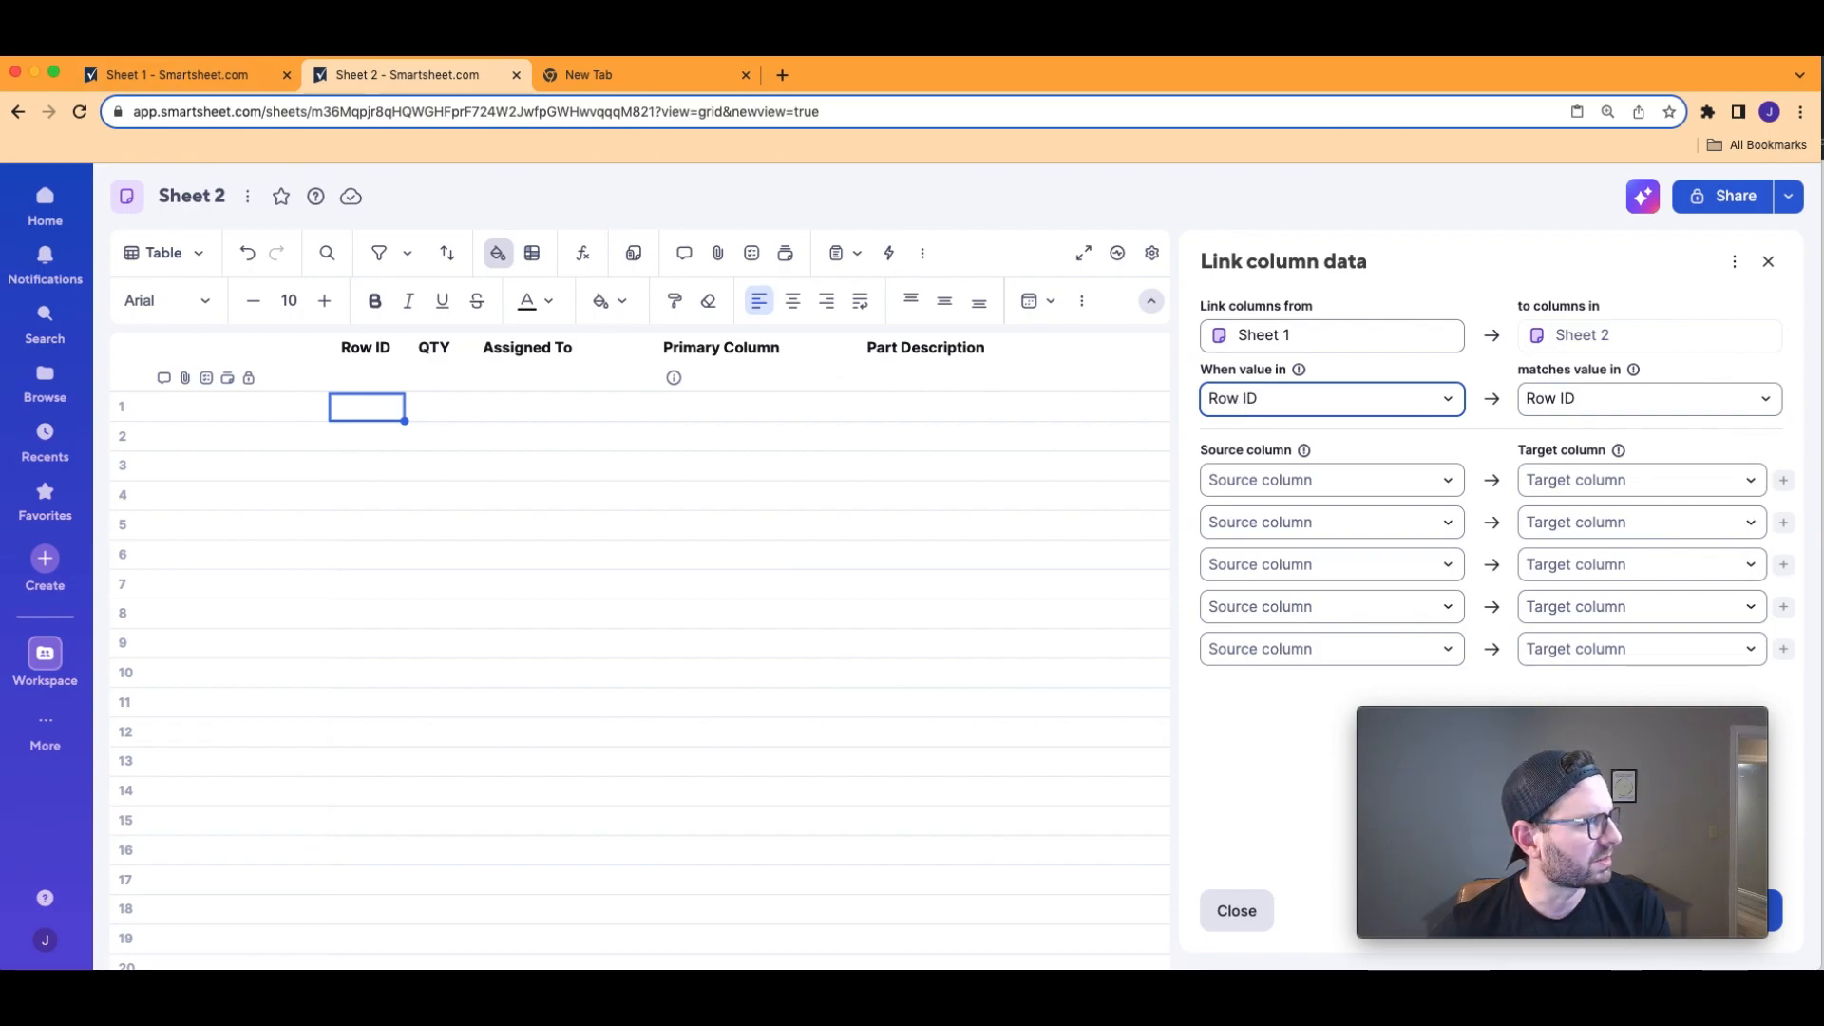
left_click(190, 74)
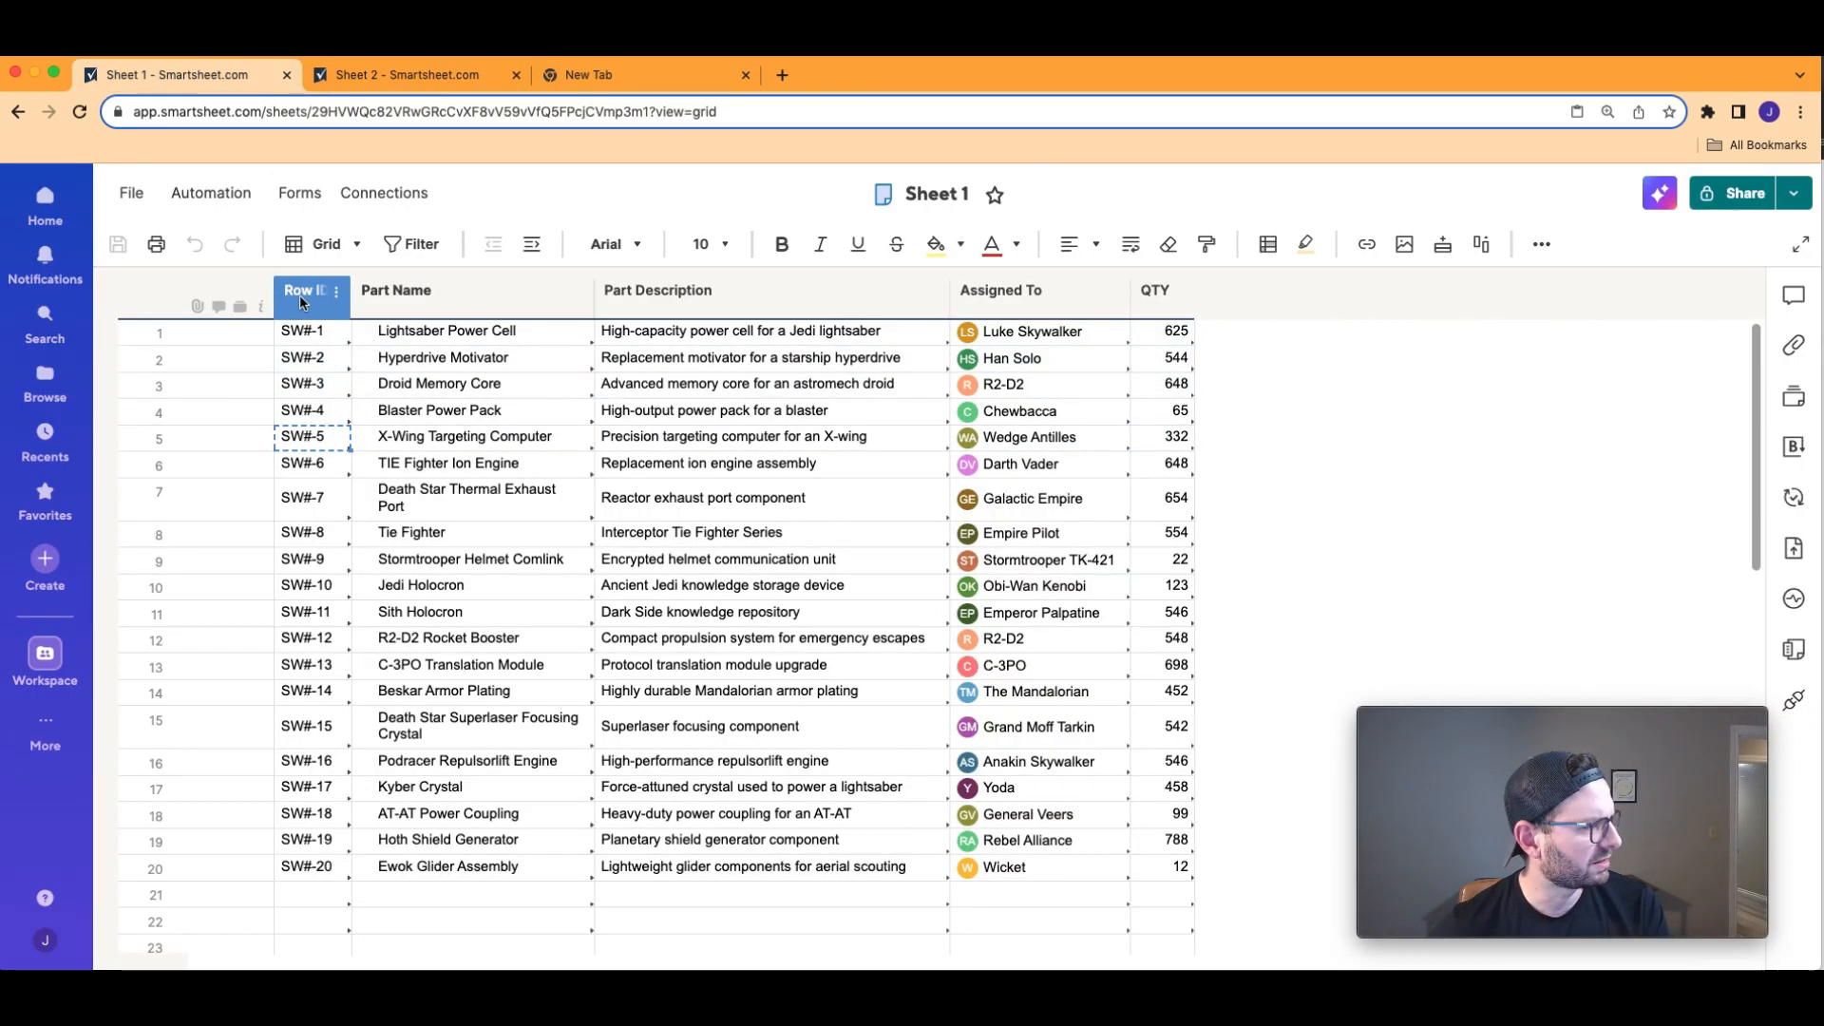
left_click(418, 75)
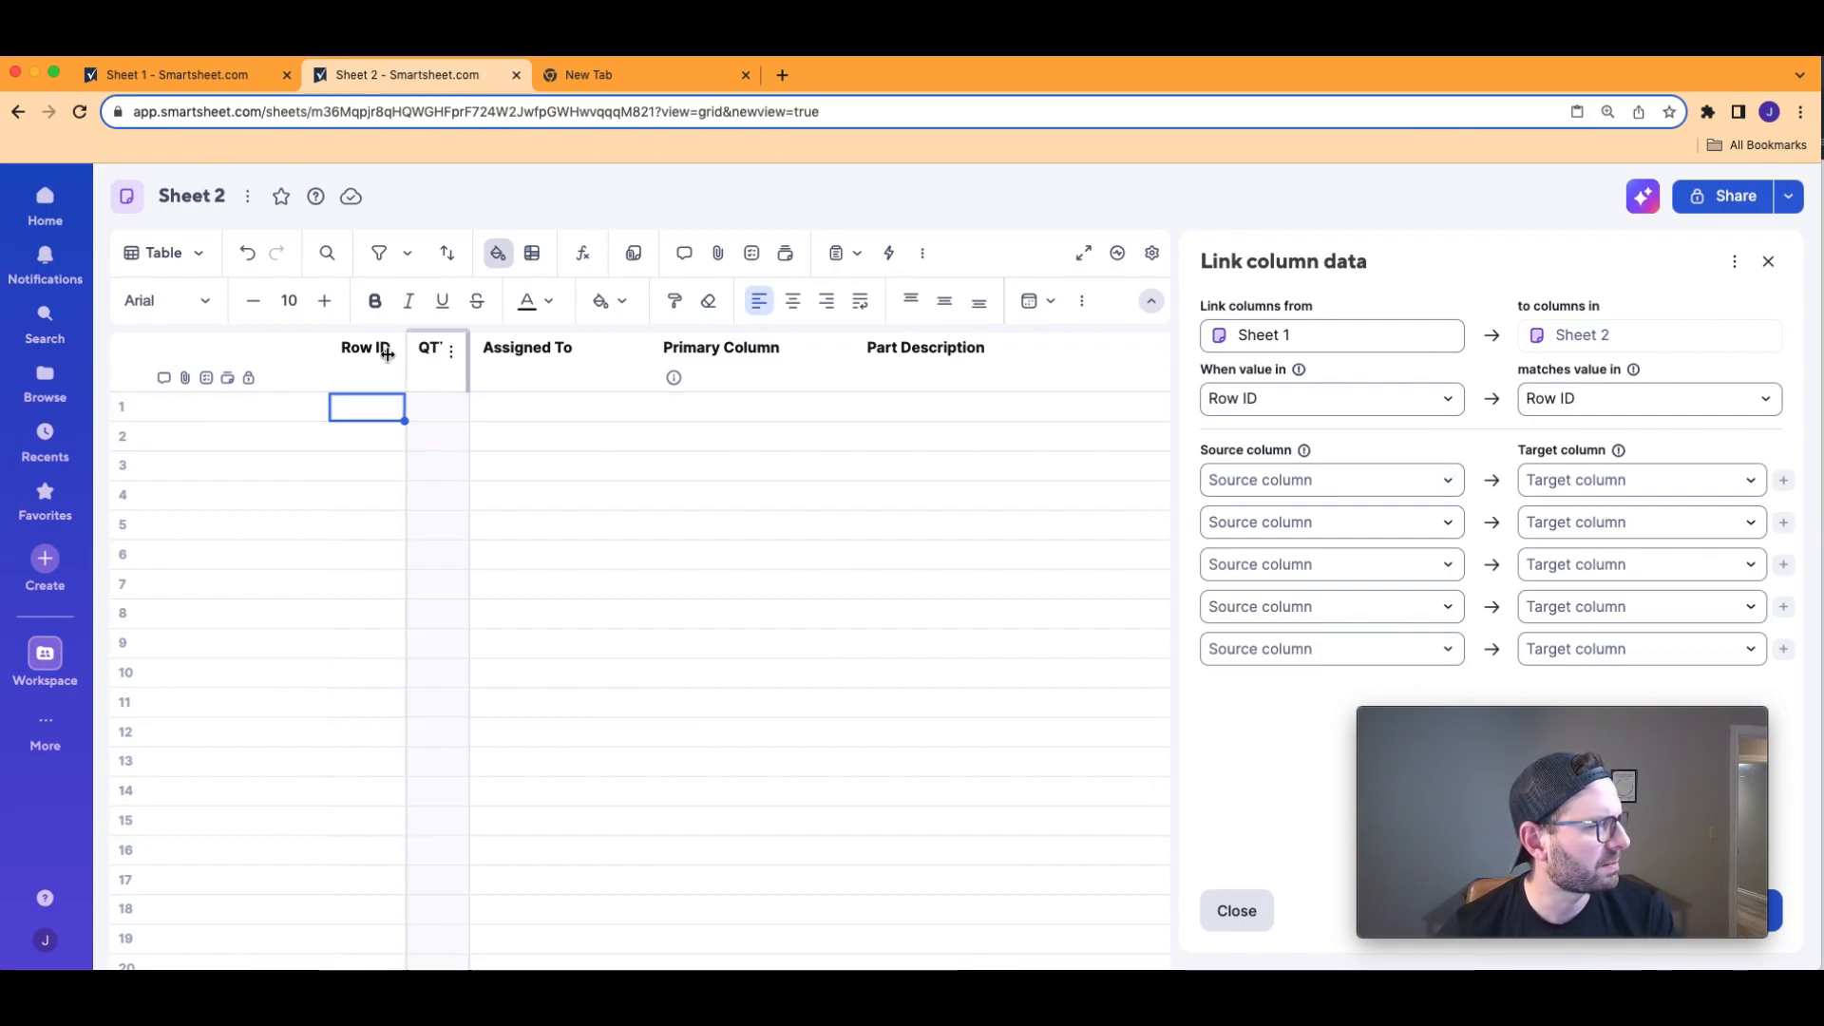
Map the source QTY column to QTY and the source Part Name column to Primary Column.
left_click(1450, 481)
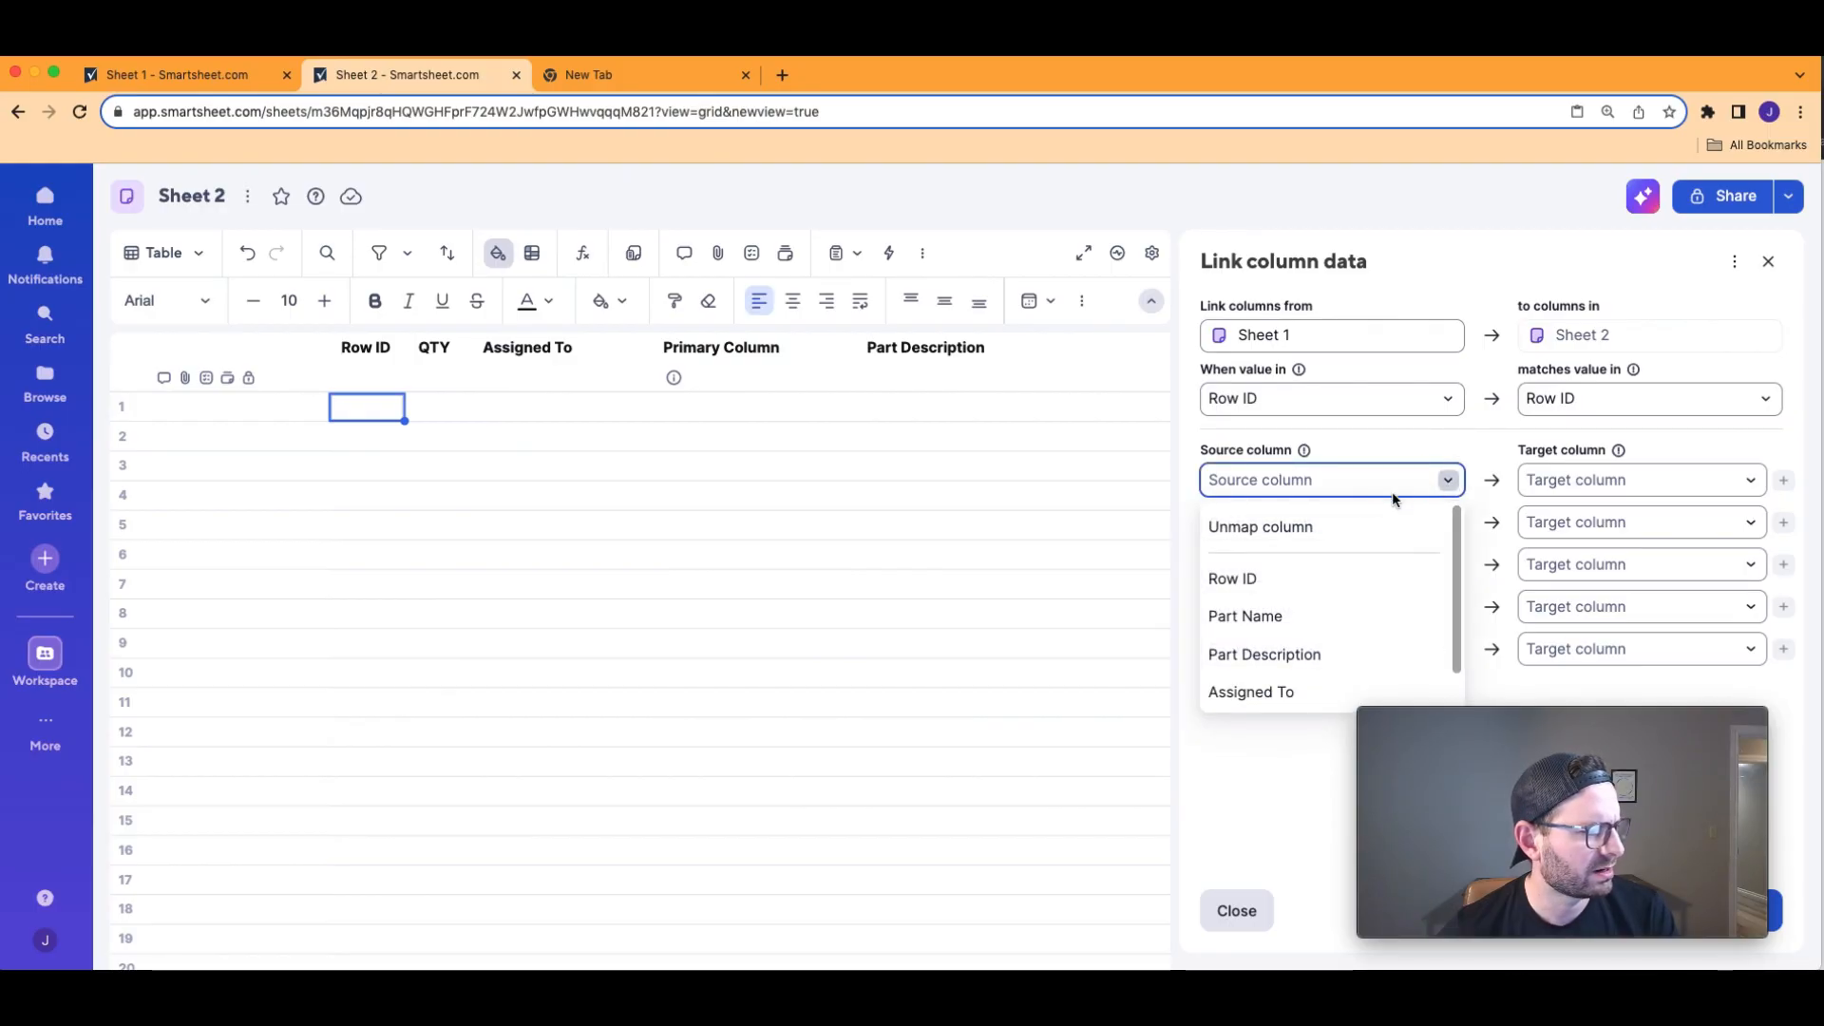
scroll(1249, 619, "down", 1)
left_click(1229, 688)
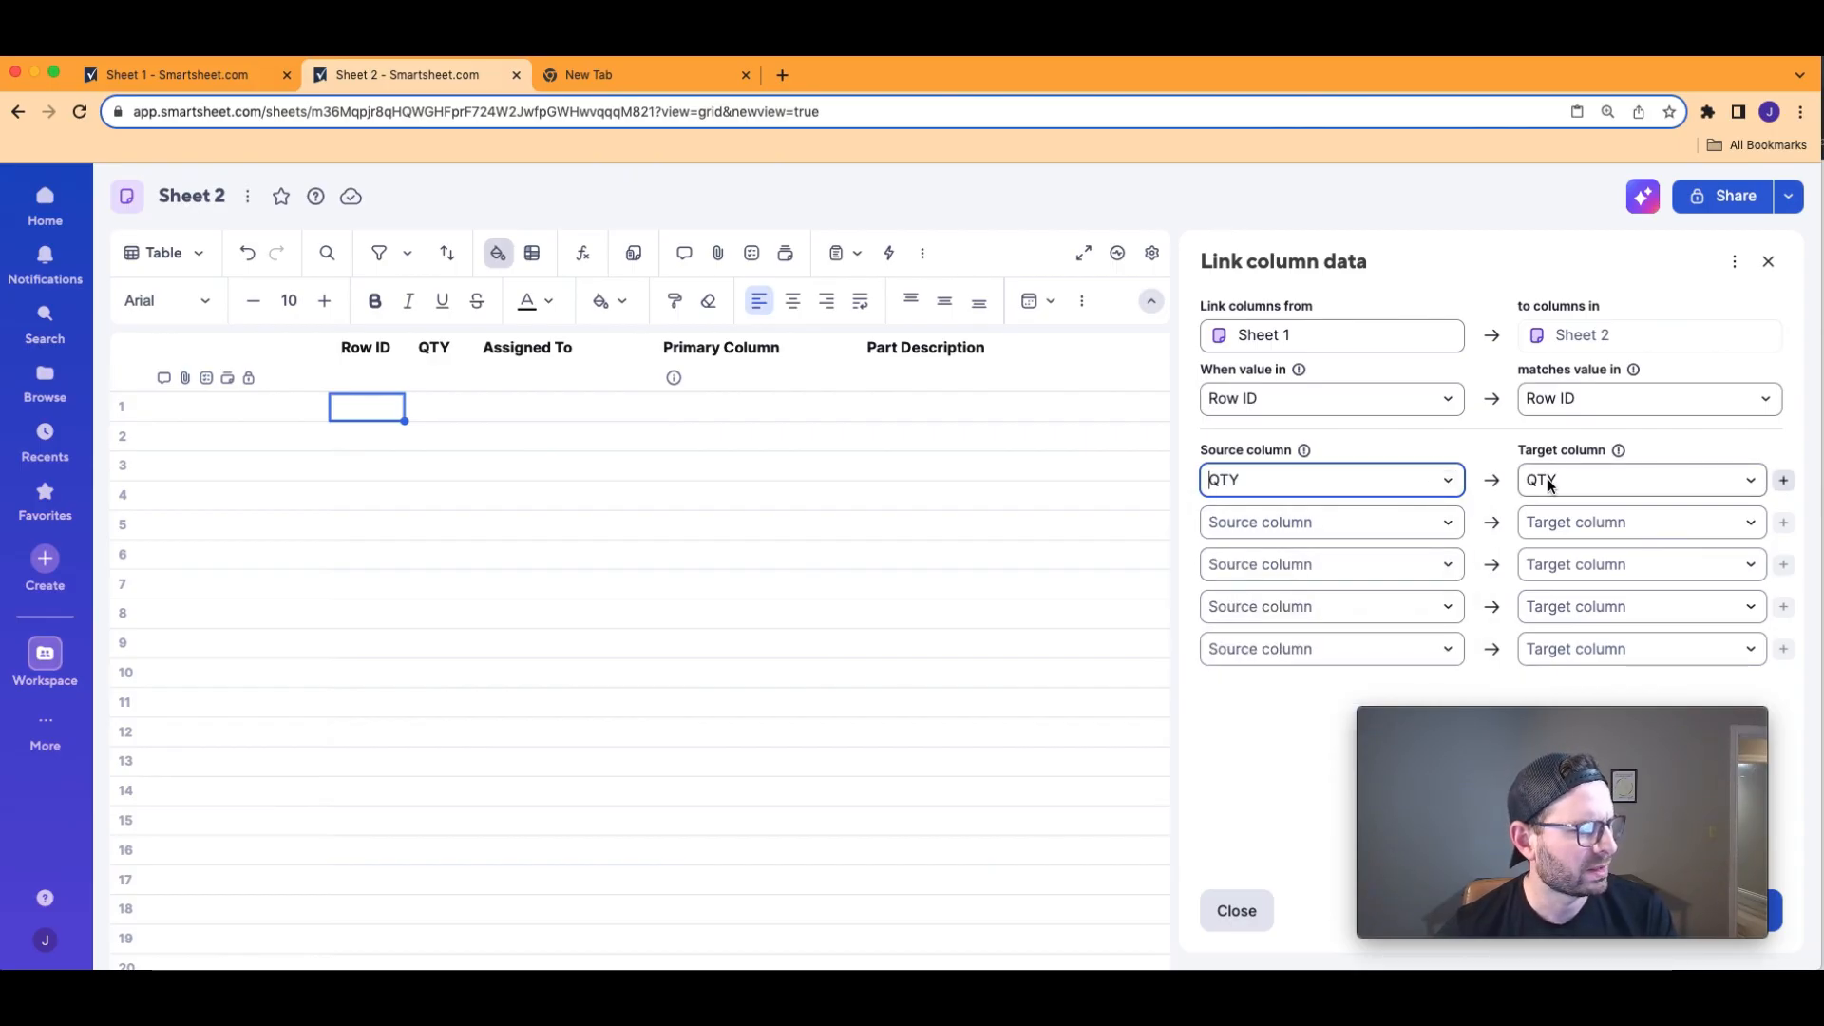
left_click(1445, 523)
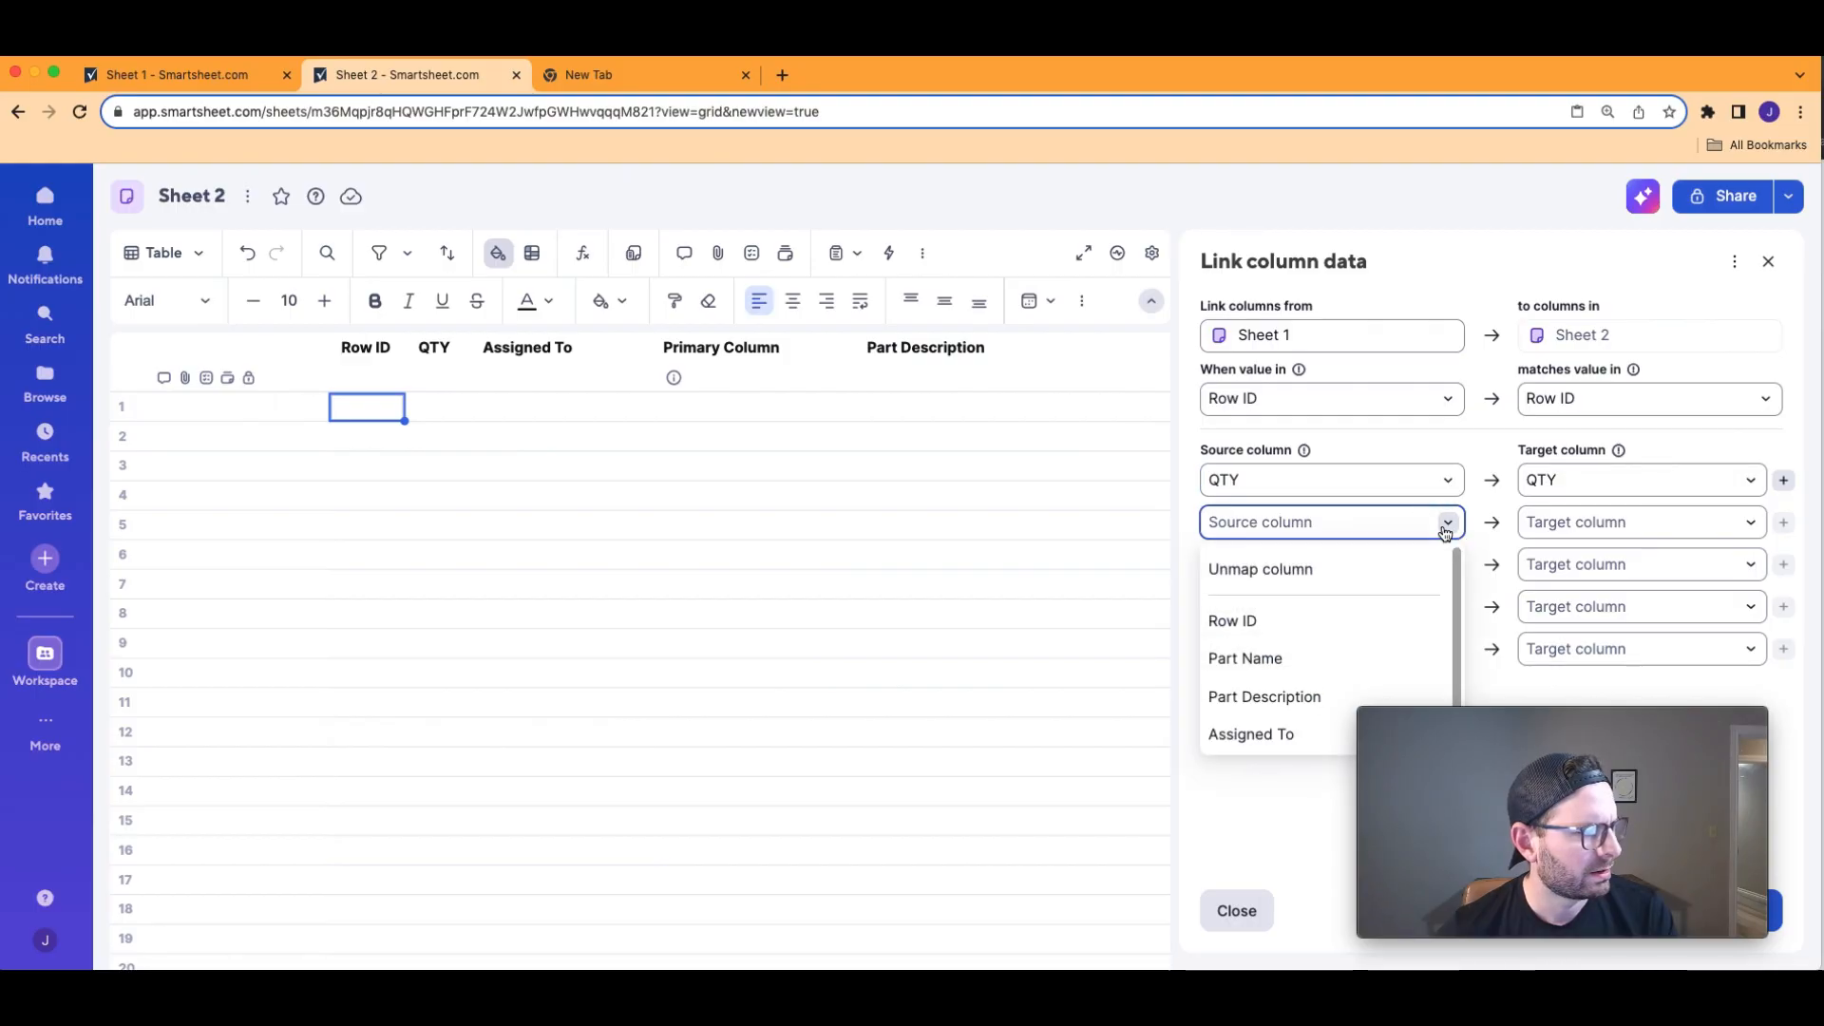
left_click(1246, 660)
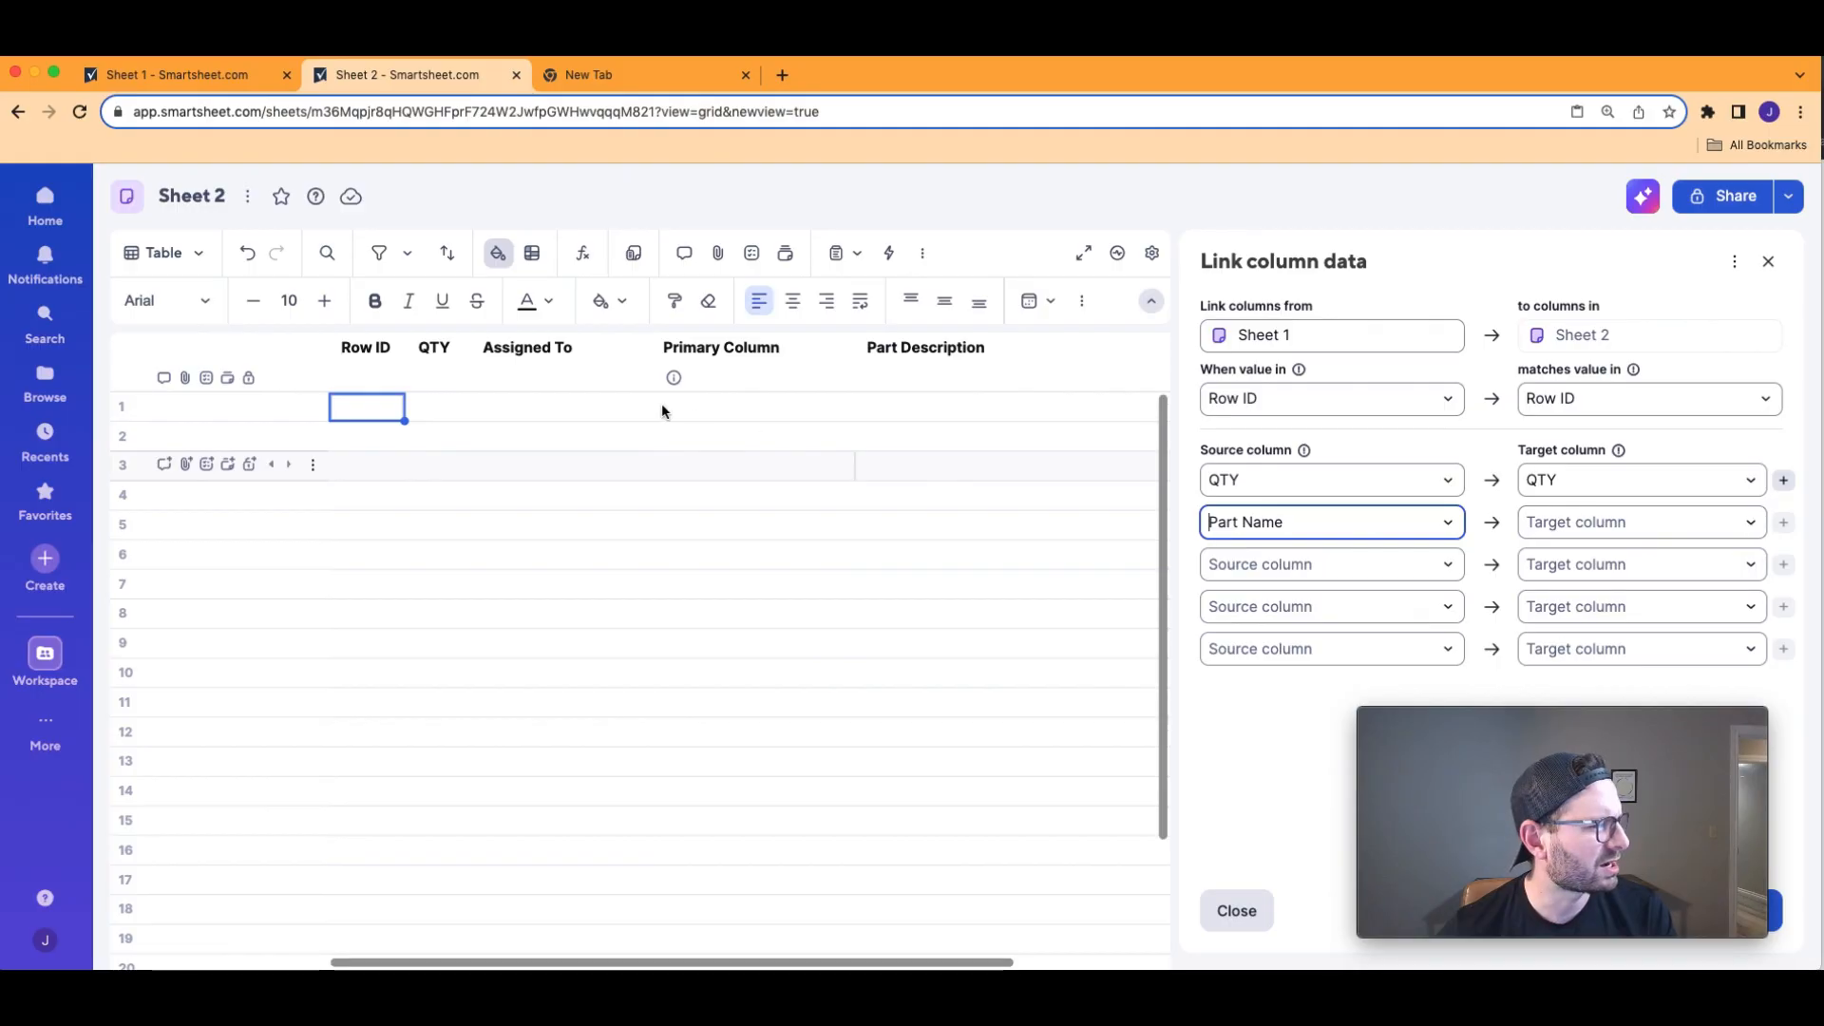
left_click_drag(522, 358, 745, 368)
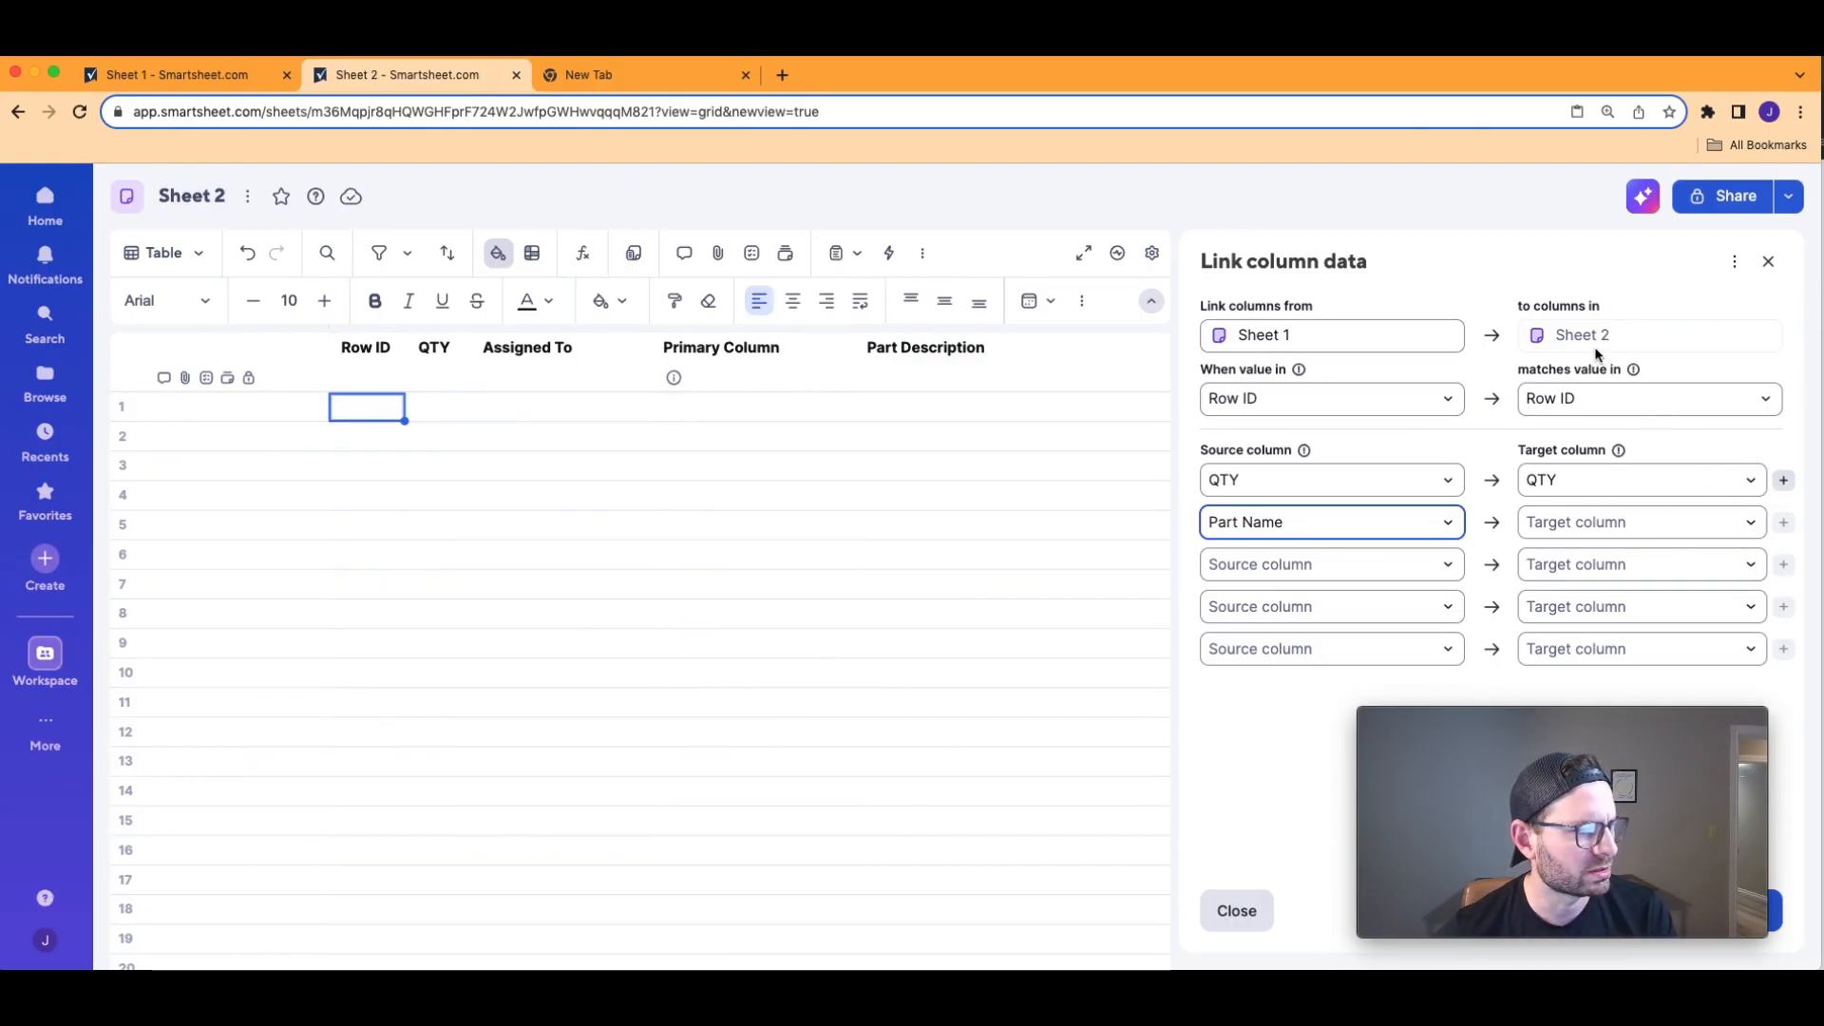
left_click(1752, 526)
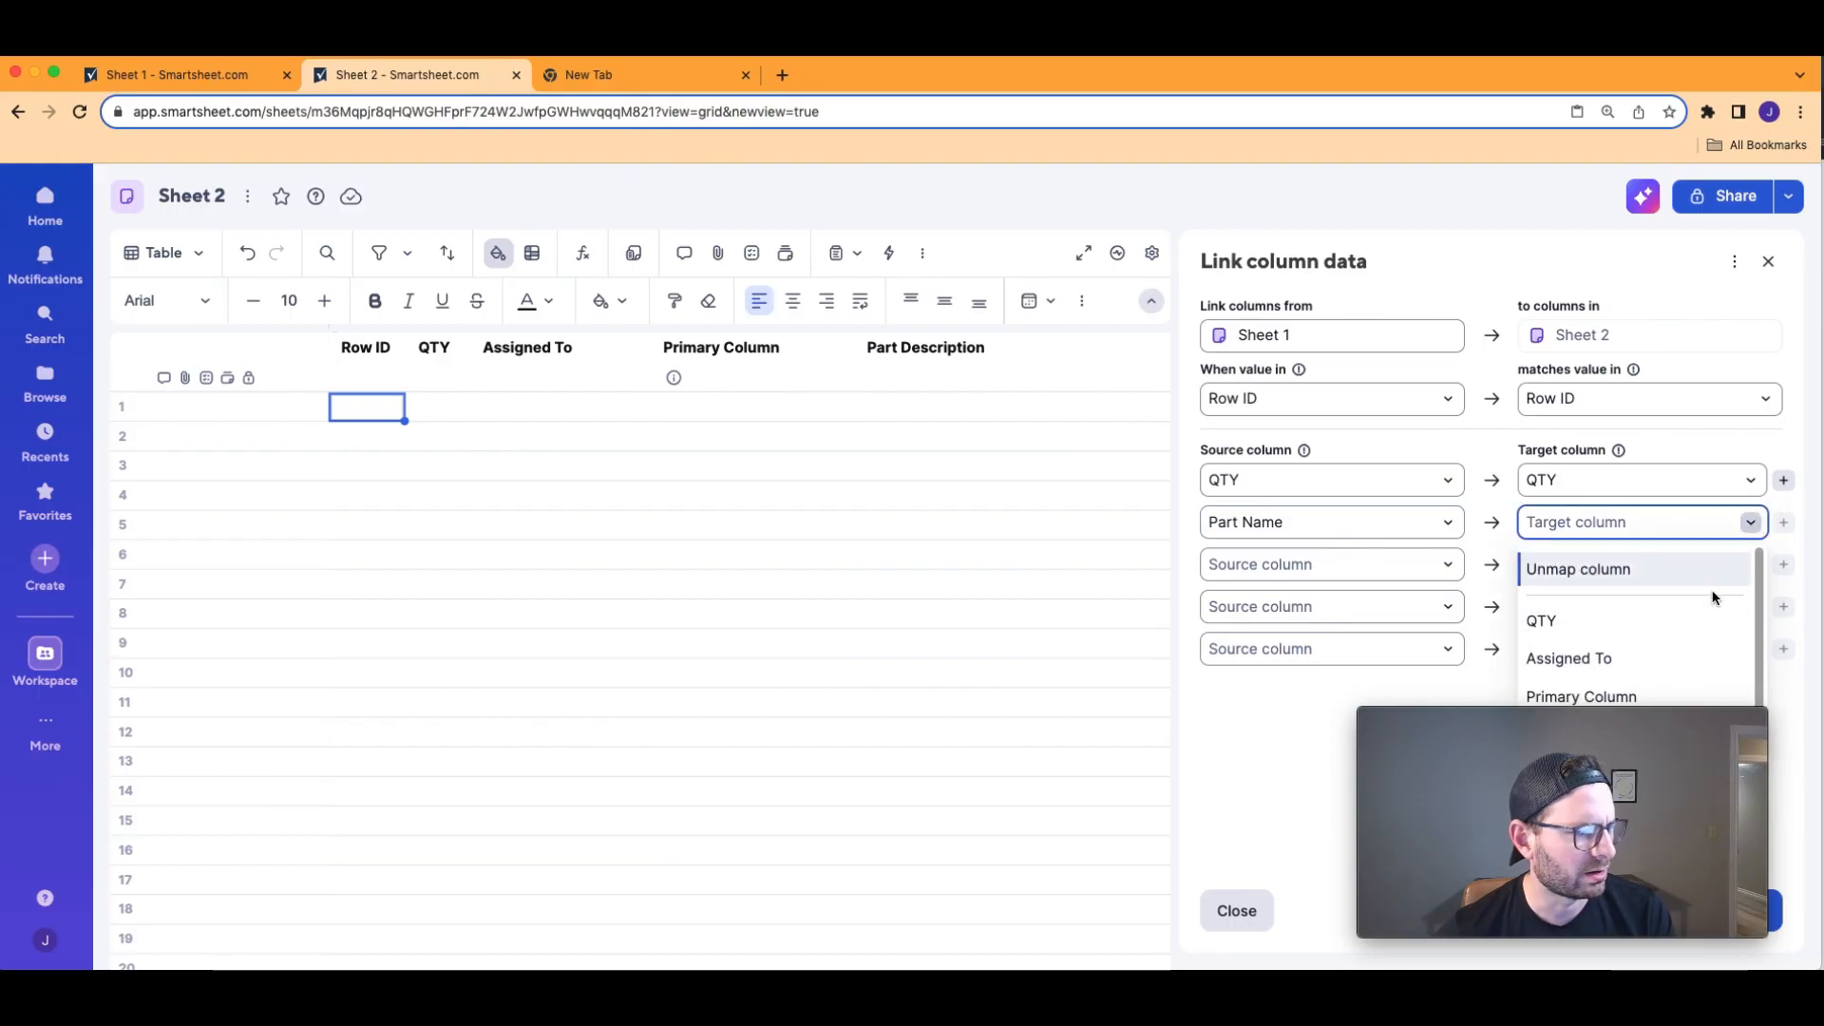
left_click(1621, 705)
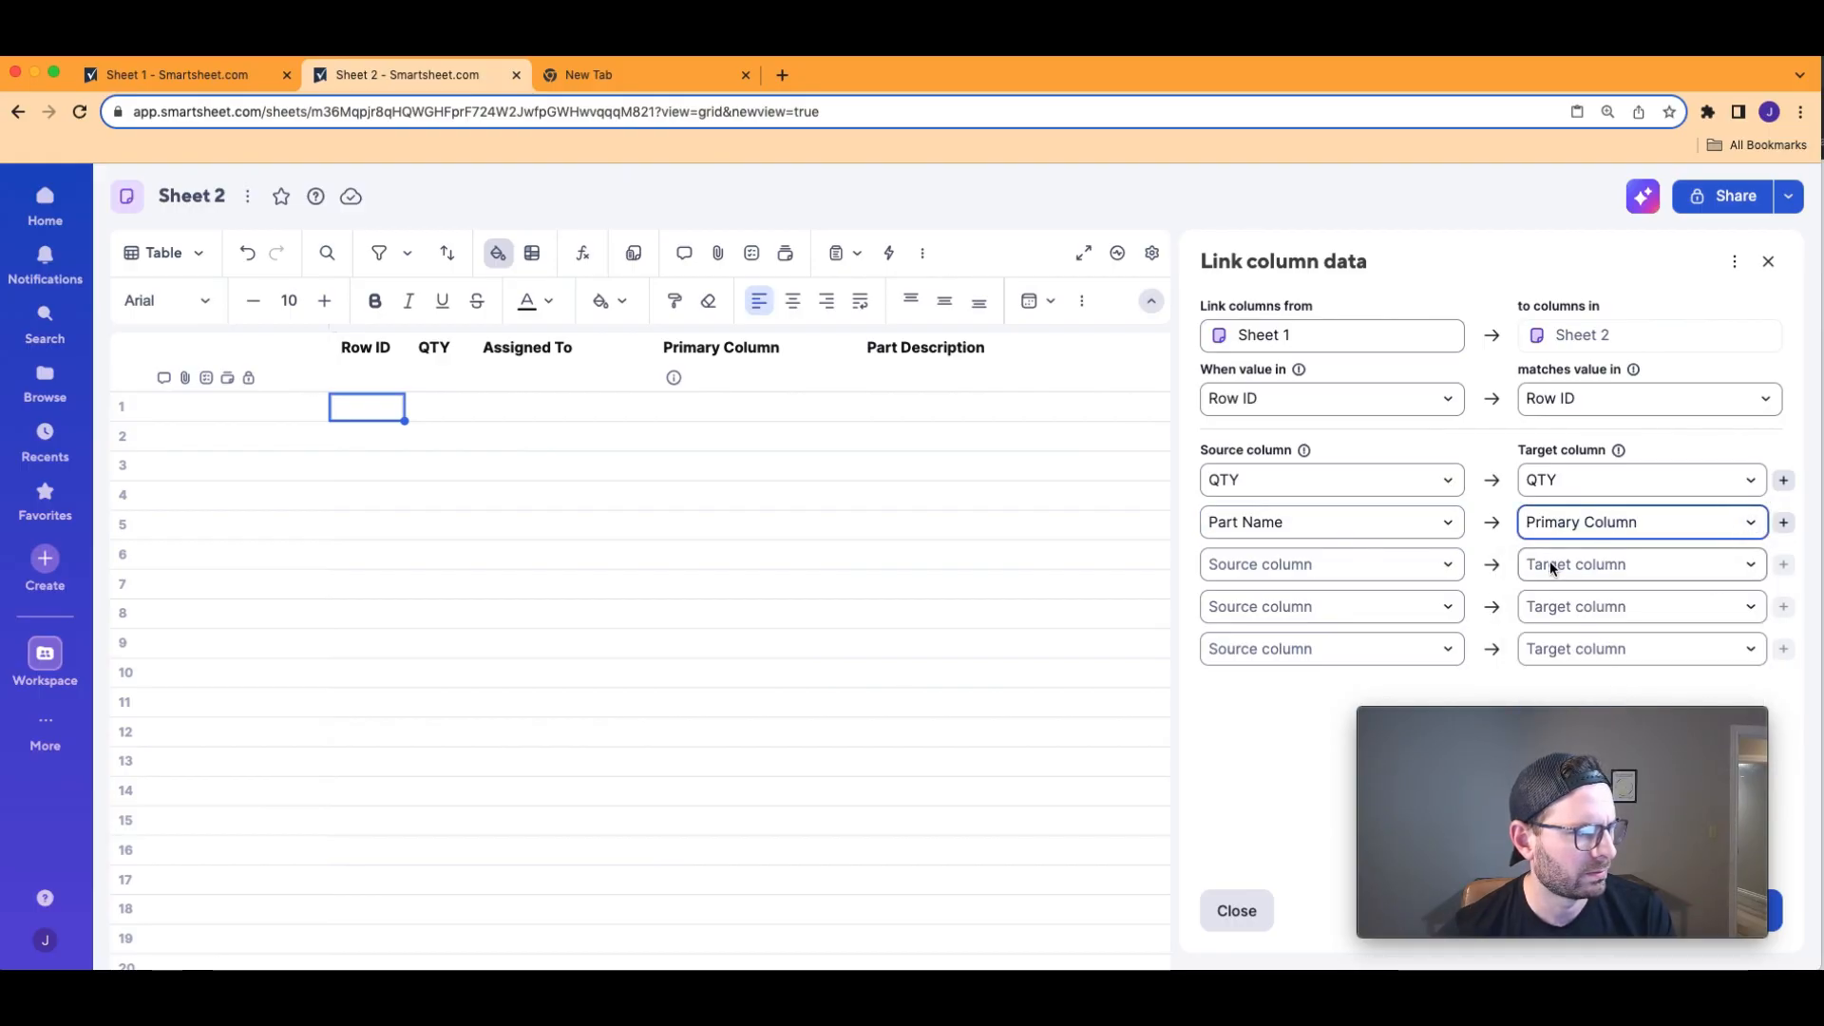
Map Part Description and Assigned To to the target columns of the same names and create the column link.
left_click(1443, 564)
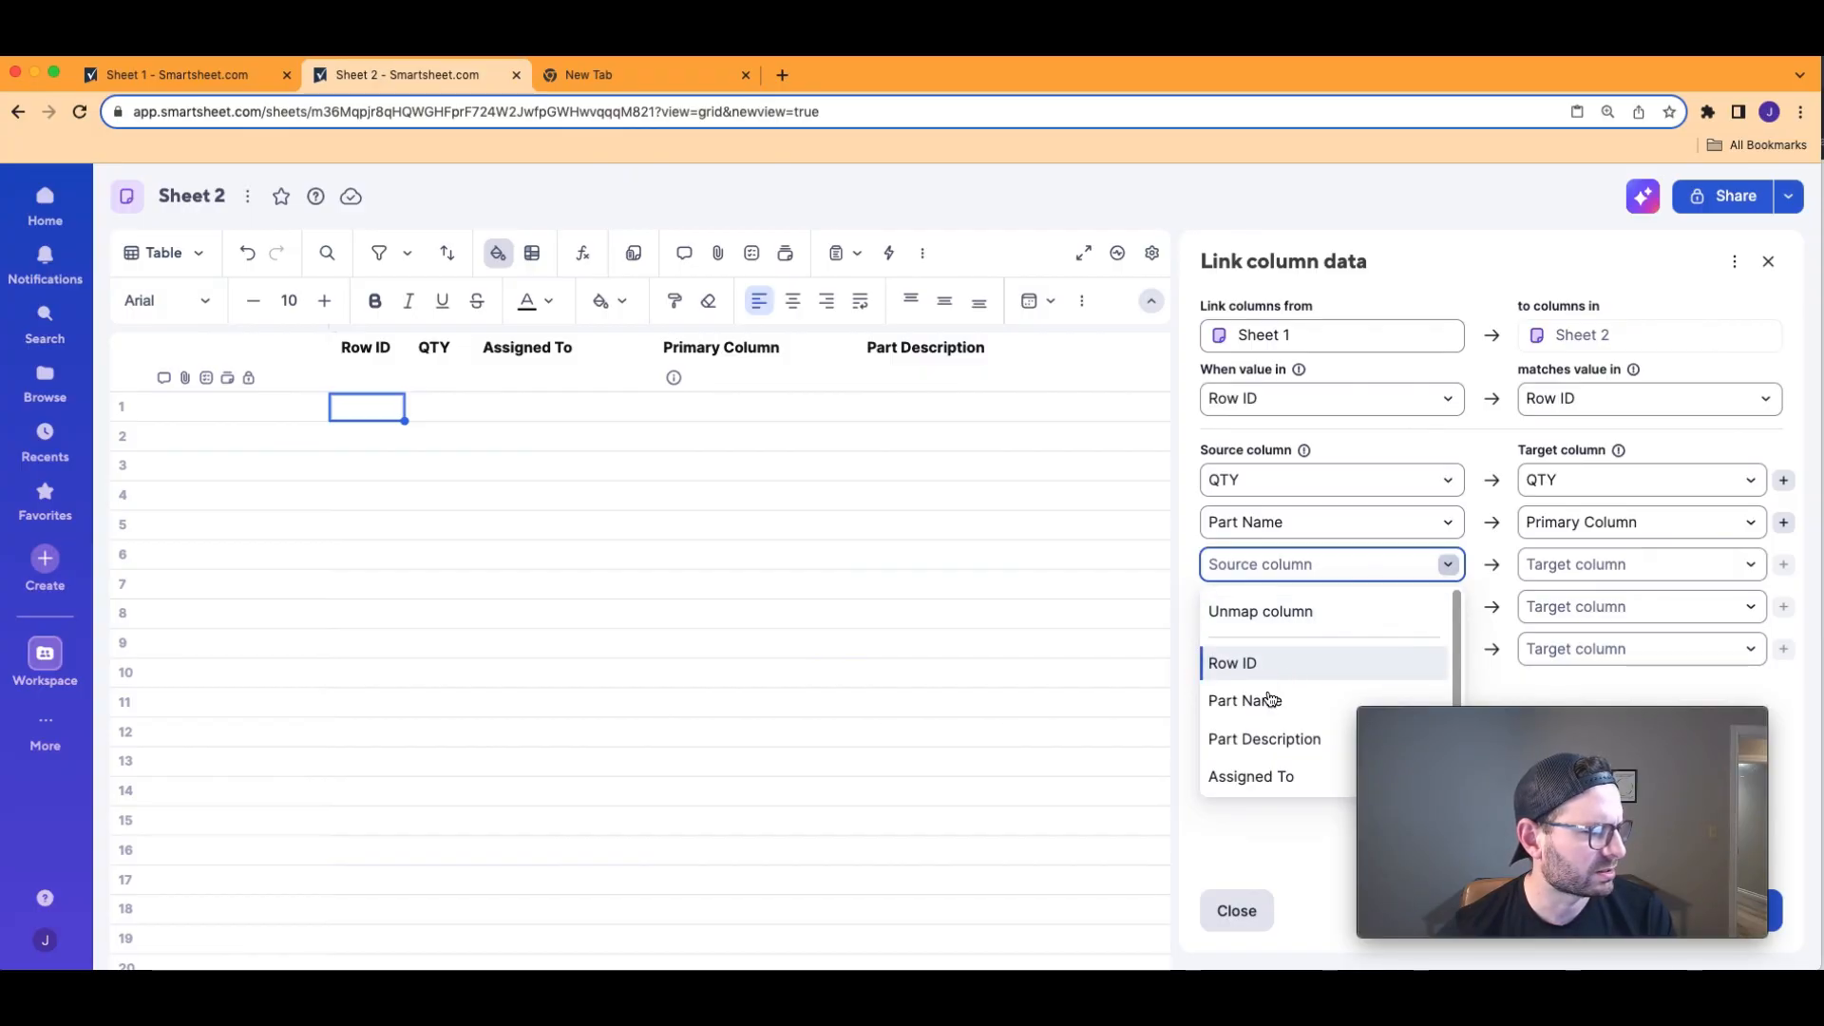
left_click(1259, 739)
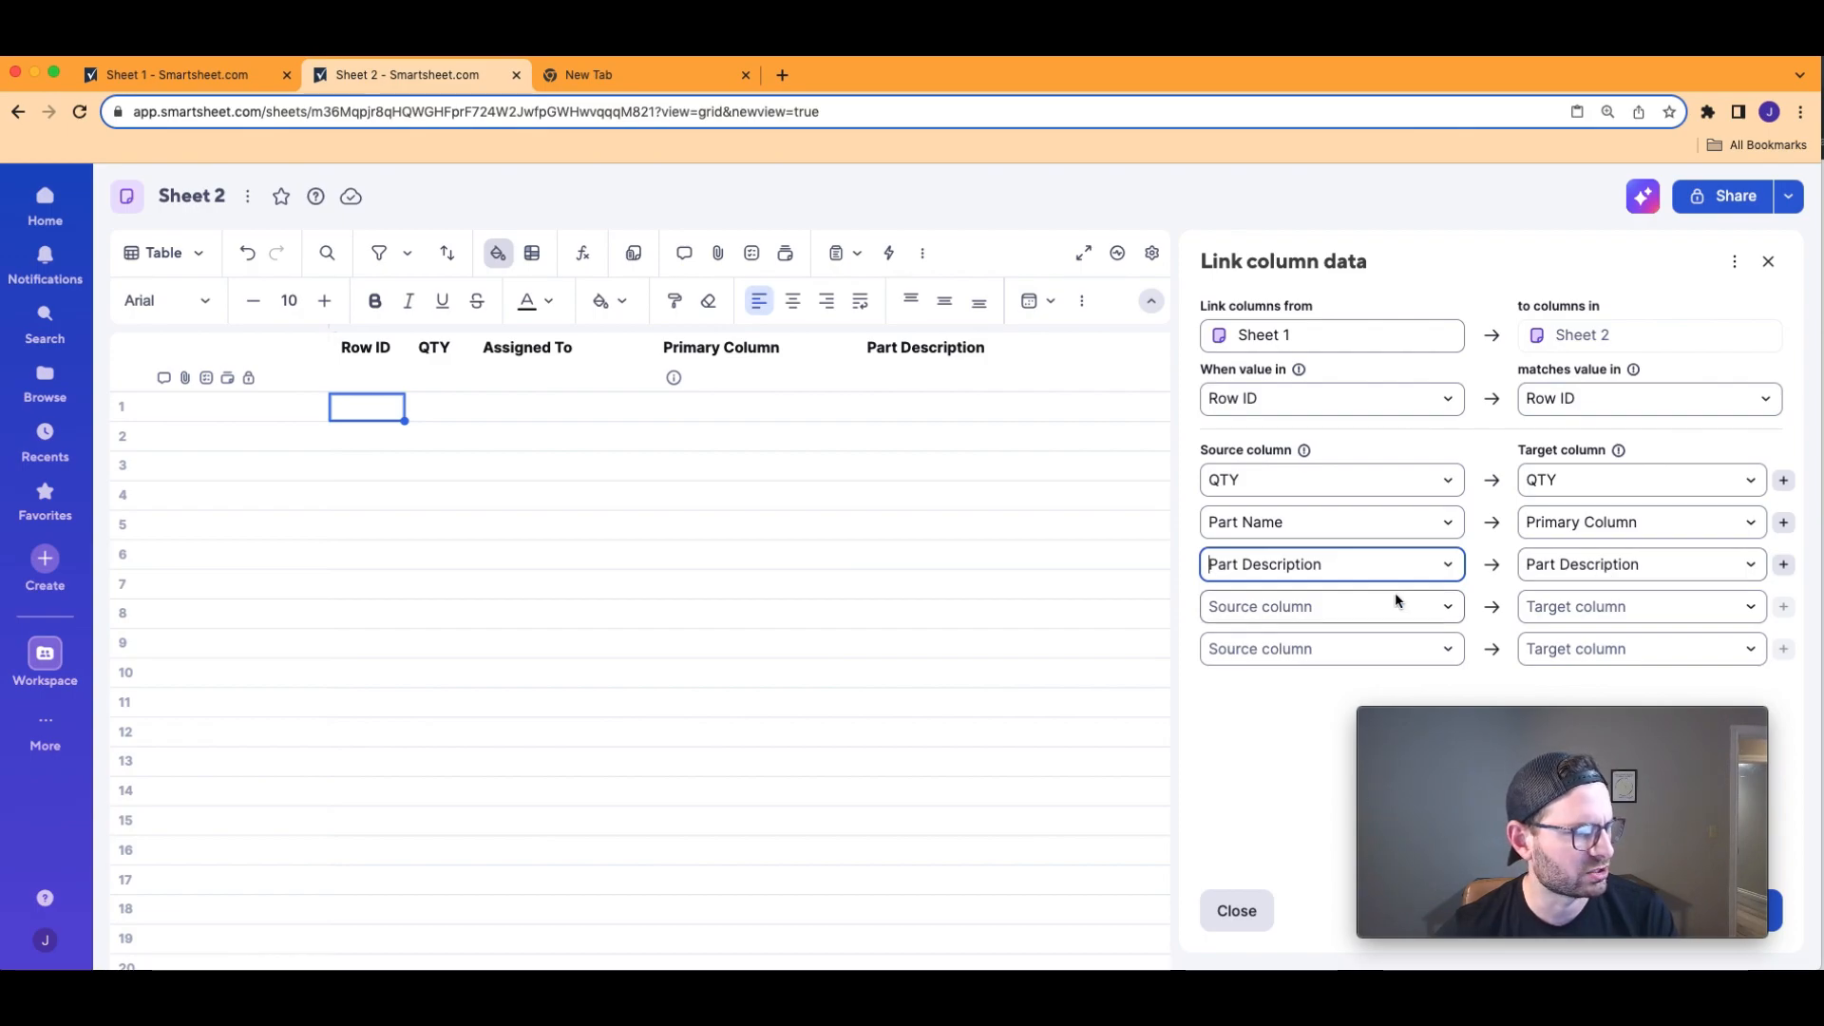
left_click(1449, 608)
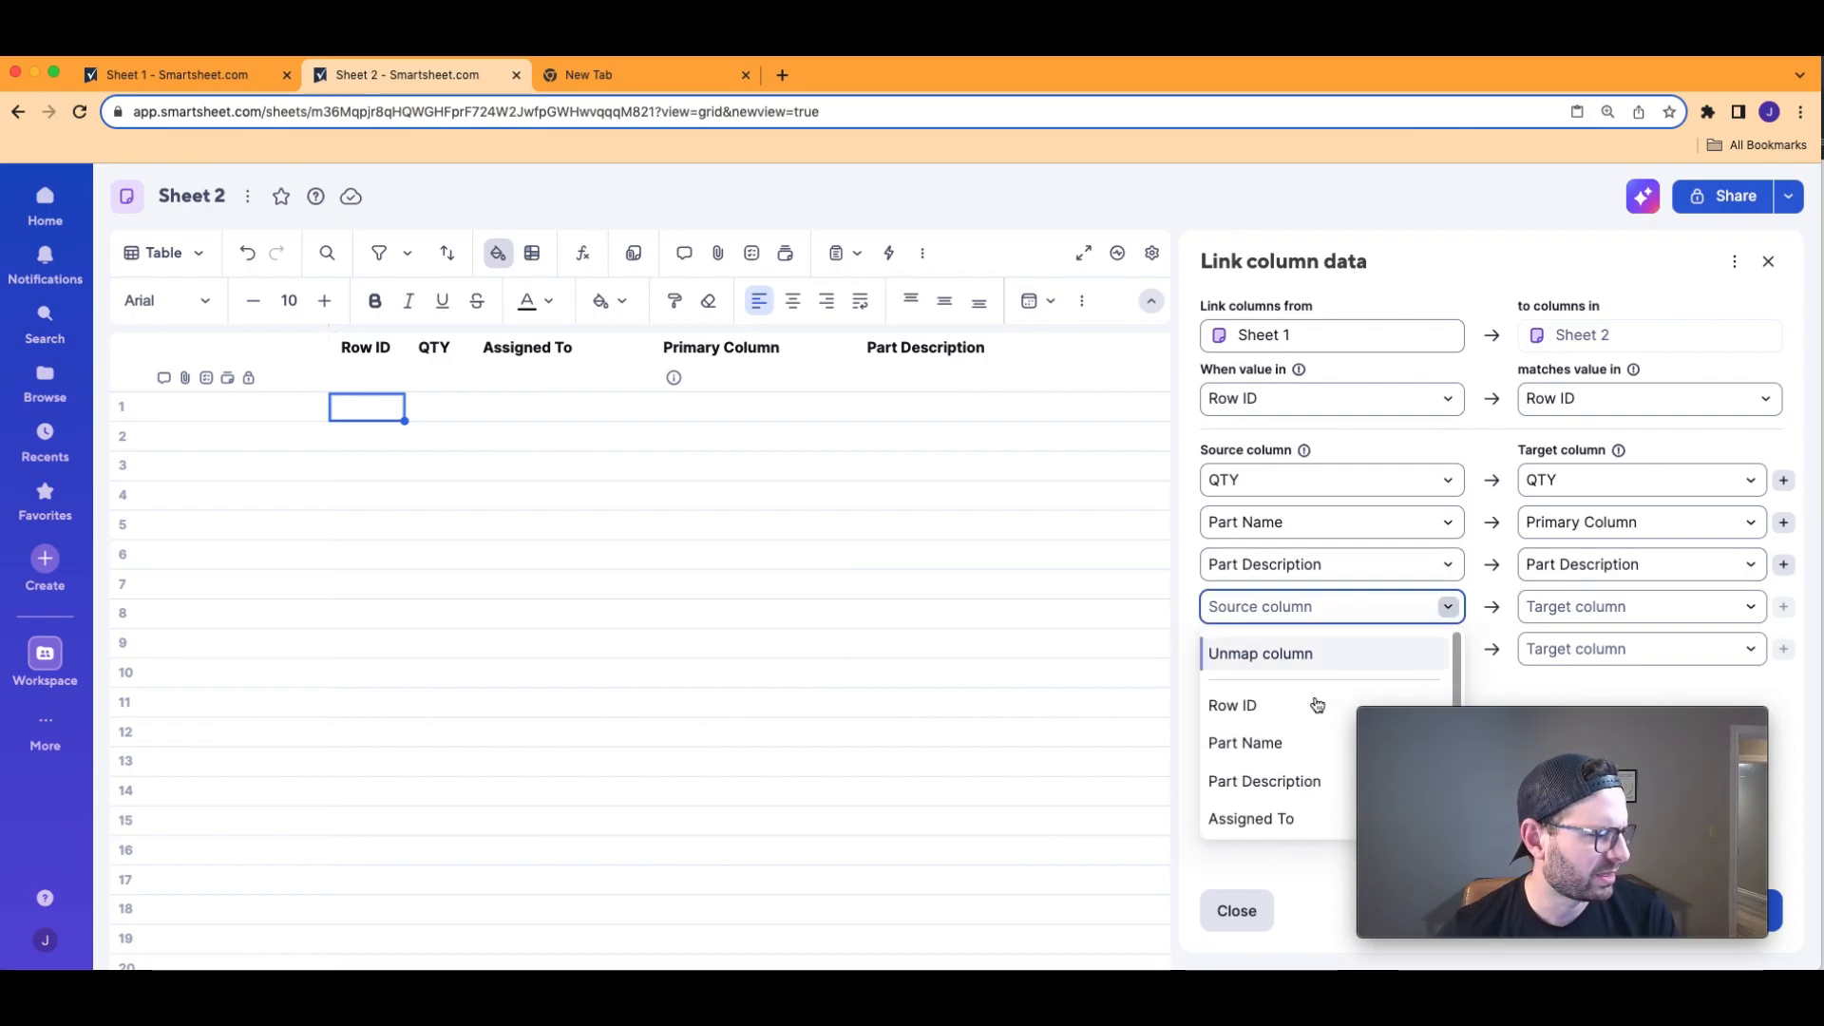
scroll(1268, 750, "down", 1)
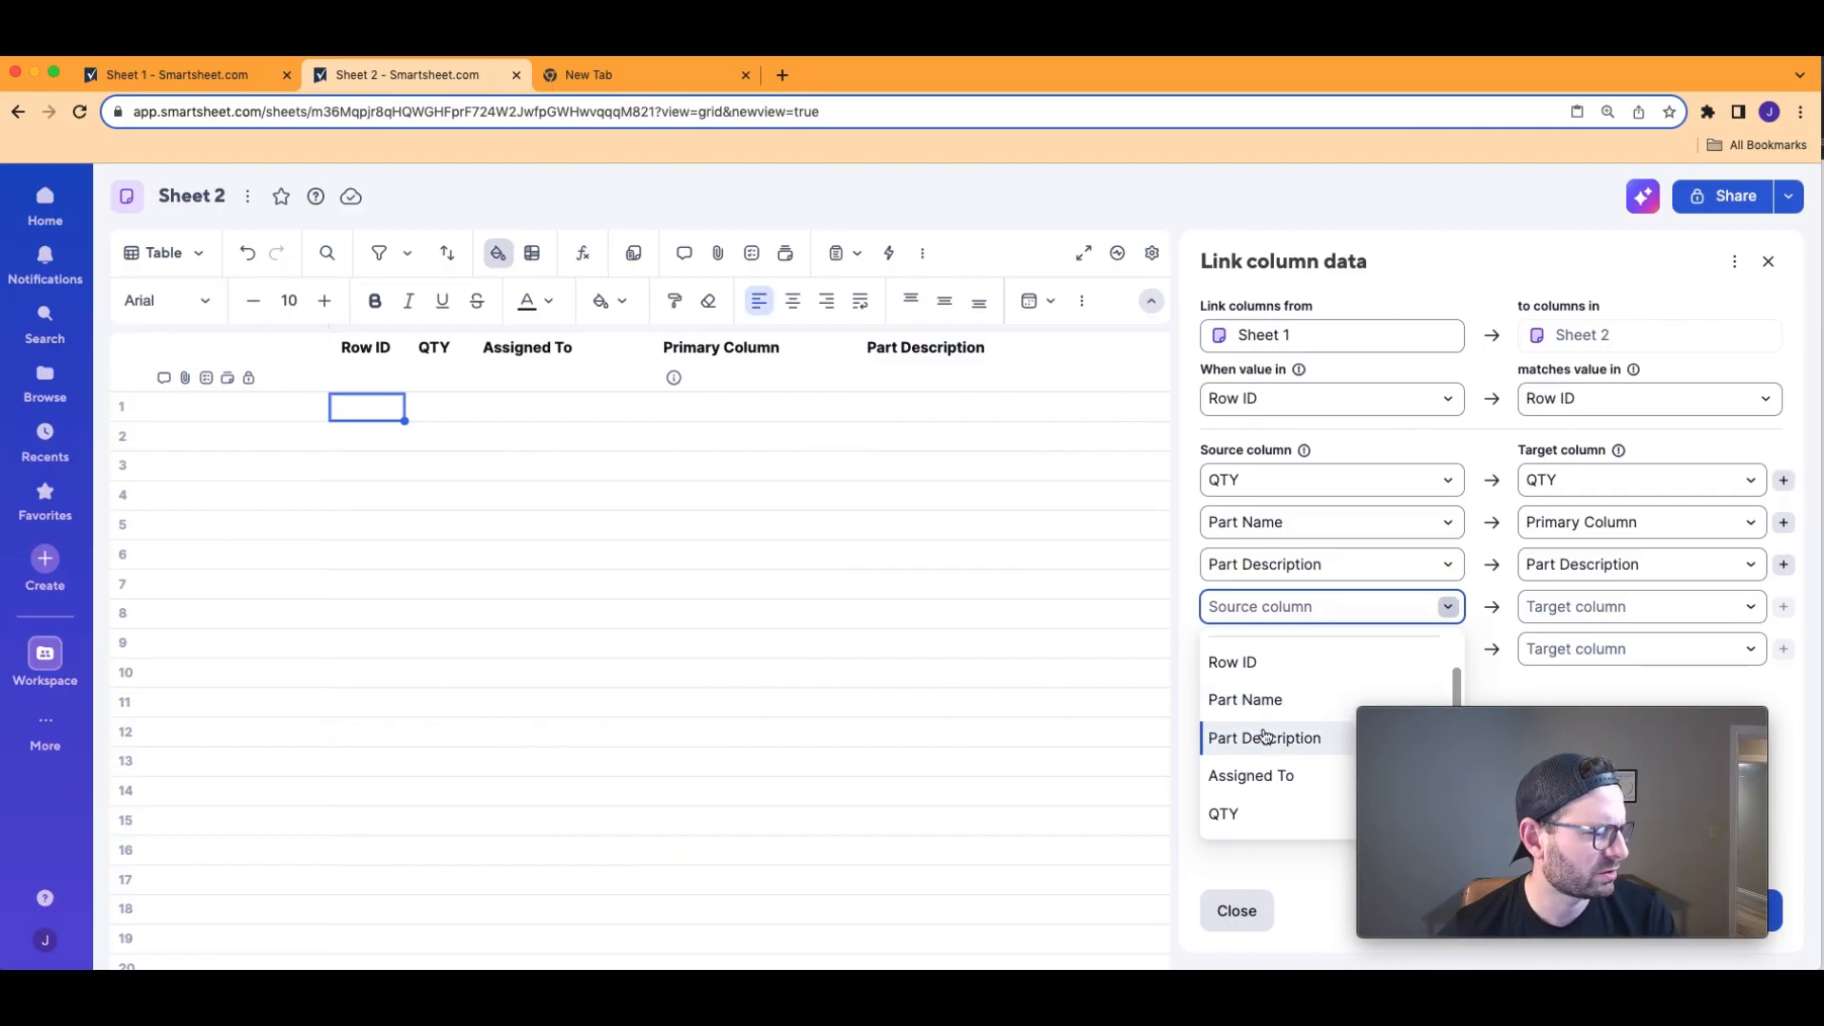
left_click(1269, 776)
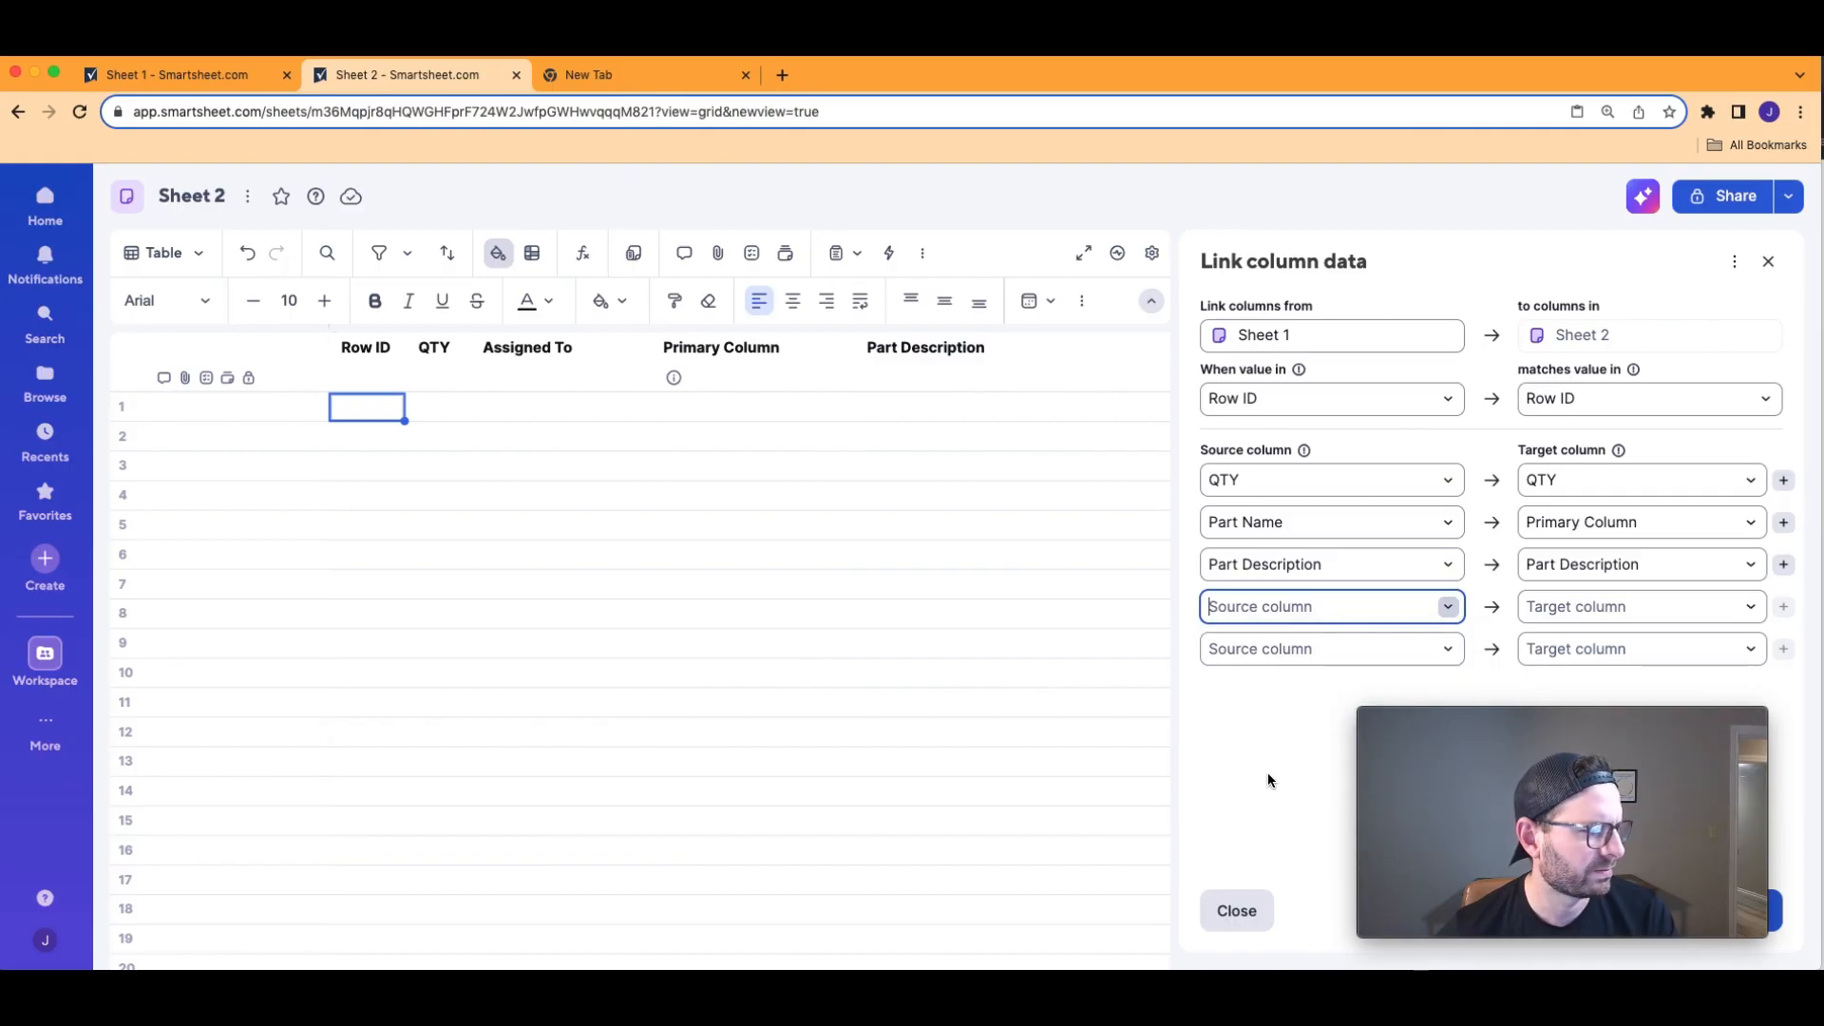
left_click_drag(1757, 918, 1593, 893)
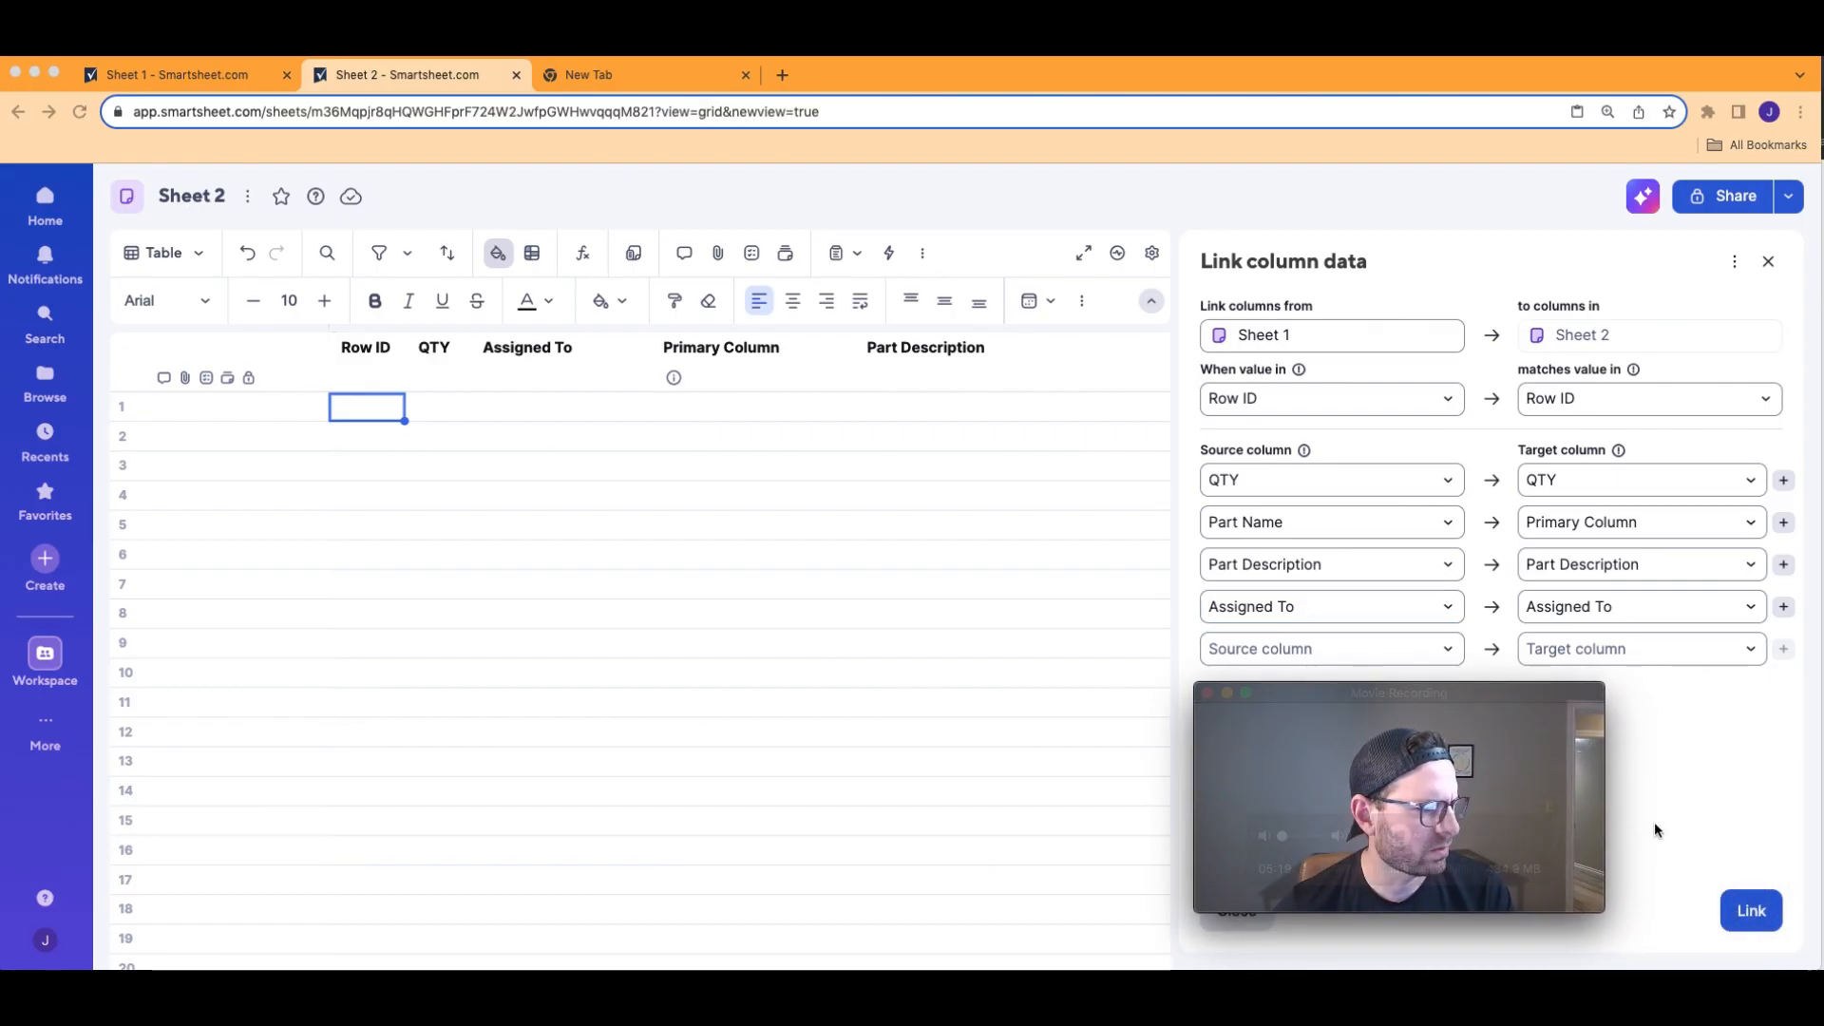
left_click(1751, 914)
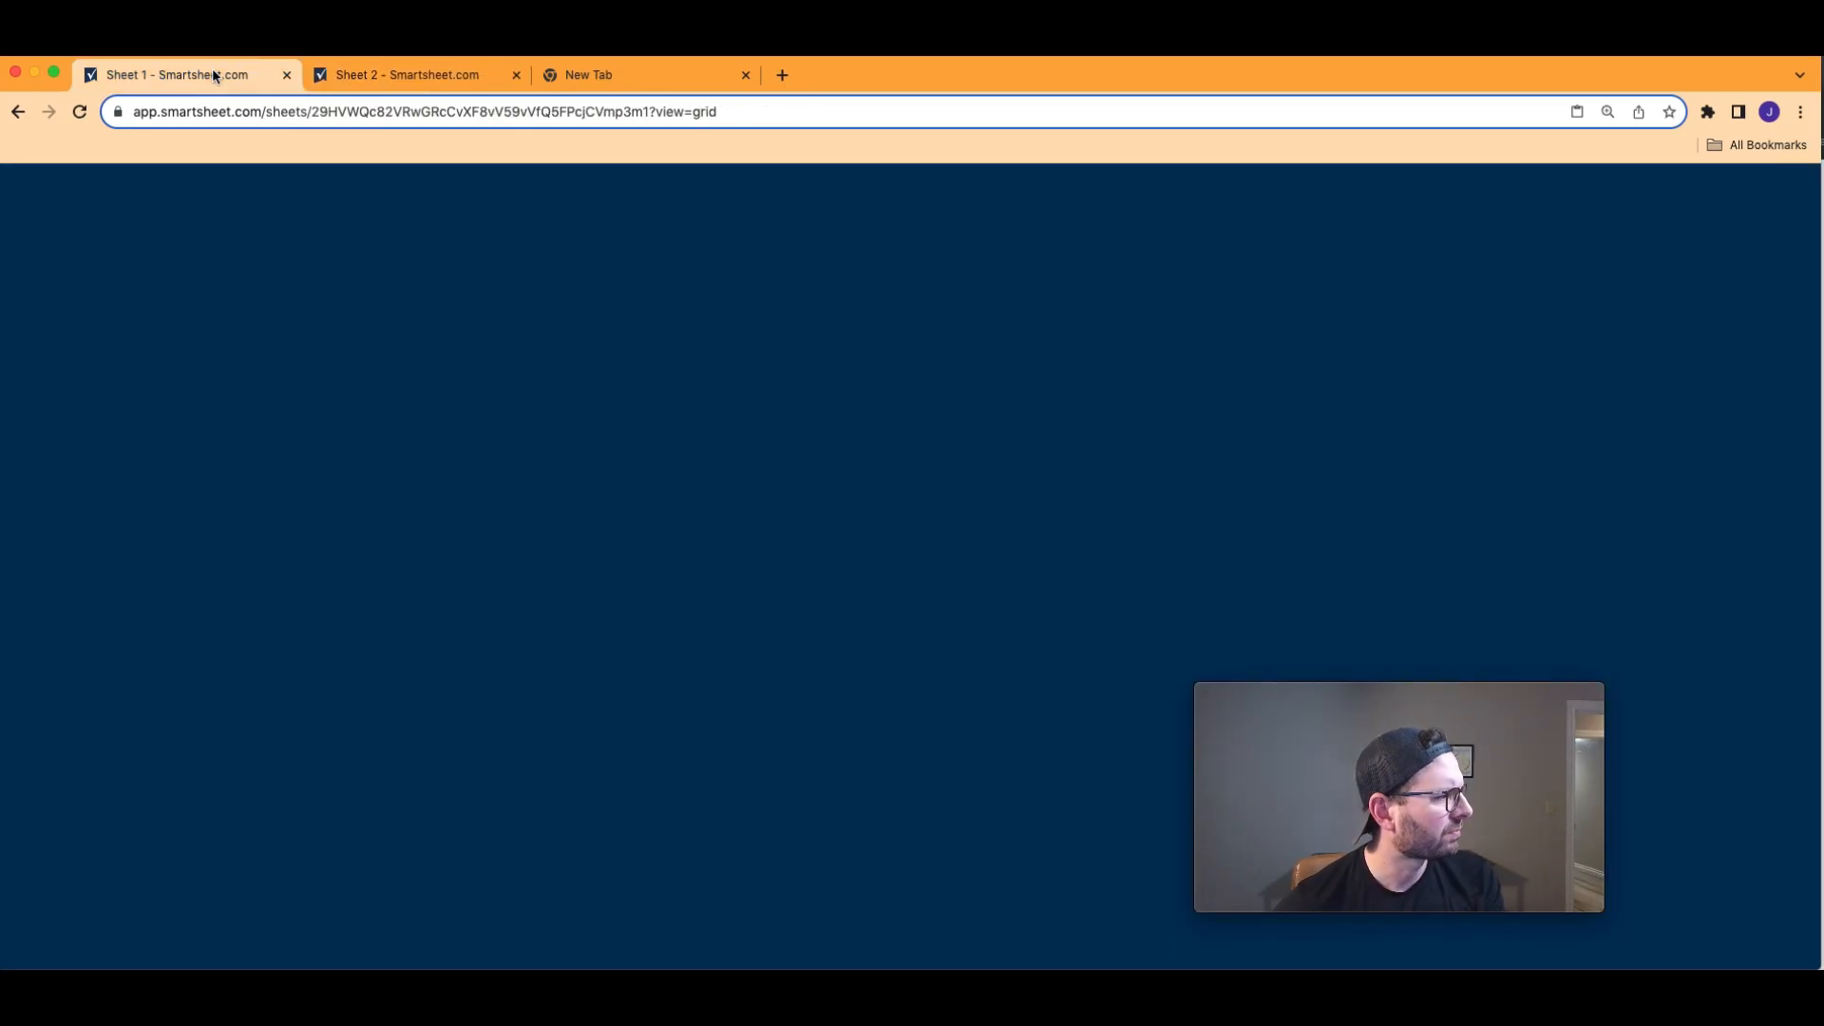
Copy Row ID SW#-7 from Sheet 1 into row 1 of Sheet 2's Row ID column and compare the linked row with its source.
left_click(212, 74)
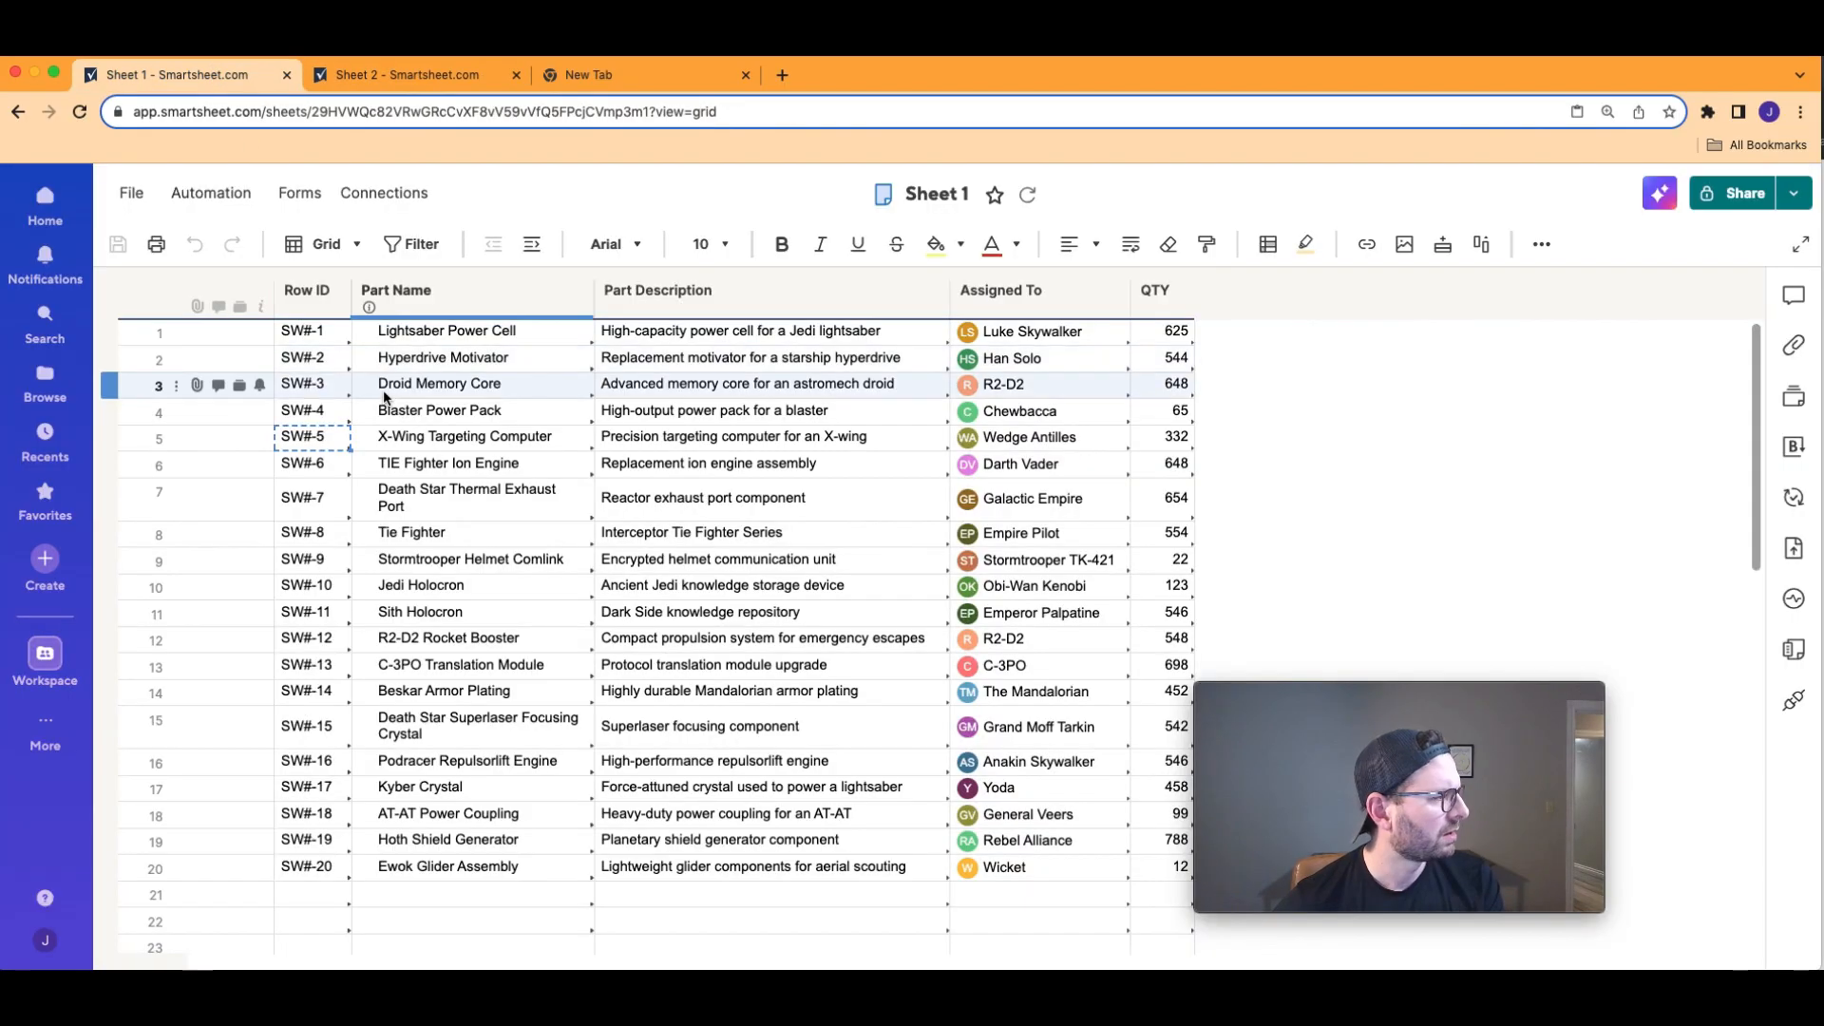
left_click(336, 511)
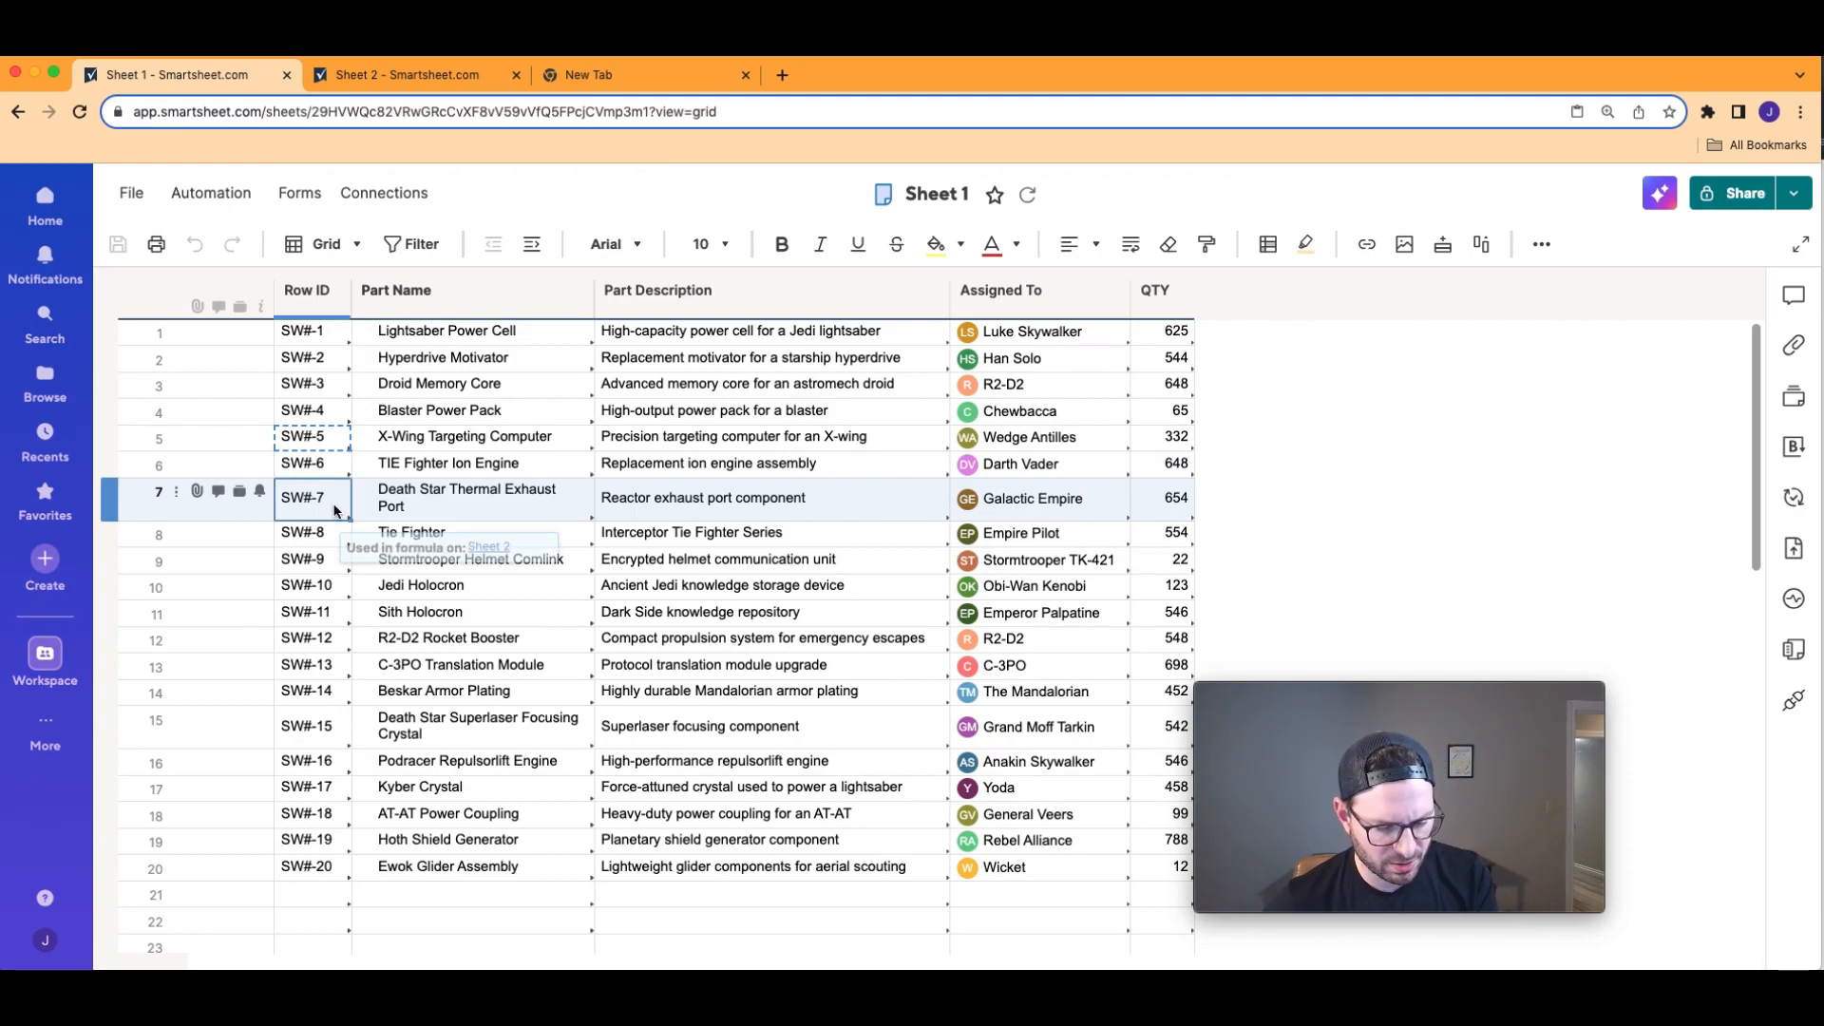
left_click(437, 76)
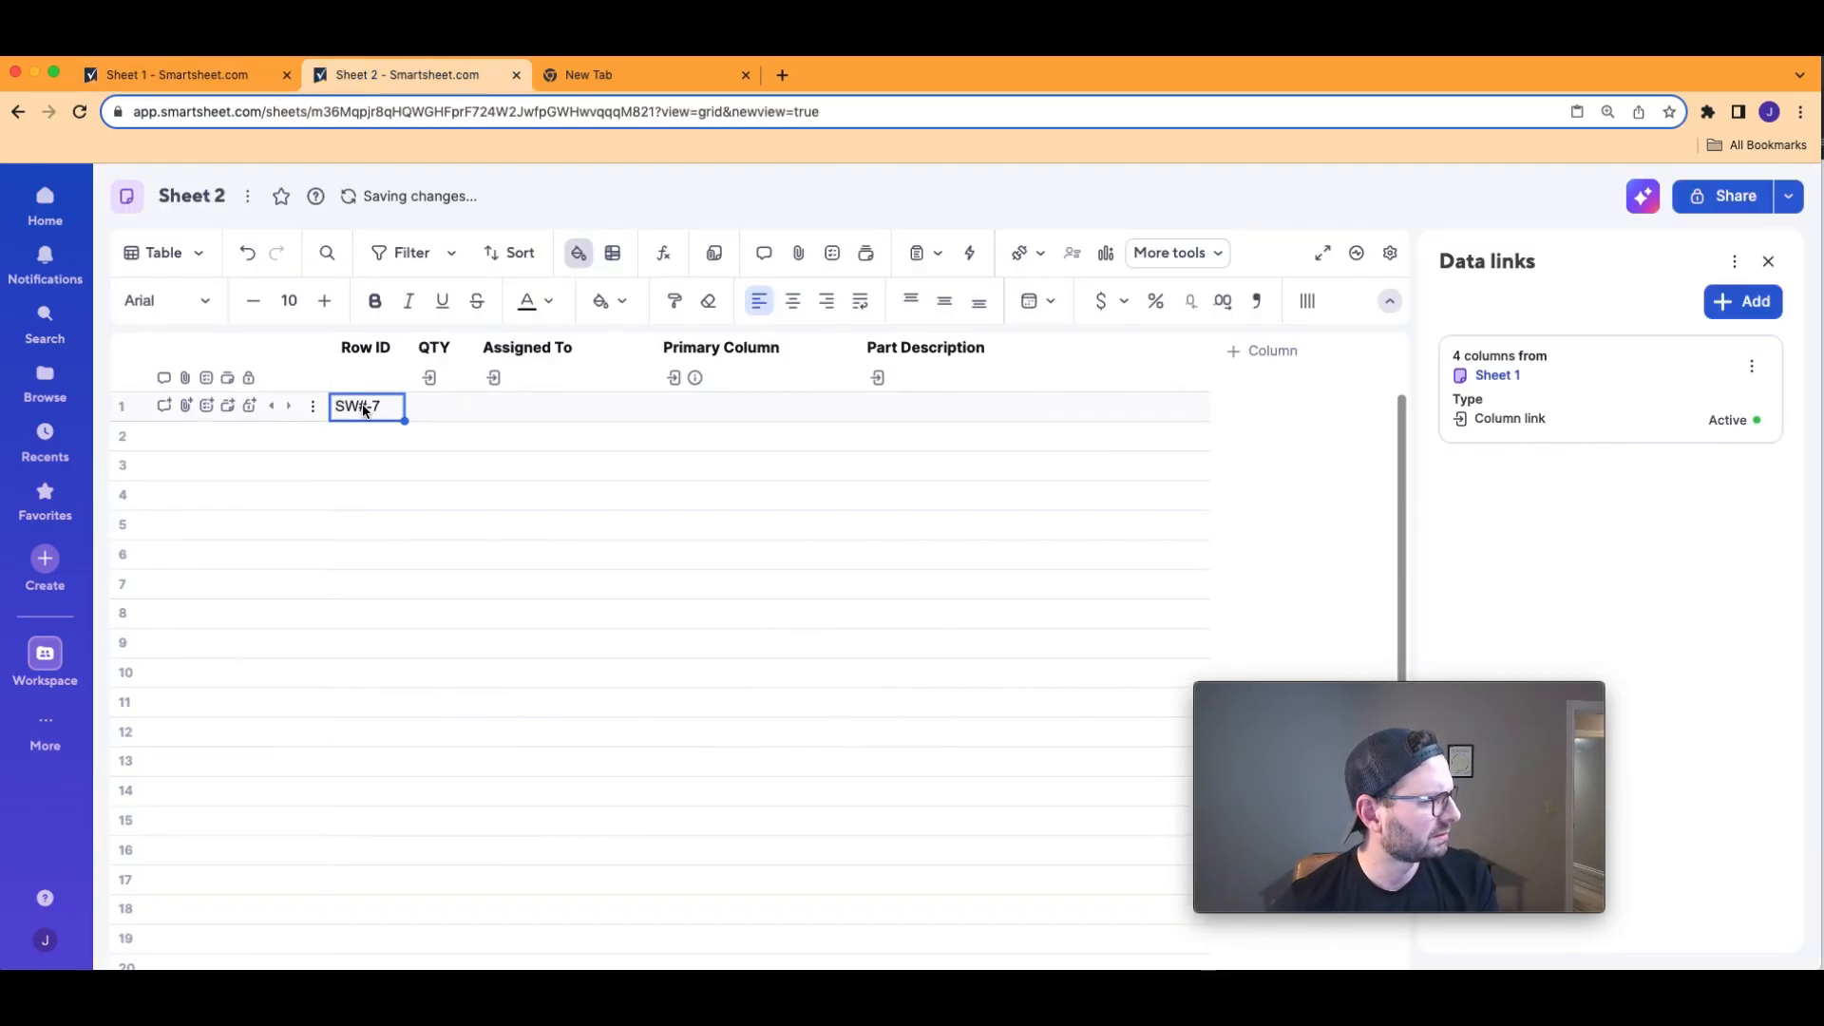
left_click(742, 613)
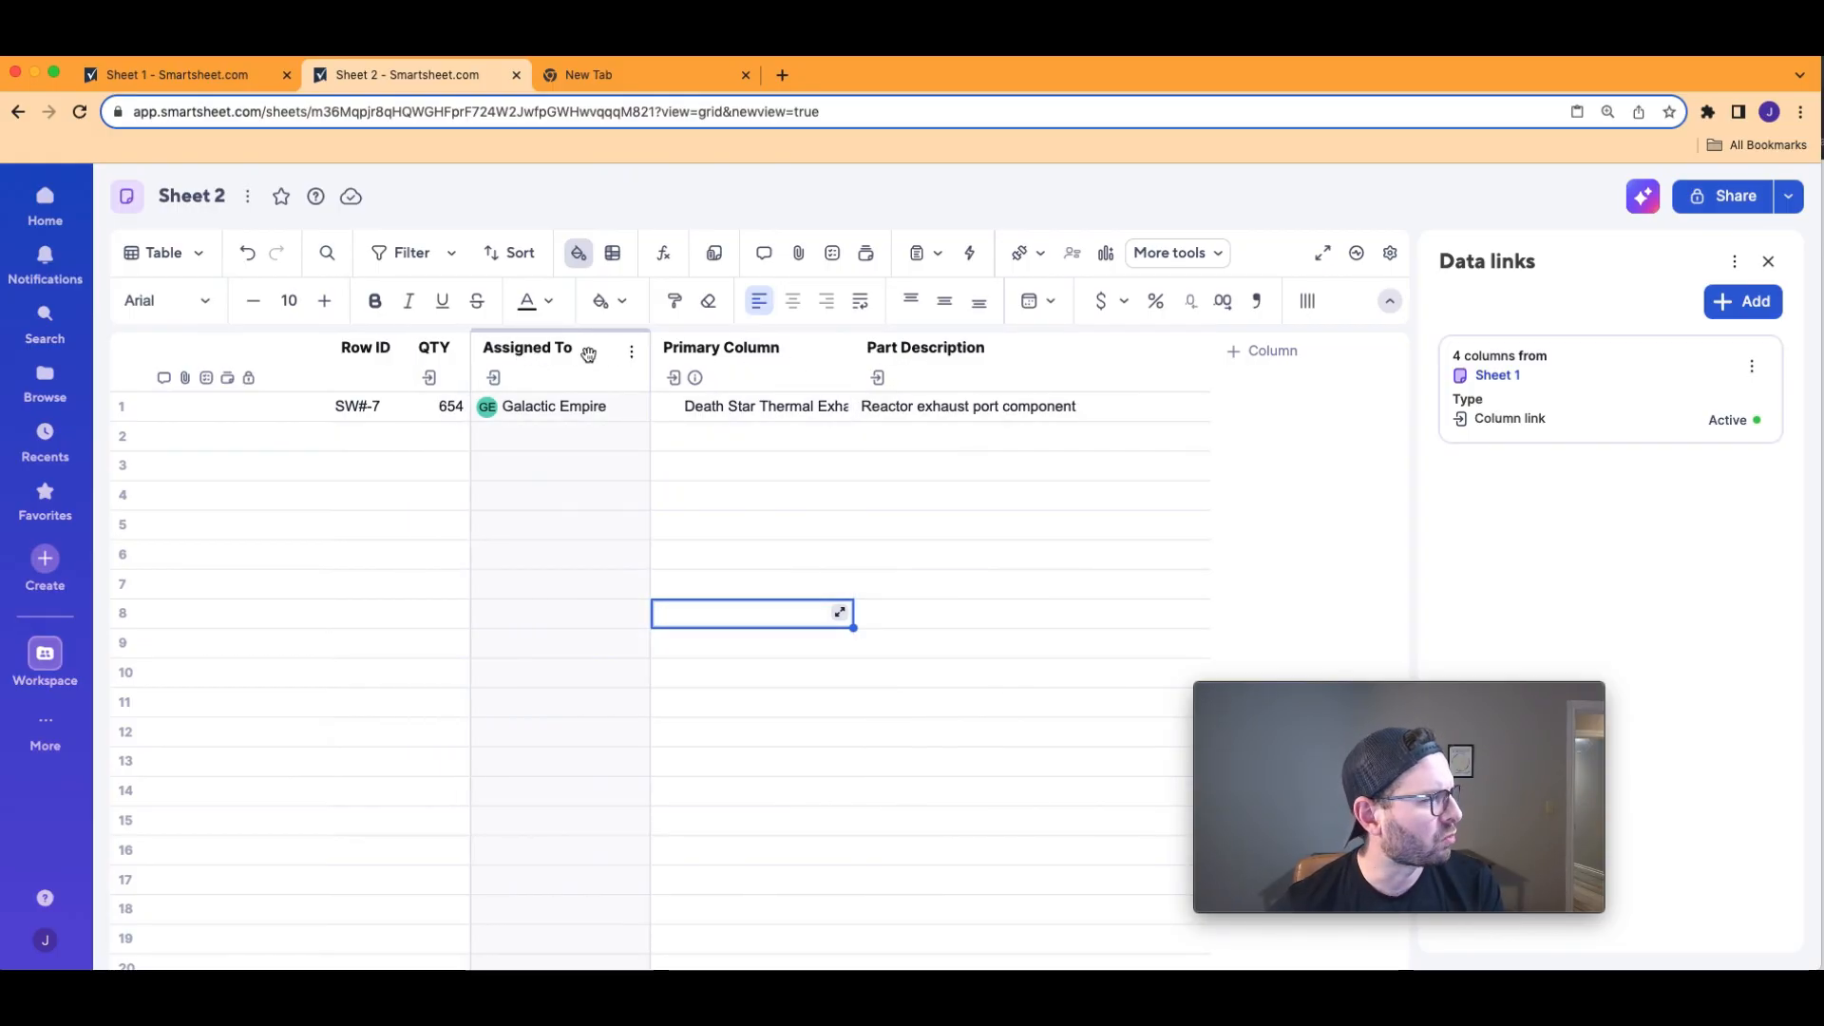
left_click(173, 76)
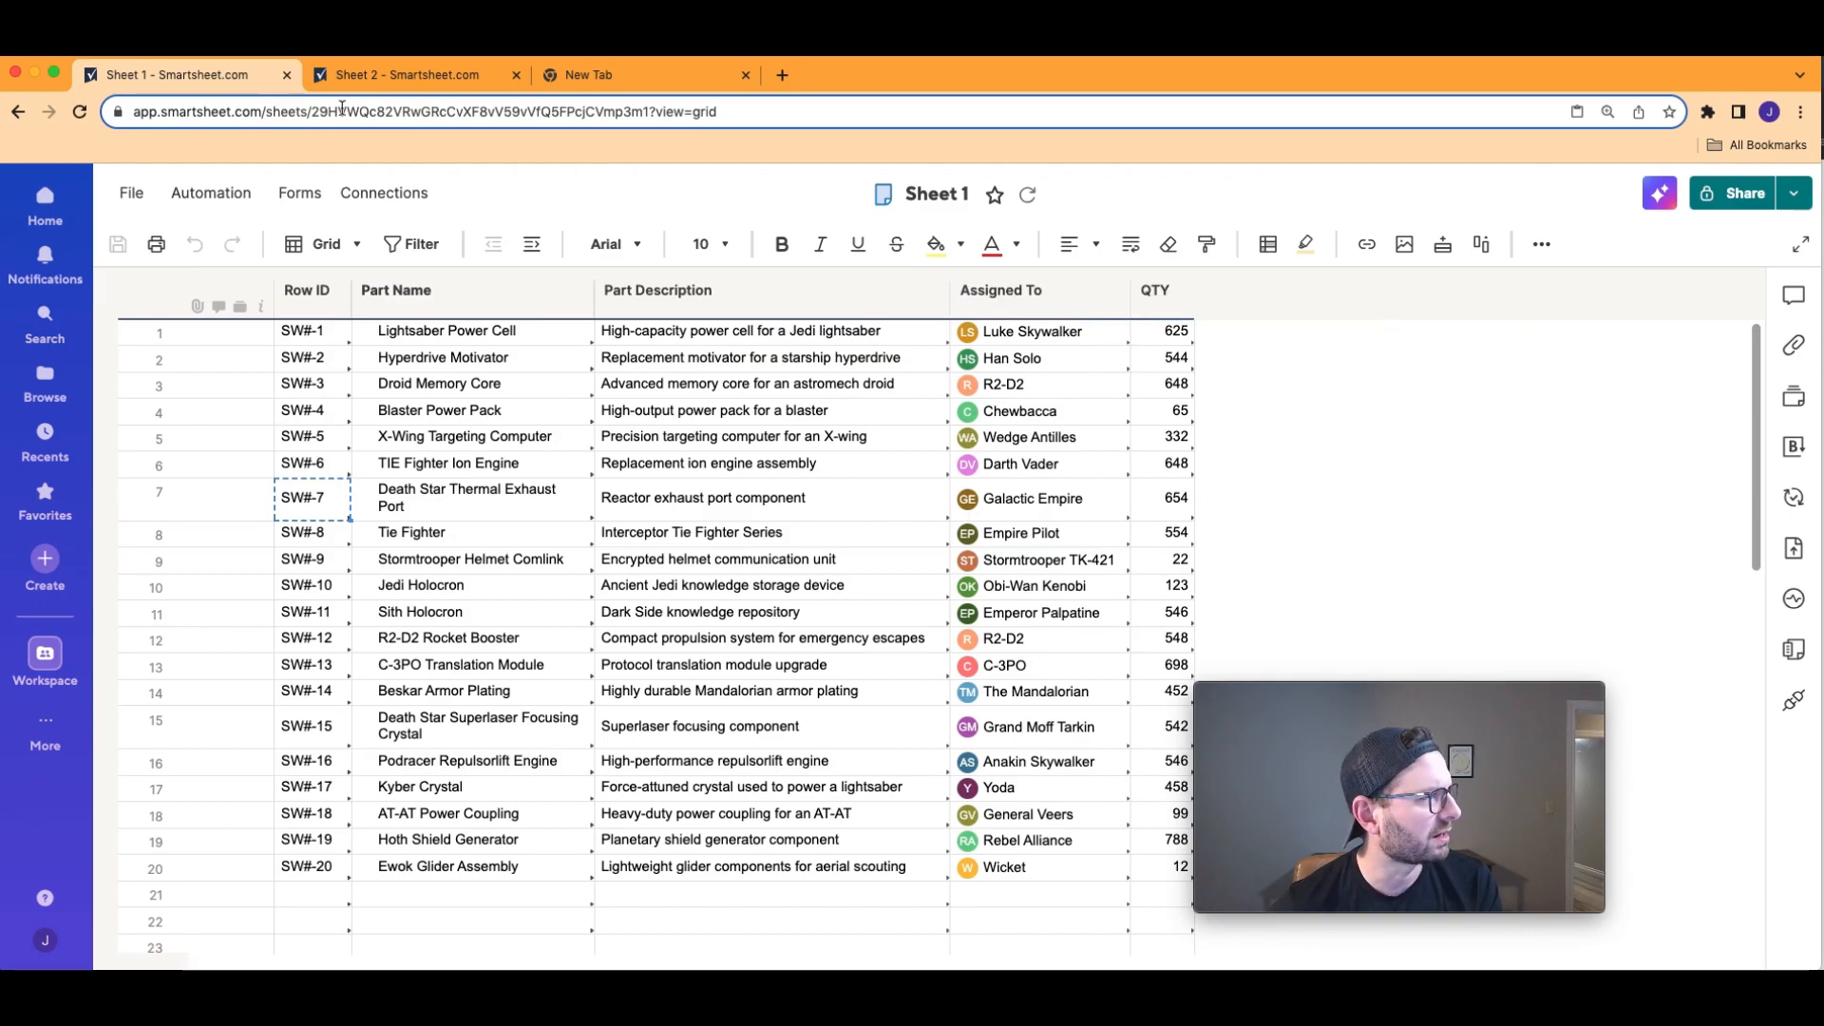
left_click(378, 78)
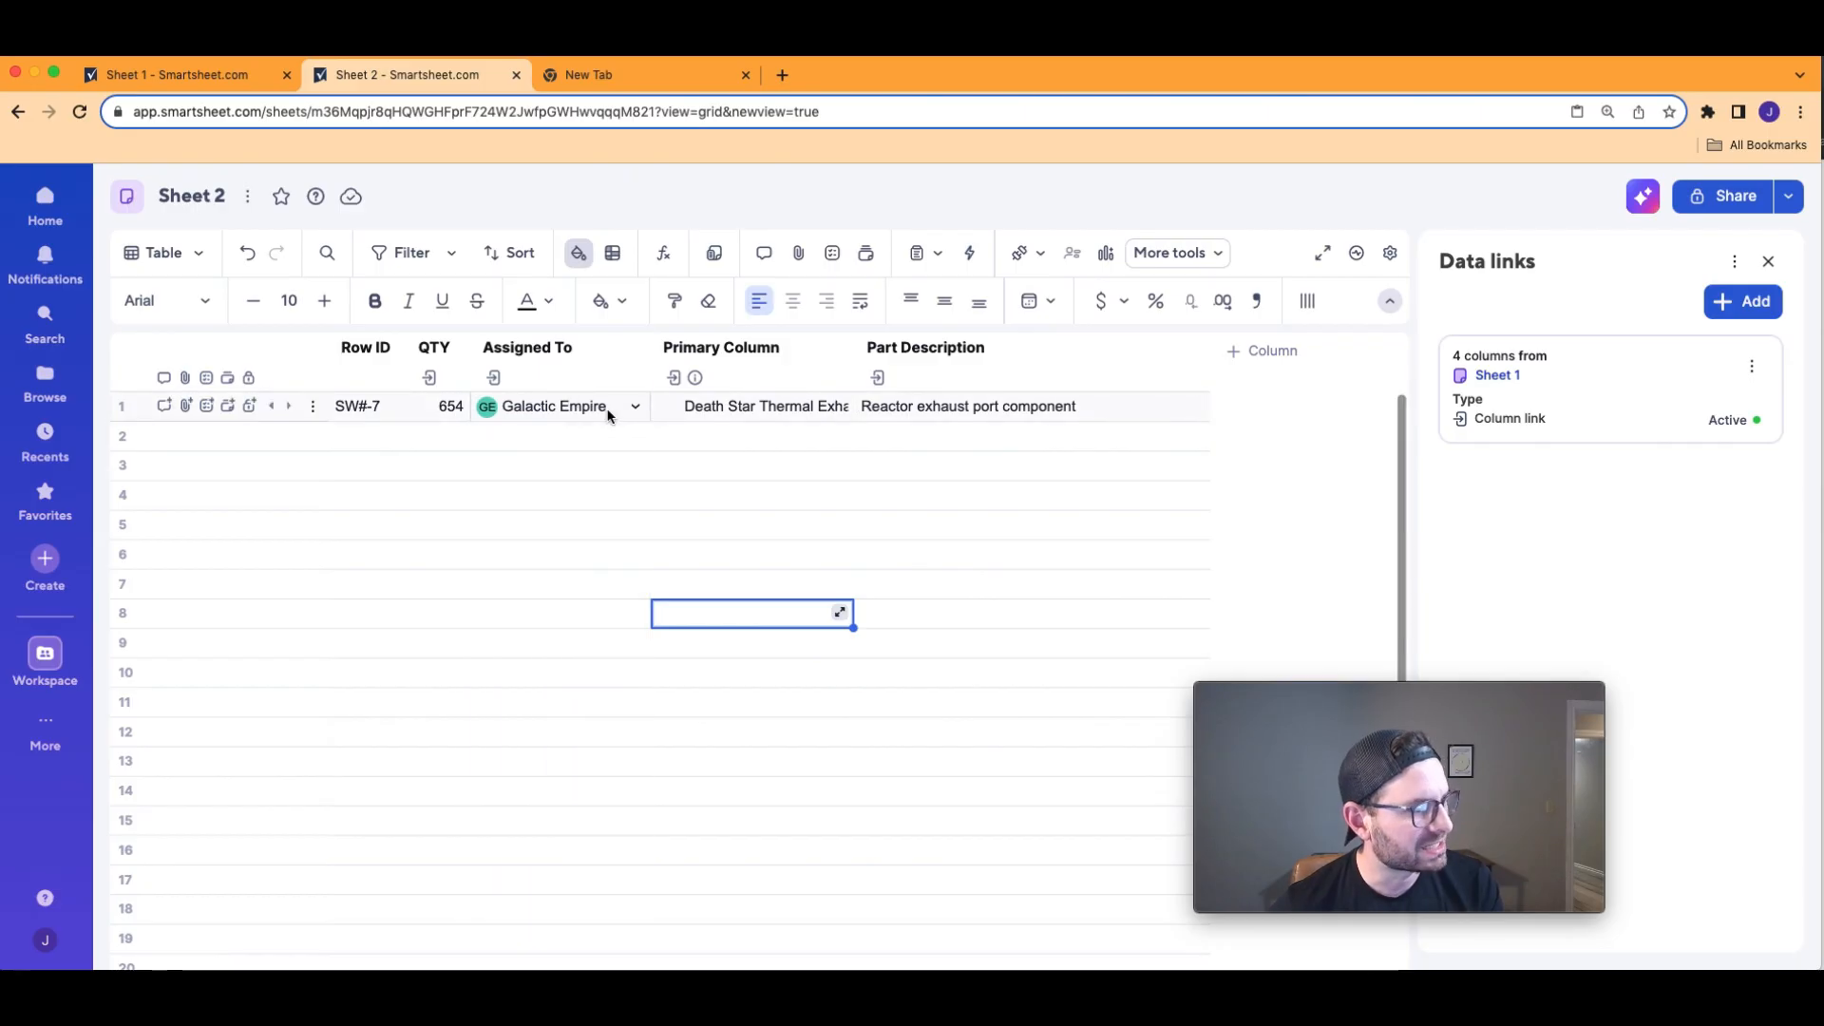
Check the Row IDs in Sheet 1 and paste a shuffled list of them into Sheet 2's Row ID column from row 2 down.
mouse_move(608, 415)
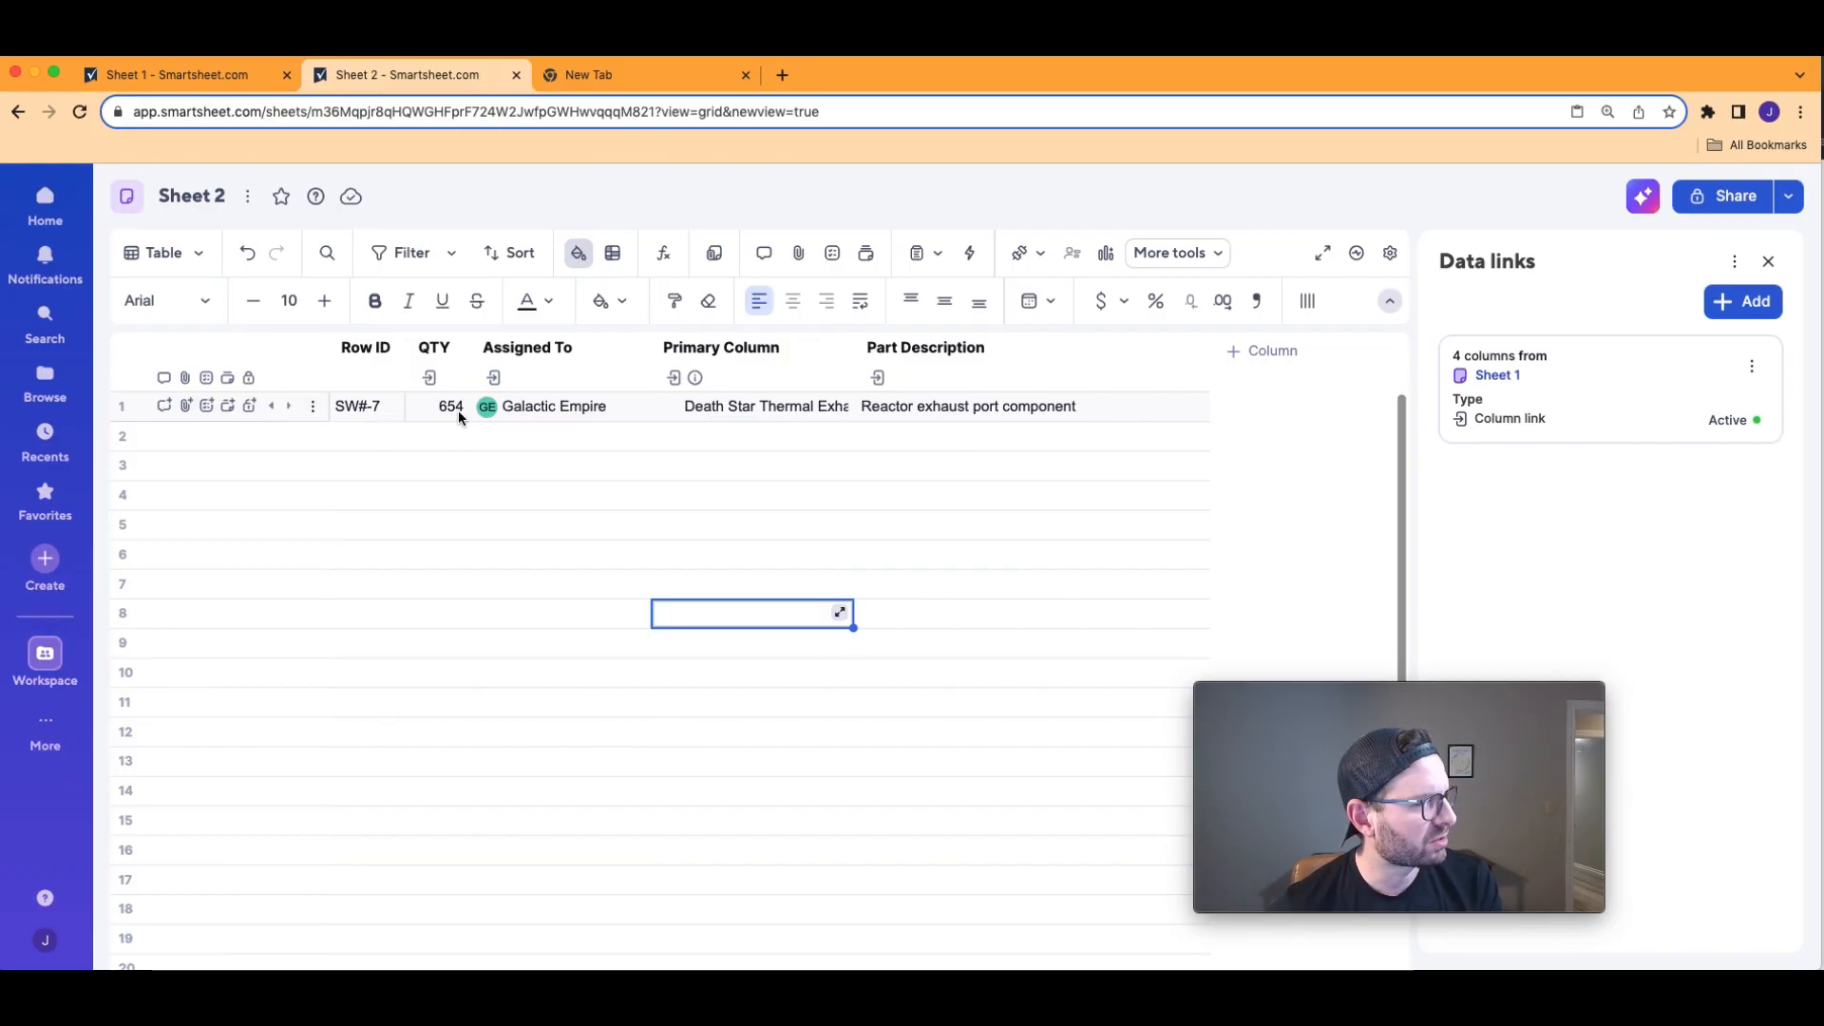
left_click(242, 76)
left_click(331, 510)
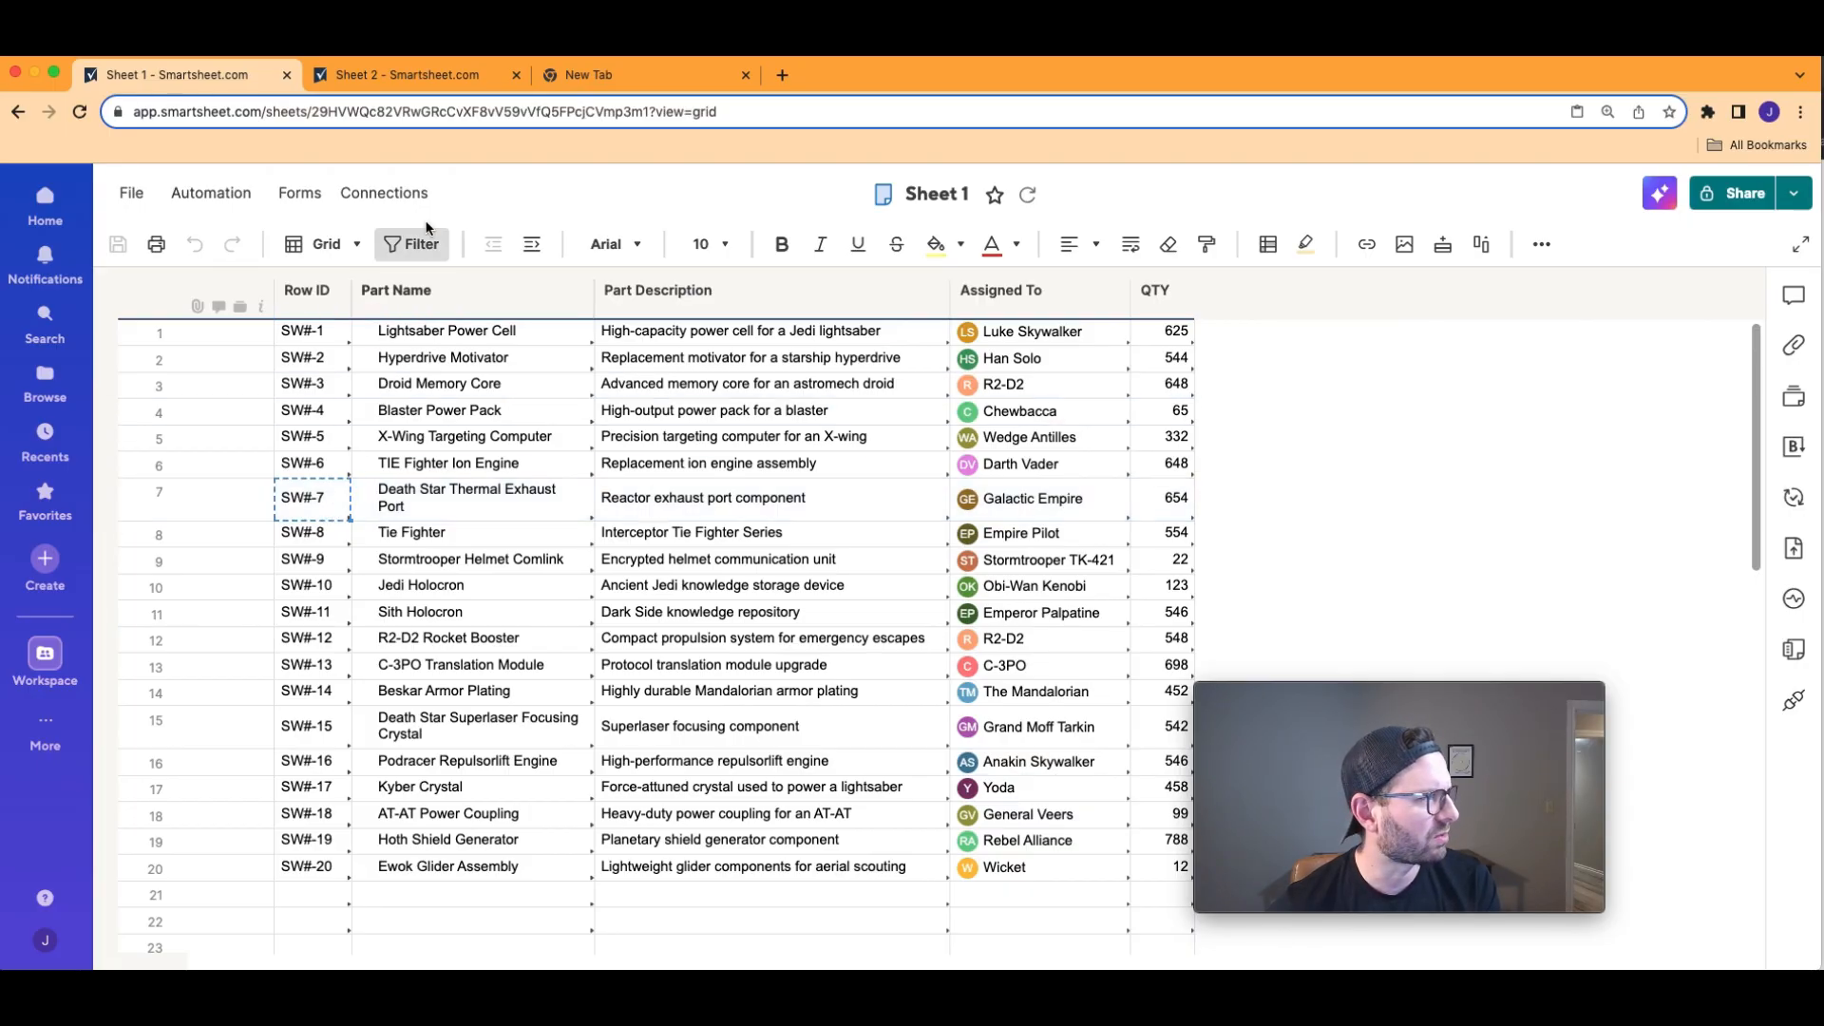
left_click(418, 75)
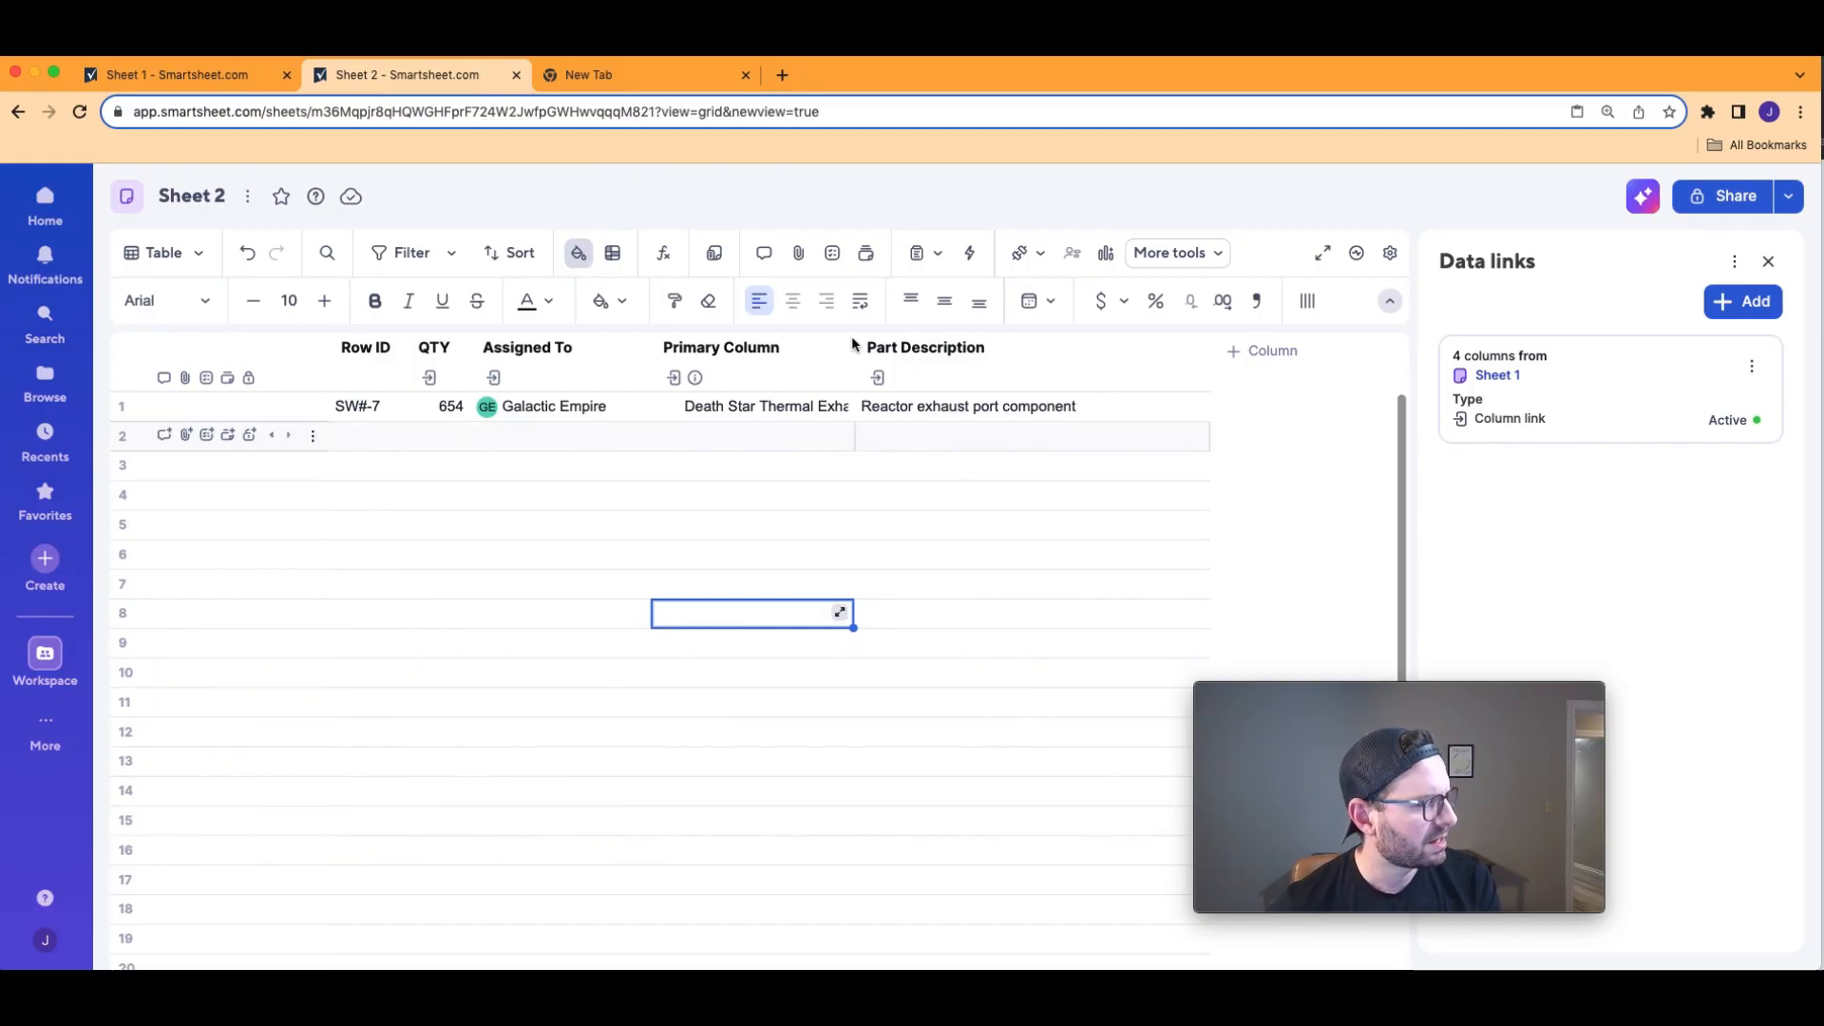
left_click(152, 66)
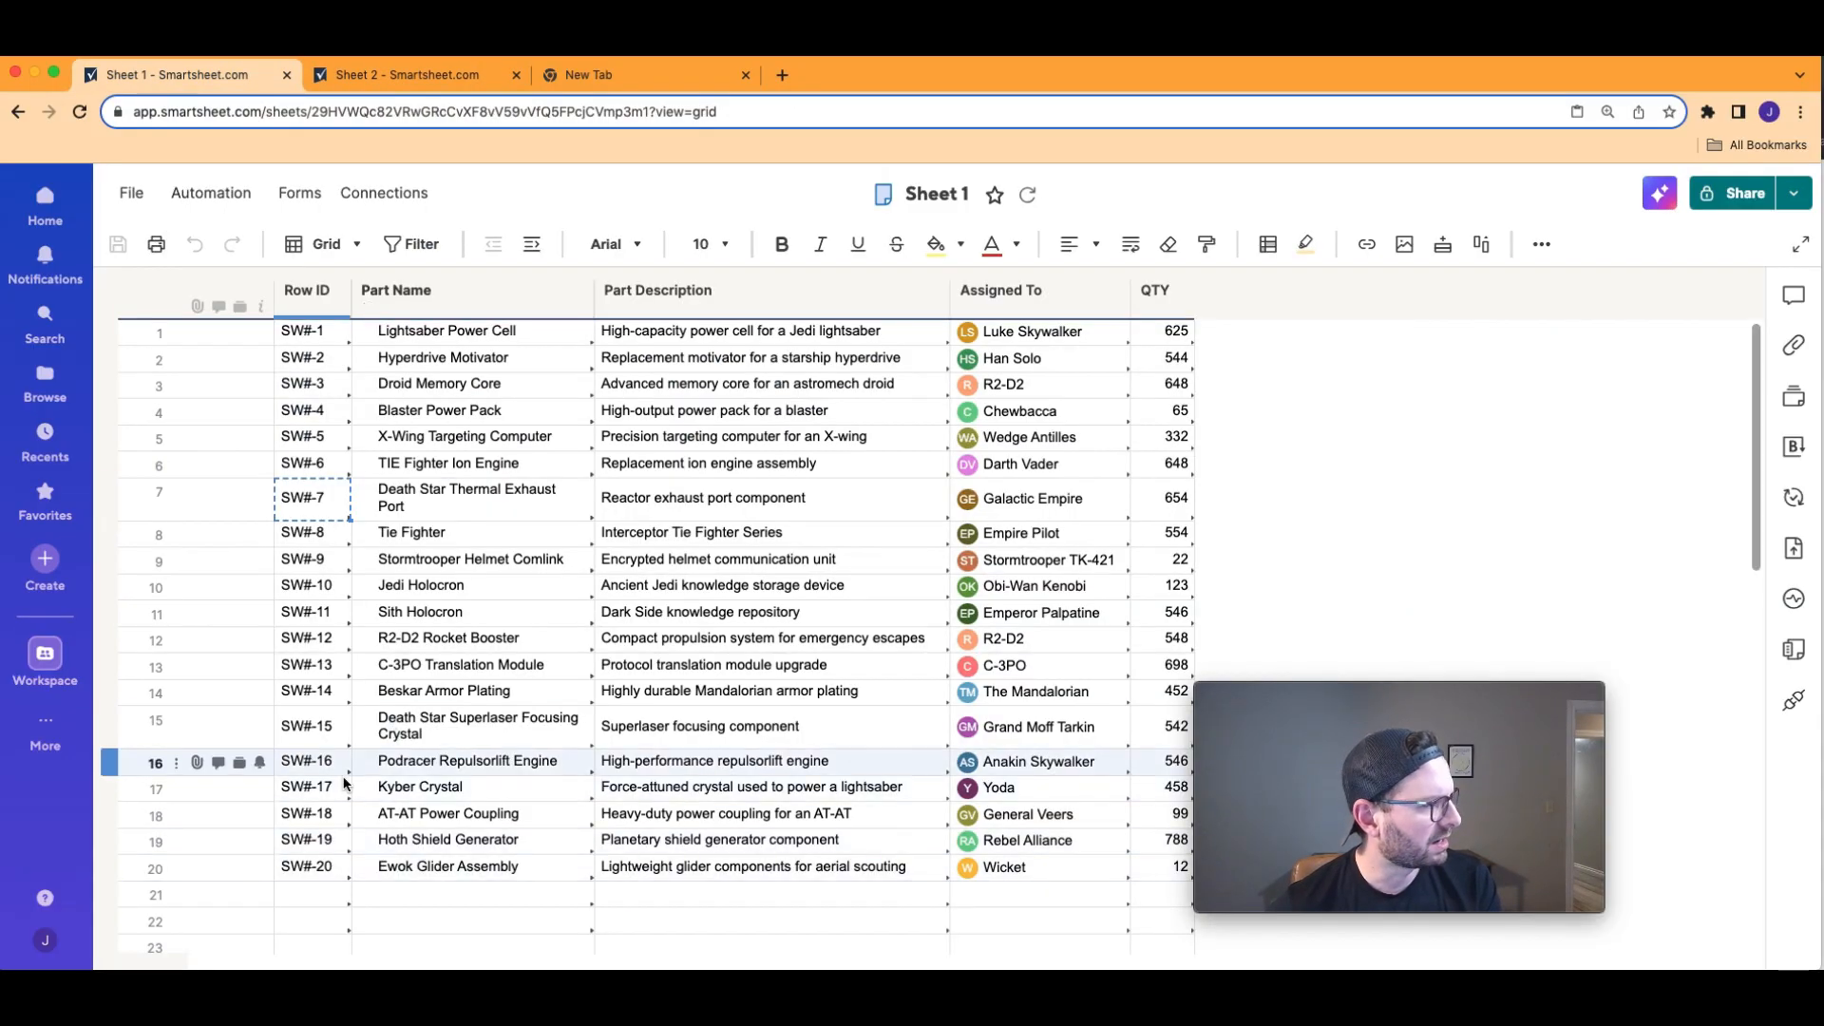
left_click(371, 74)
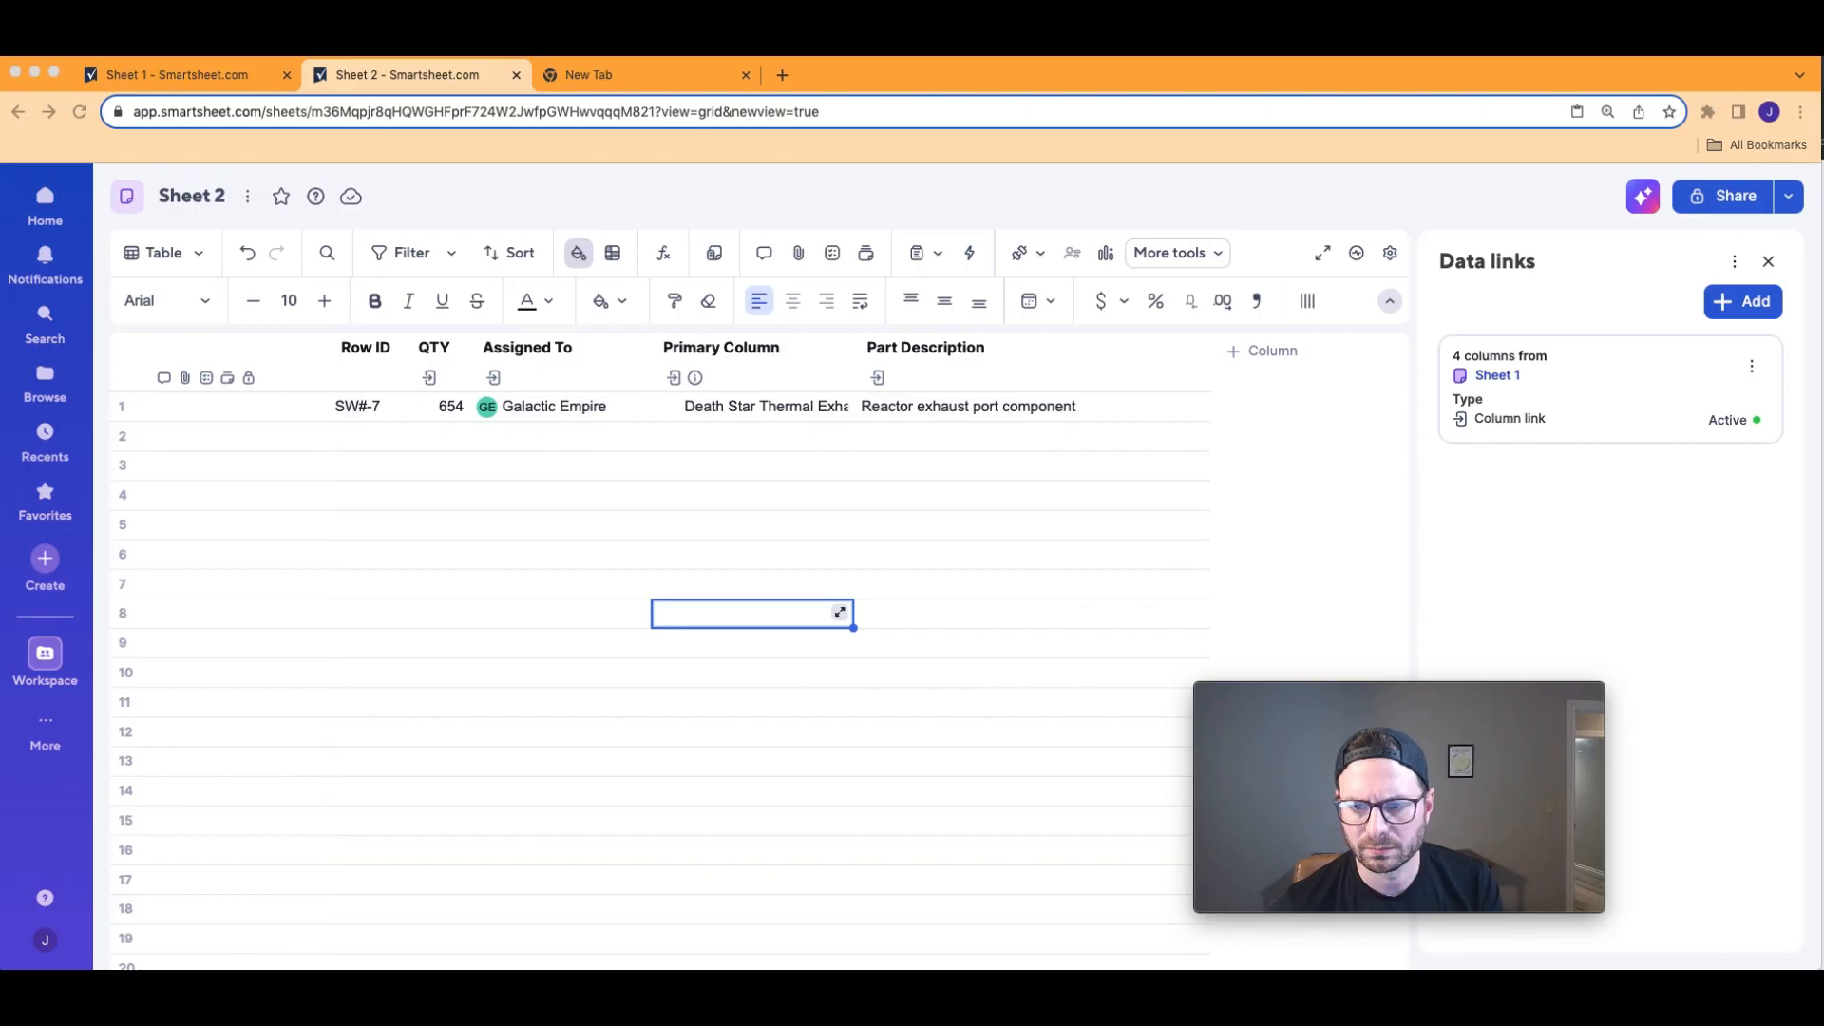
left_click(364, 435)
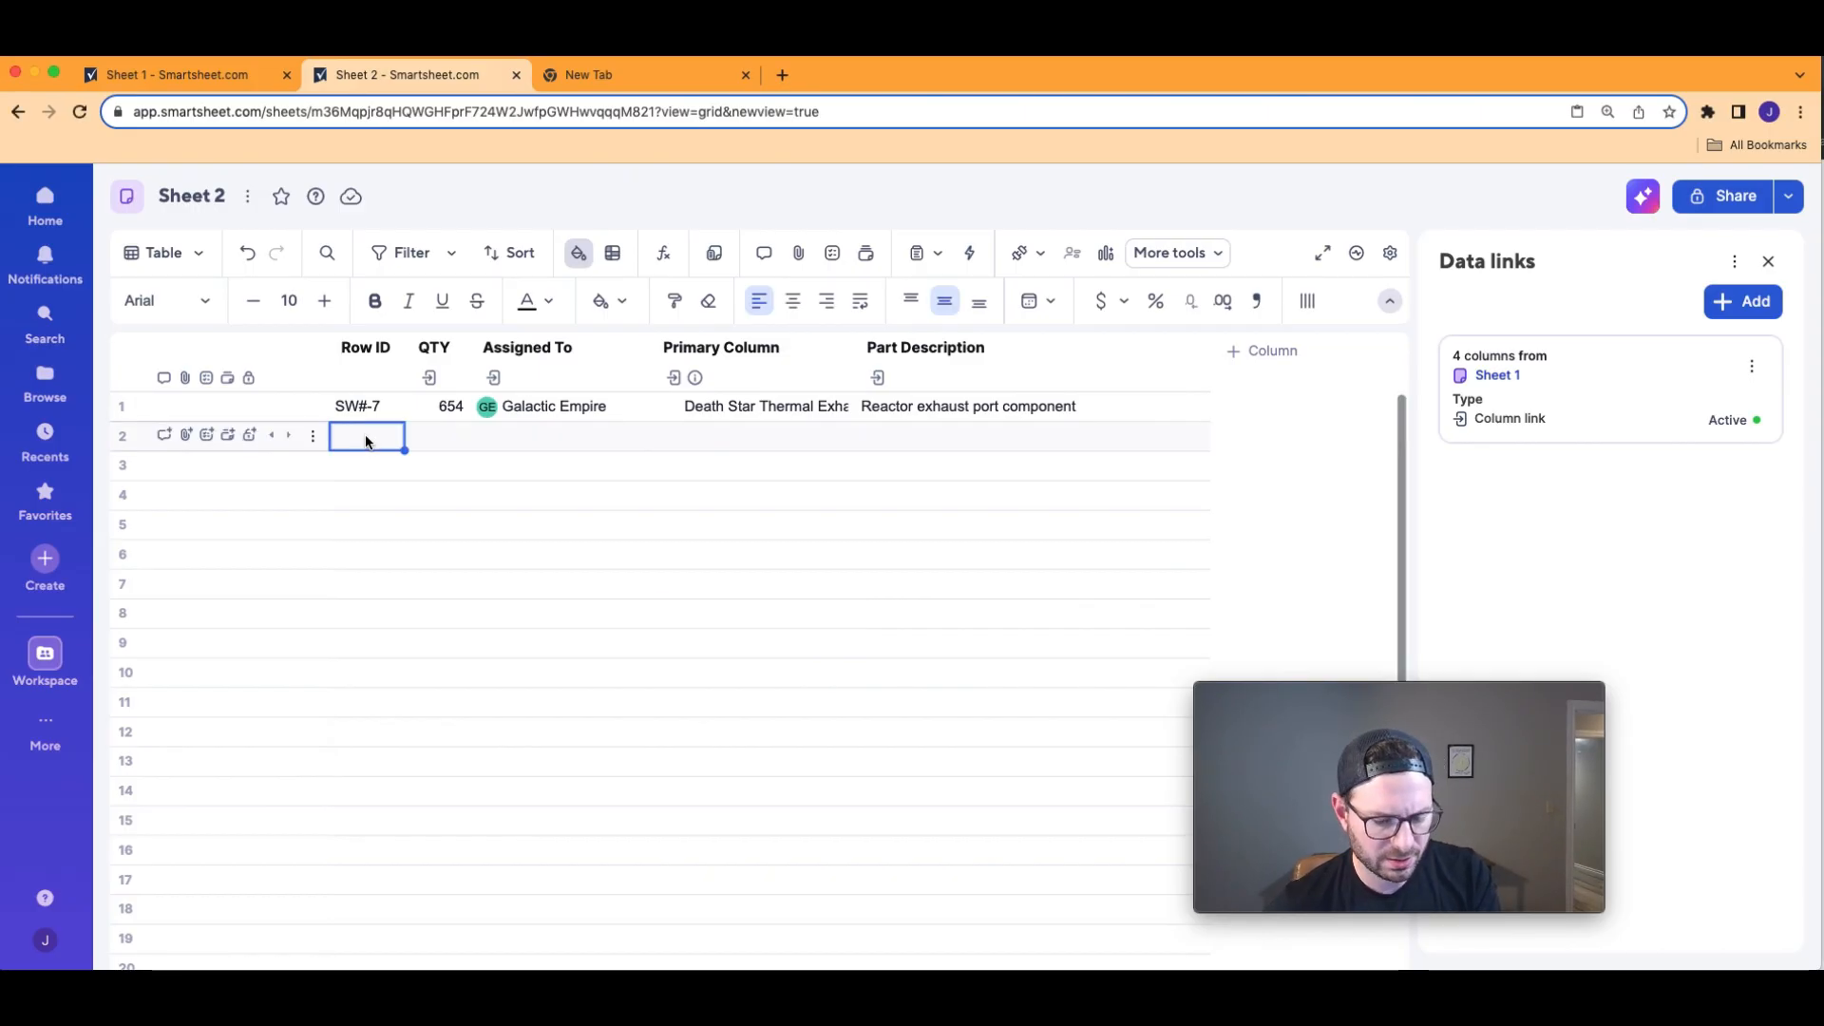
key("super+v")
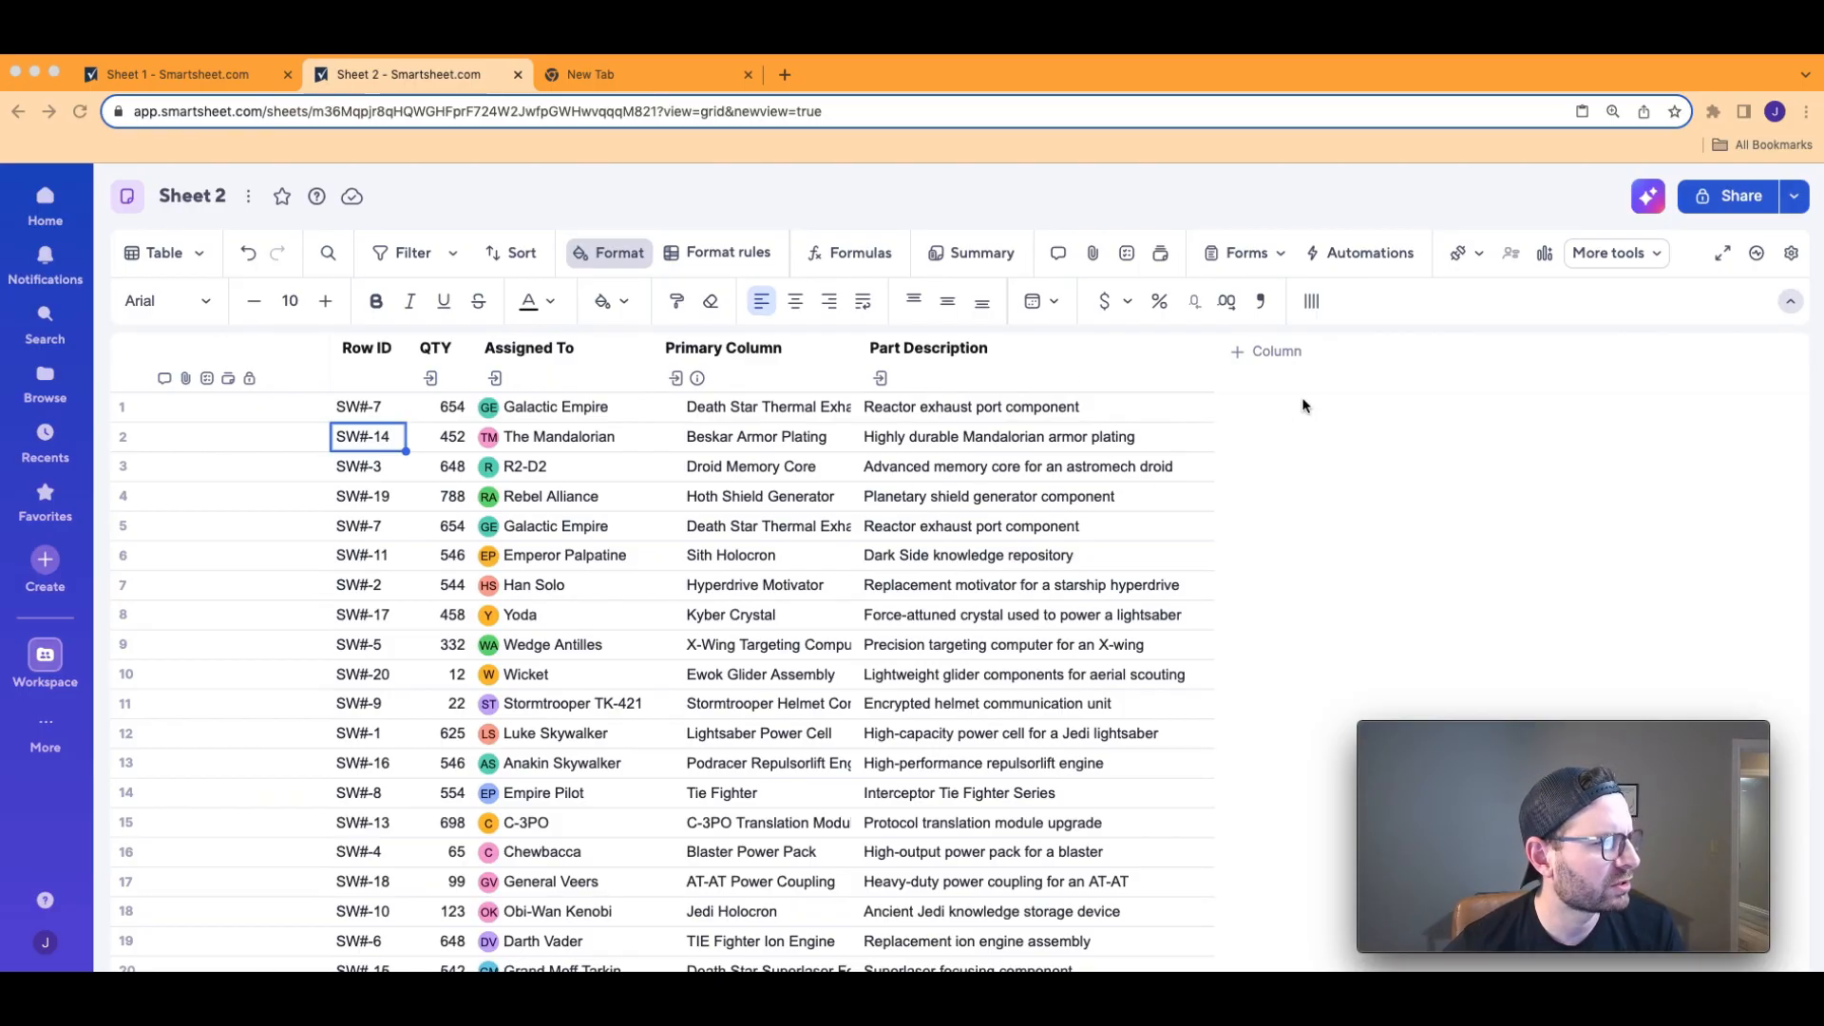
Delete the four column links from Sheet 1 in Sheet 2's data links.
left_click(1655, 258)
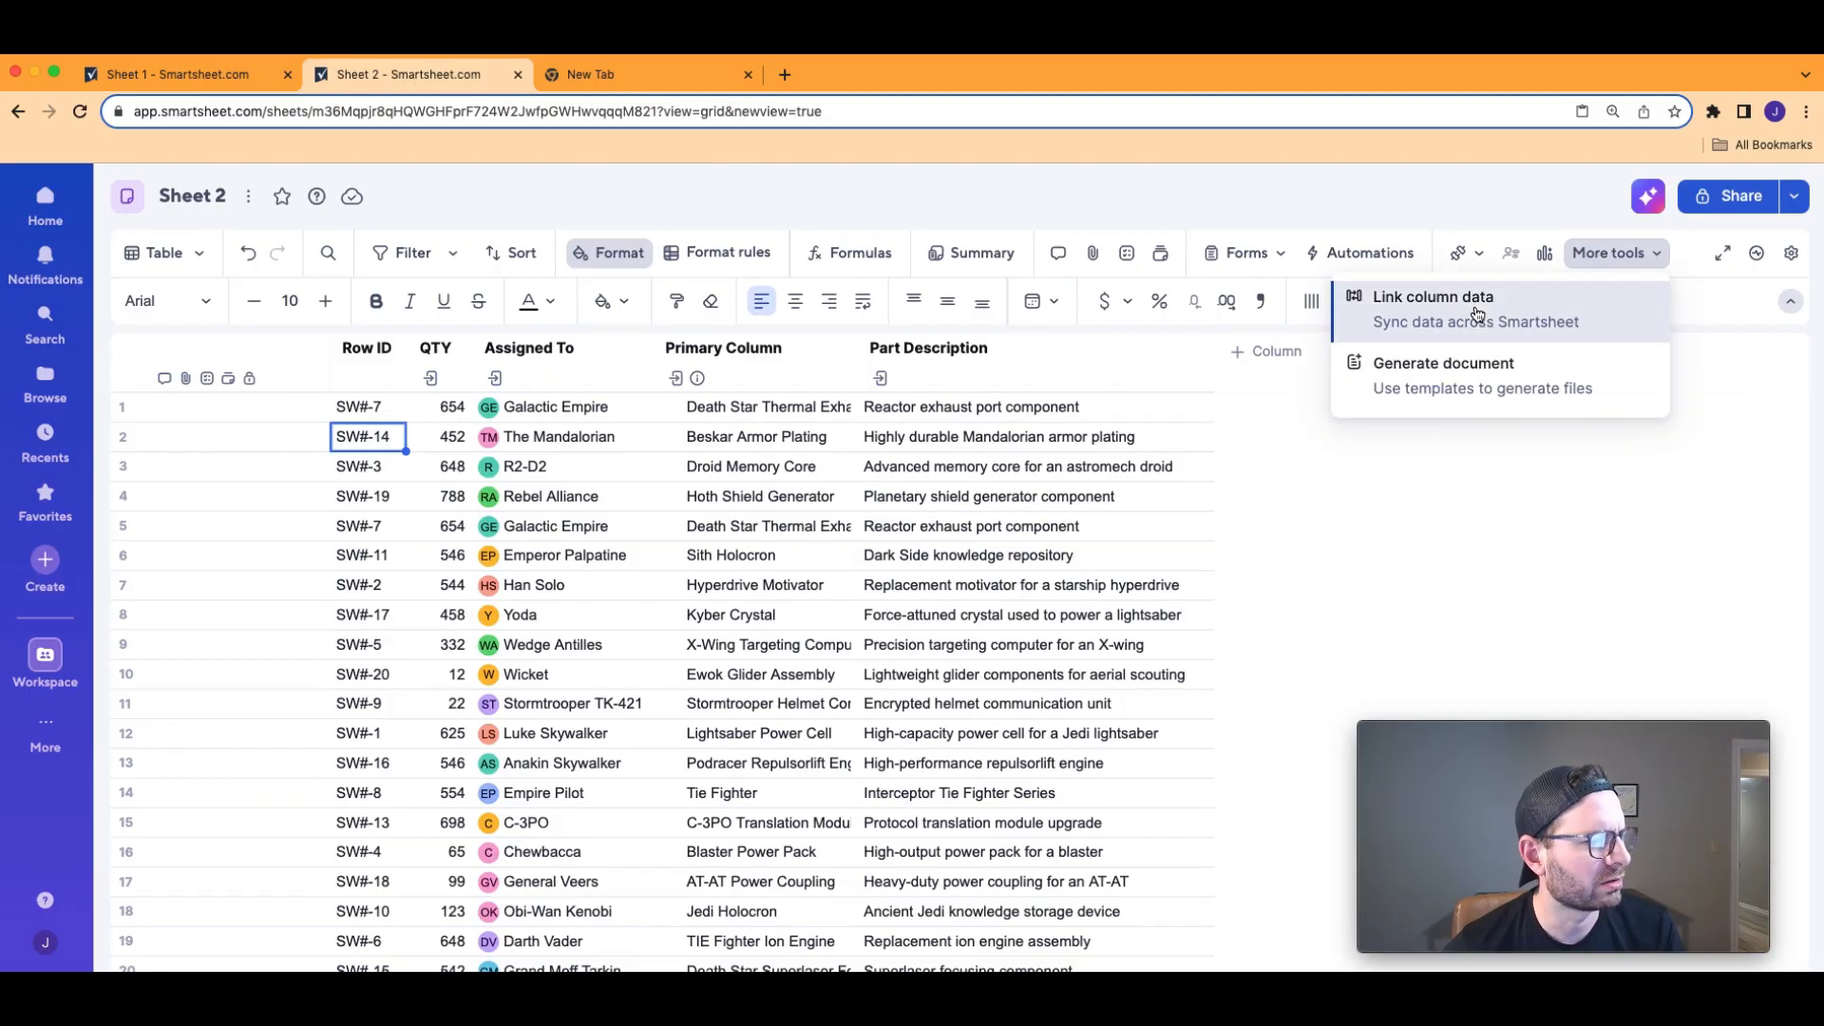
left_click(1474, 302)
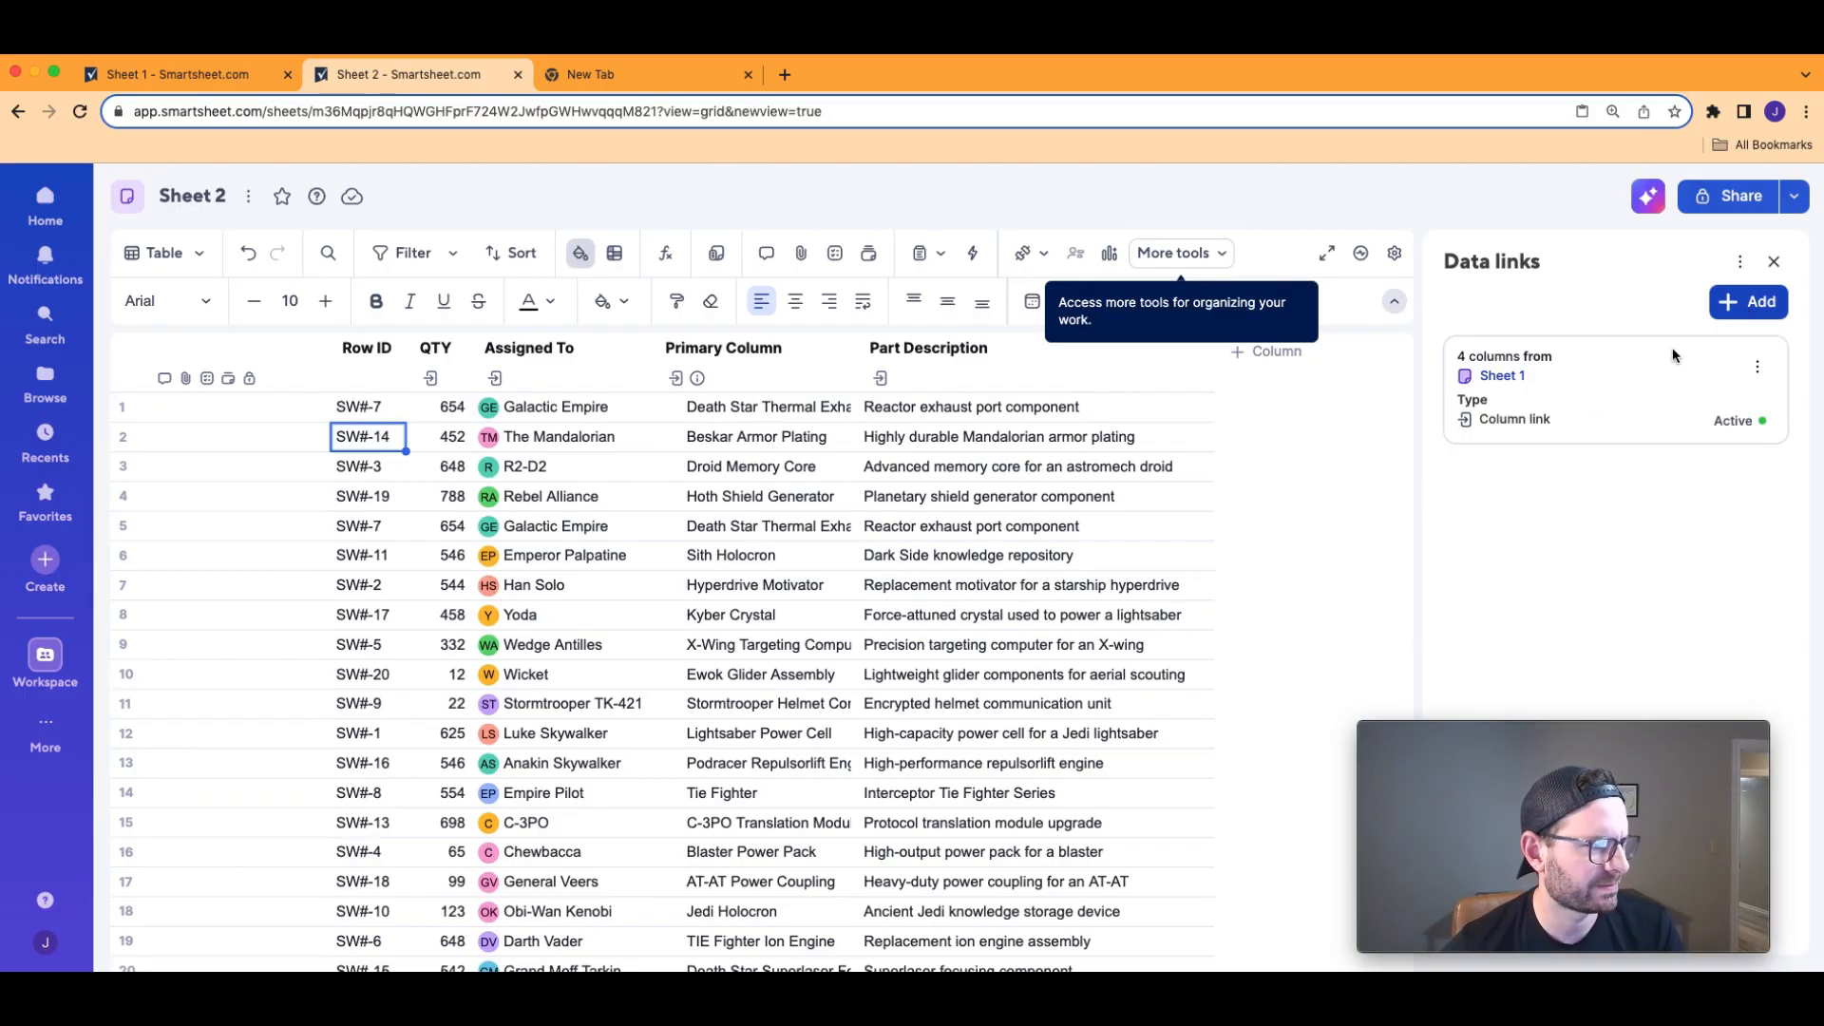
left_click(1758, 373)
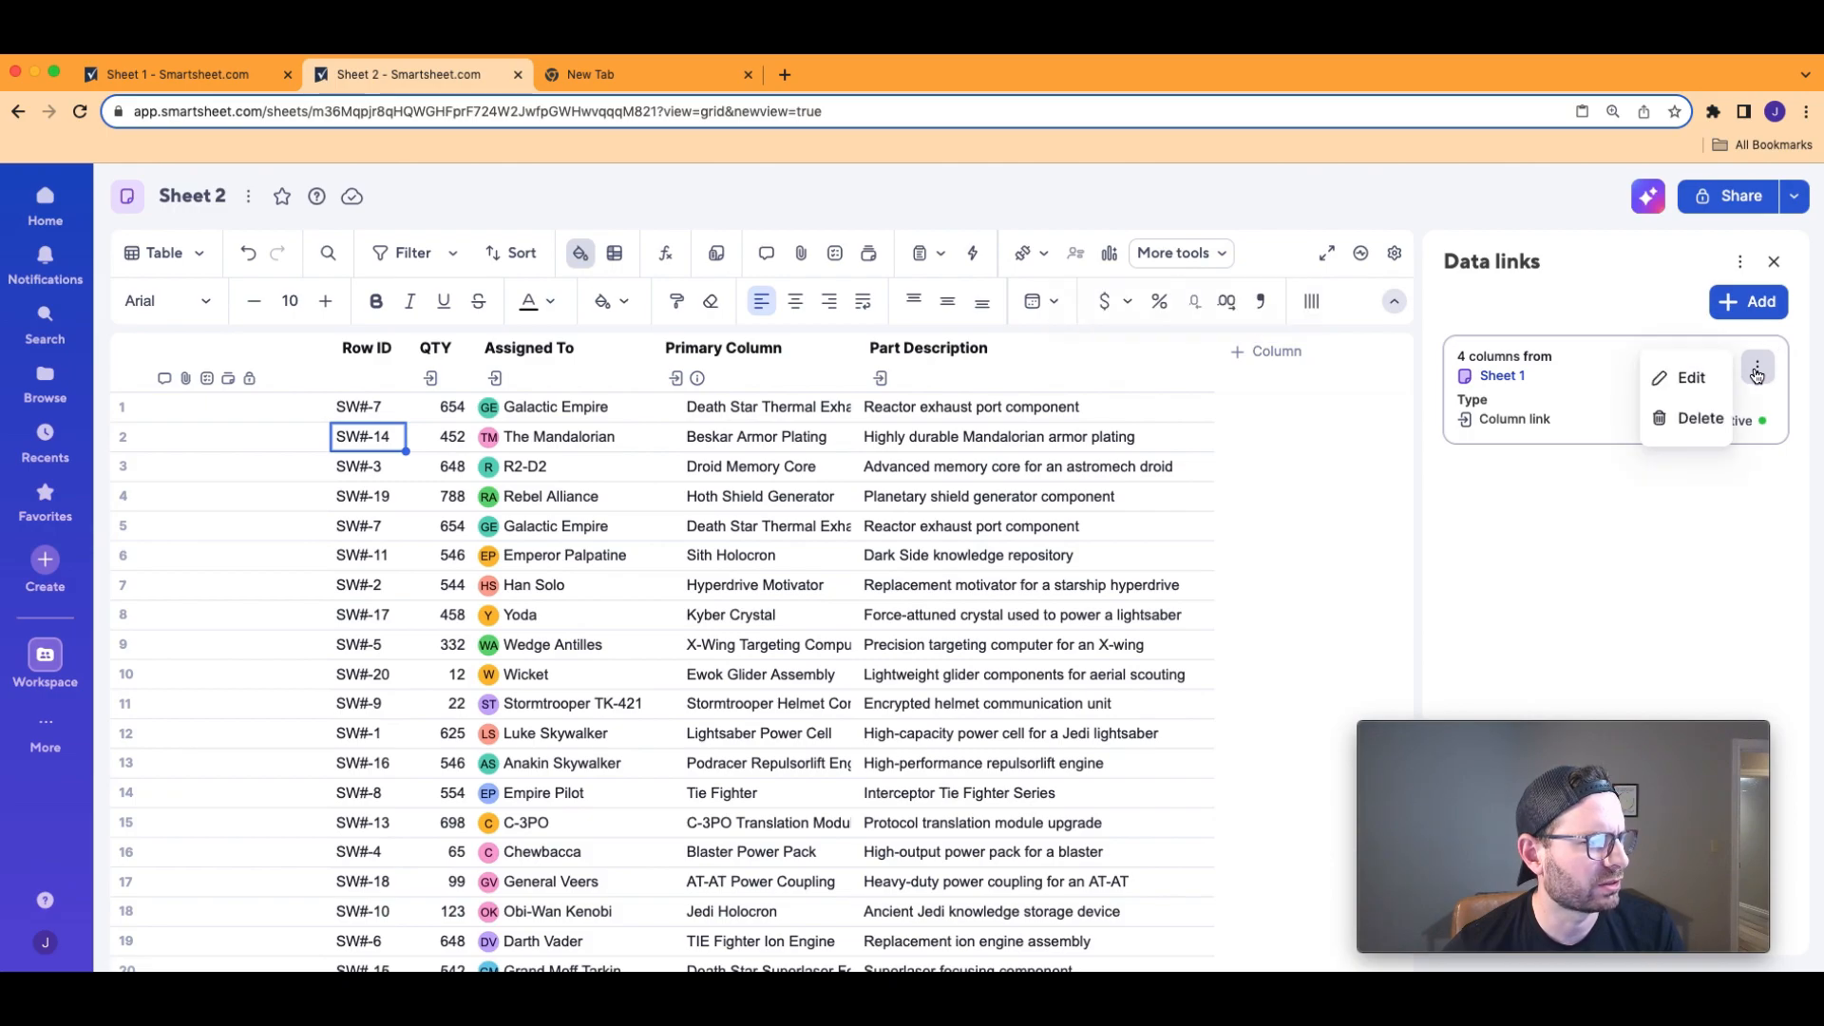
left_click(1701, 420)
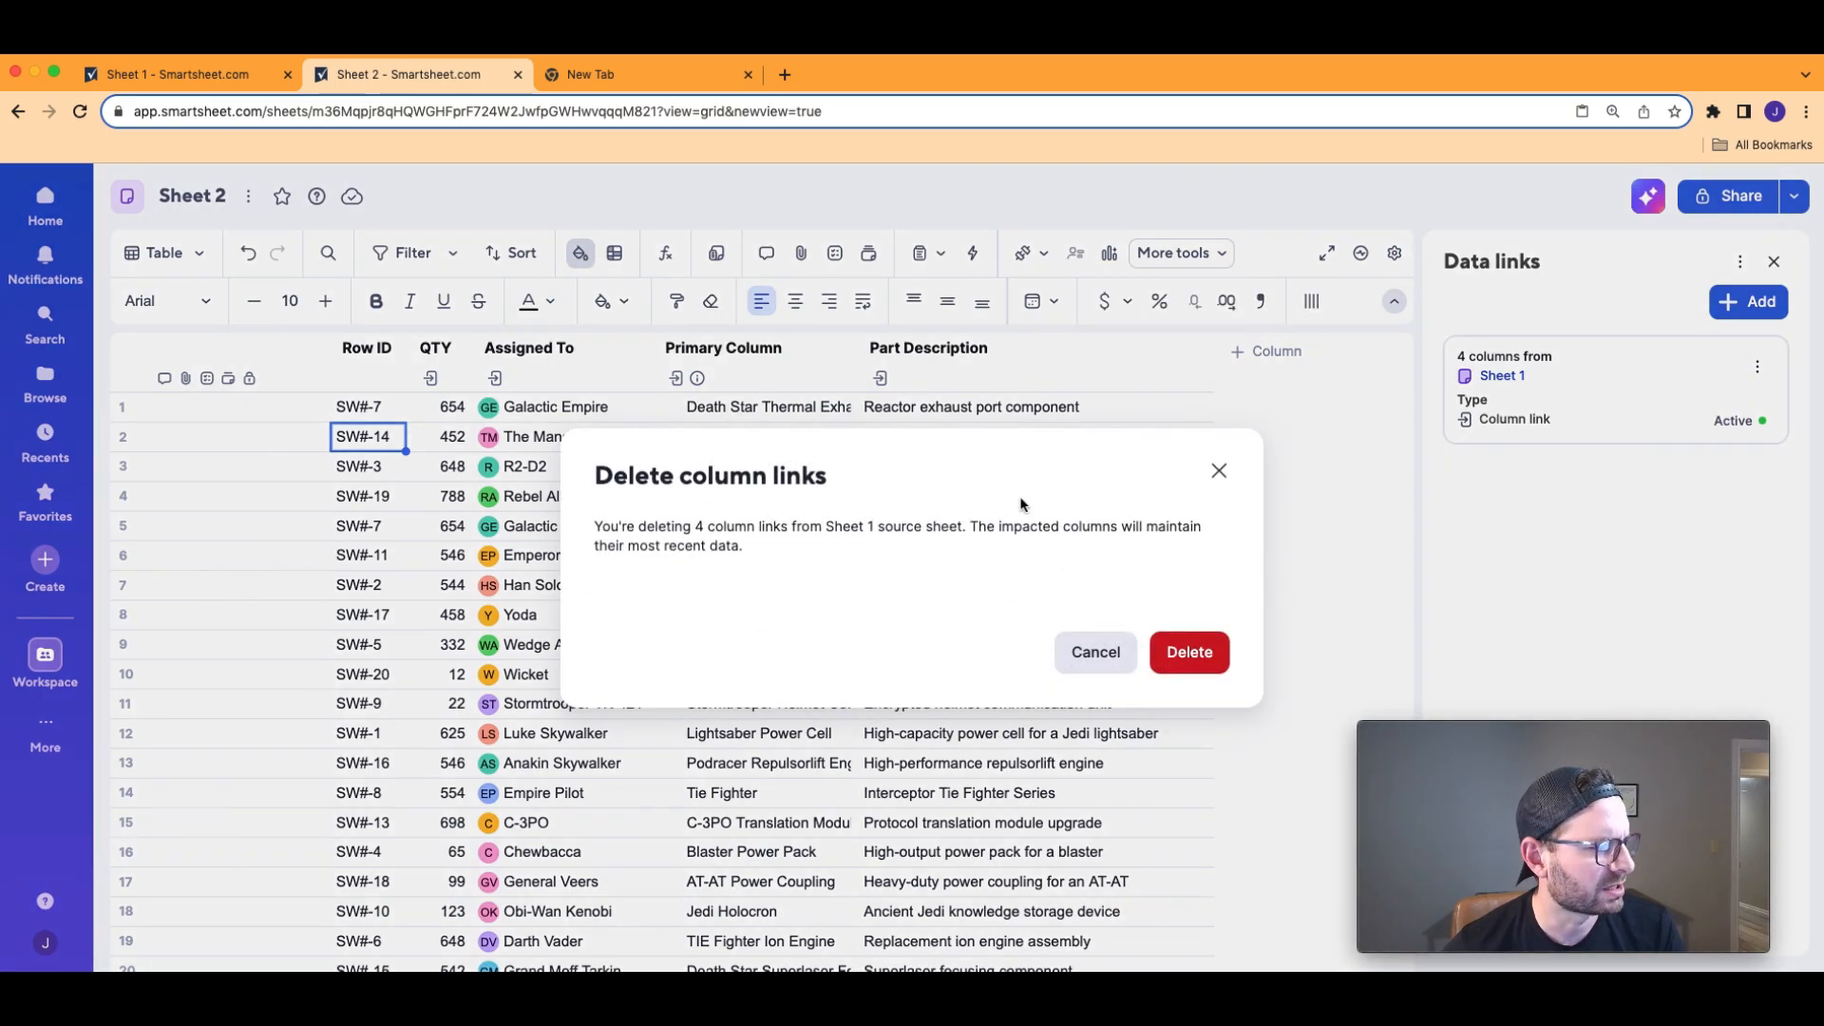
left_click(1188, 653)
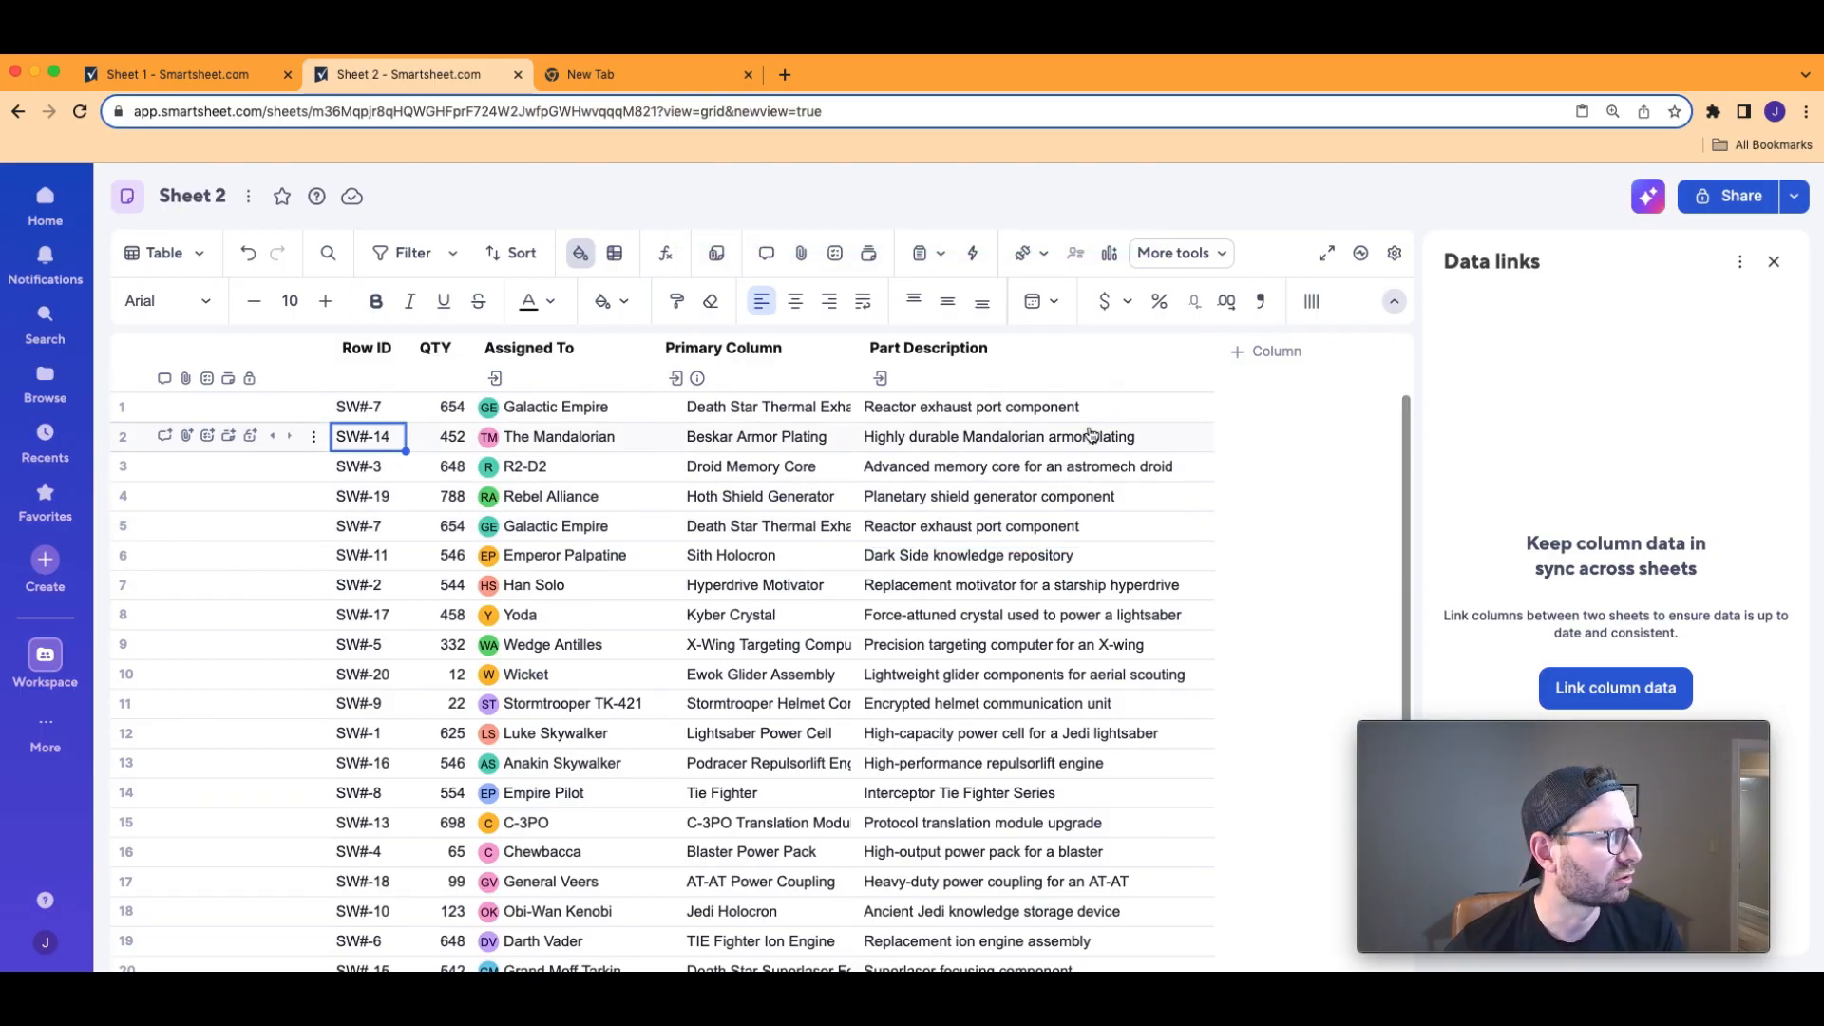
Clear all data from the QTY, Assigned To, Primary Column and Part Description columns and reload the sheet.
left_click(355, 344)
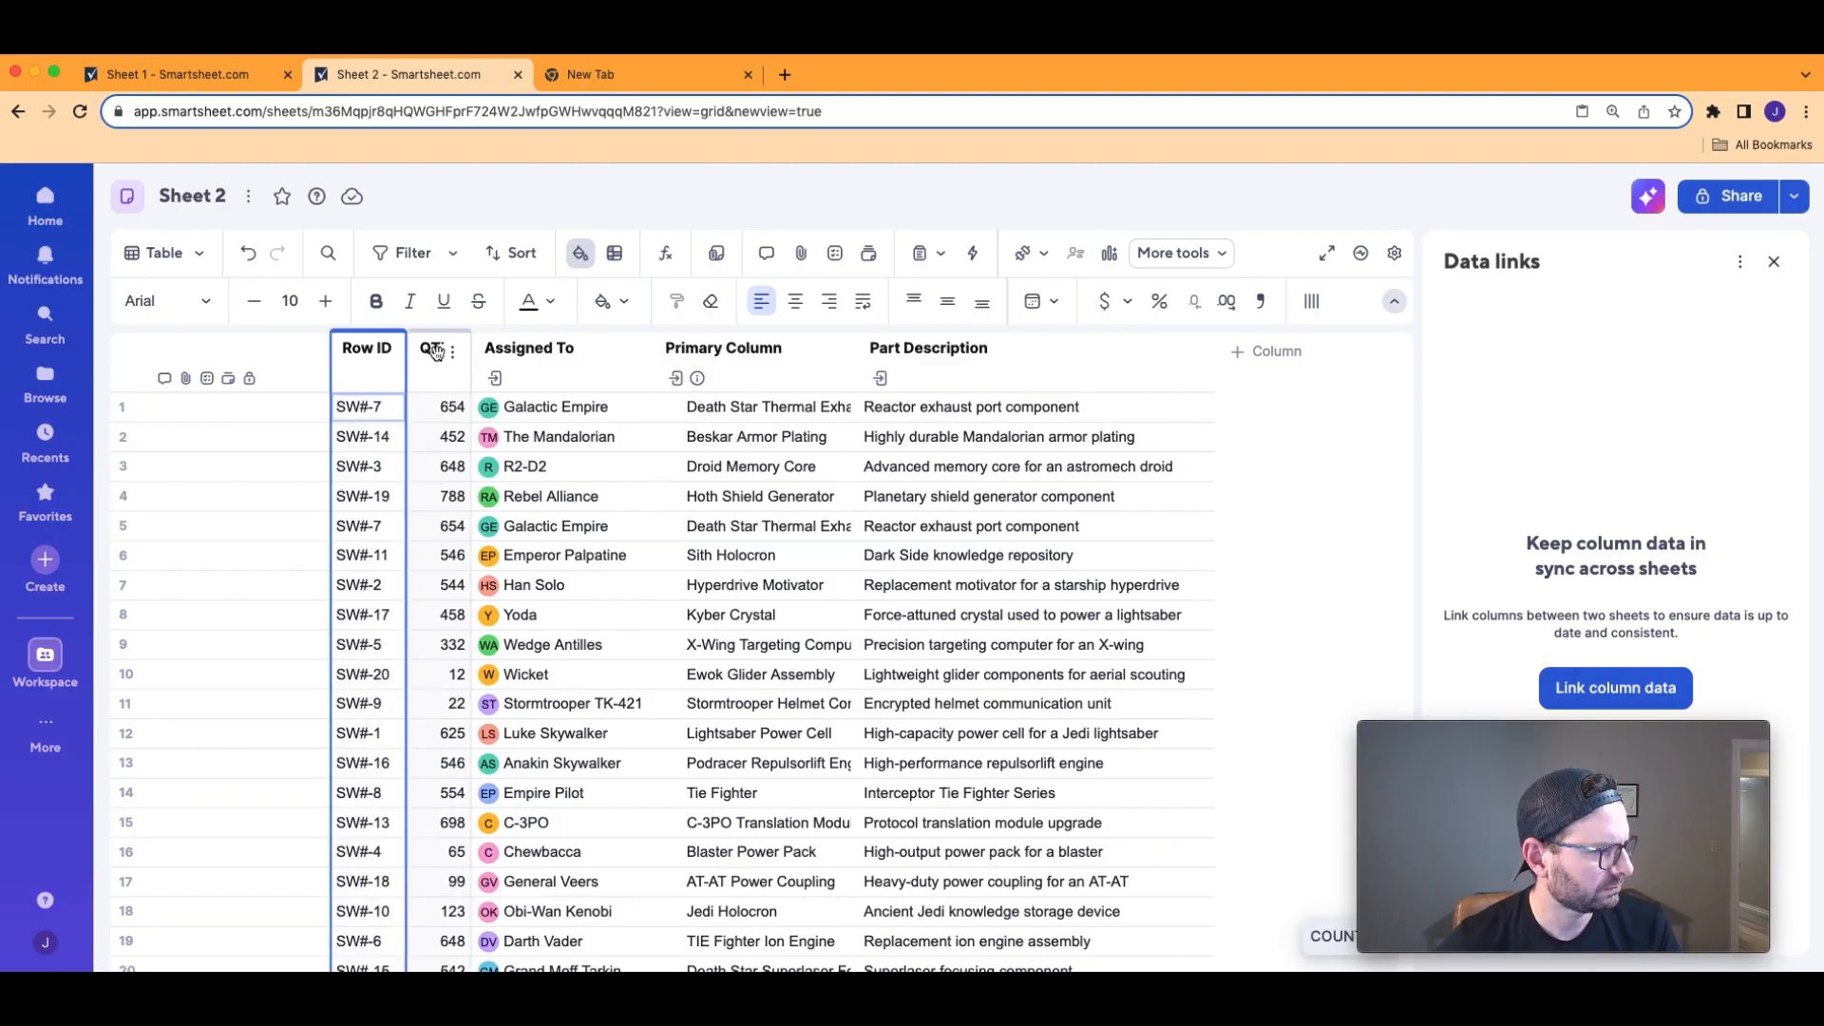
left_click(436, 352)
key("shift+Right")
key("shift+Right")
key("shift+Right")
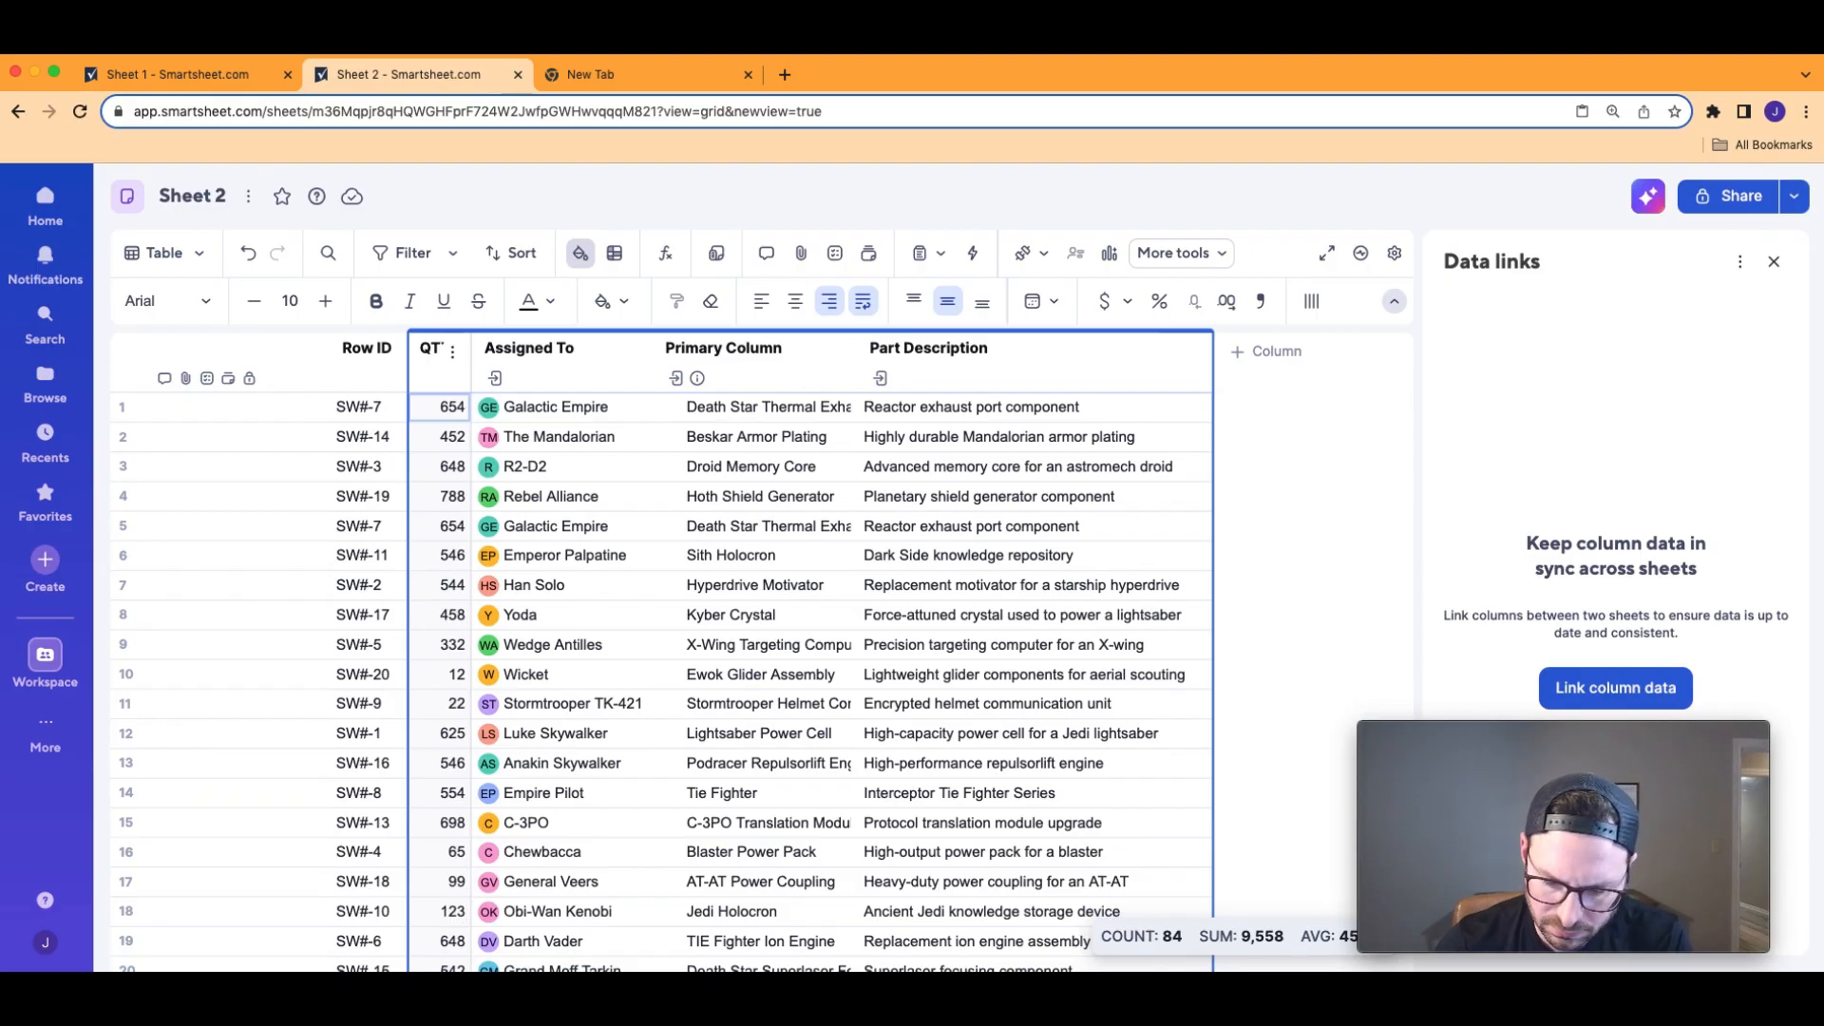
key("Delete")
left_click(798, 438)
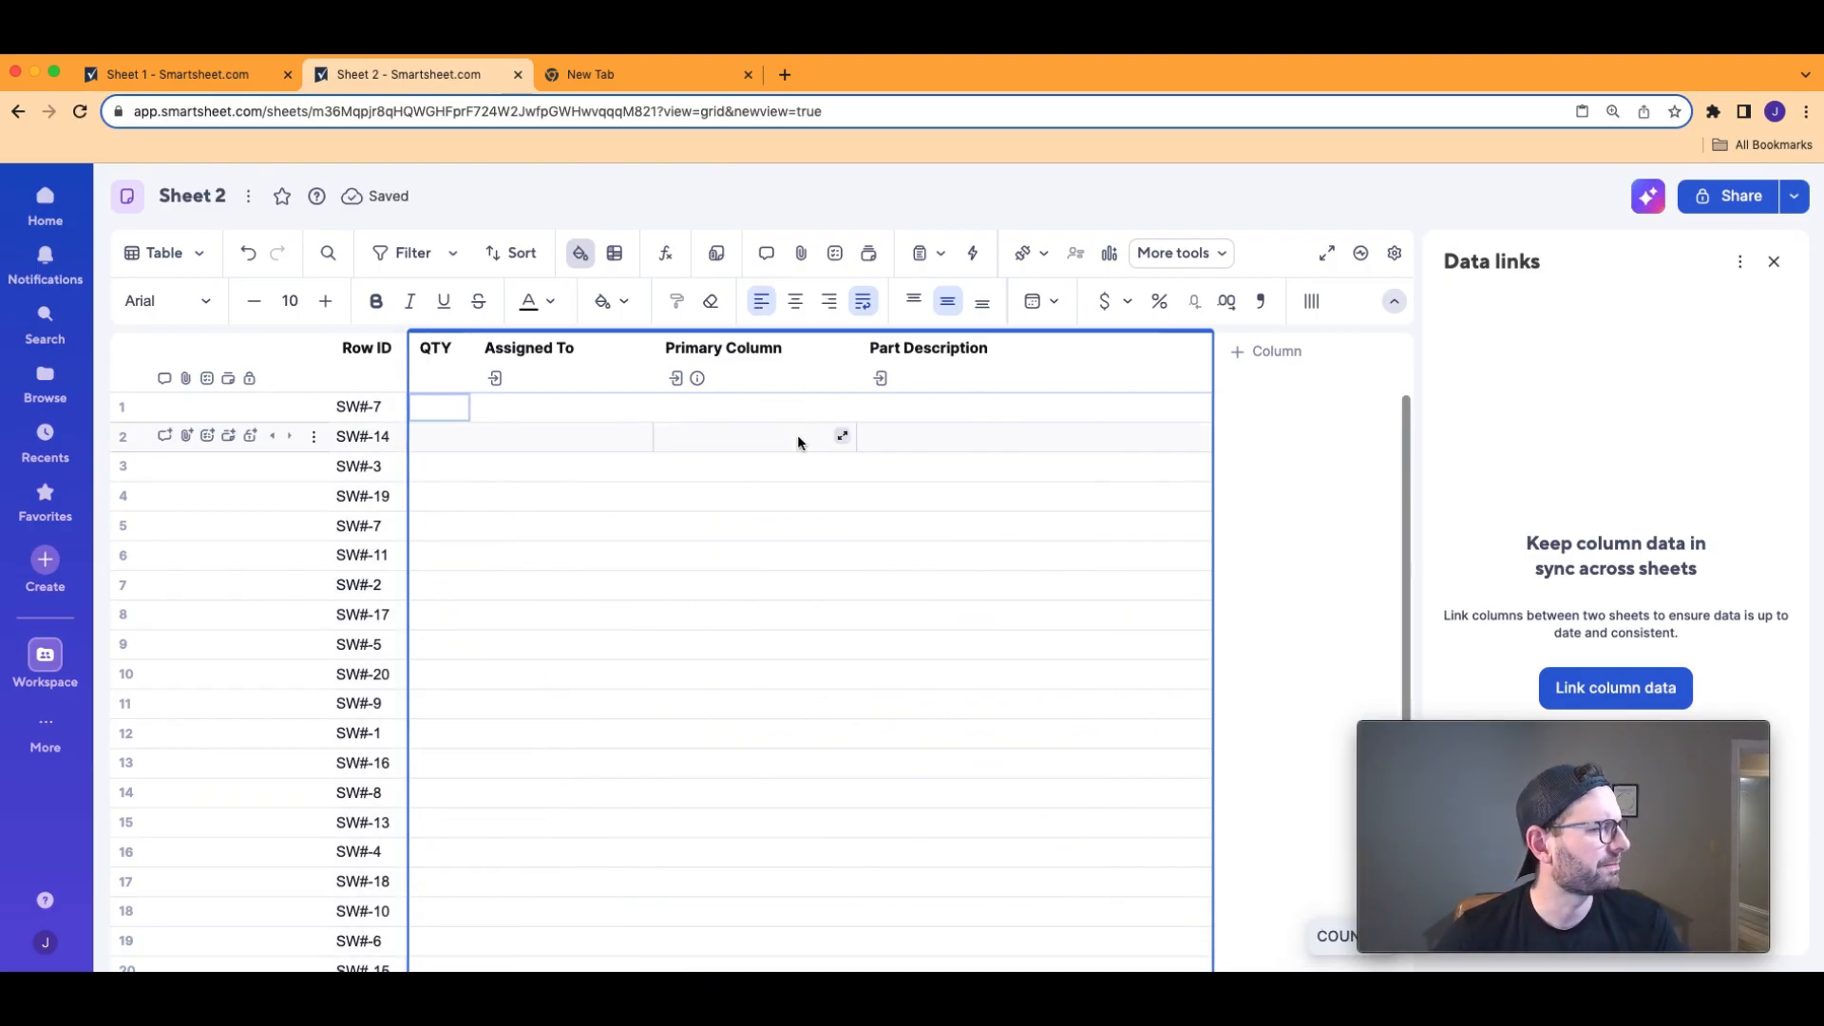
left_click(81, 112)
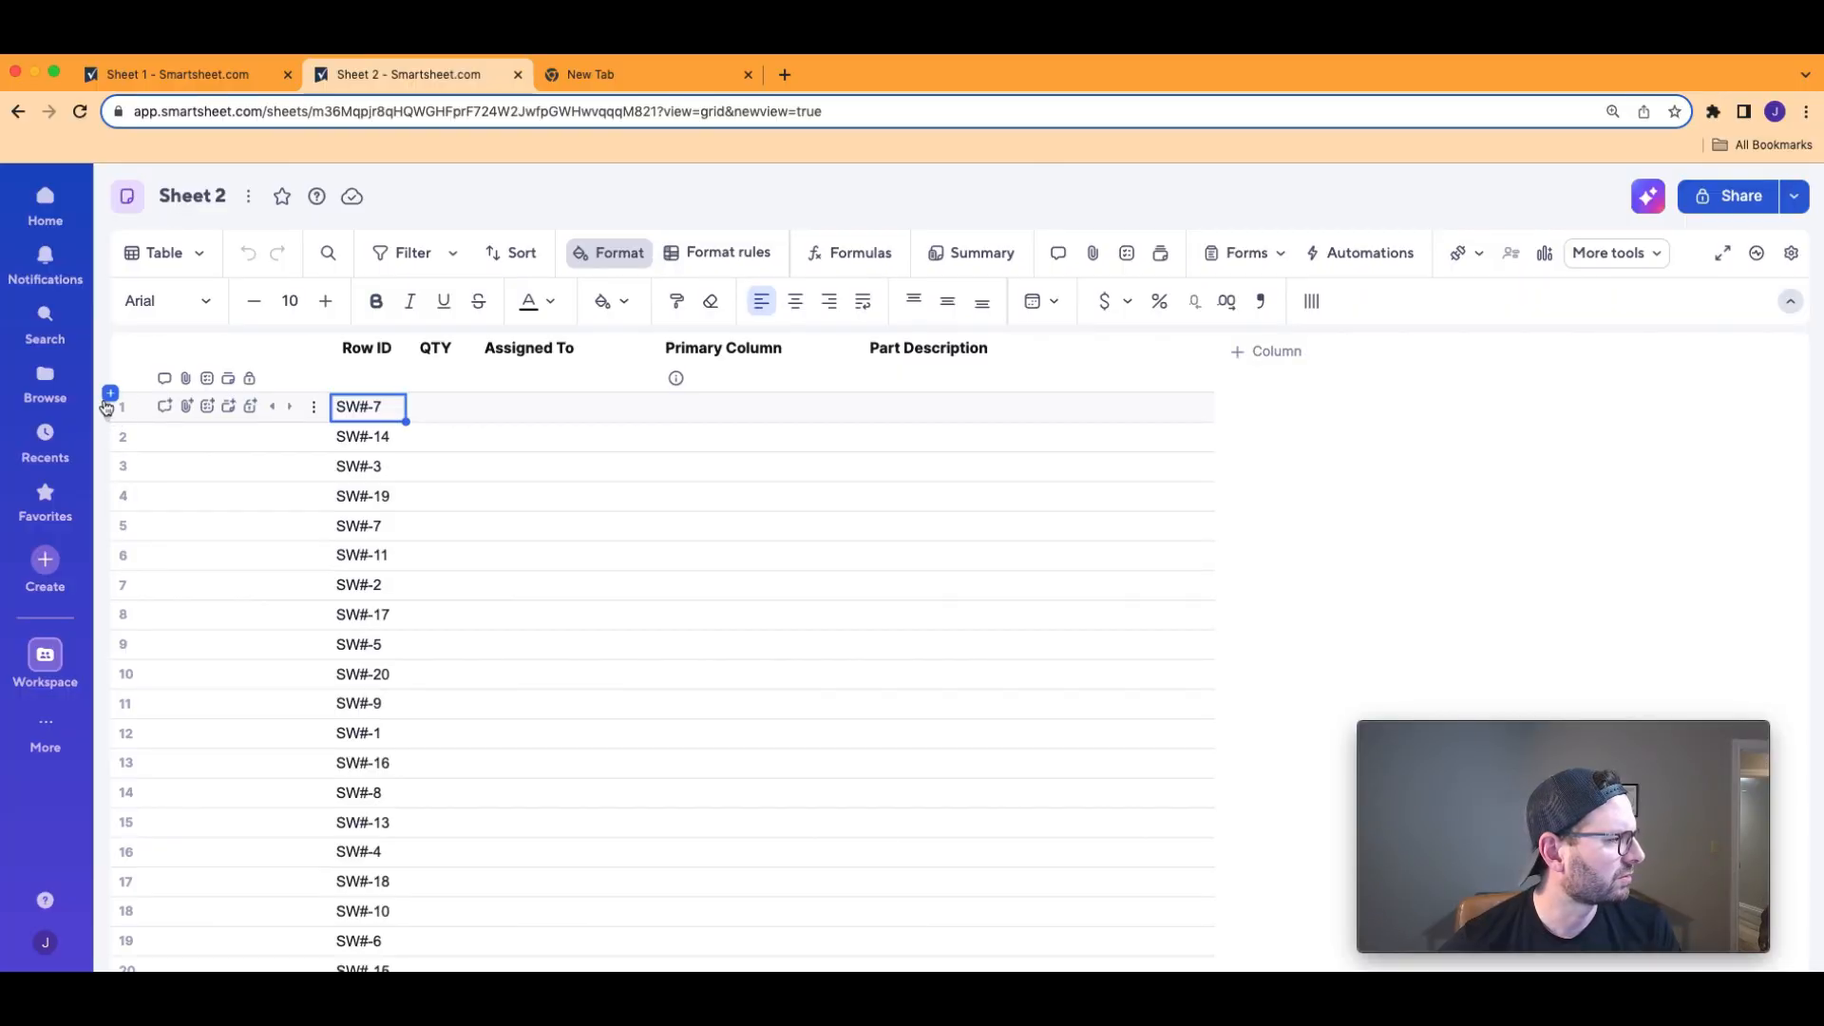
Insert a blank row above the first row and move Primary Column directly after Row ID.
left_click(111, 394)
left_click(110, 392)
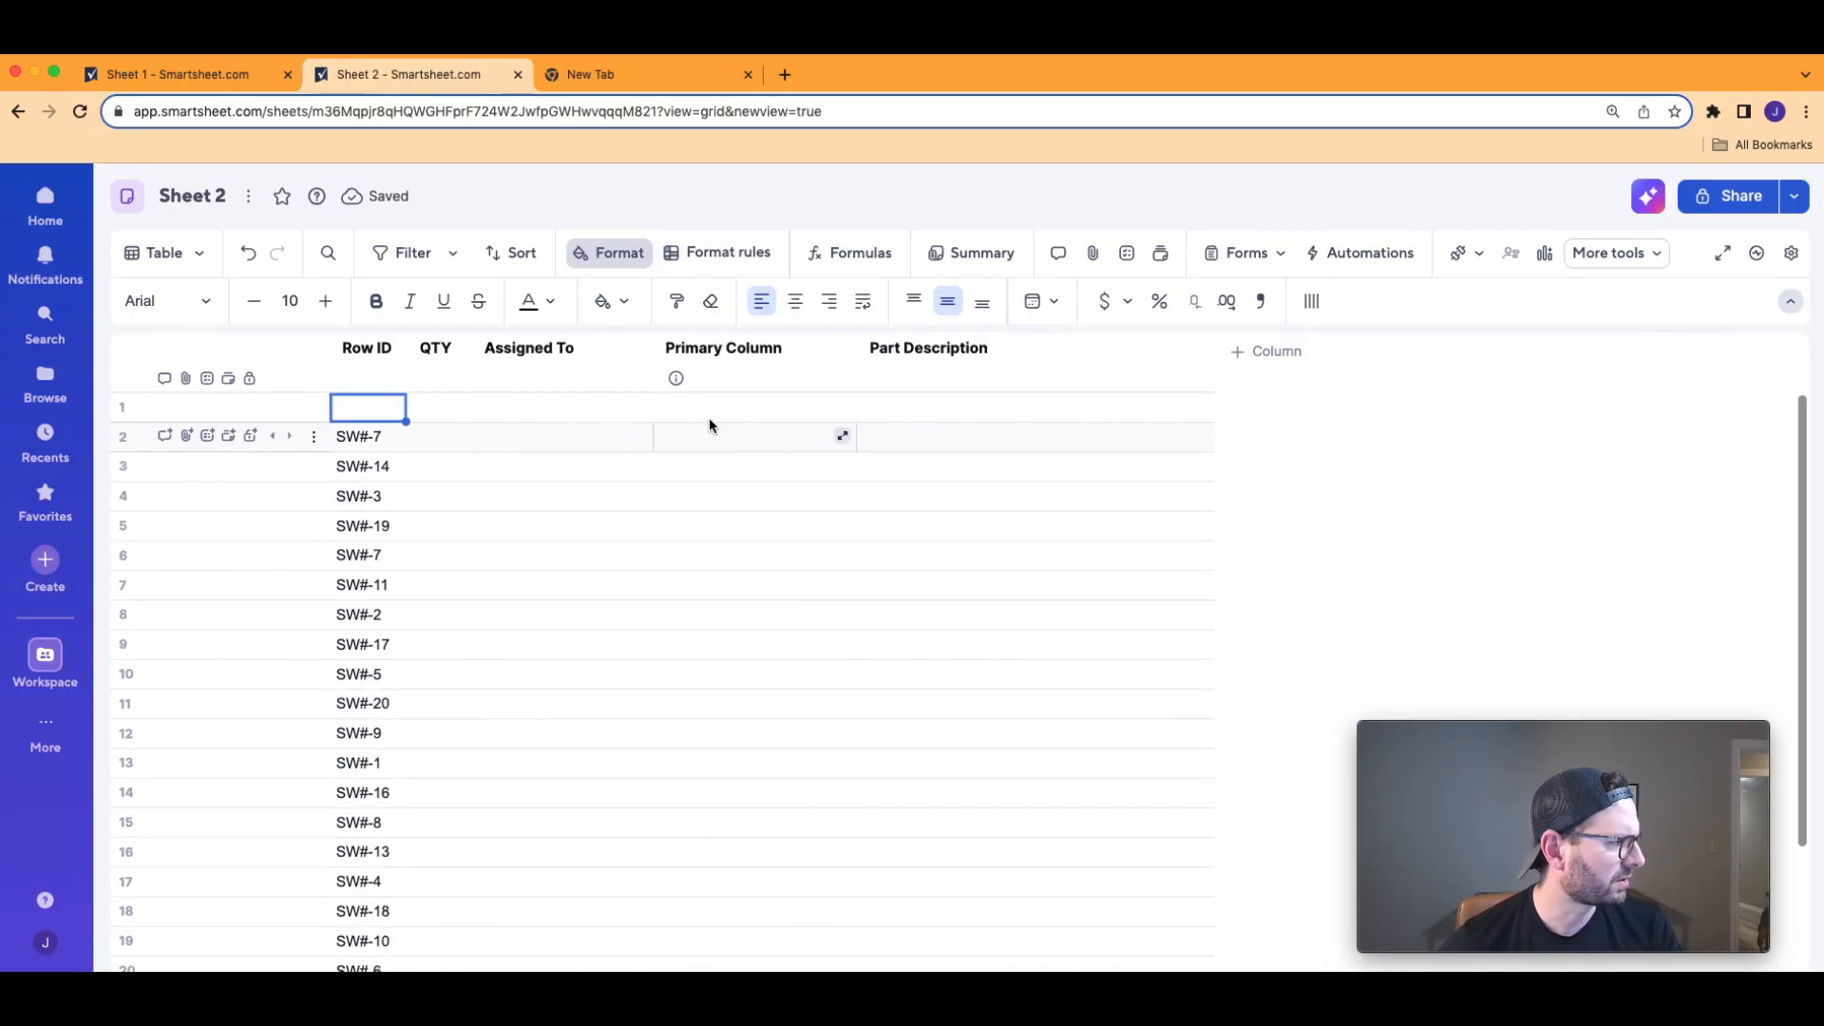
left_click_drag(737, 354, 452, 422)
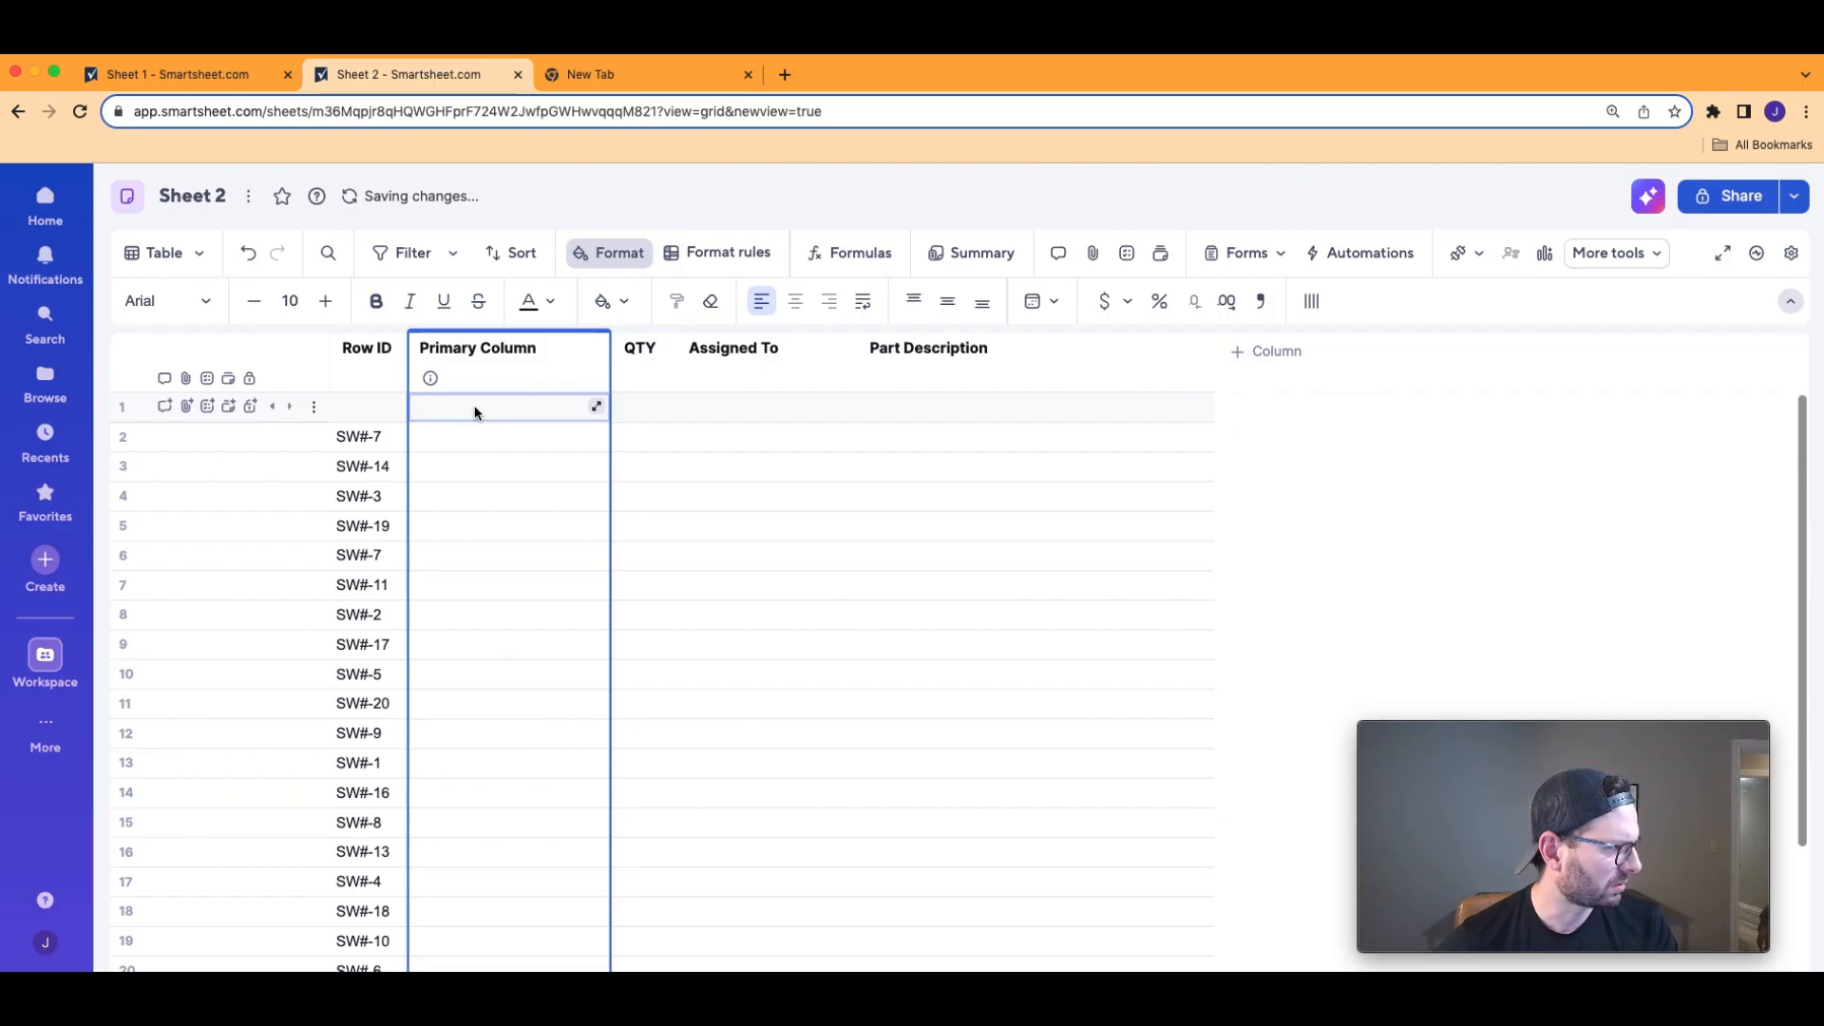
Enter Rebel Team in the Primary Column cell of the blank row 1.
double_click(475, 406)
type("Re")
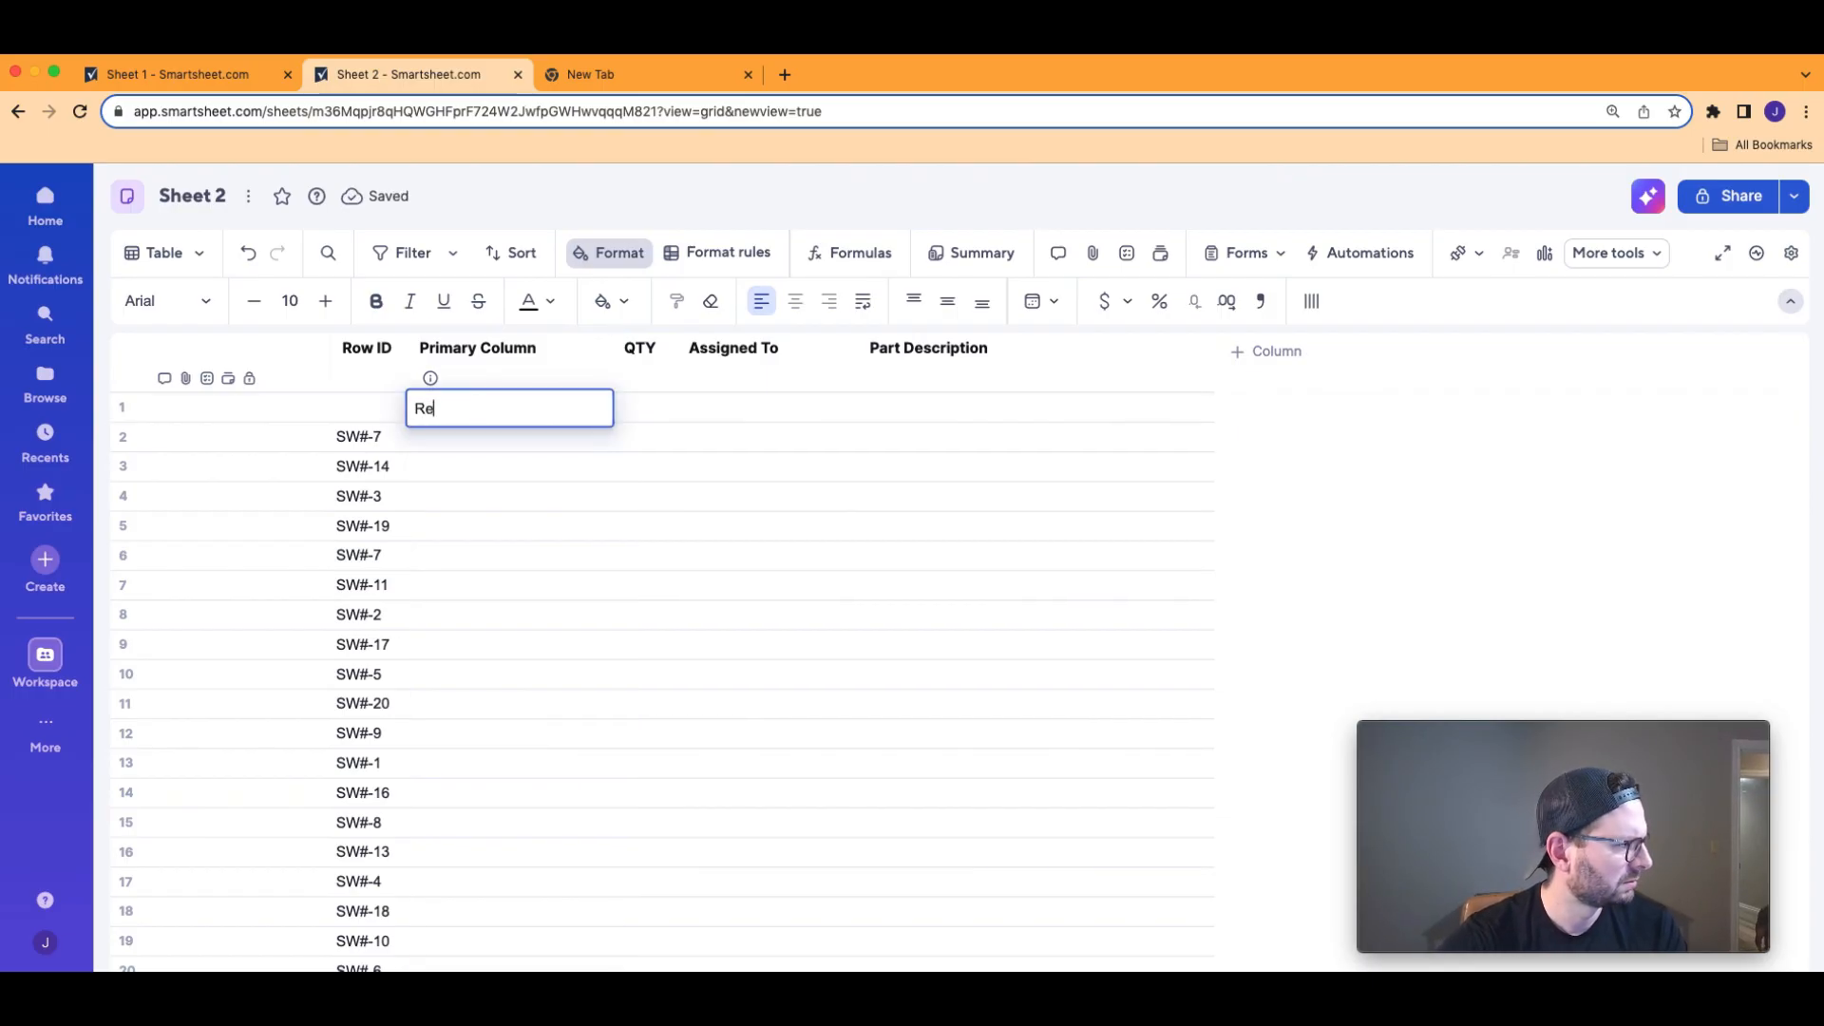
type("bel Team")
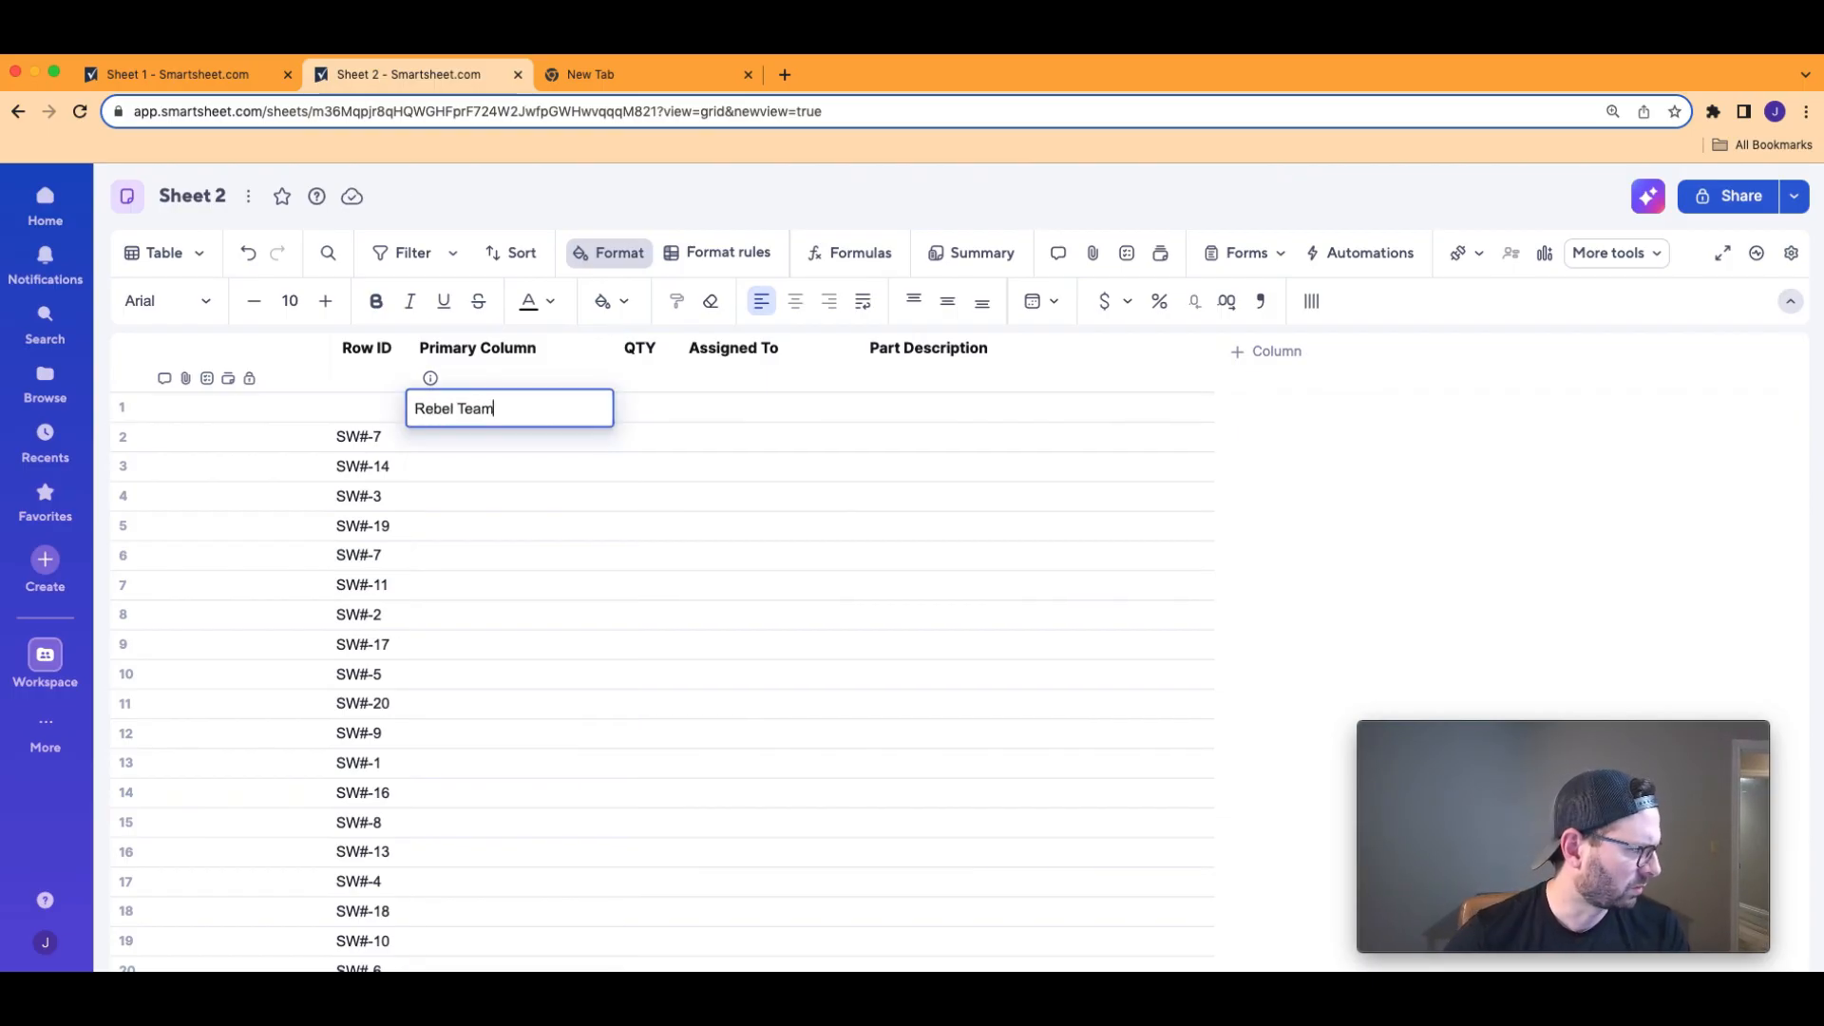
left_click(830, 570)
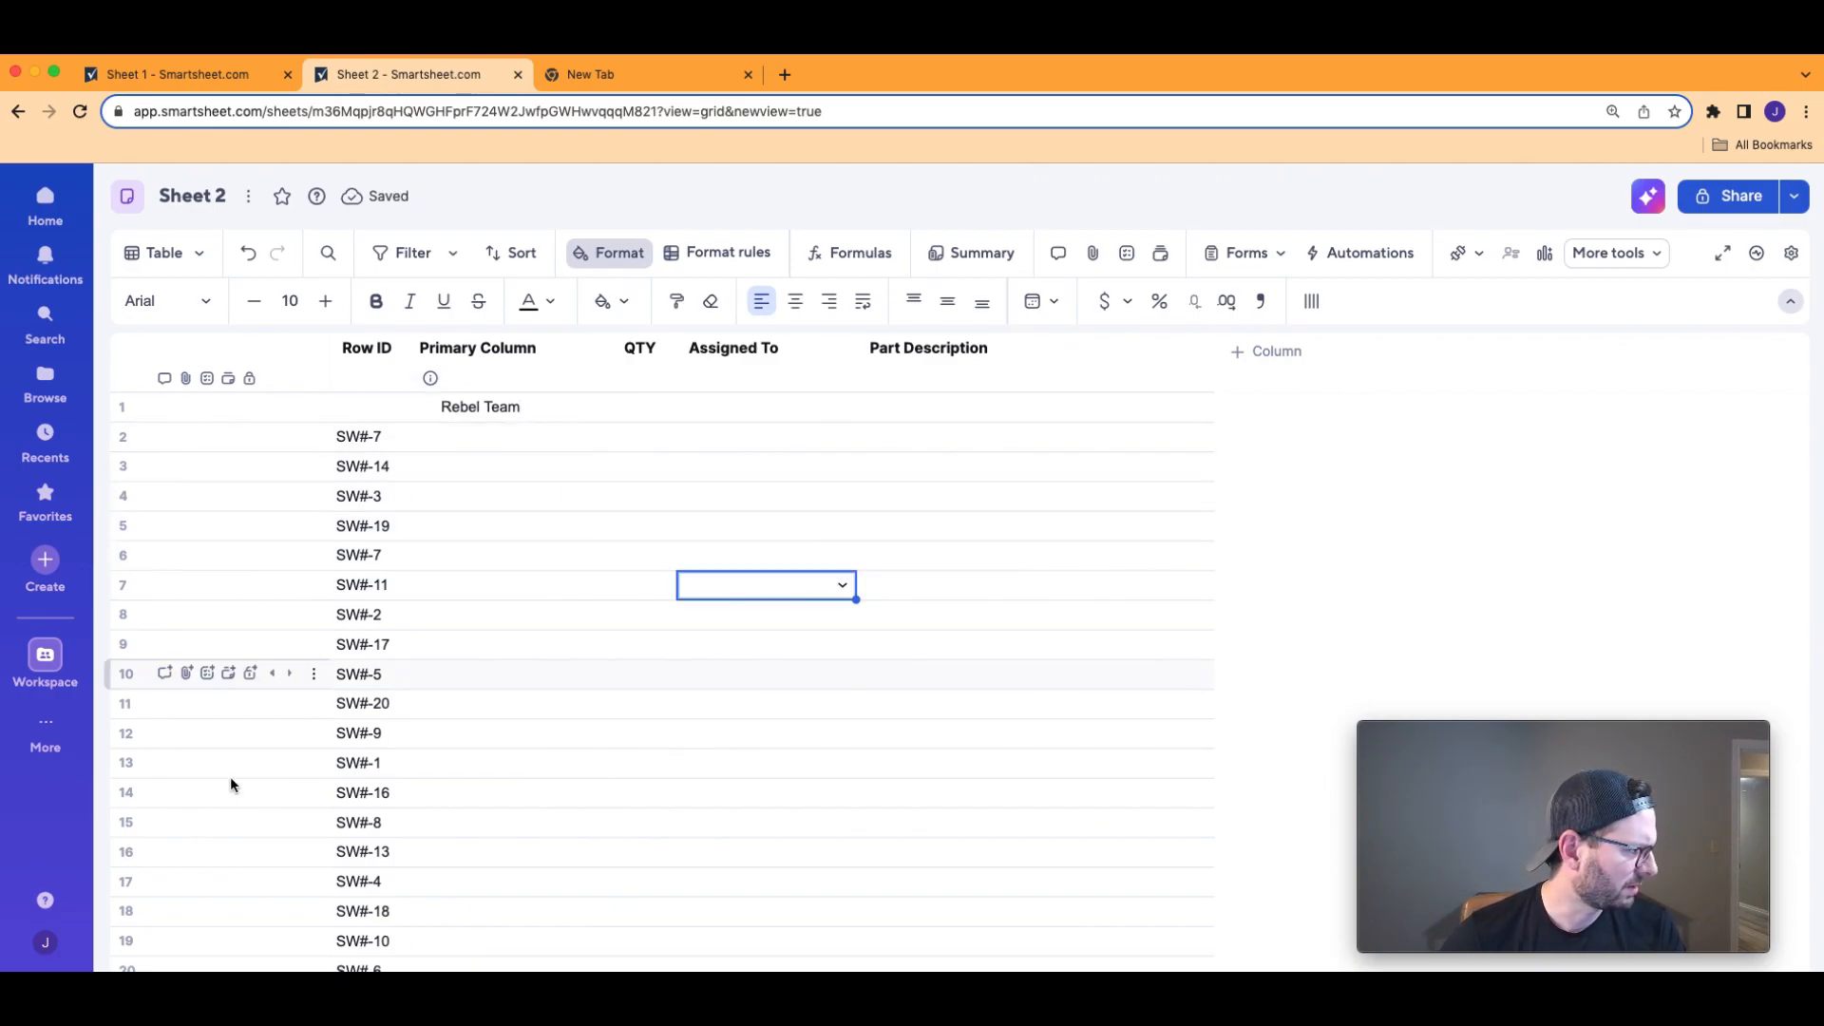
Insert a row above SW#-1 and enter The Empire in its Primary Column cell.
left_click(110, 751)
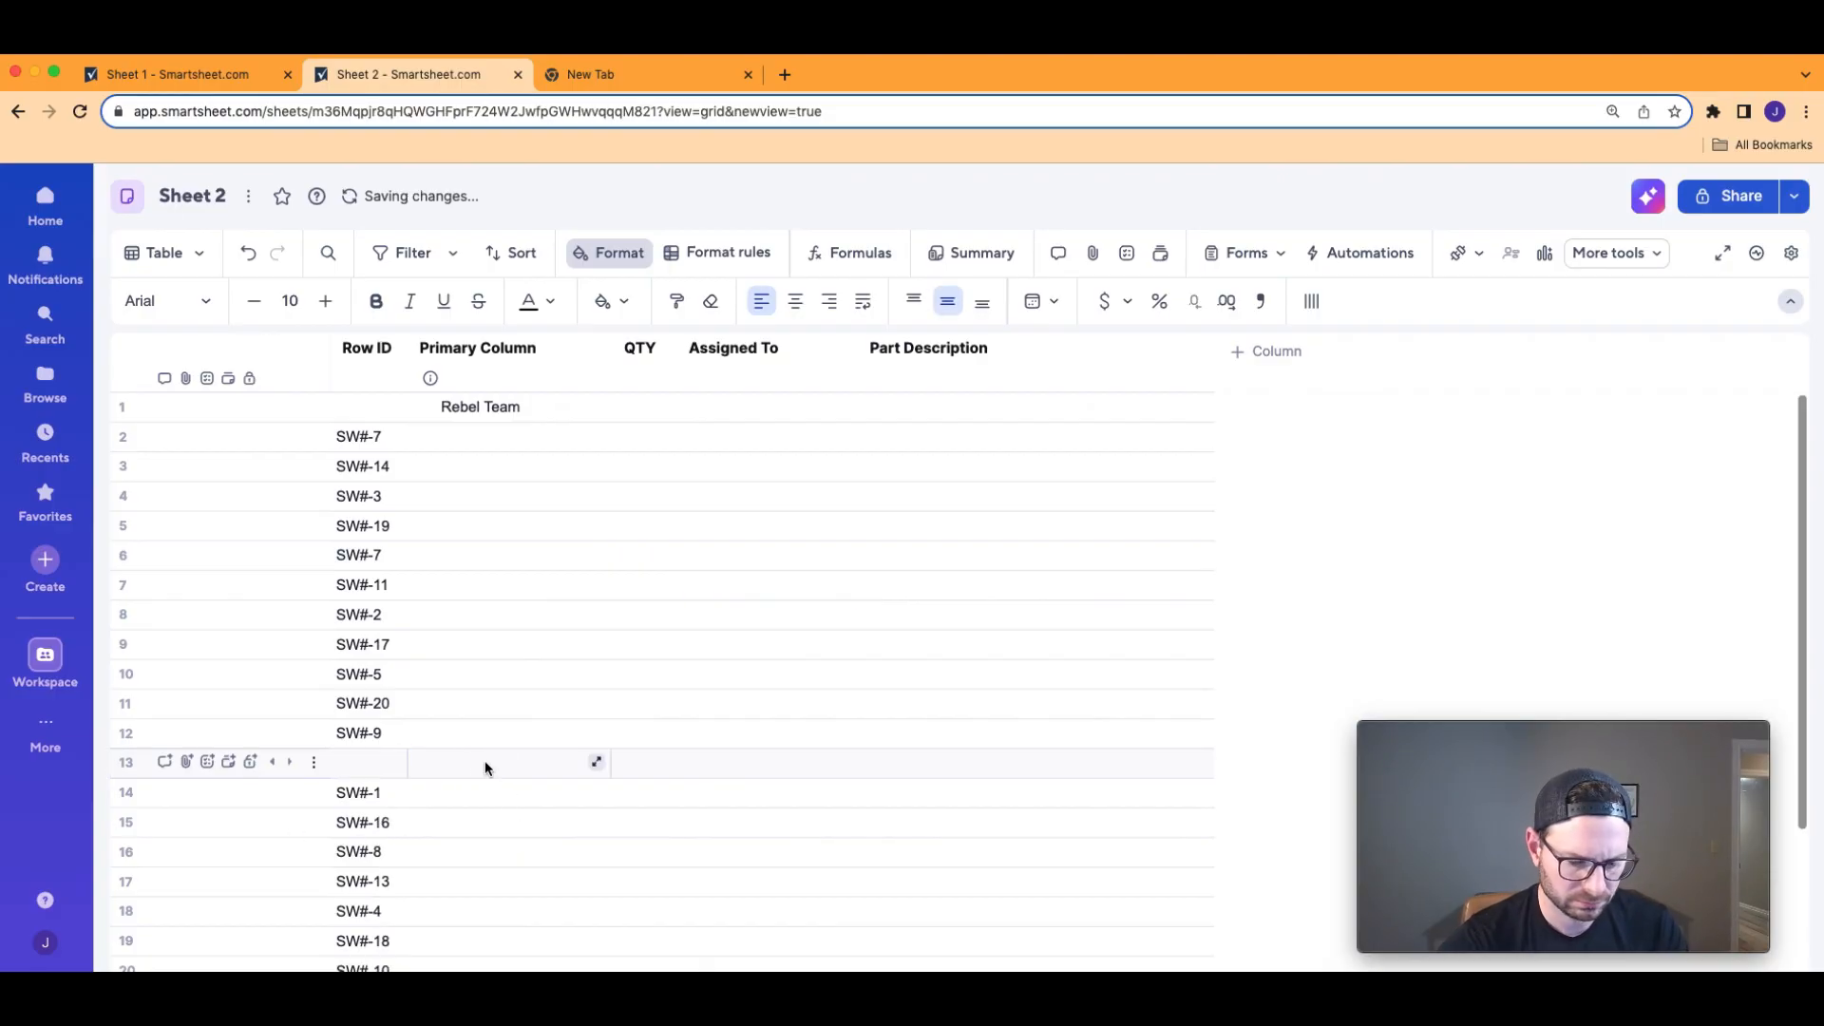
type("ire")
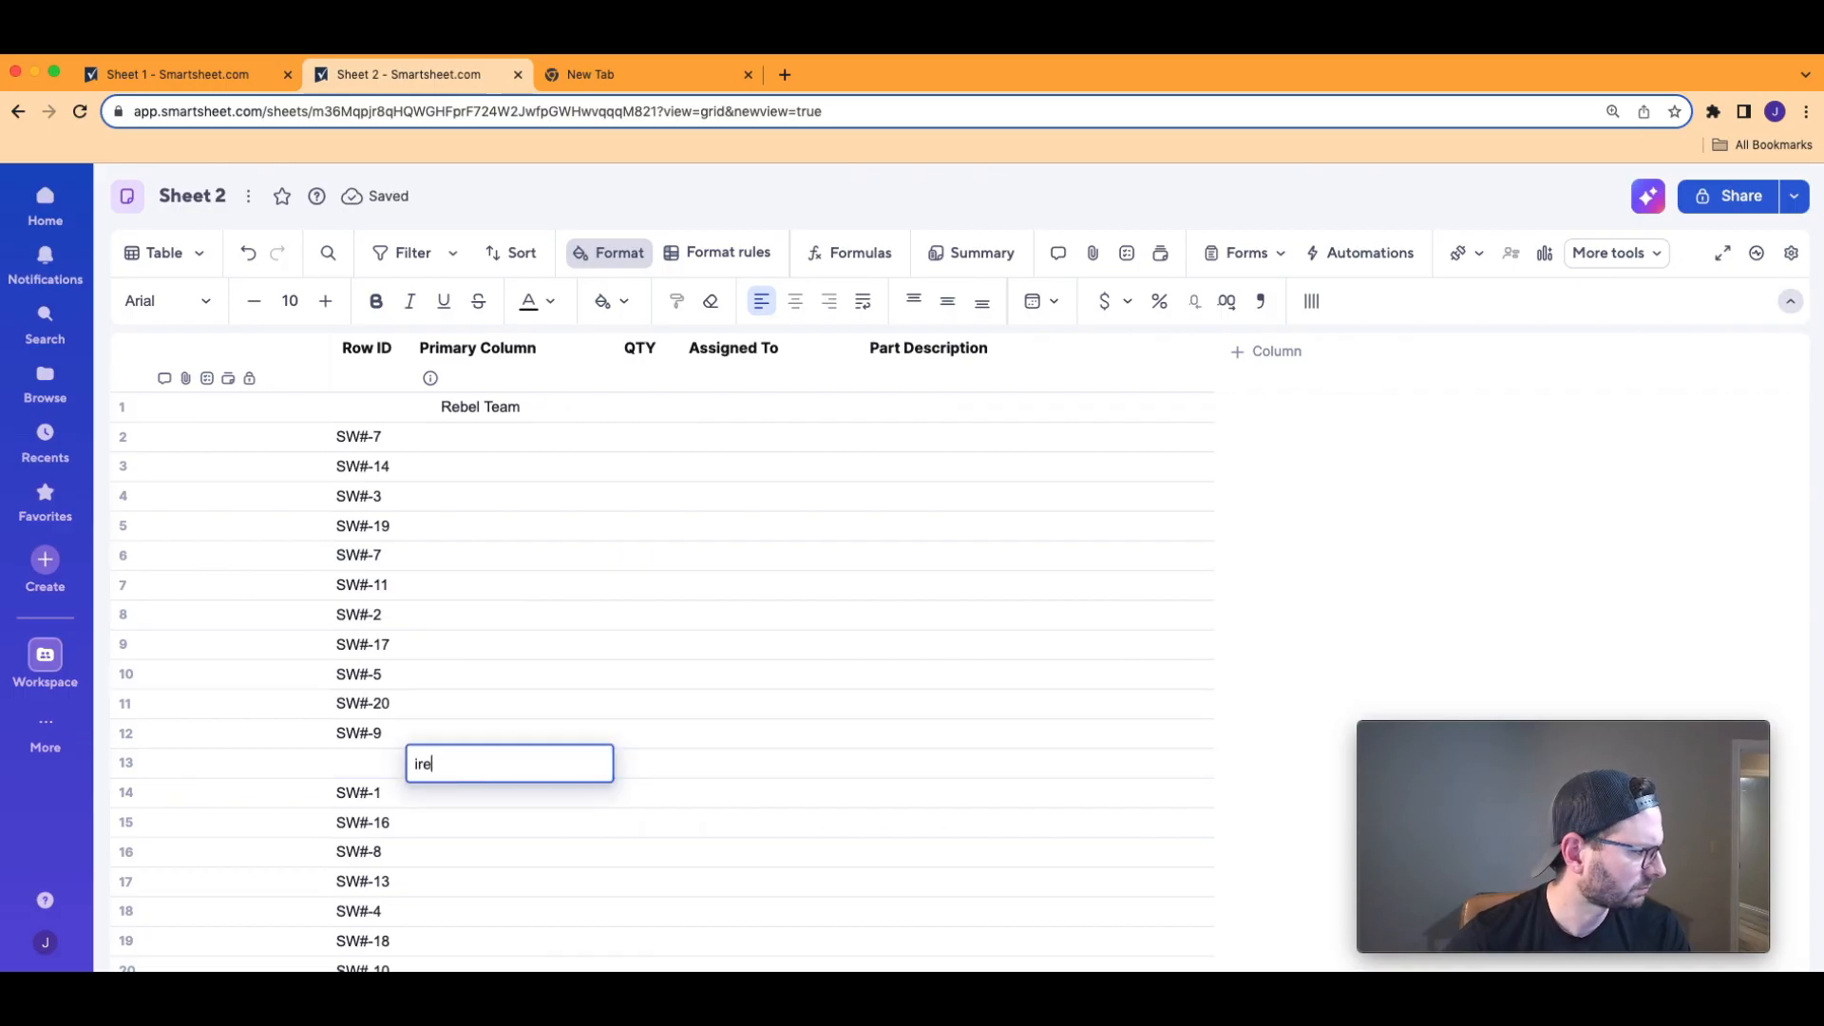
key("BackSpace")
key("BackSpace")
key("BackSpace")
type("Em")
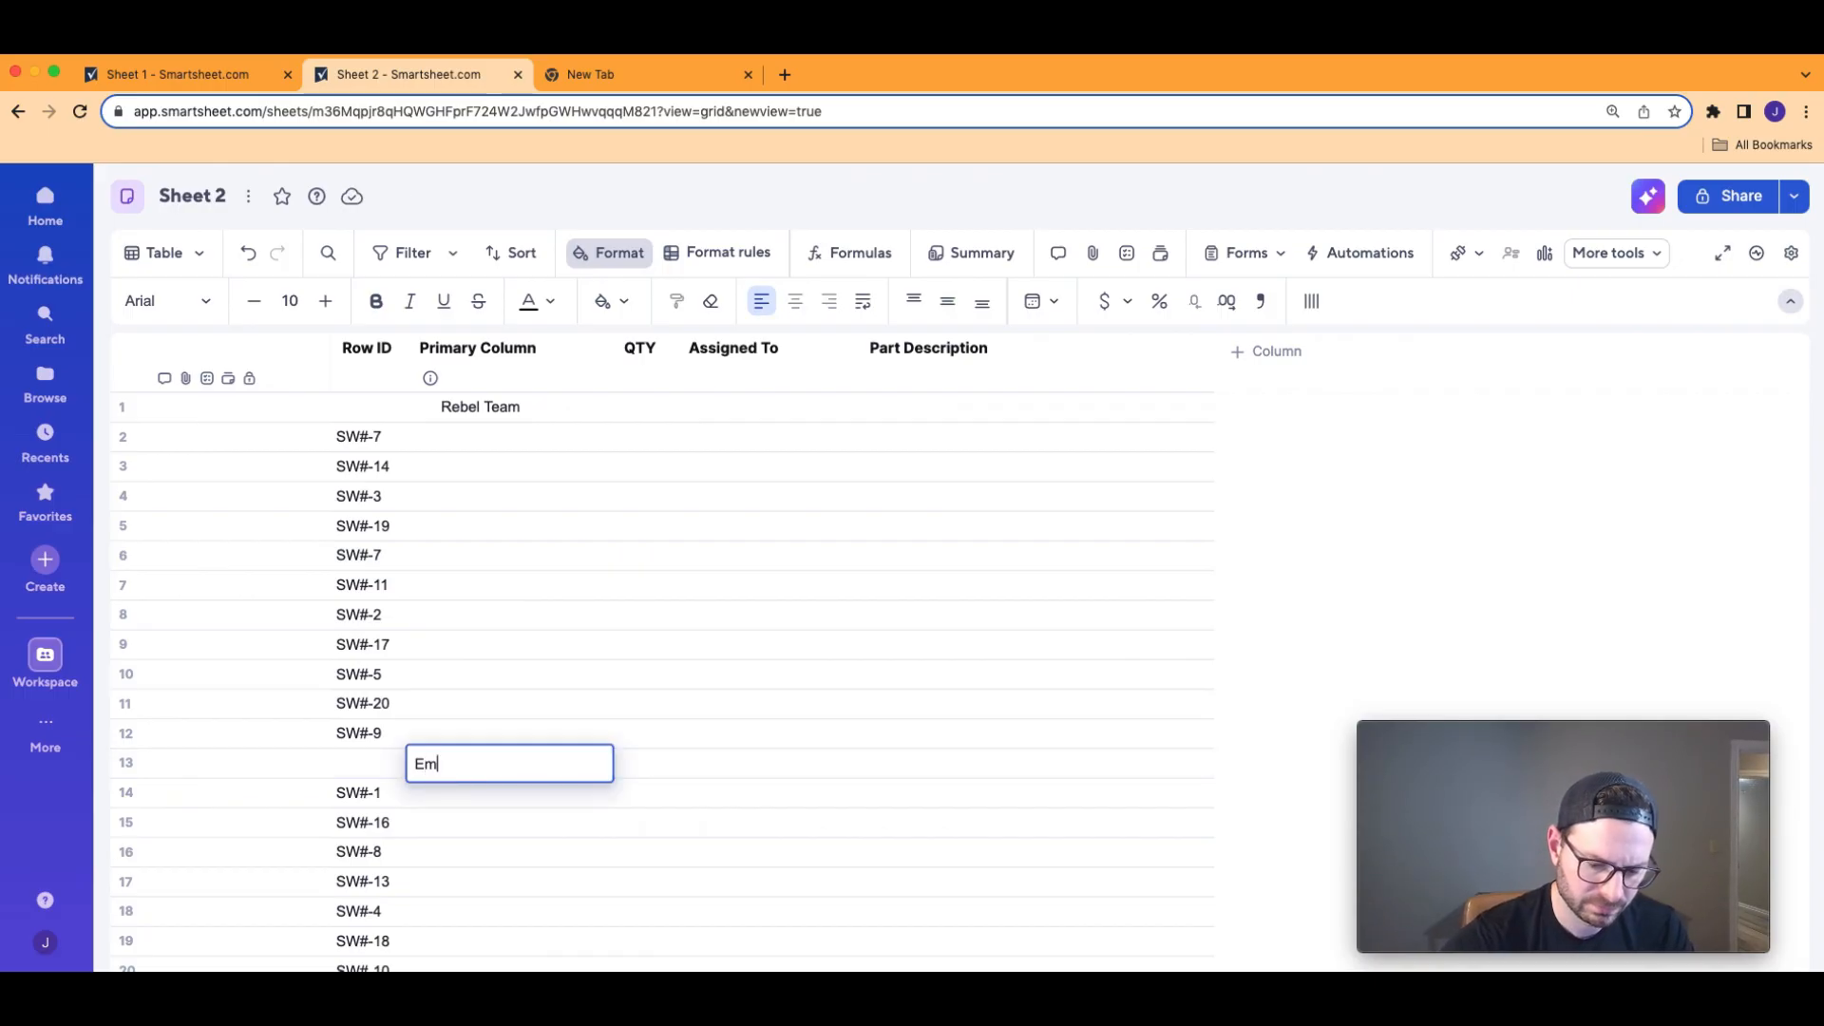
type("pire")
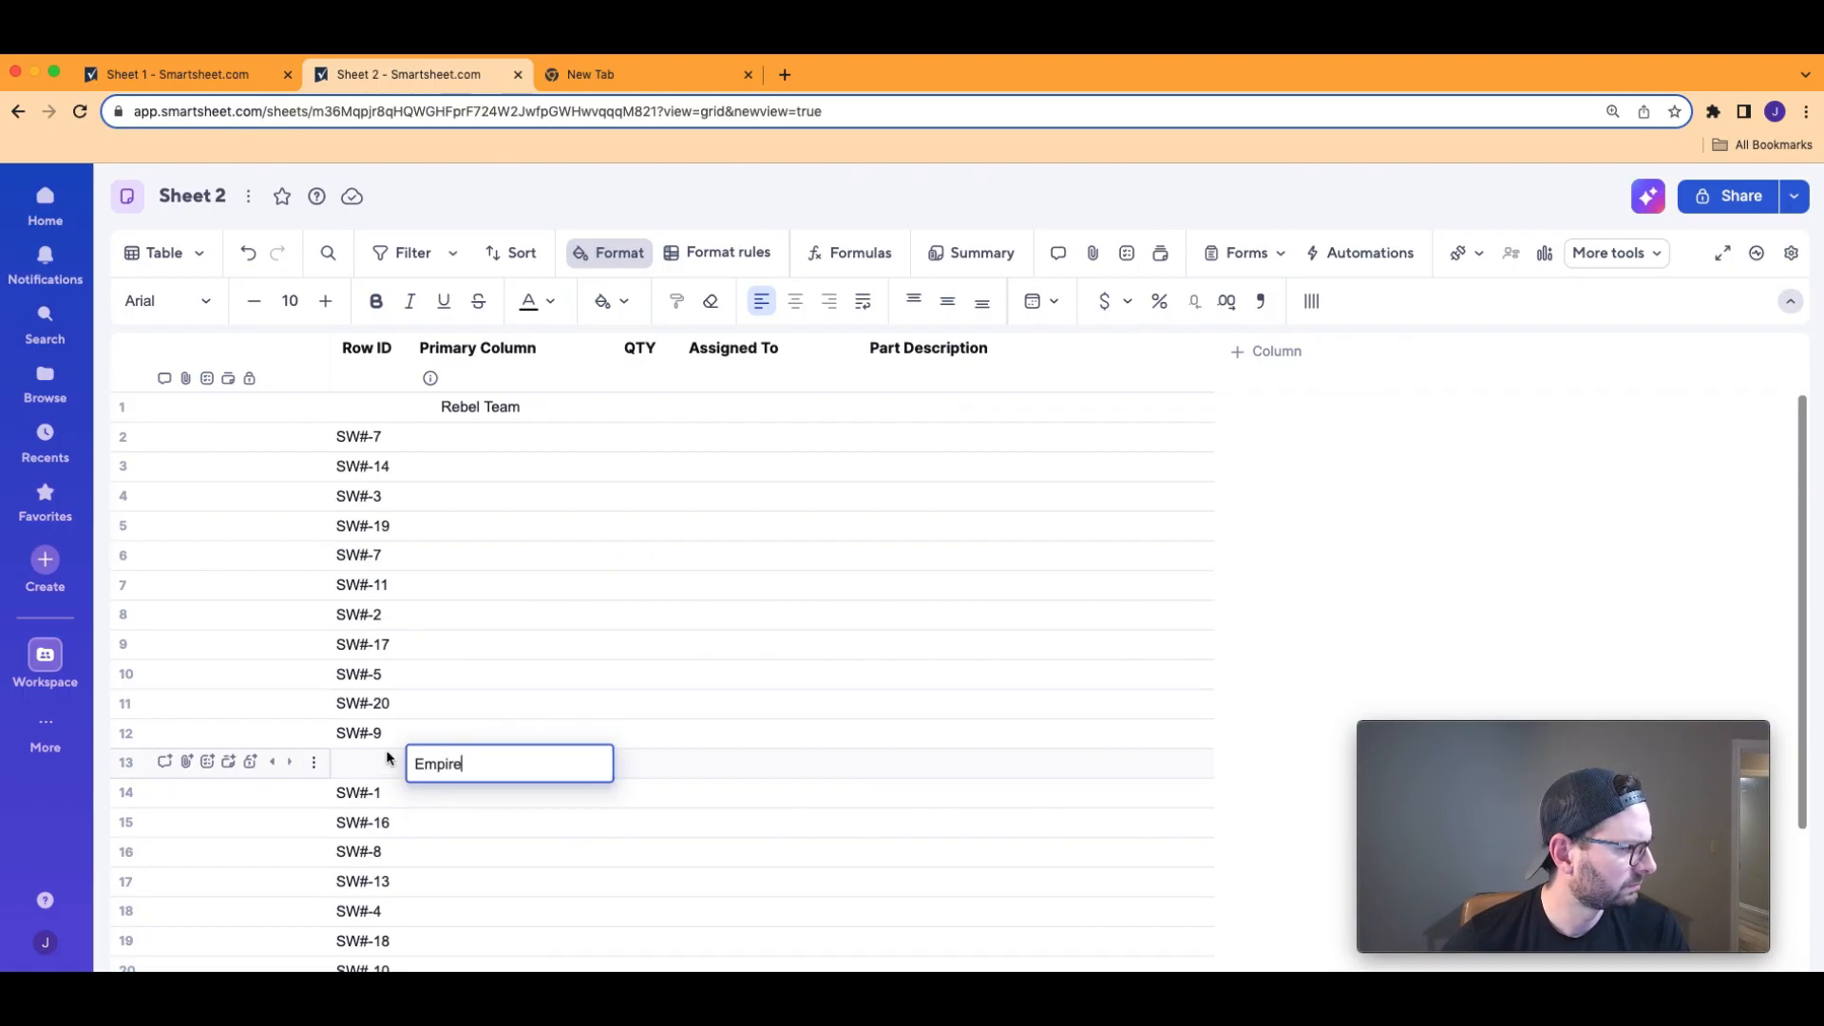
left_click(416, 764)
type("The")
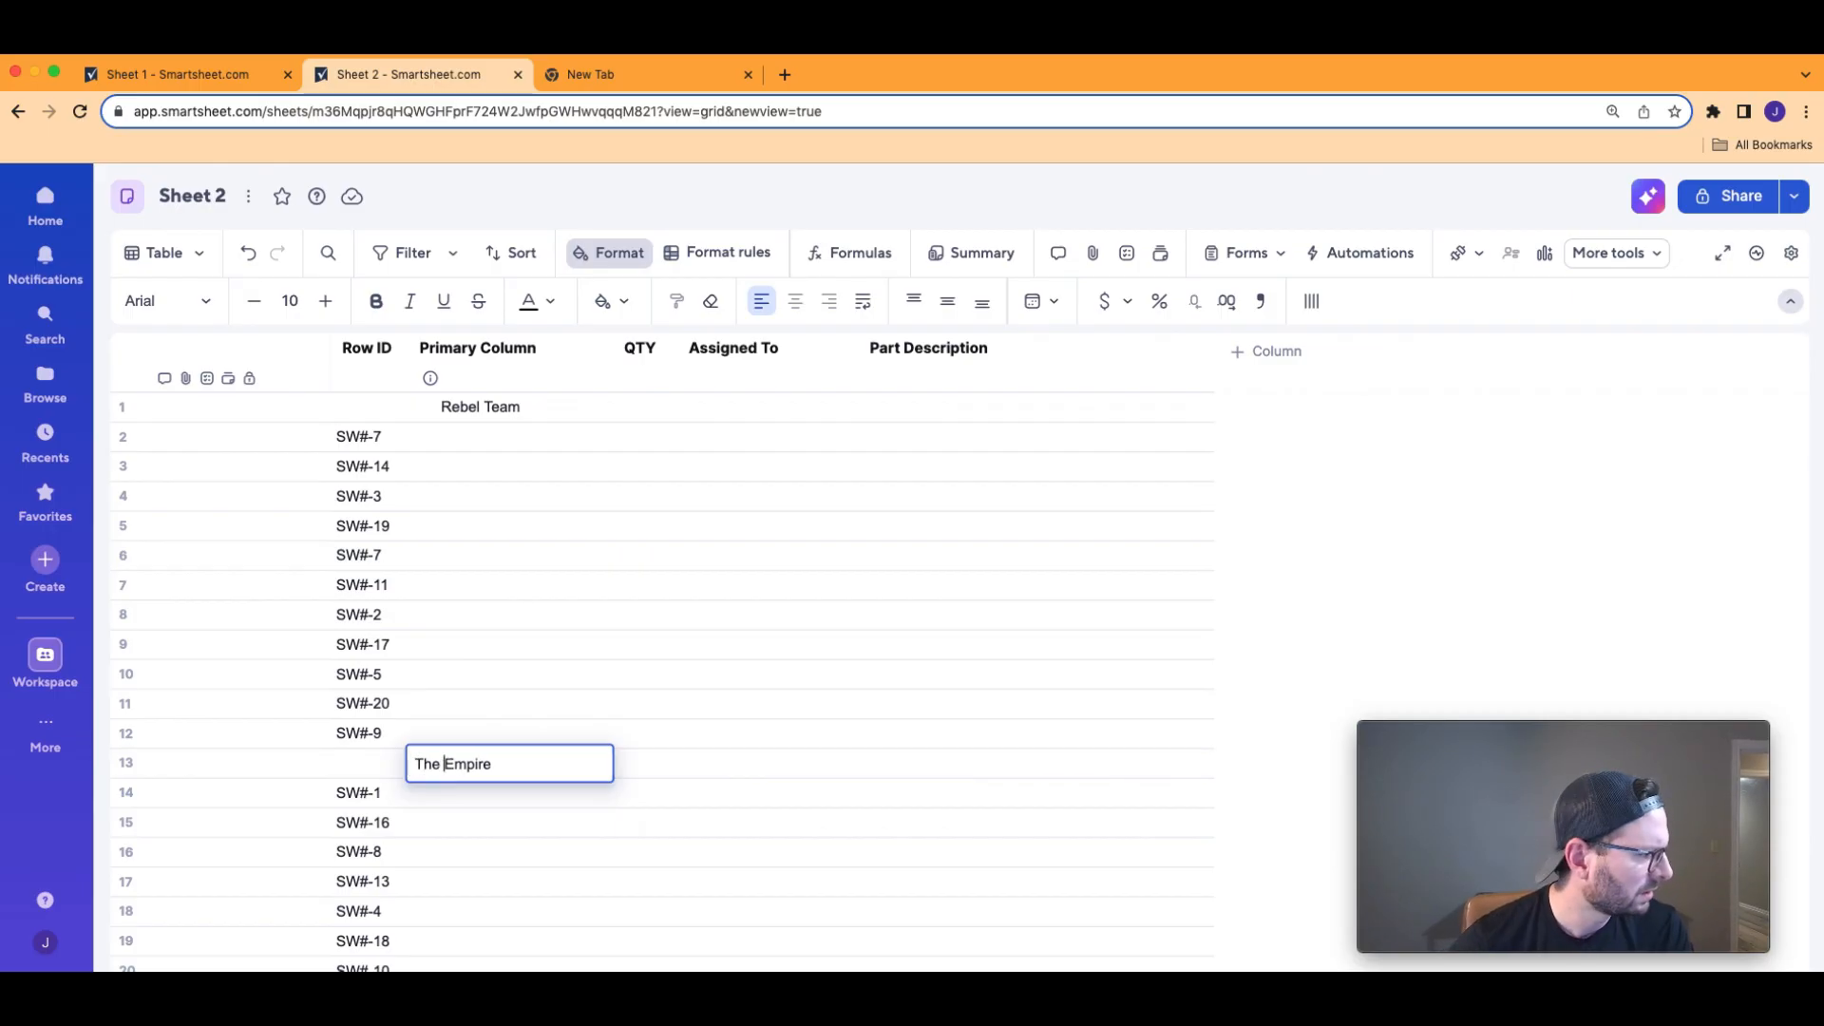
left_click(548, 553)
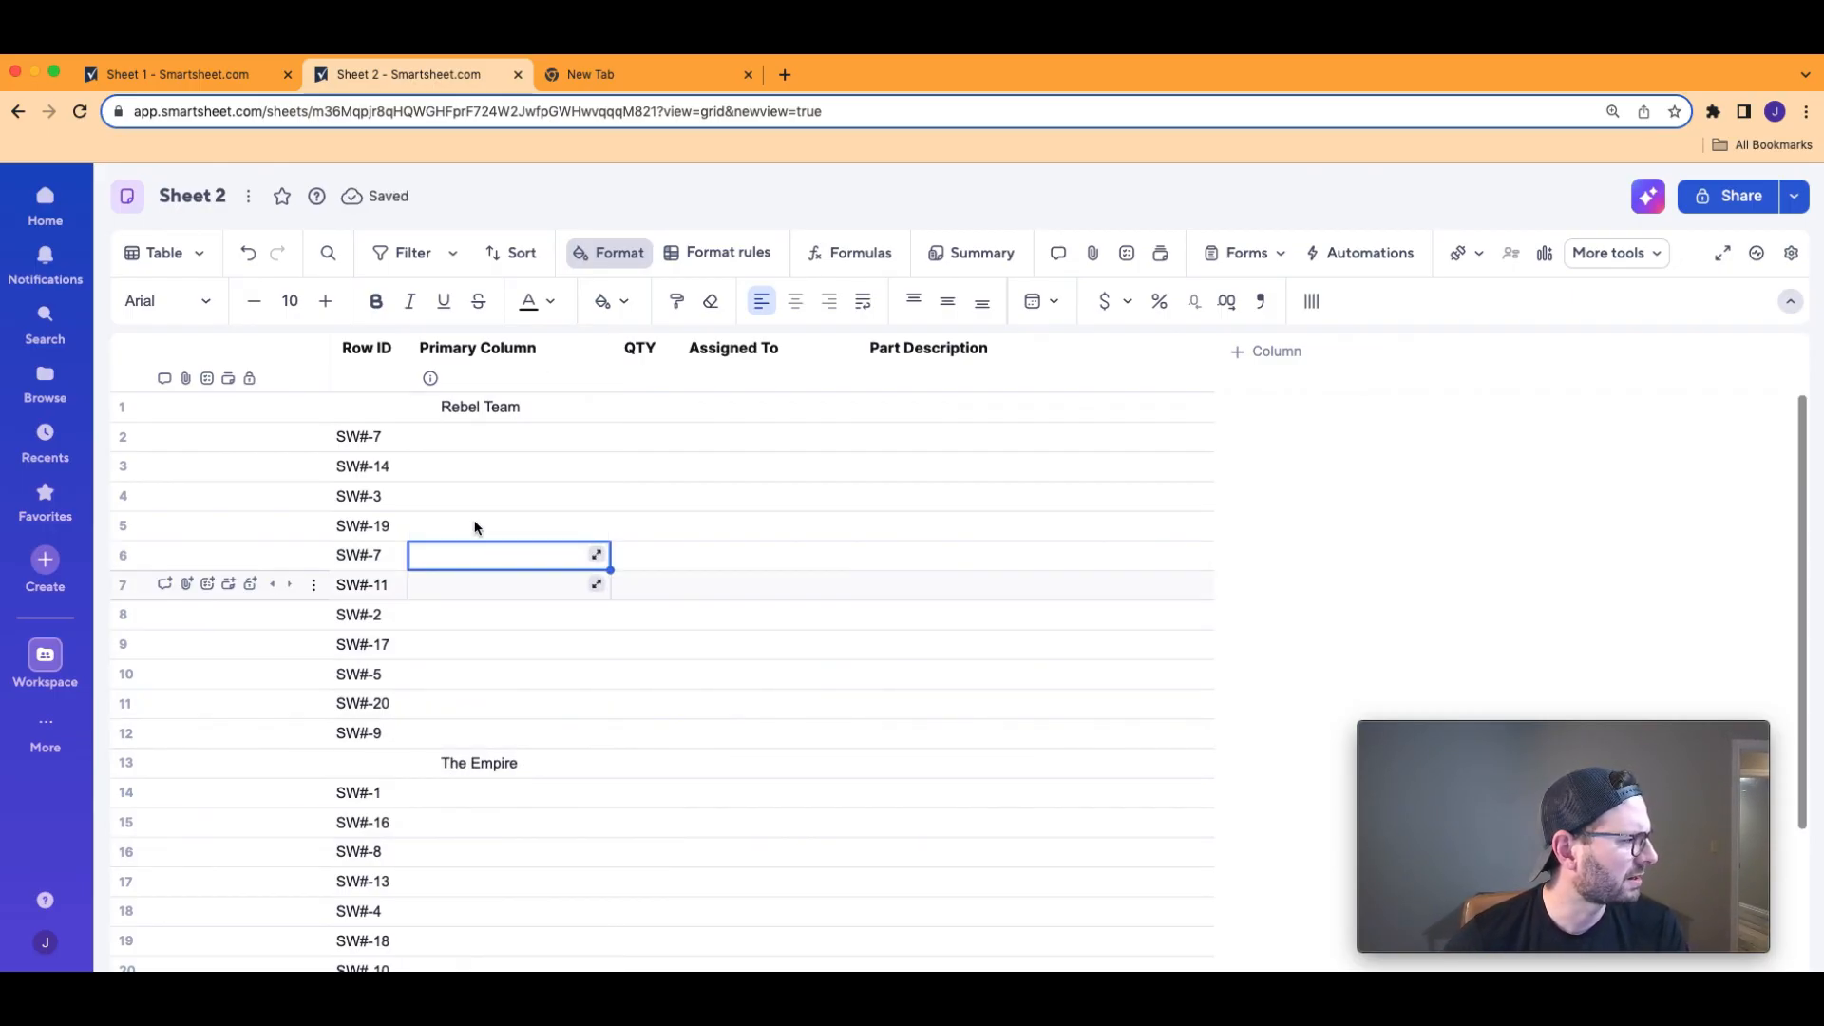
Indent rows 2 to 12 under Rebel Team and rows 14 to 23 under The Empire.
left_click_drag(489, 435, 483, 736)
left_click(290, 435)
scroll(551, 713, "down", 3)
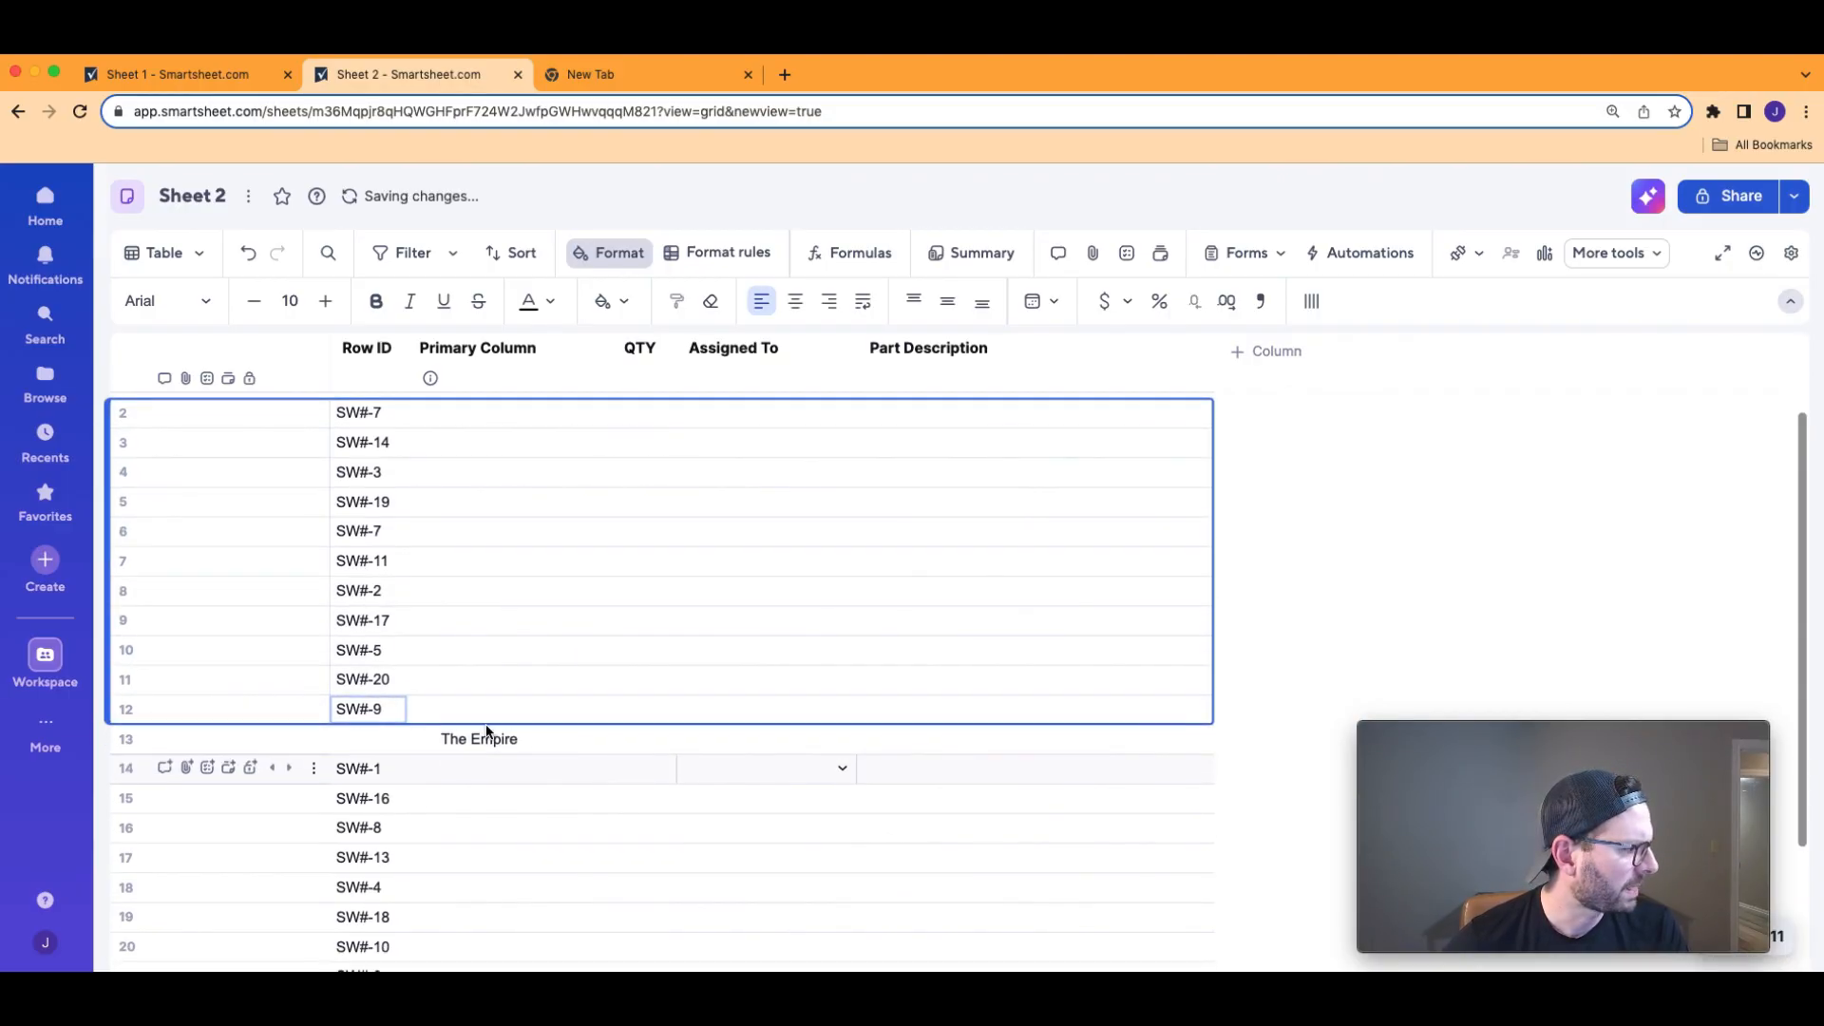
left_click_drag(511, 603, 492, 874)
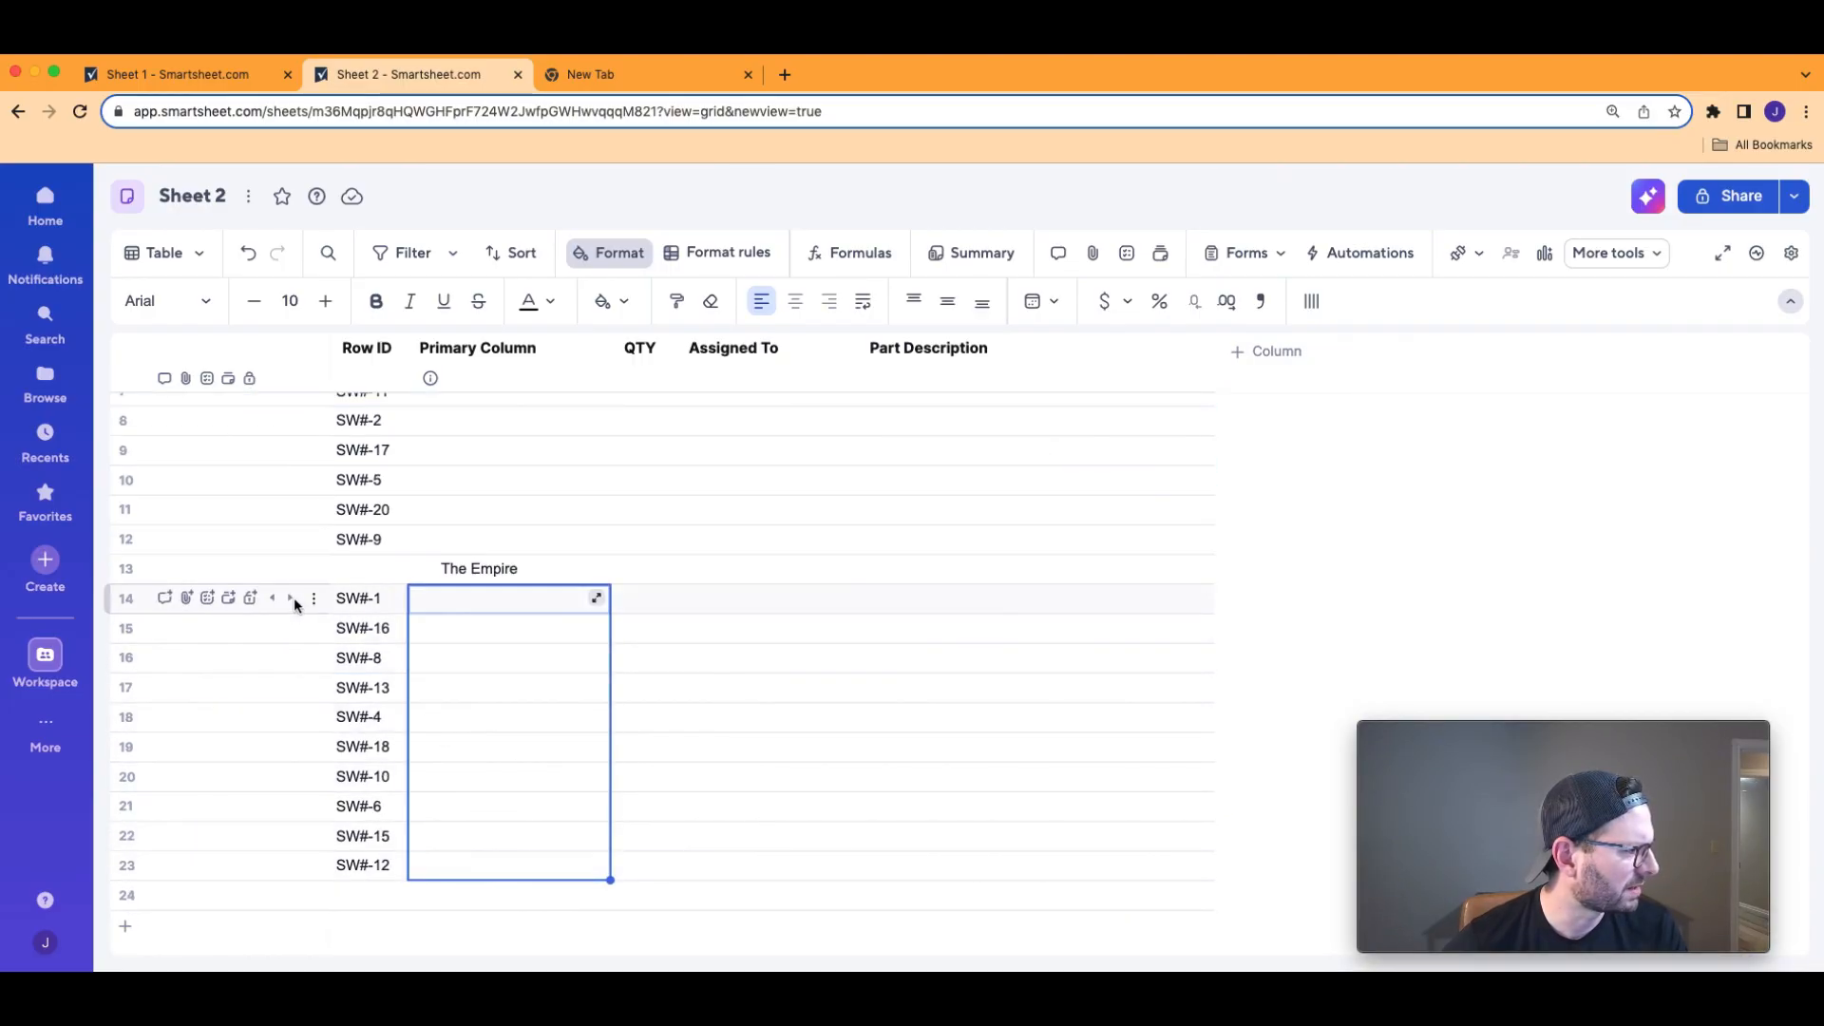
left_click(290, 598)
scroll(399, 738, "up", 3)
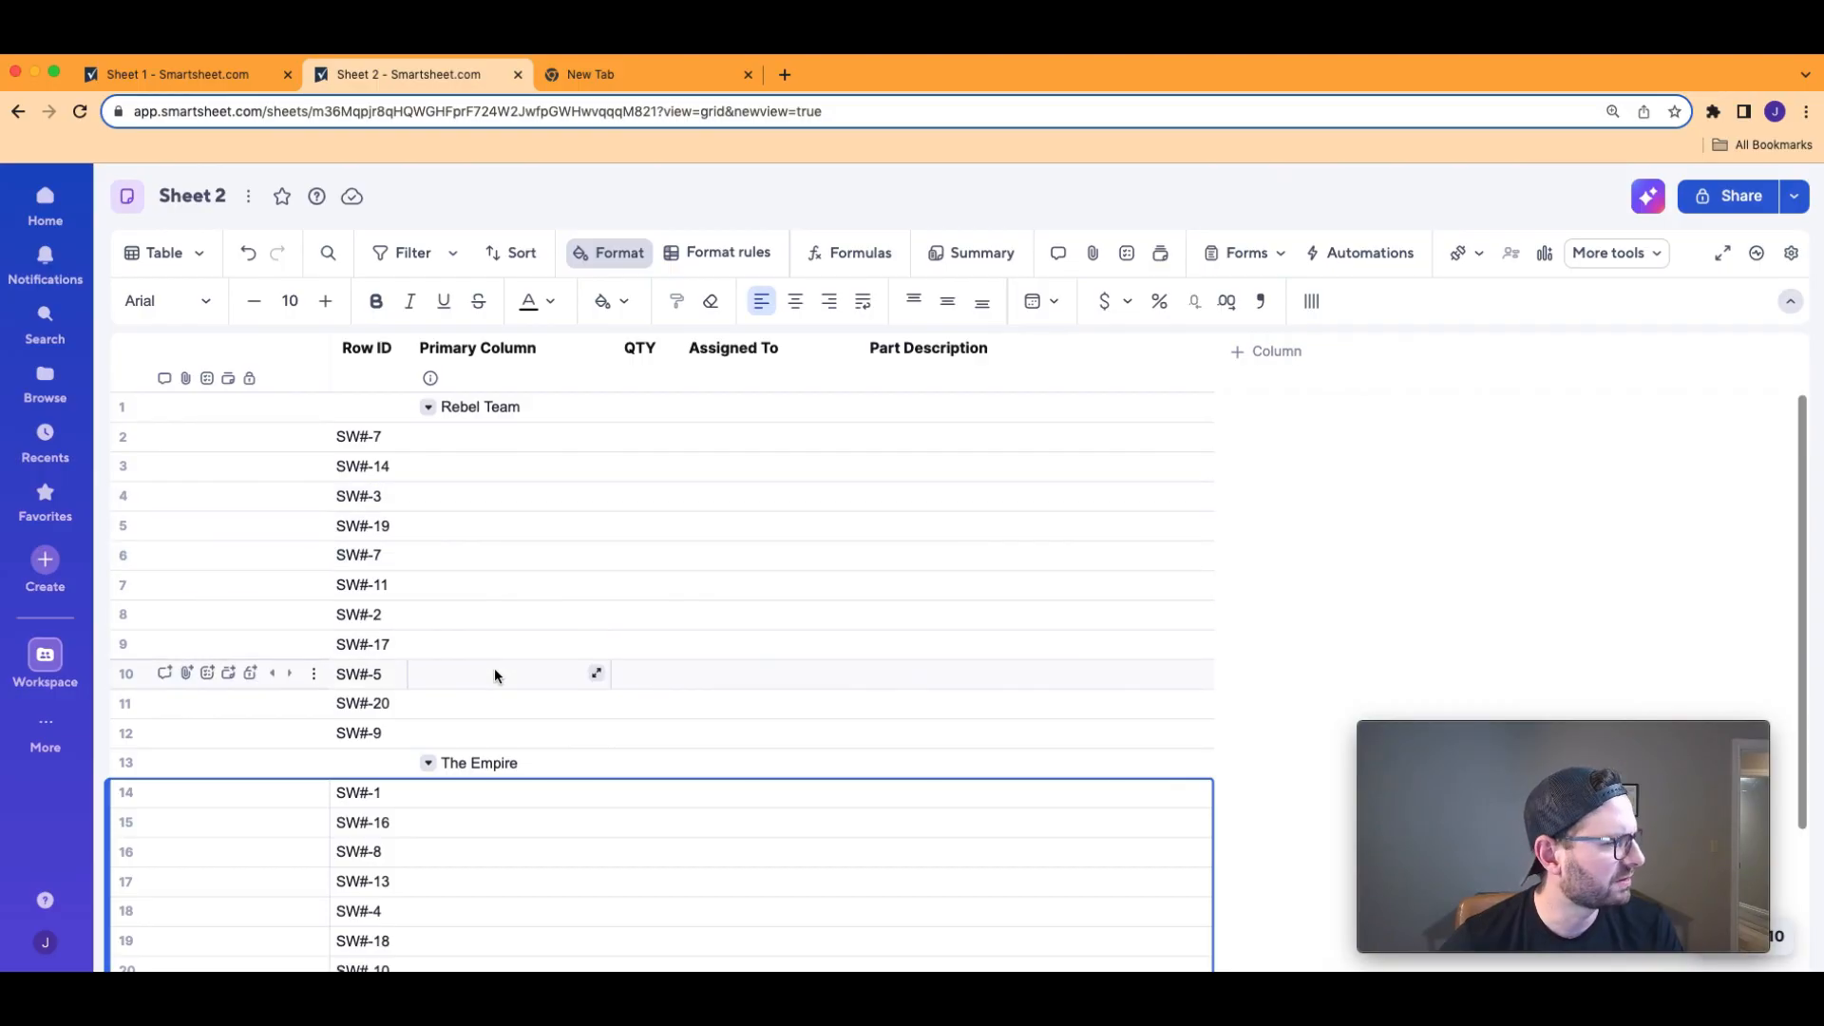
Start the formula =INDEX(COLLECT( in the Primary Column cell of row 2.
left_click(543, 442)
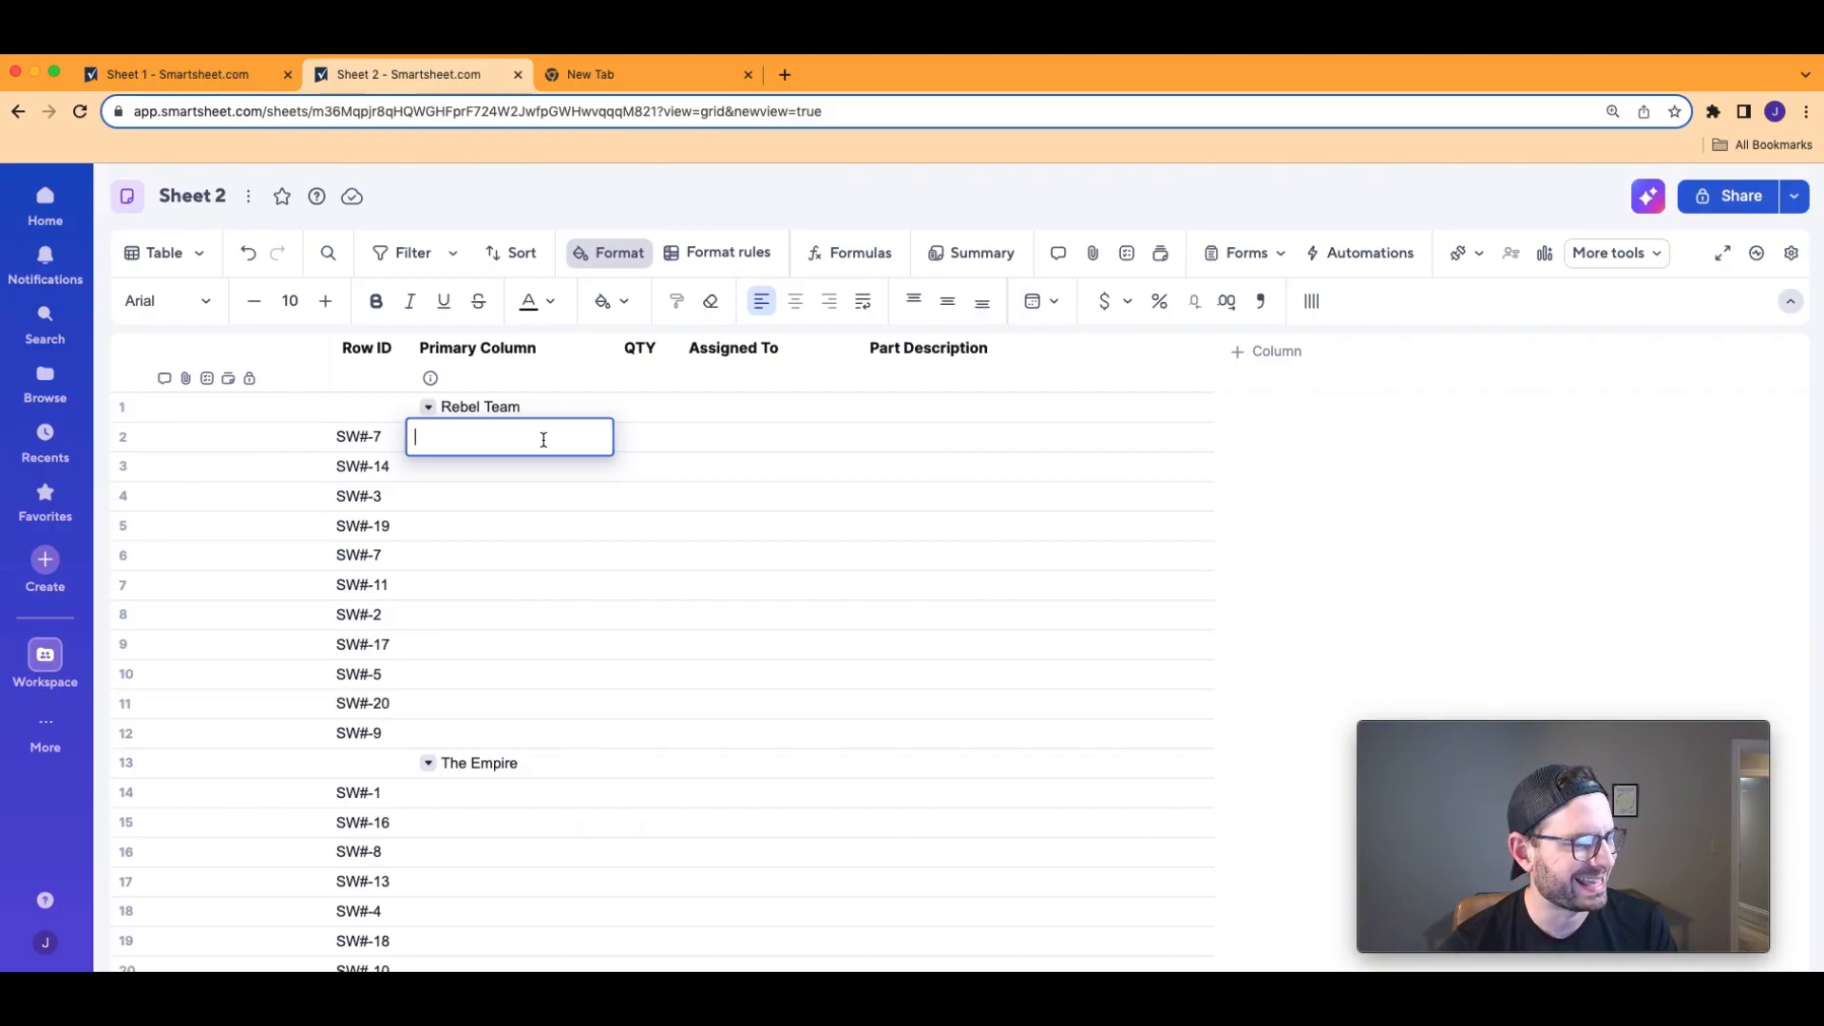
type("=")
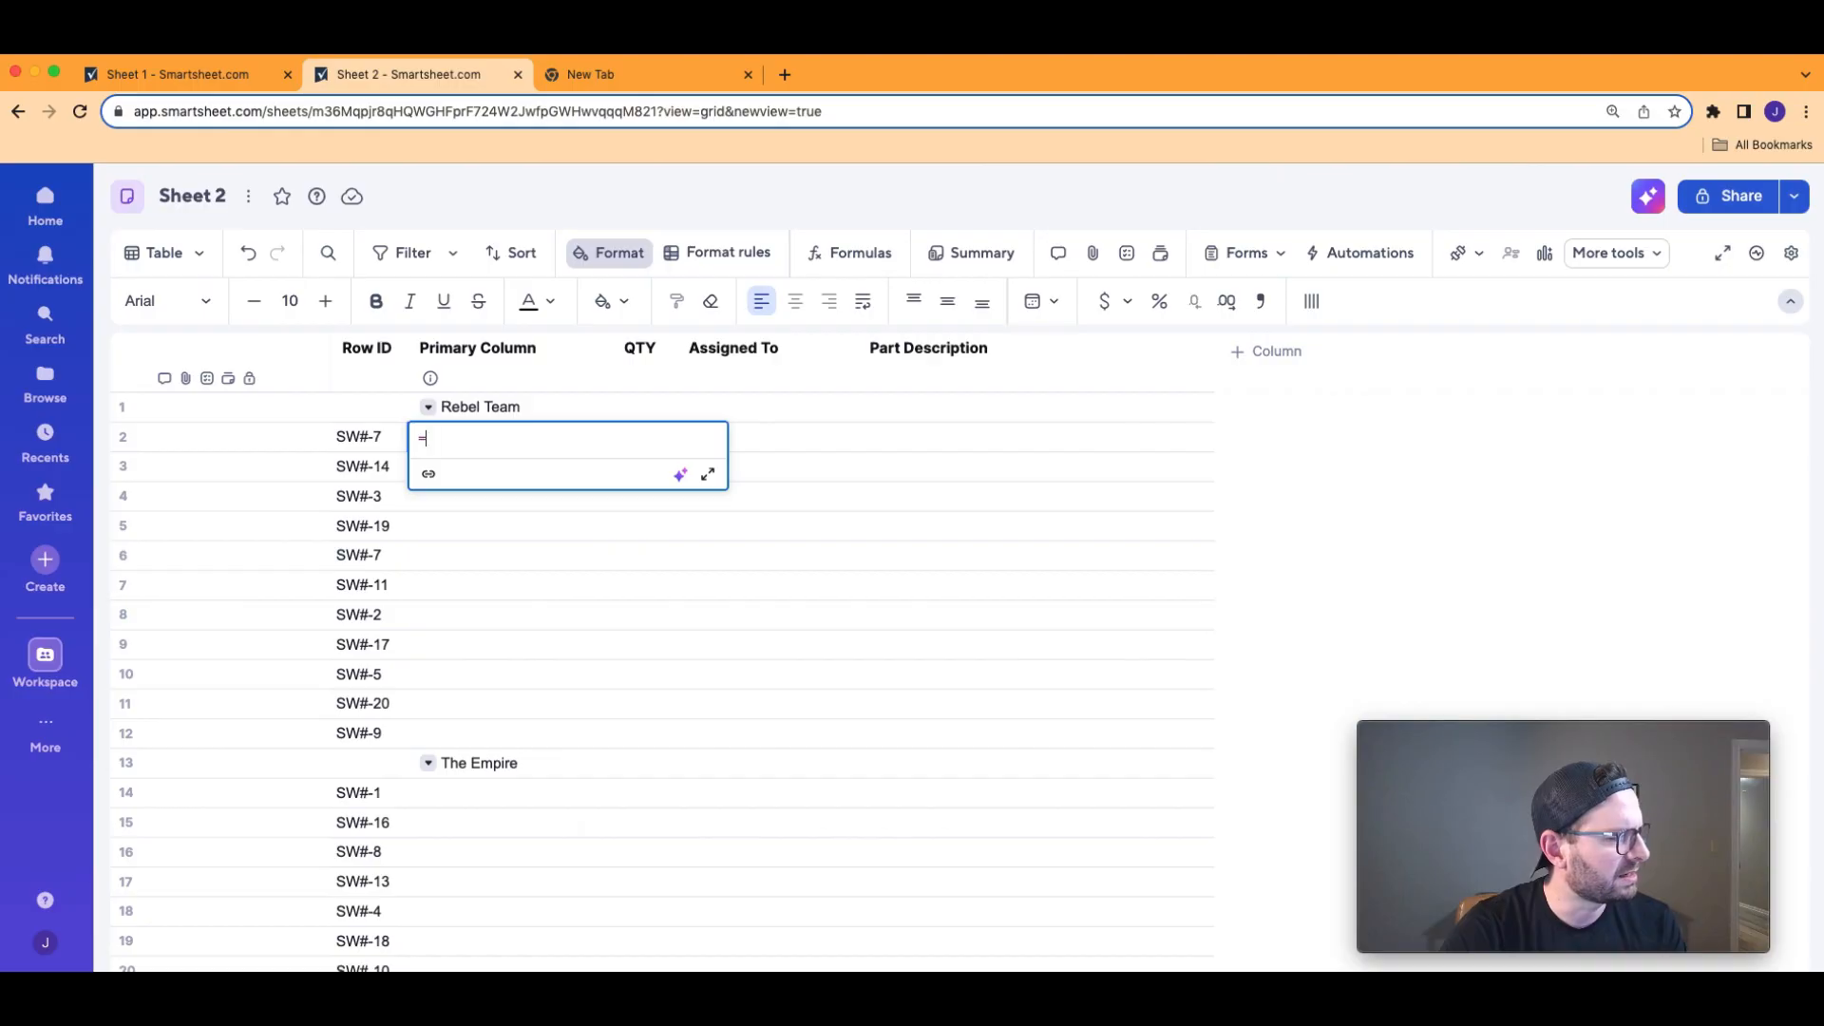
type("index")
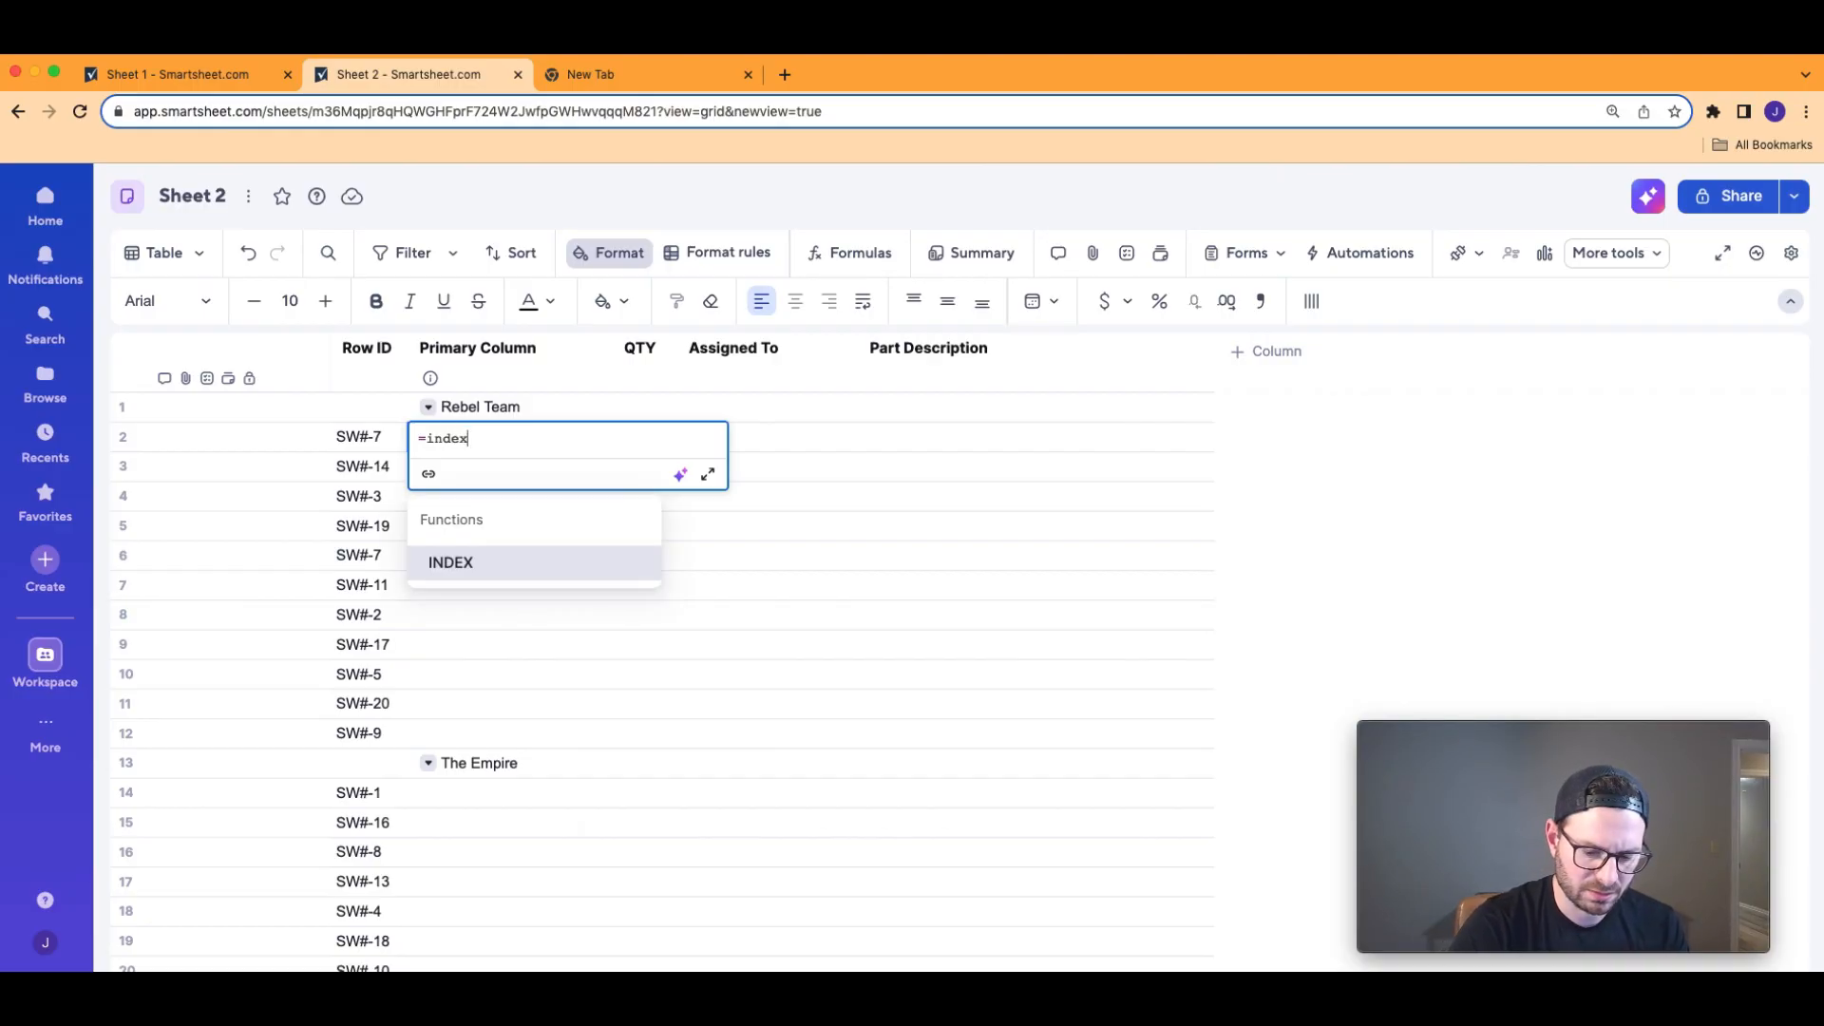
type("(")
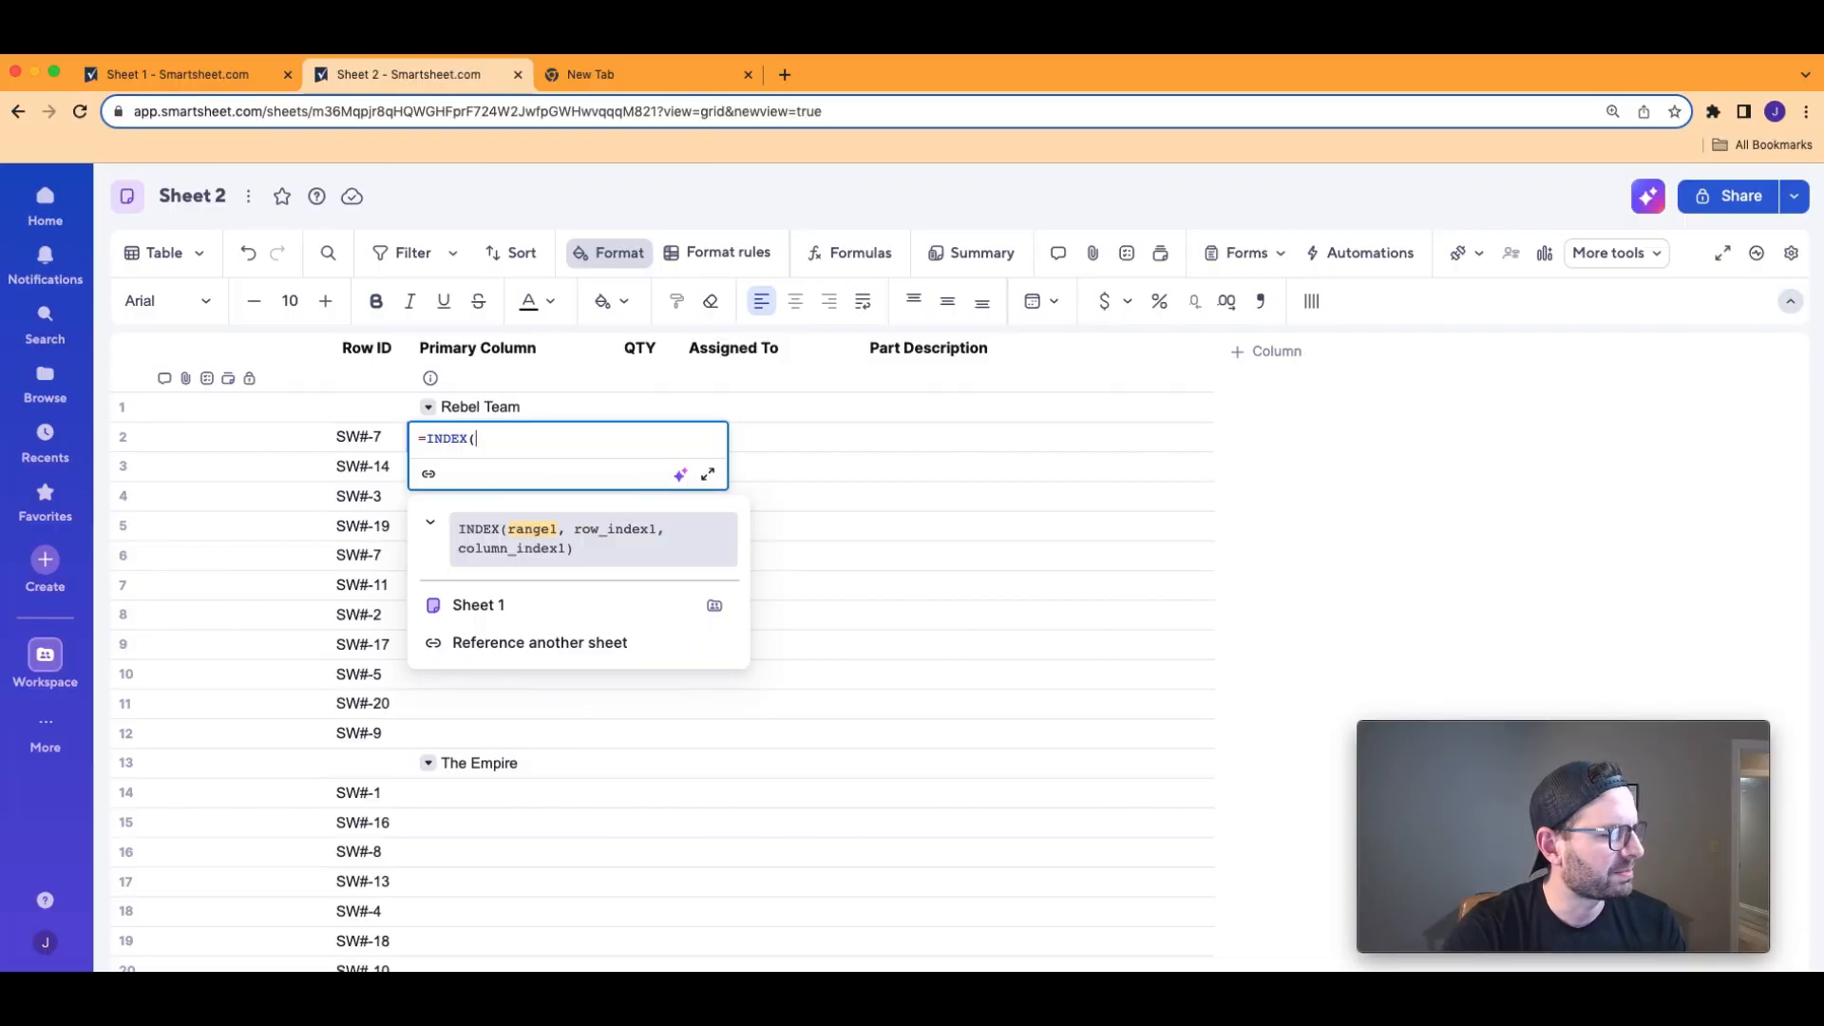
type("Collect")
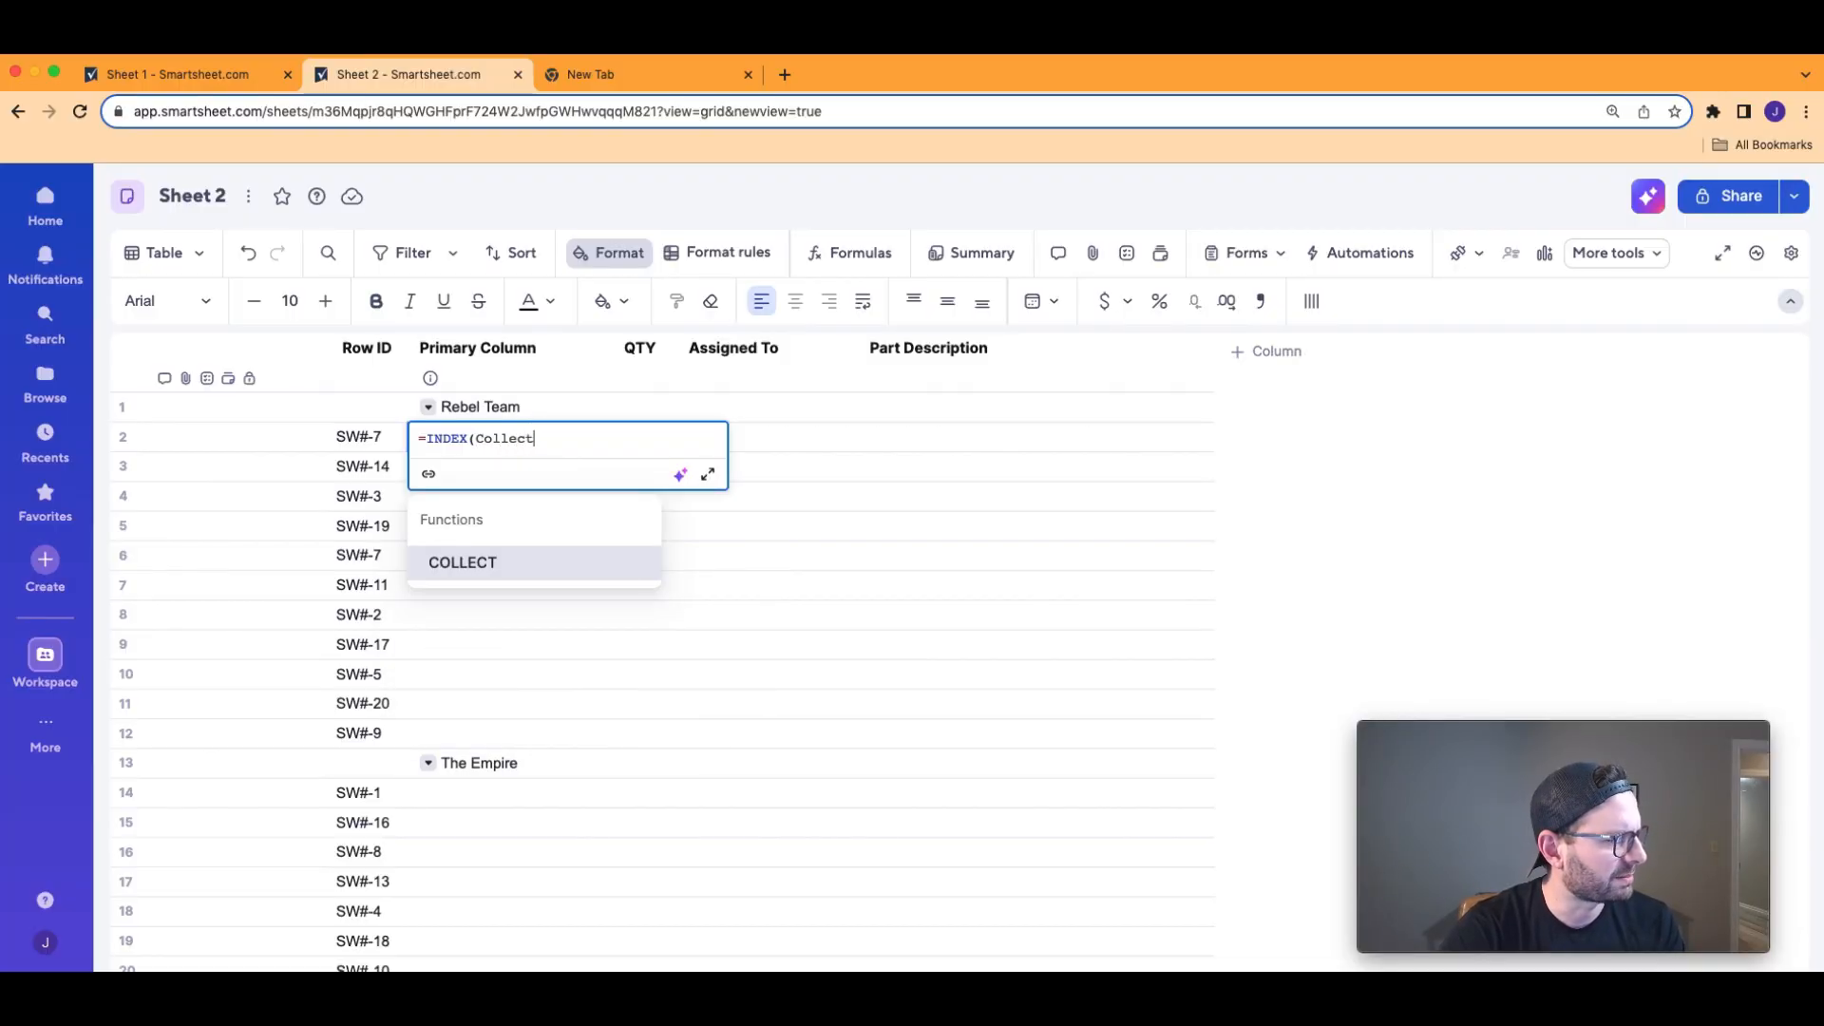
type("(")
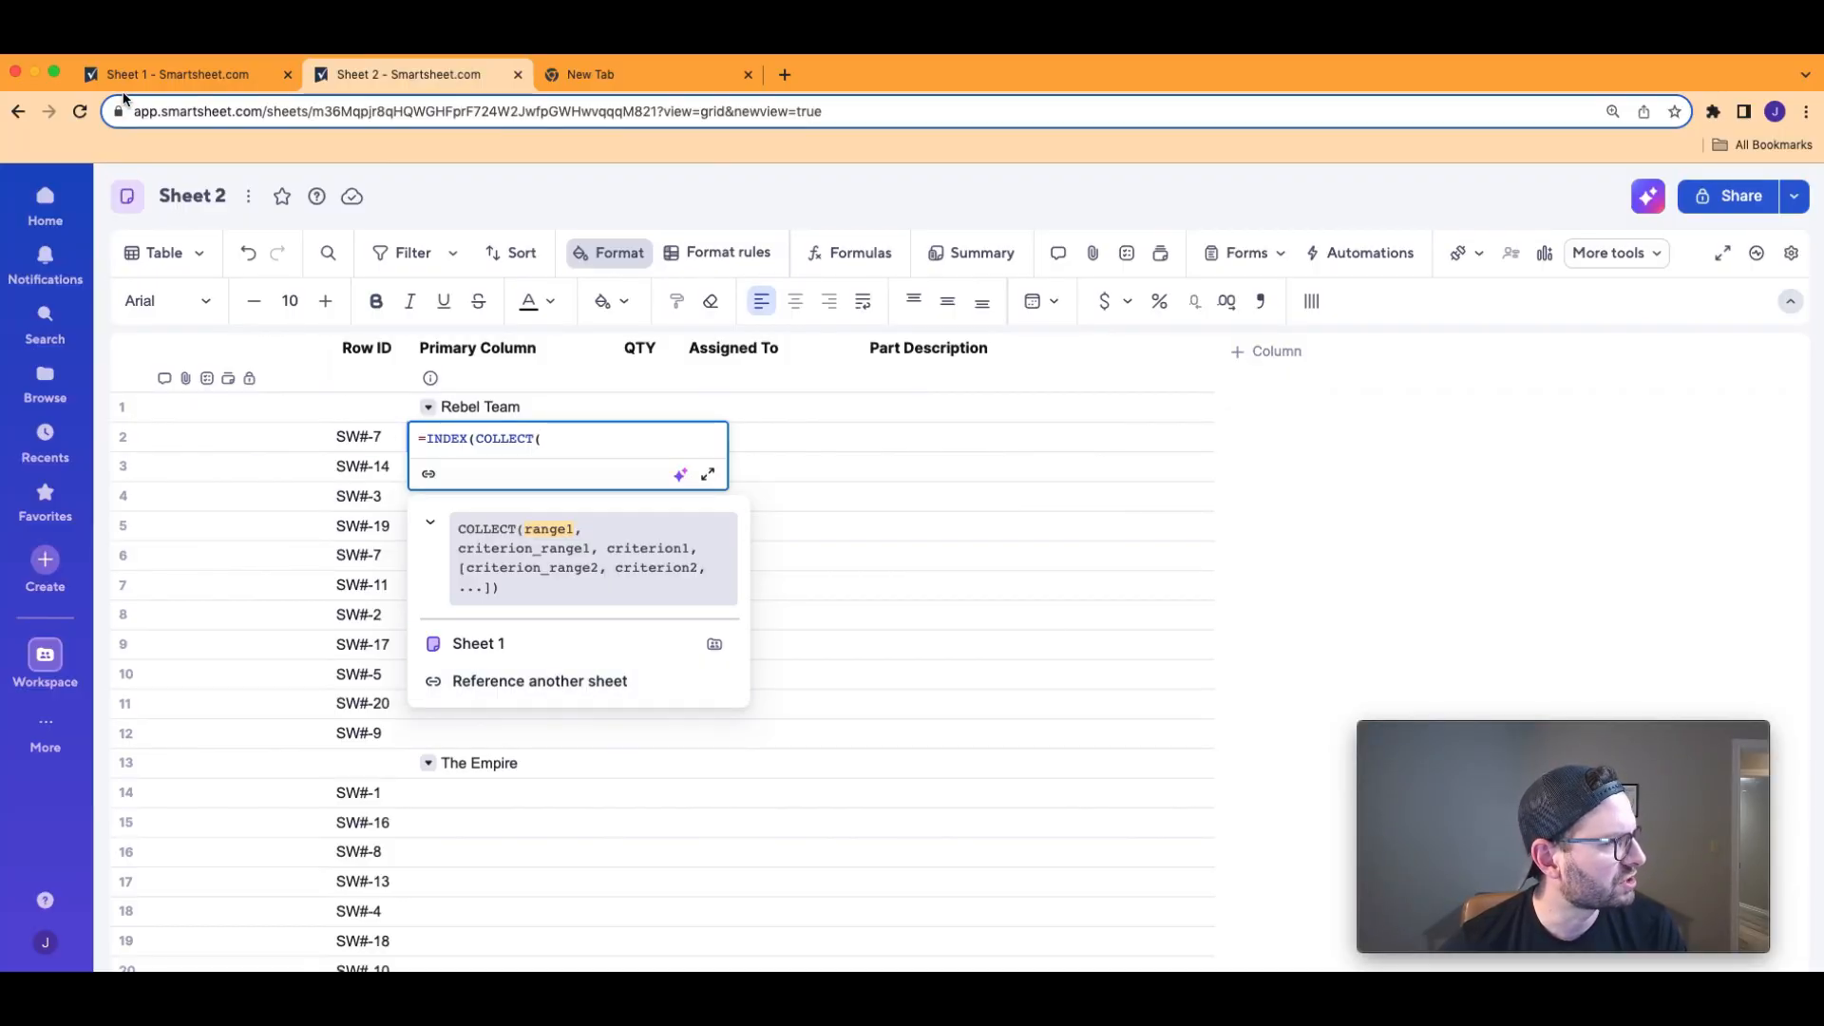
Insert a reference to the Part Name column of Sheet 1 in Test Sheets Folder as COLLECT's first range.
left_click(548, 688)
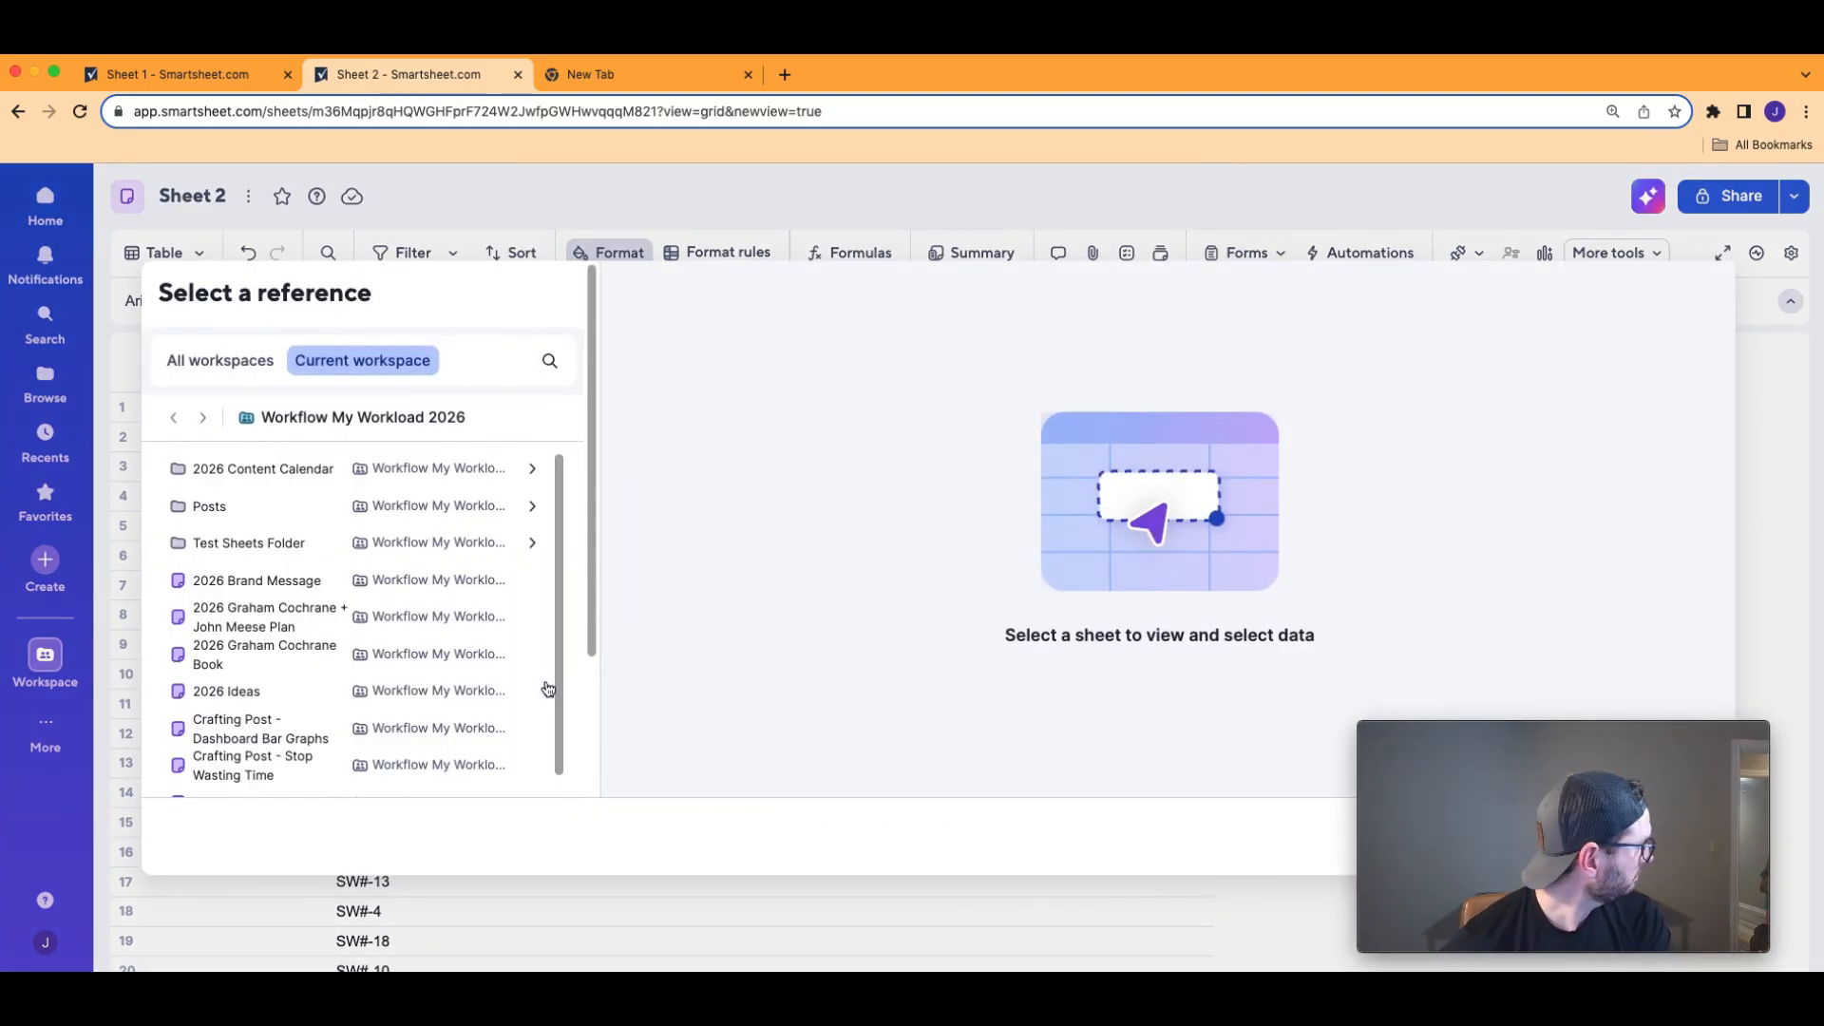
left_click(244, 555)
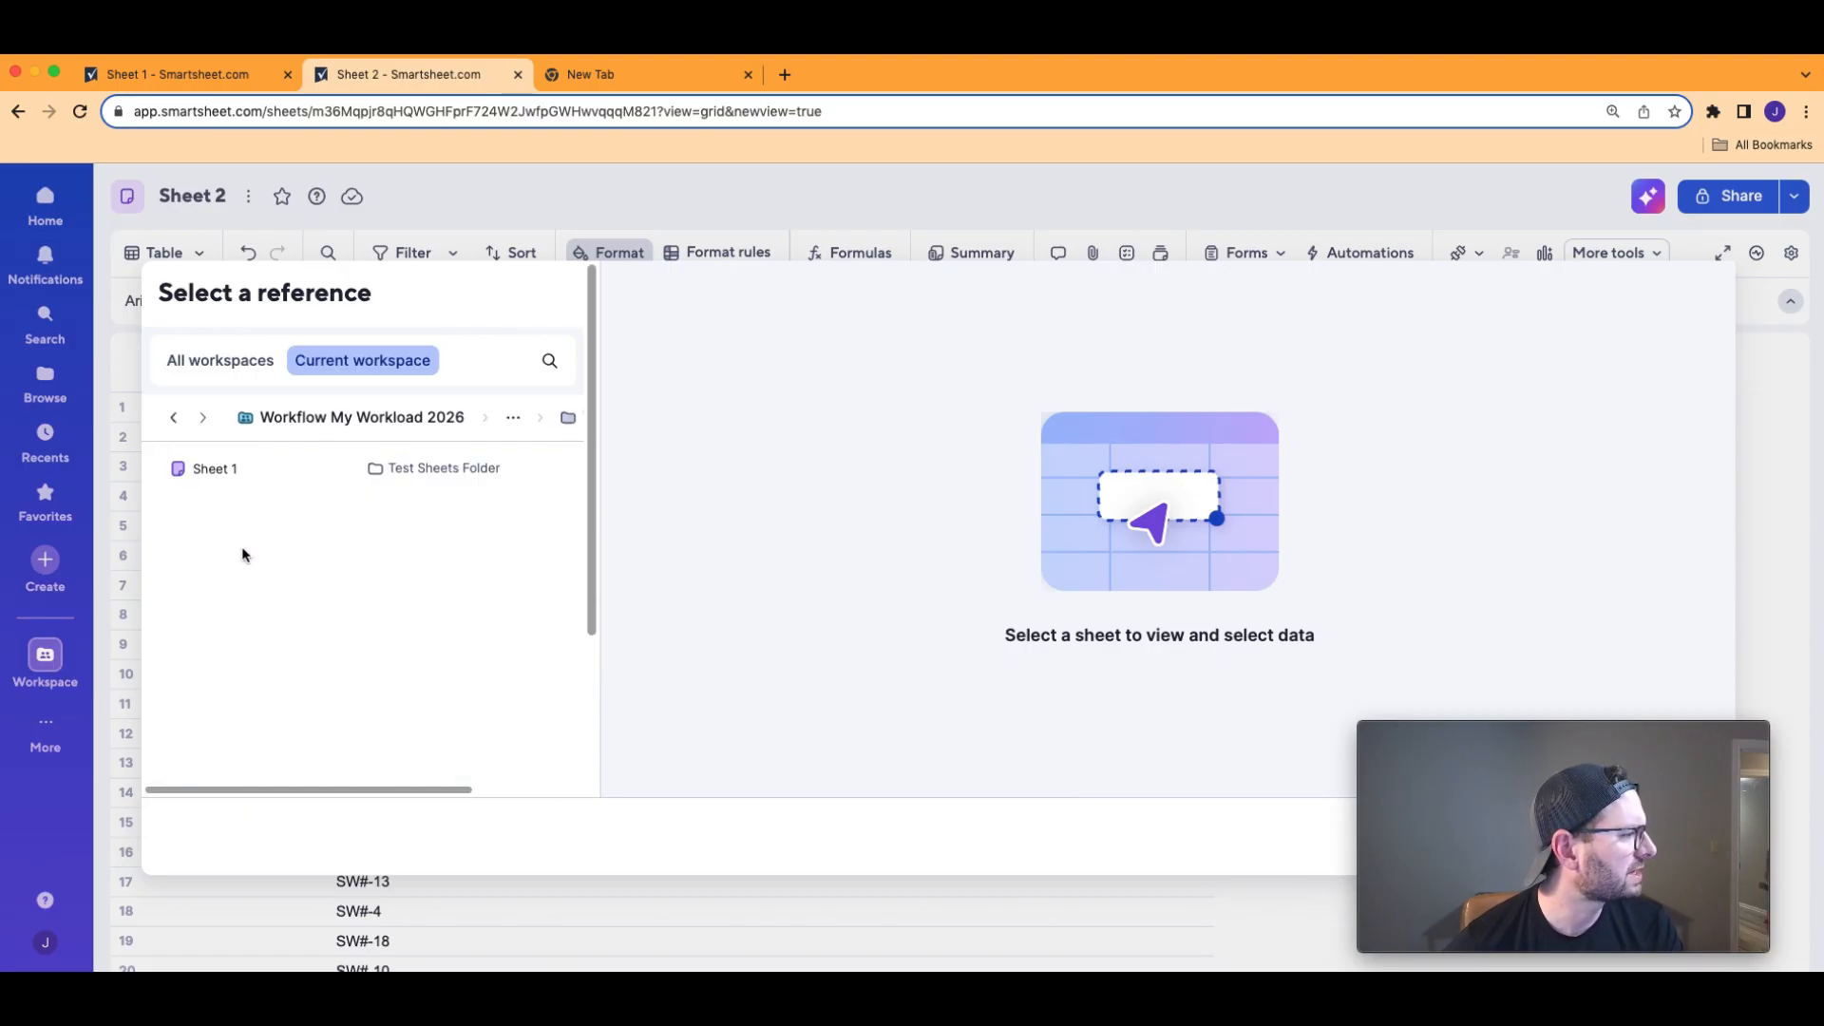
left_click(228, 473)
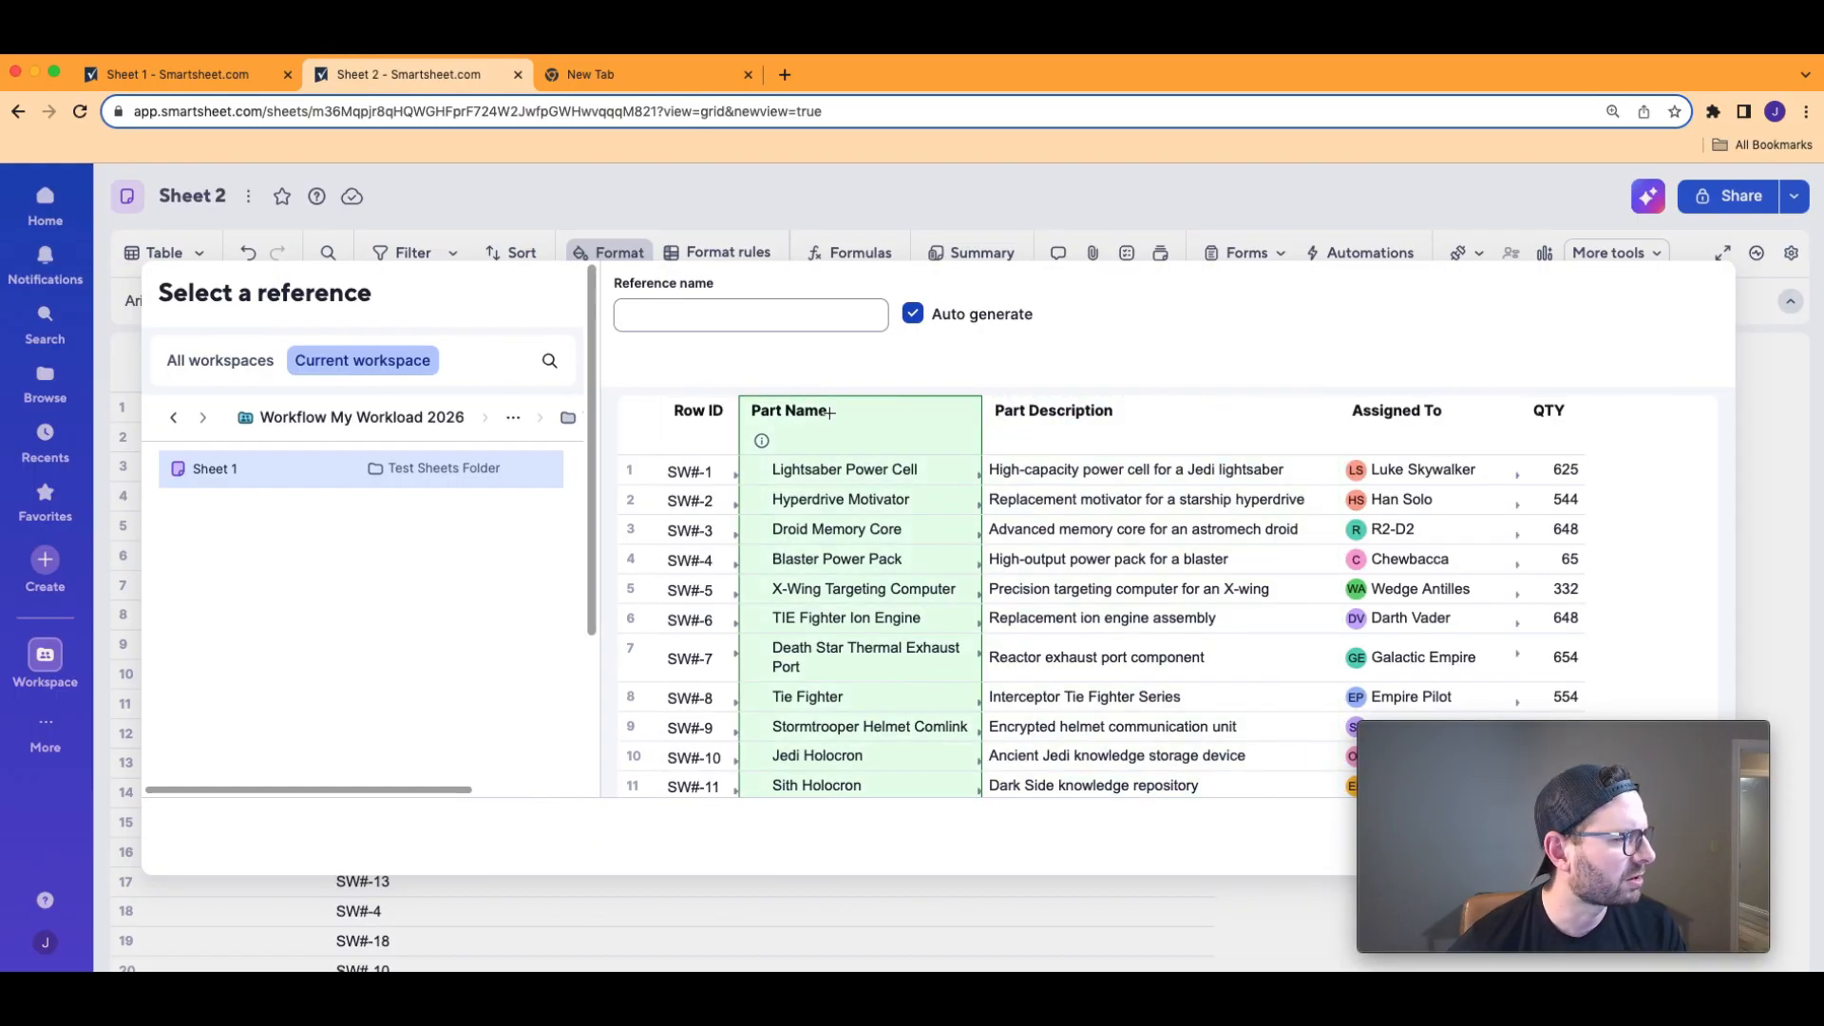
left_click(829, 412)
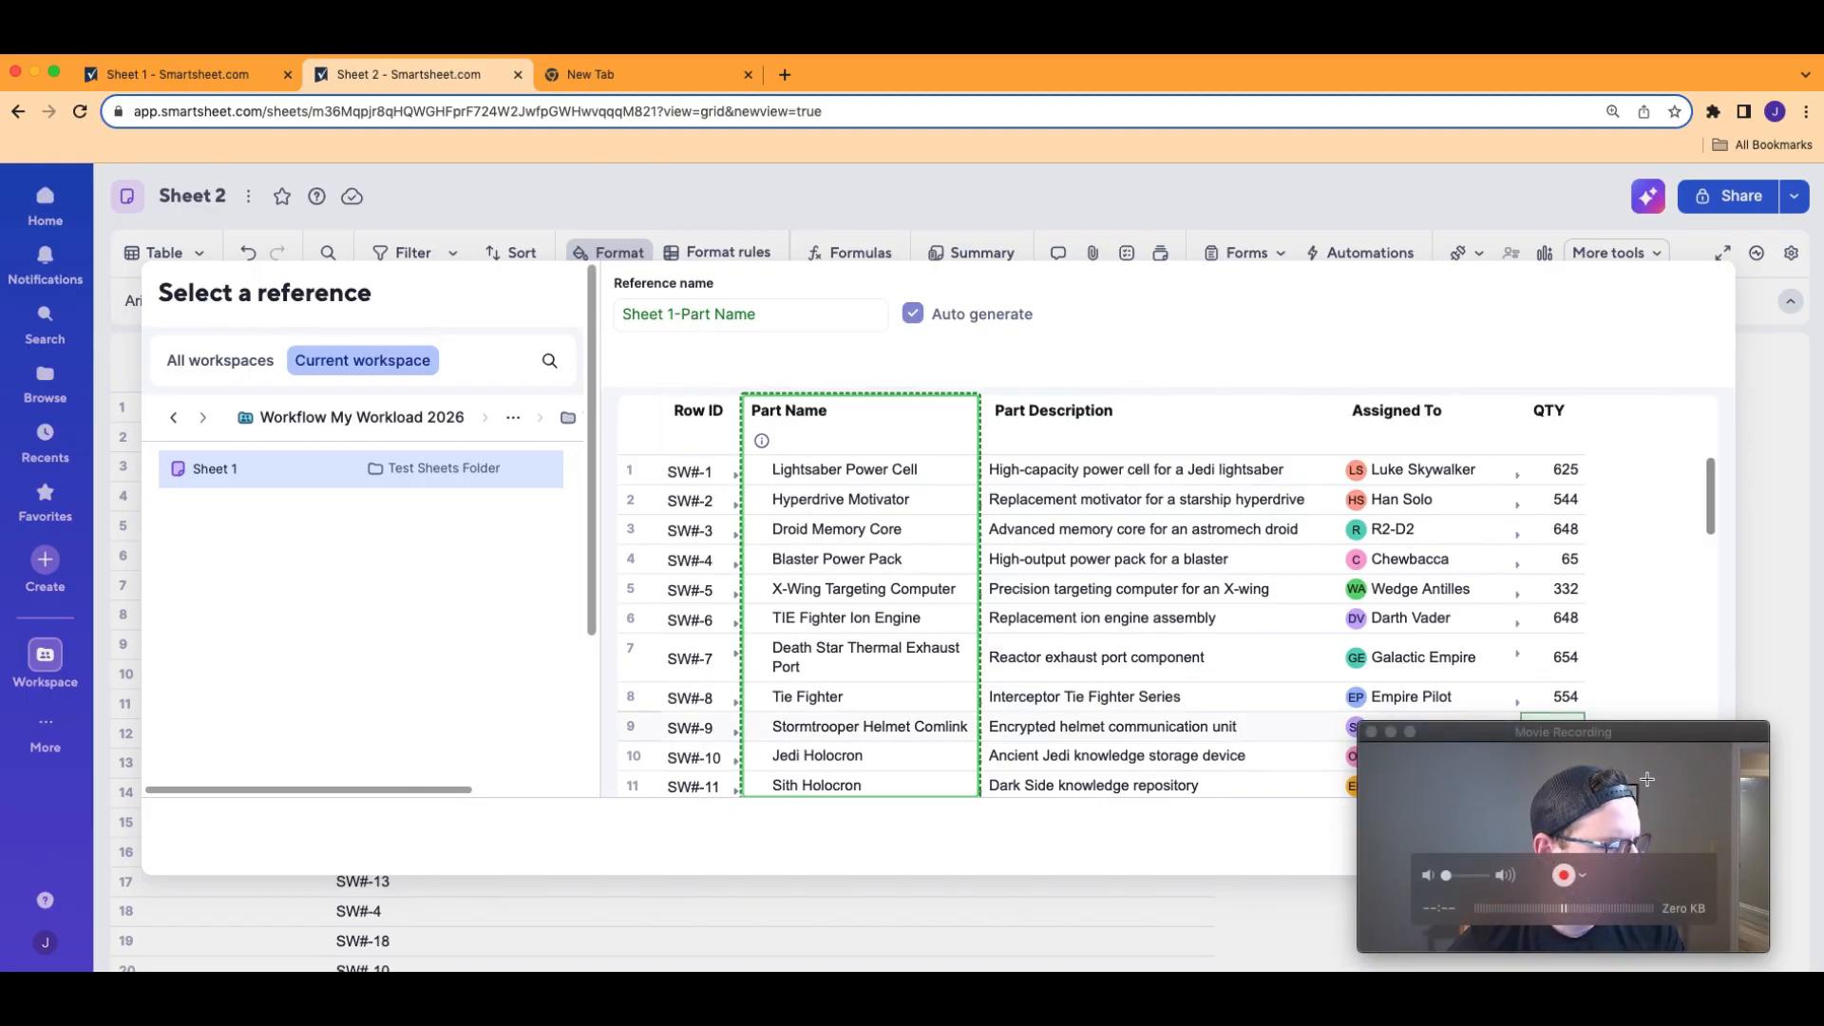
left_click_drag(1615, 736, 1355, 763)
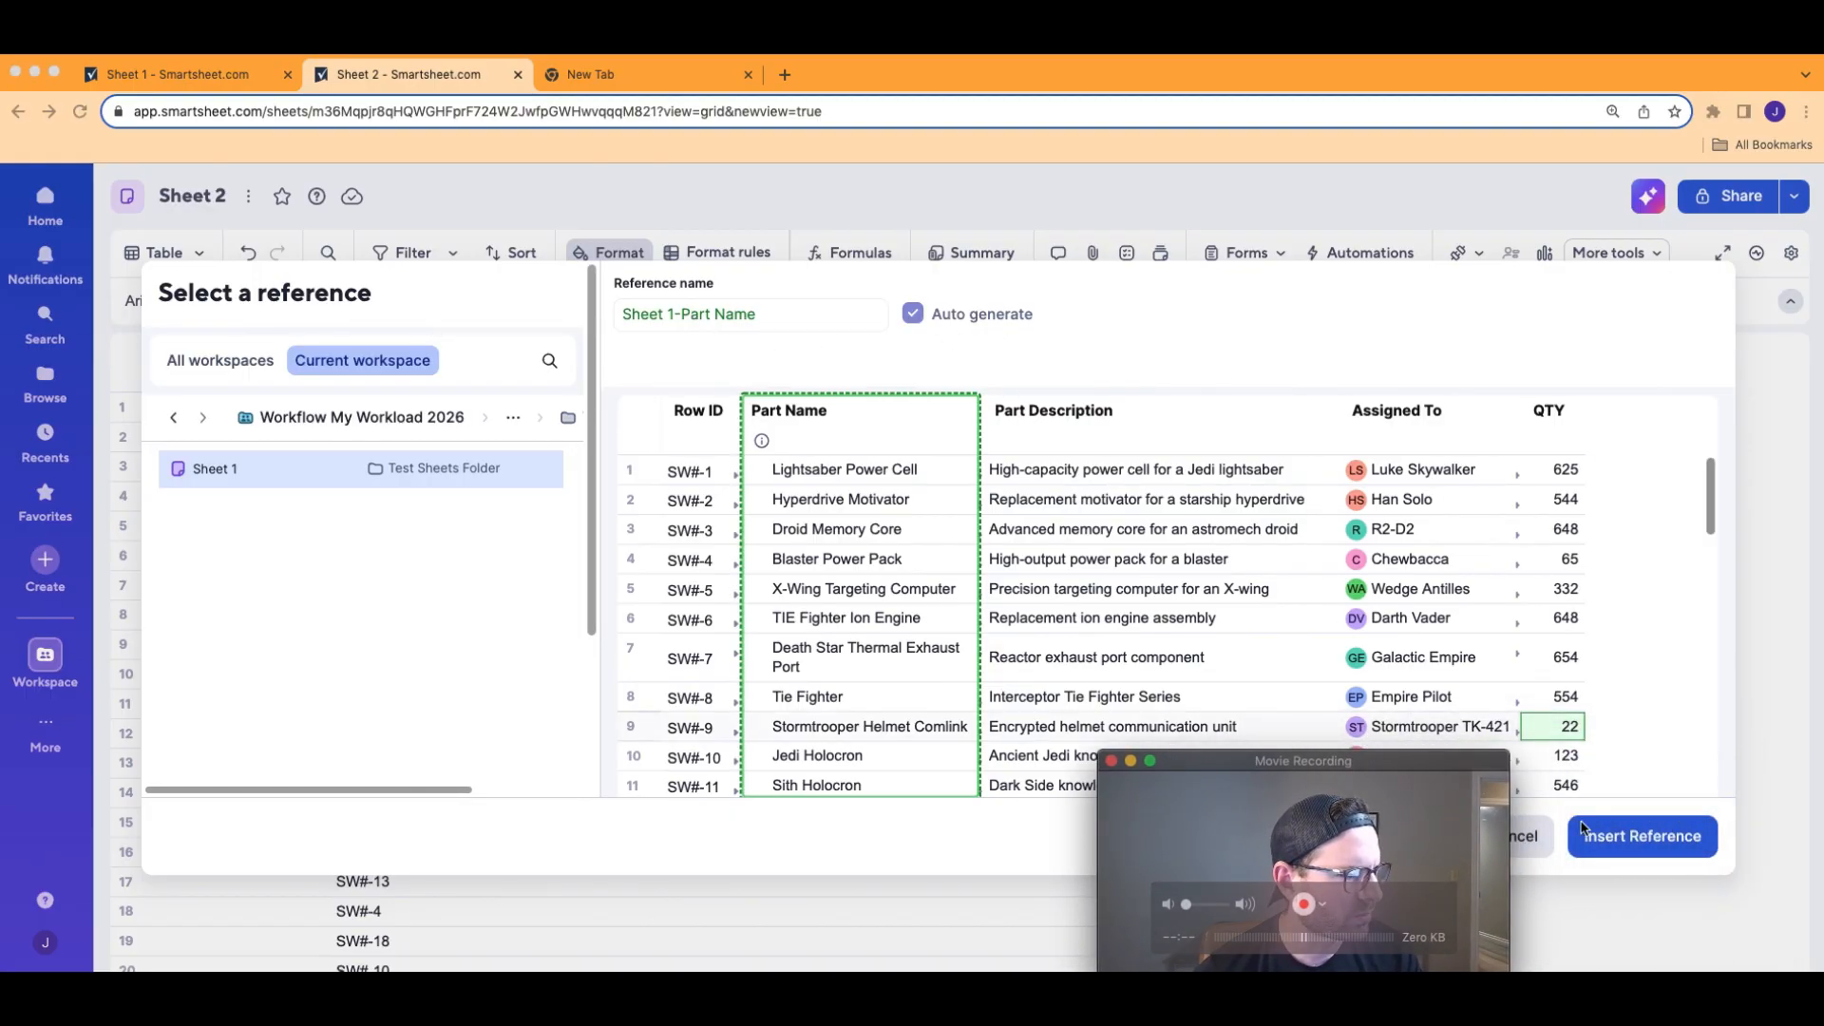
left_click(1659, 845)
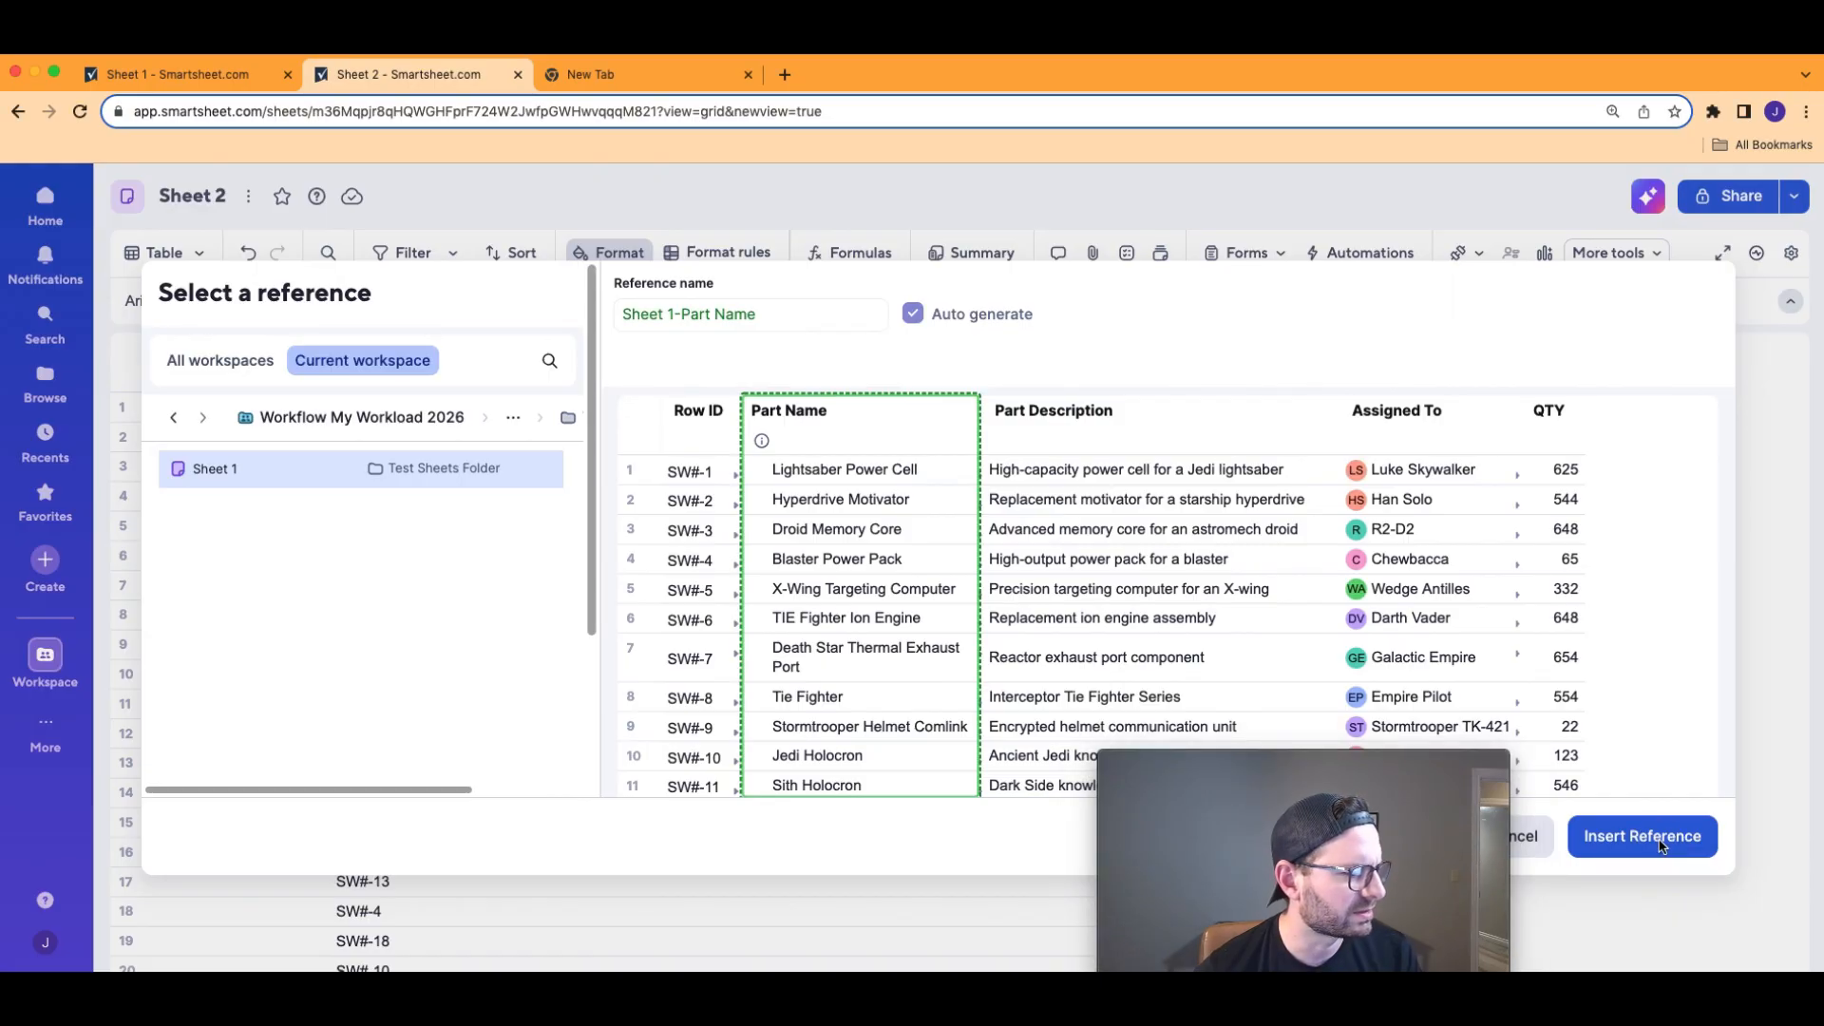
left_click(1660, 844)
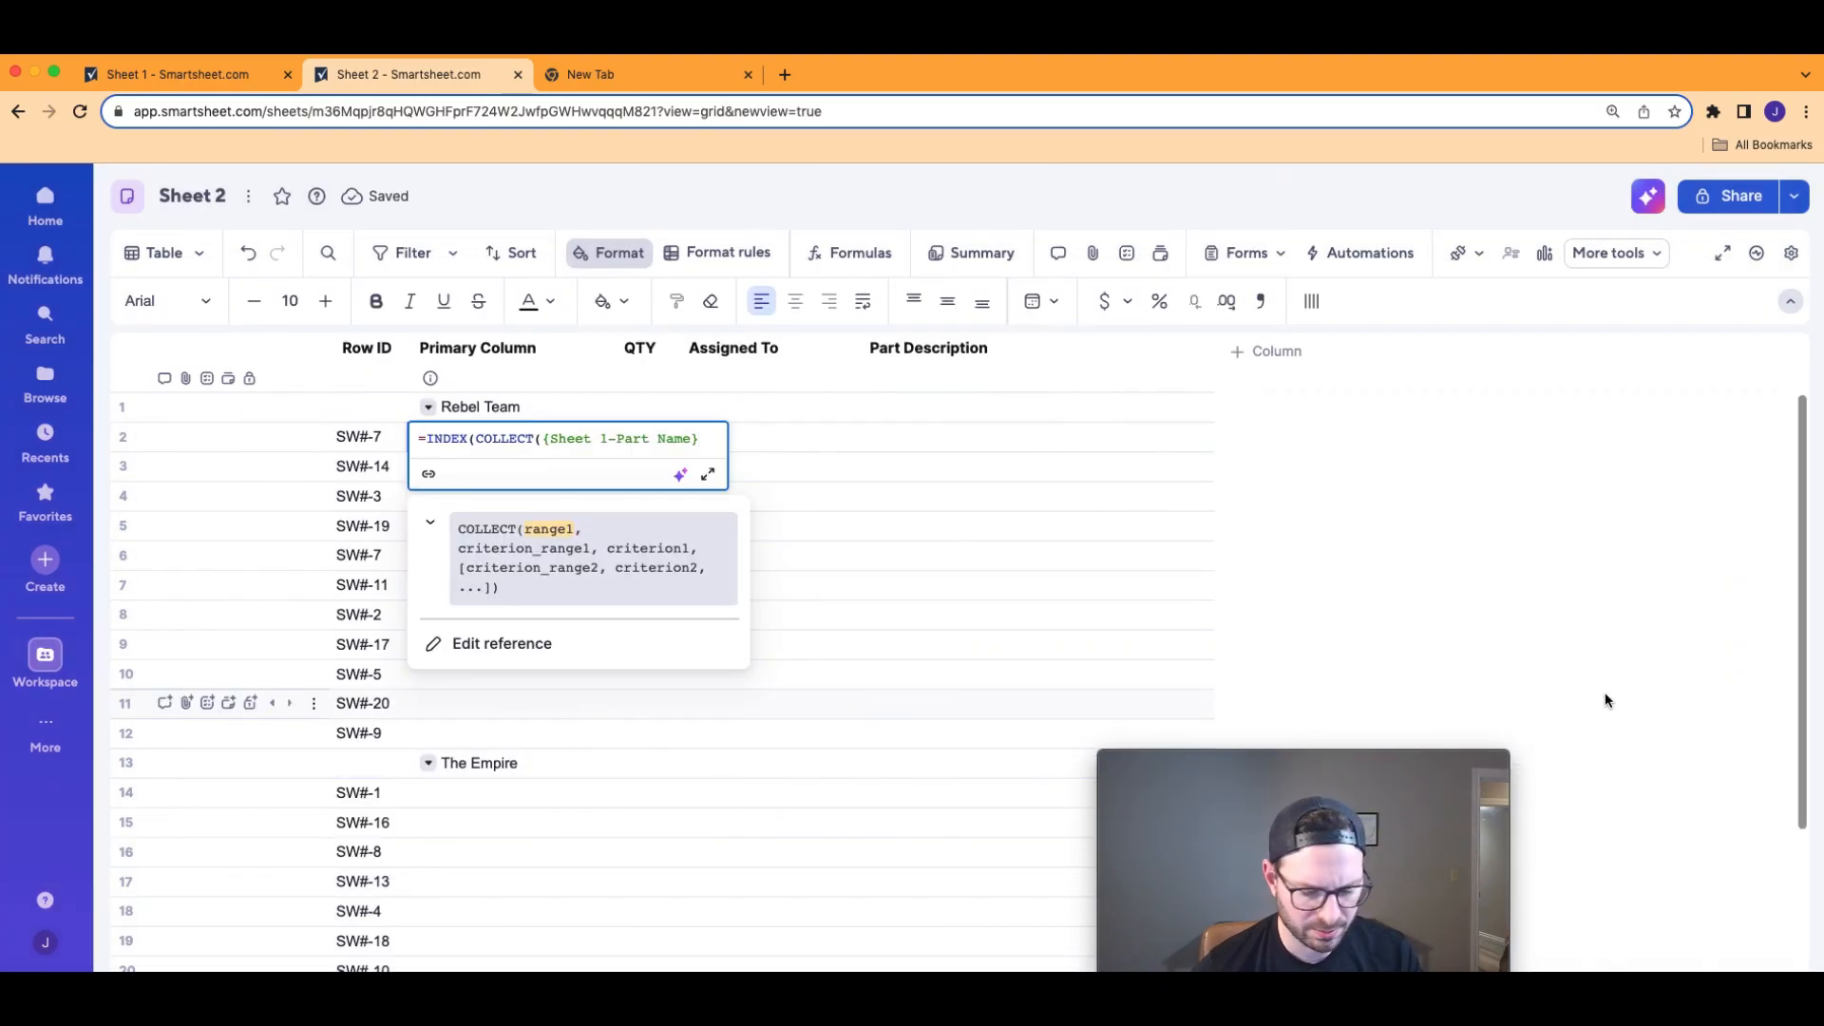
Add the Row ID column of Sheet 1 as COLLECT's criterion range.
type(",")
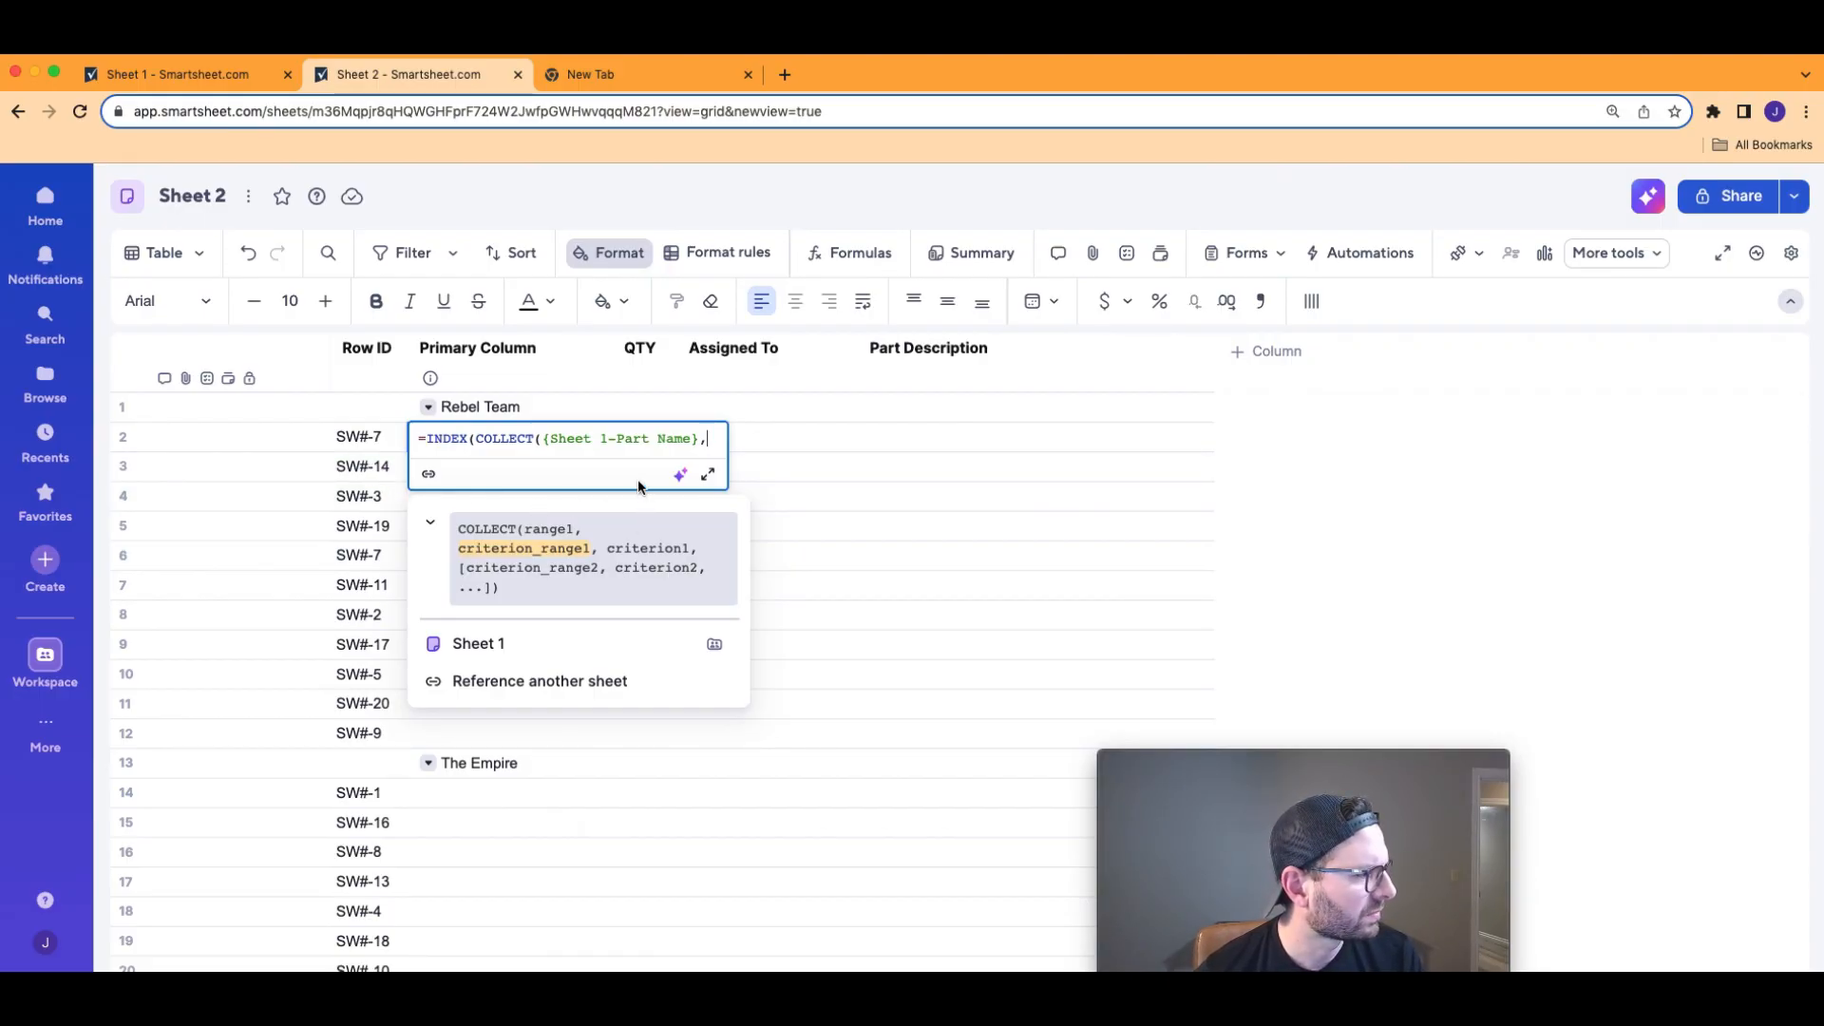
left_click(558, 684)
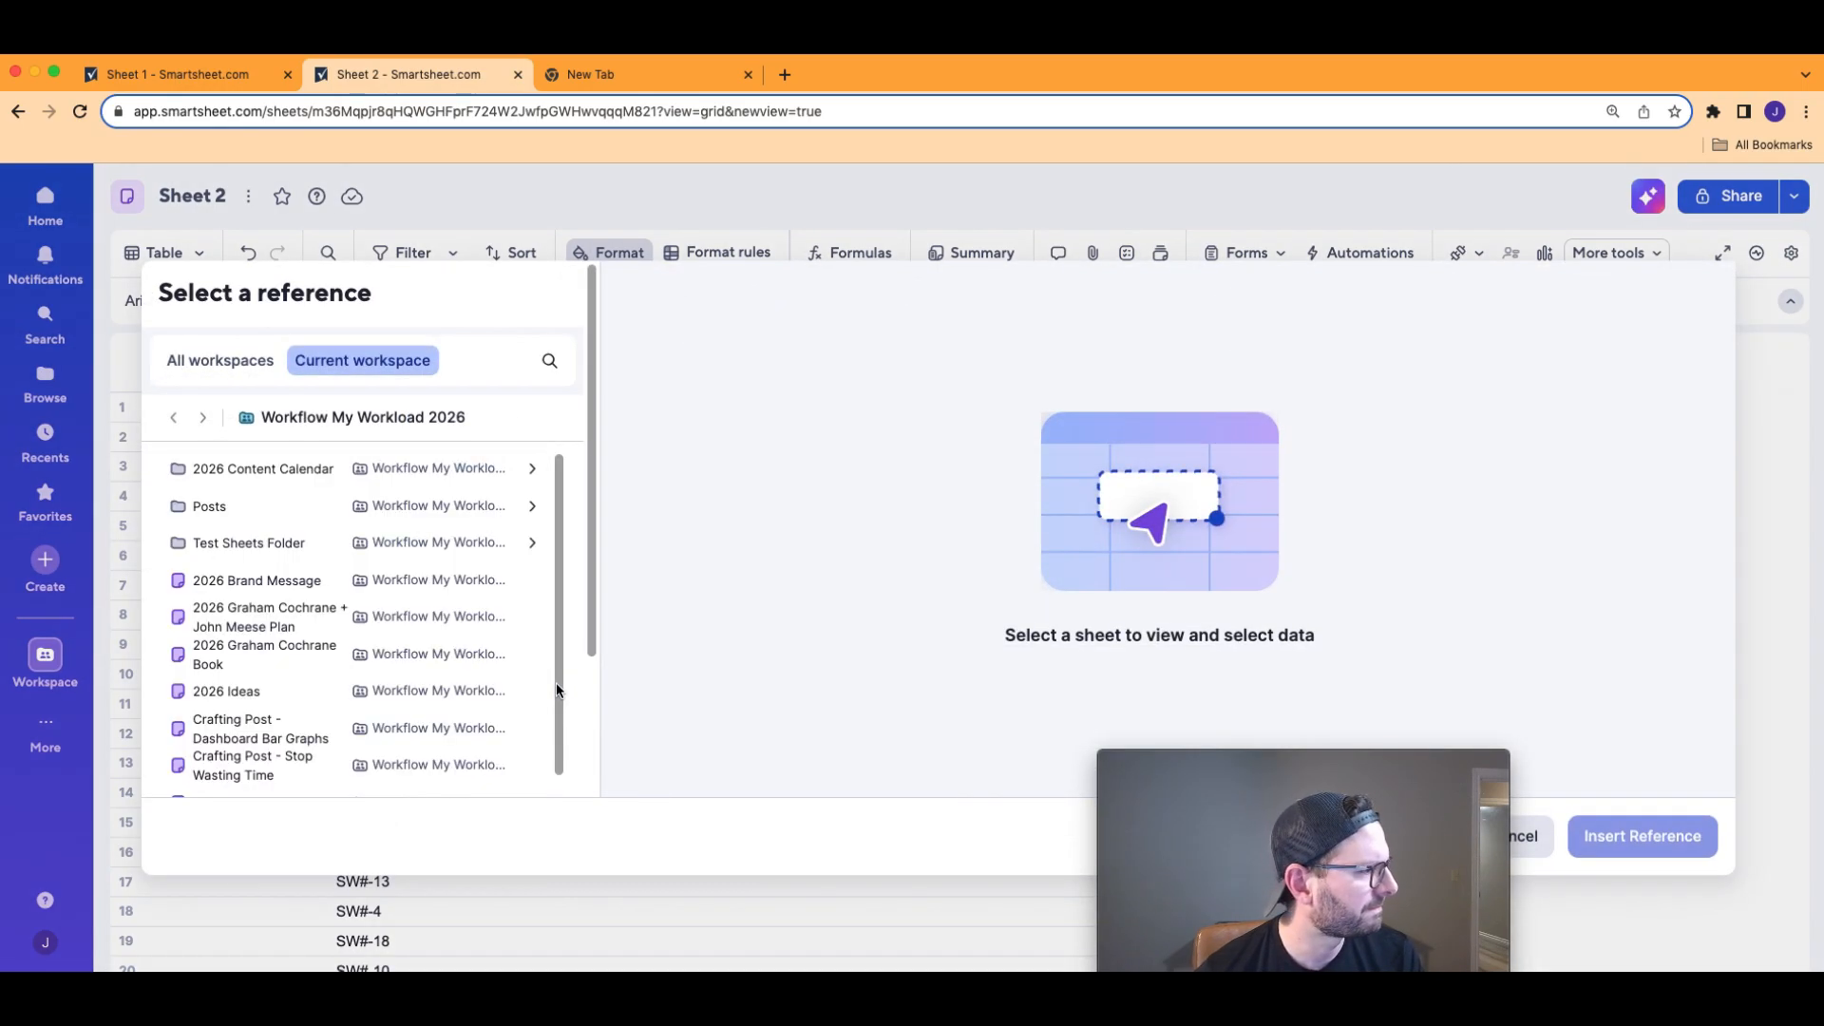
left_click(276, 547)
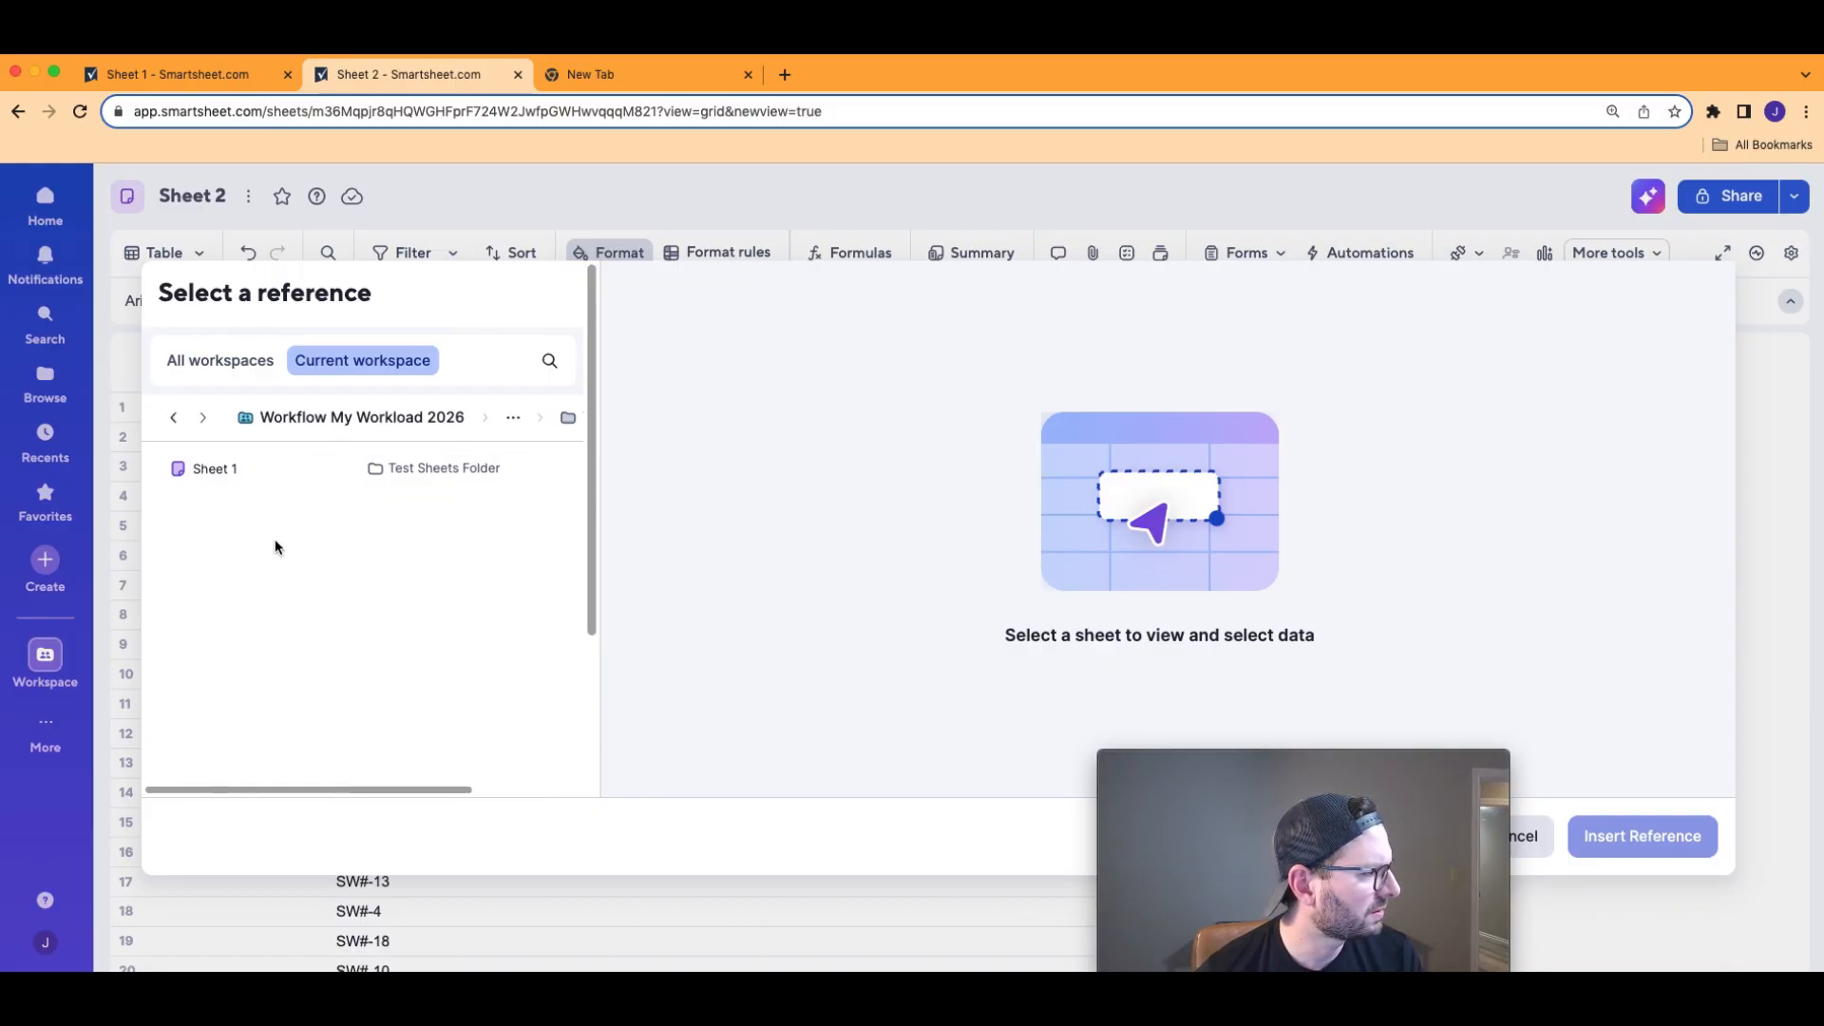
left_click(228, 475)
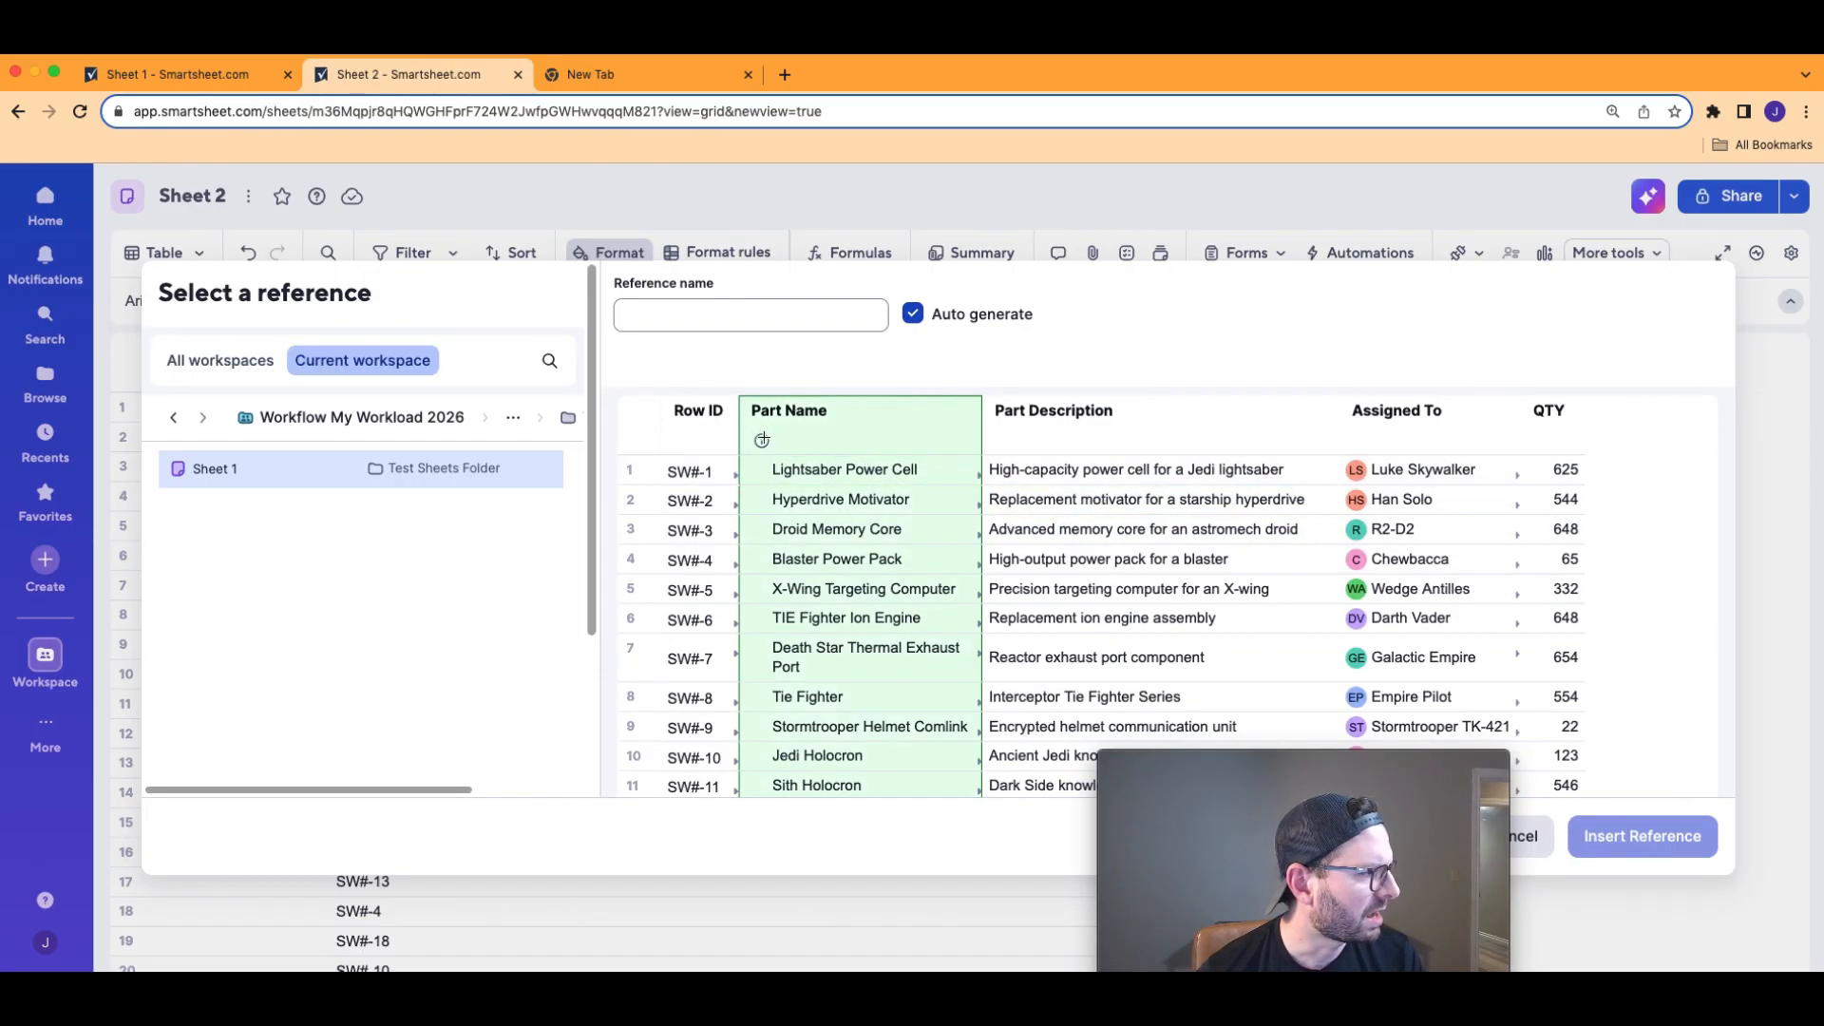
left_click(696, 413)
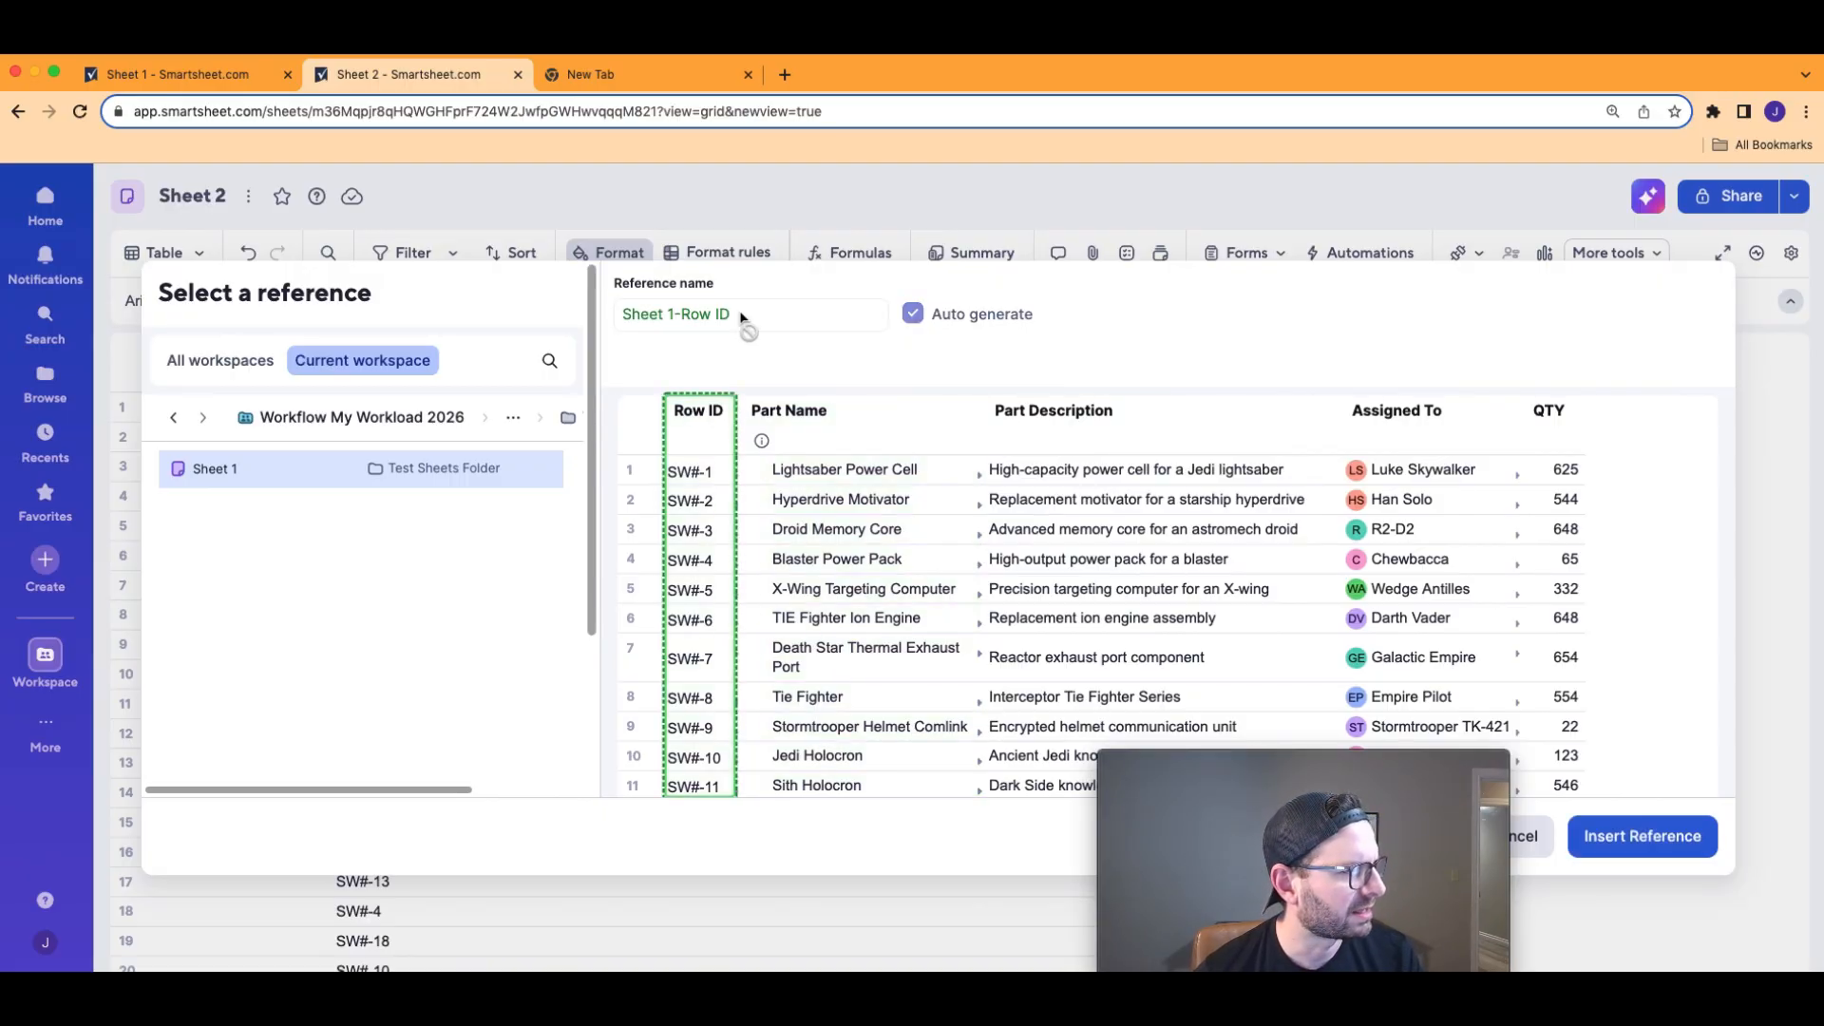
left_click(1664, 848)
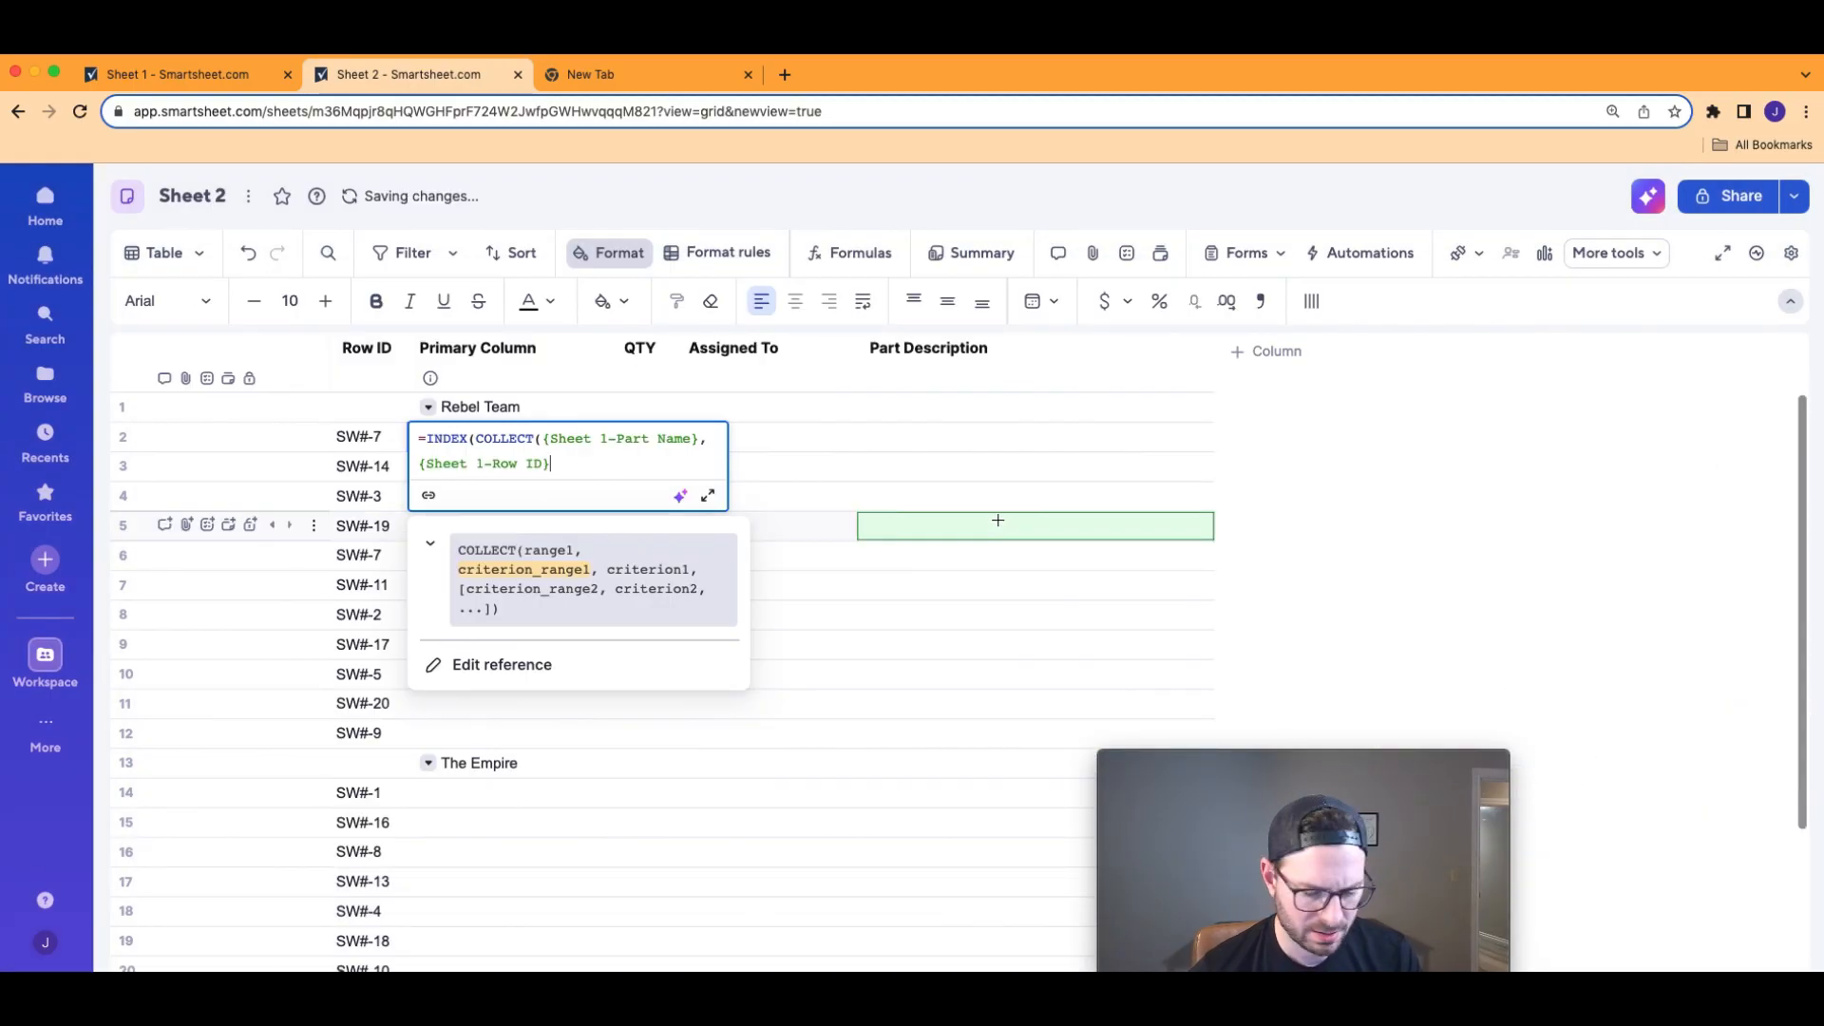
type(",")
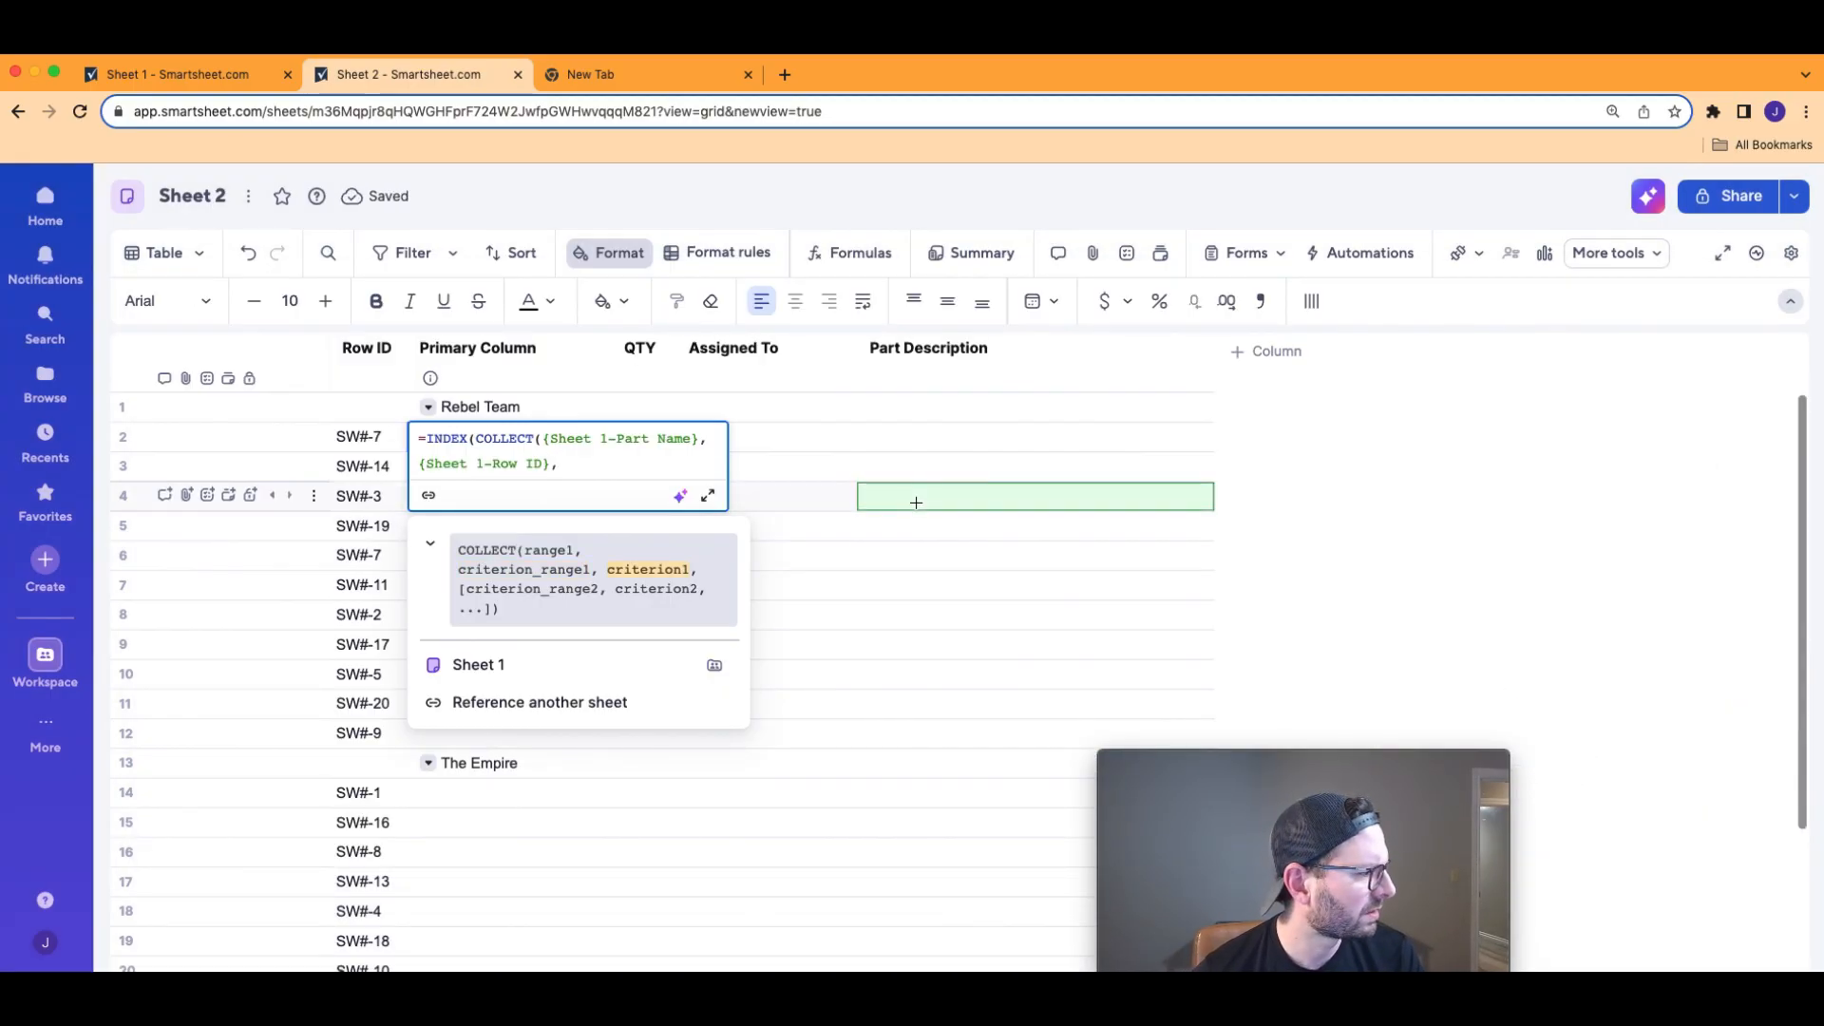
left_click(362, 436)
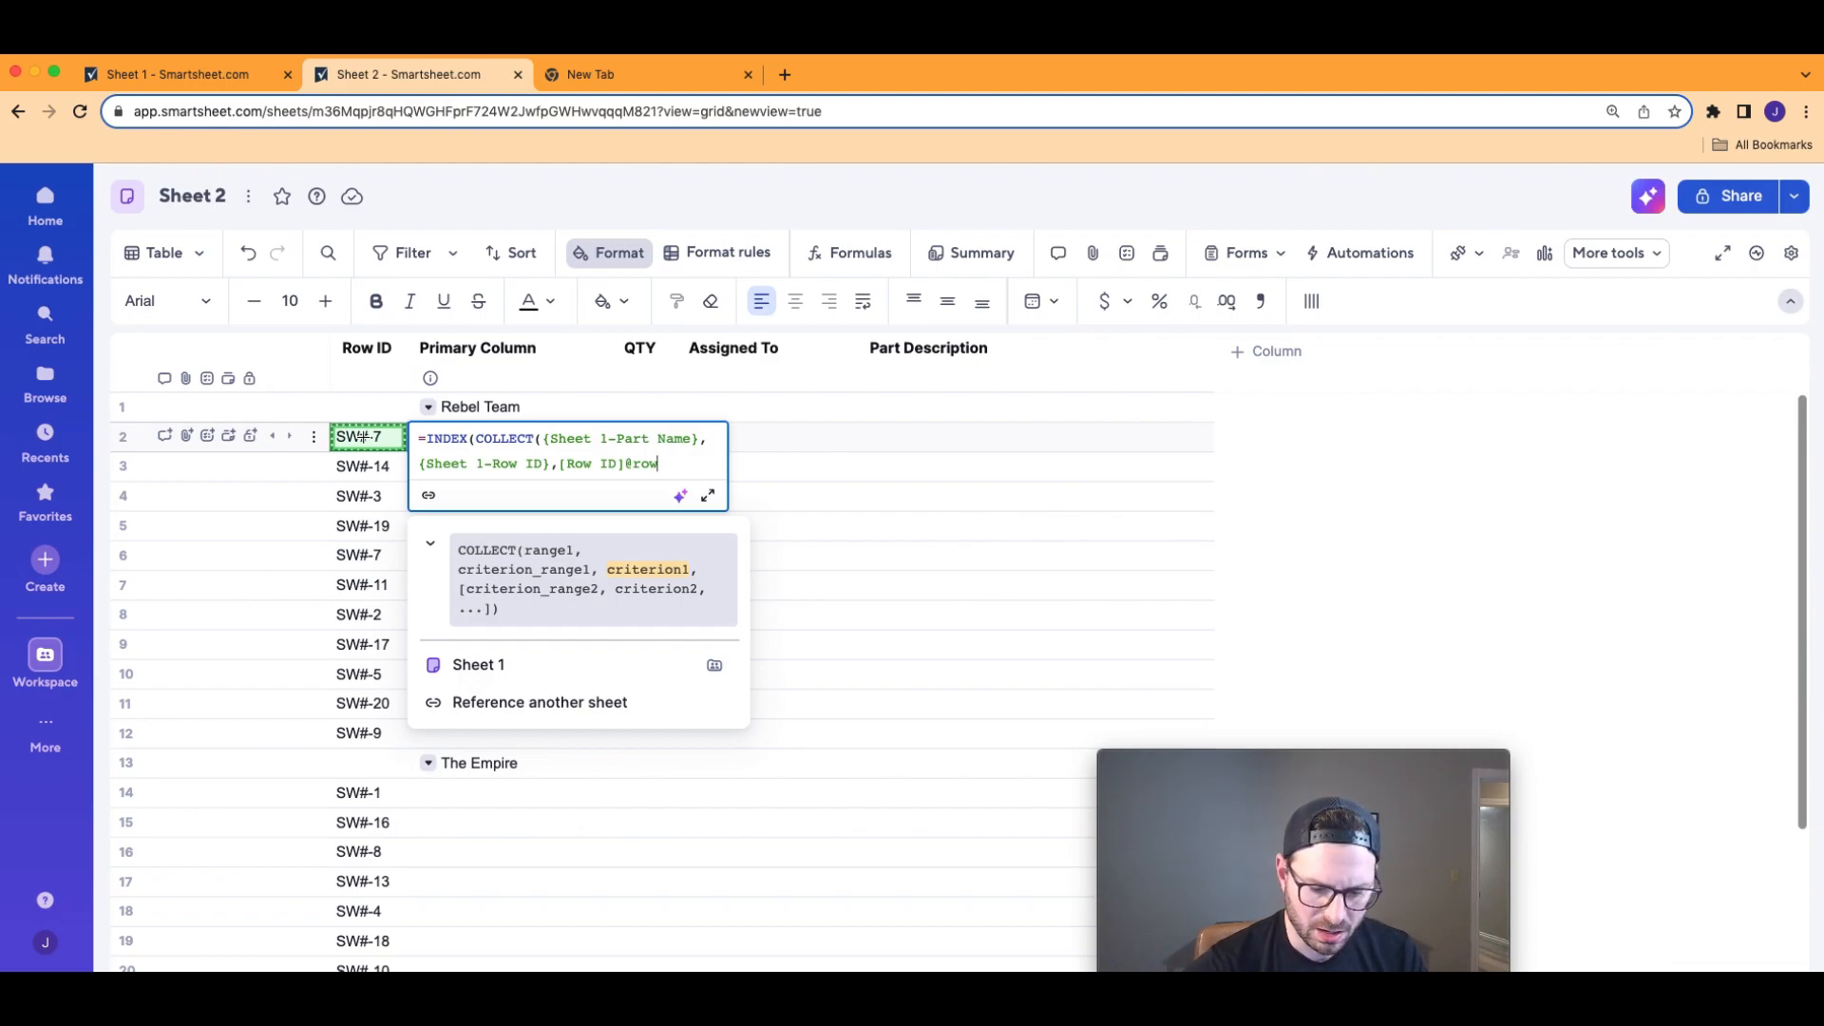
type(")")
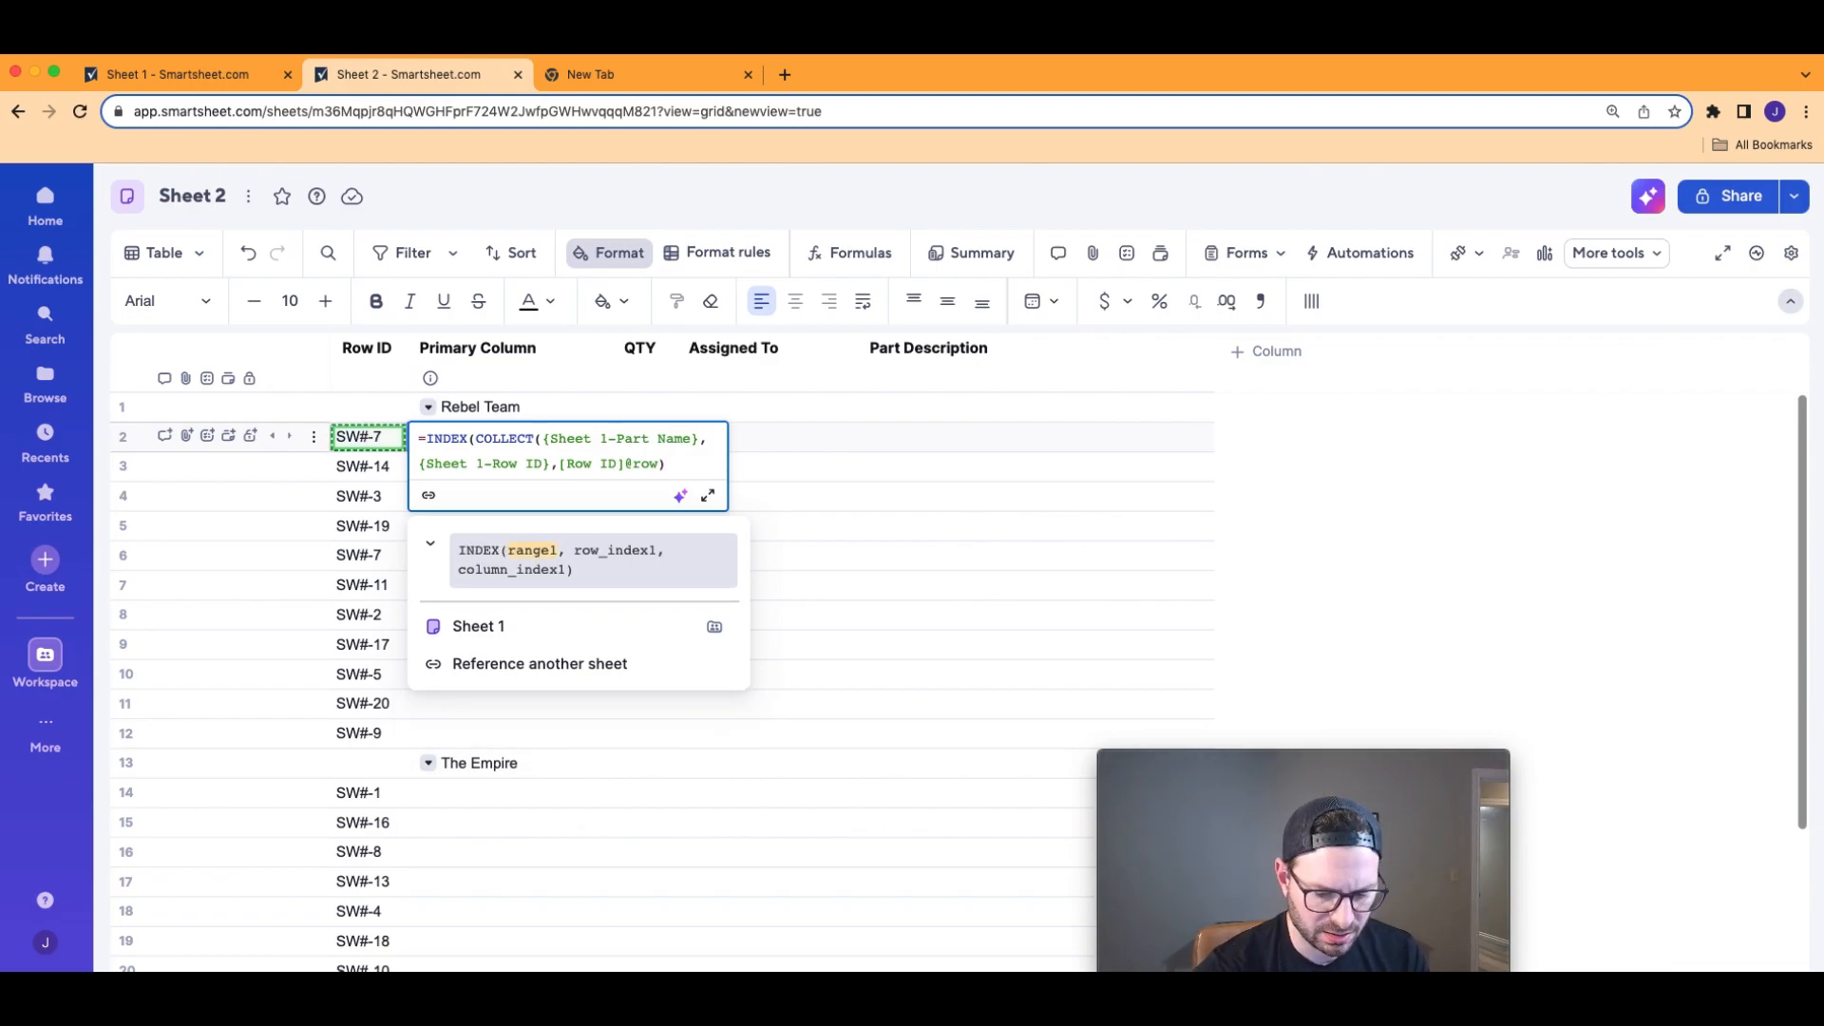
type(",1")
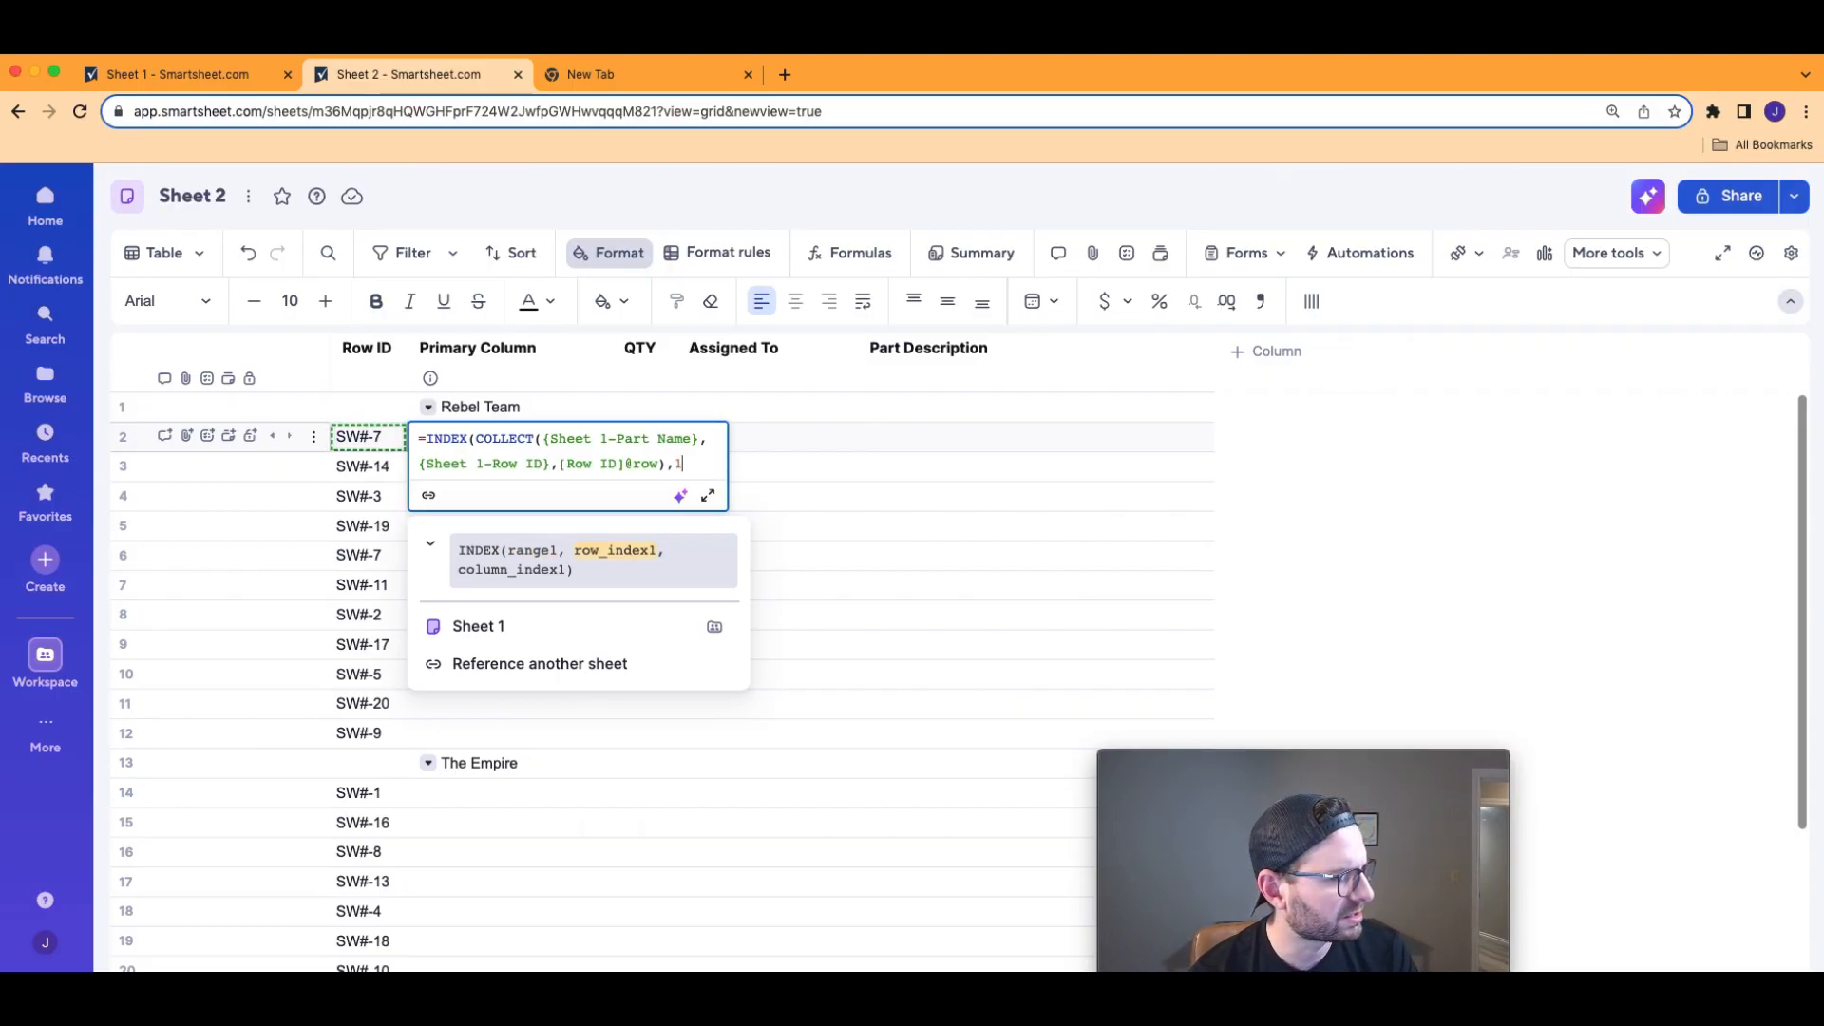
key("Return")
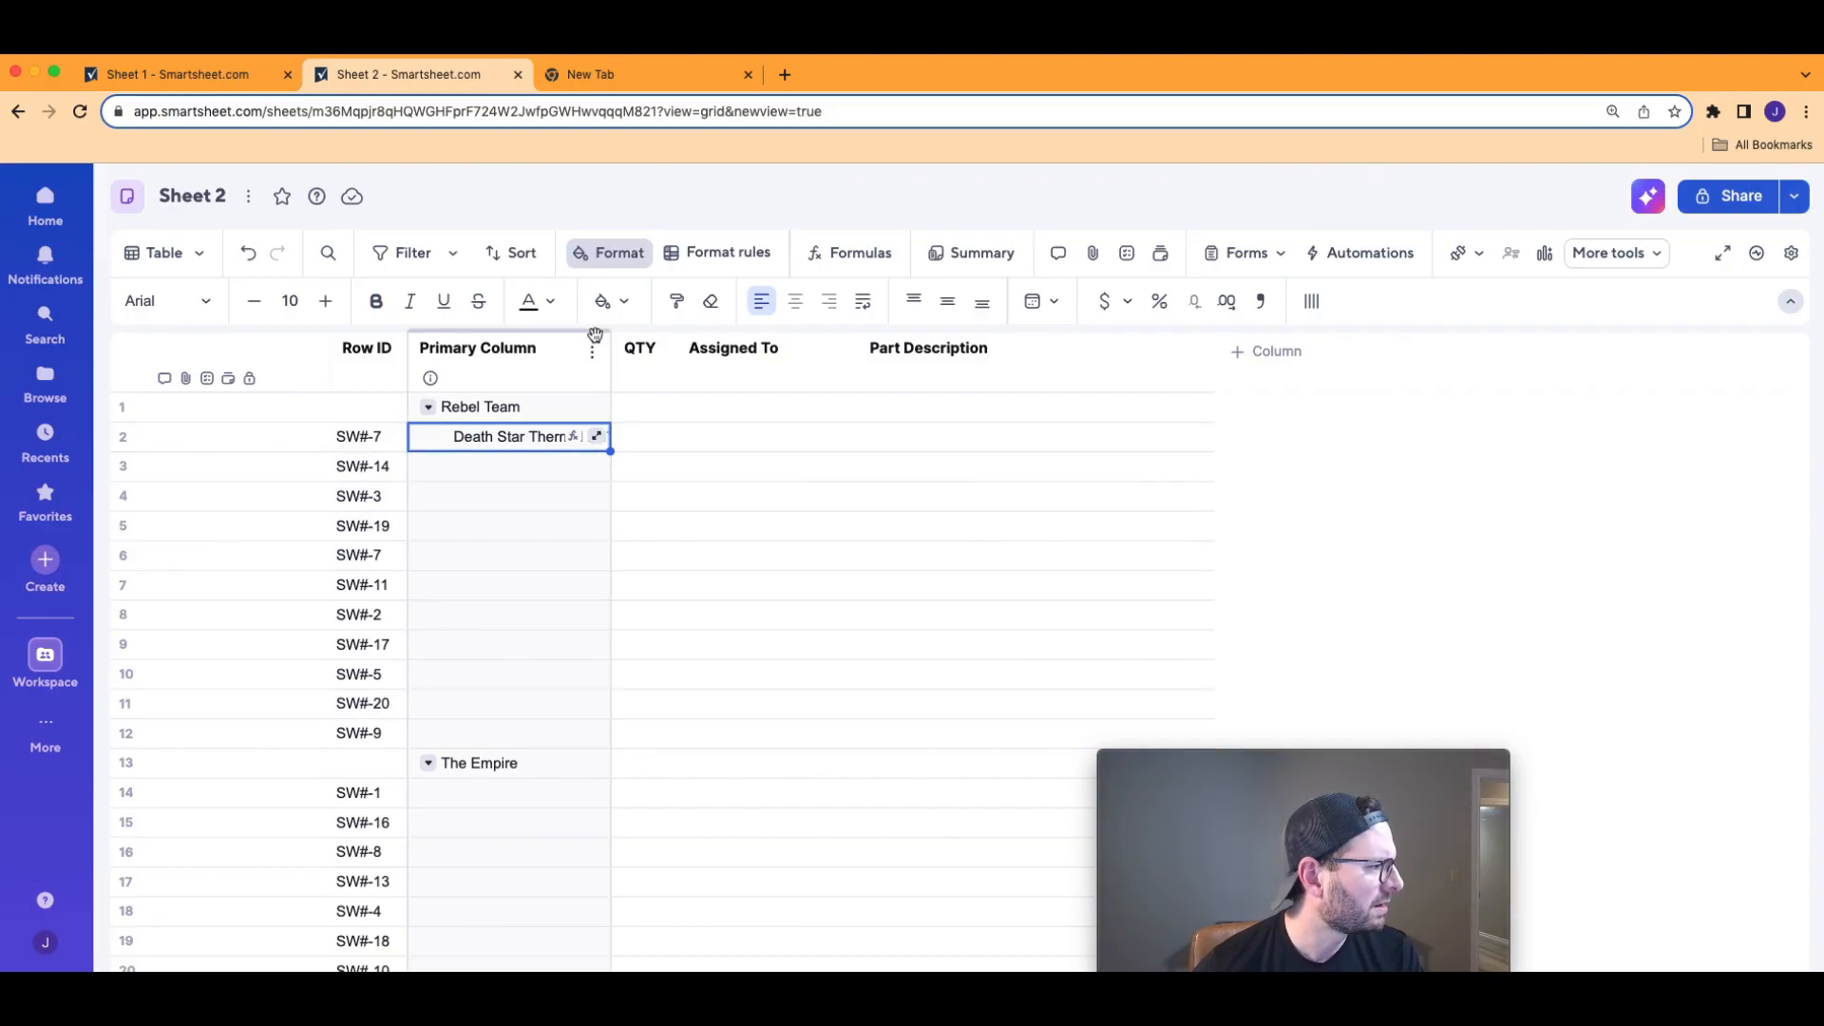
left_click_drag(609, 354, 722, 359)
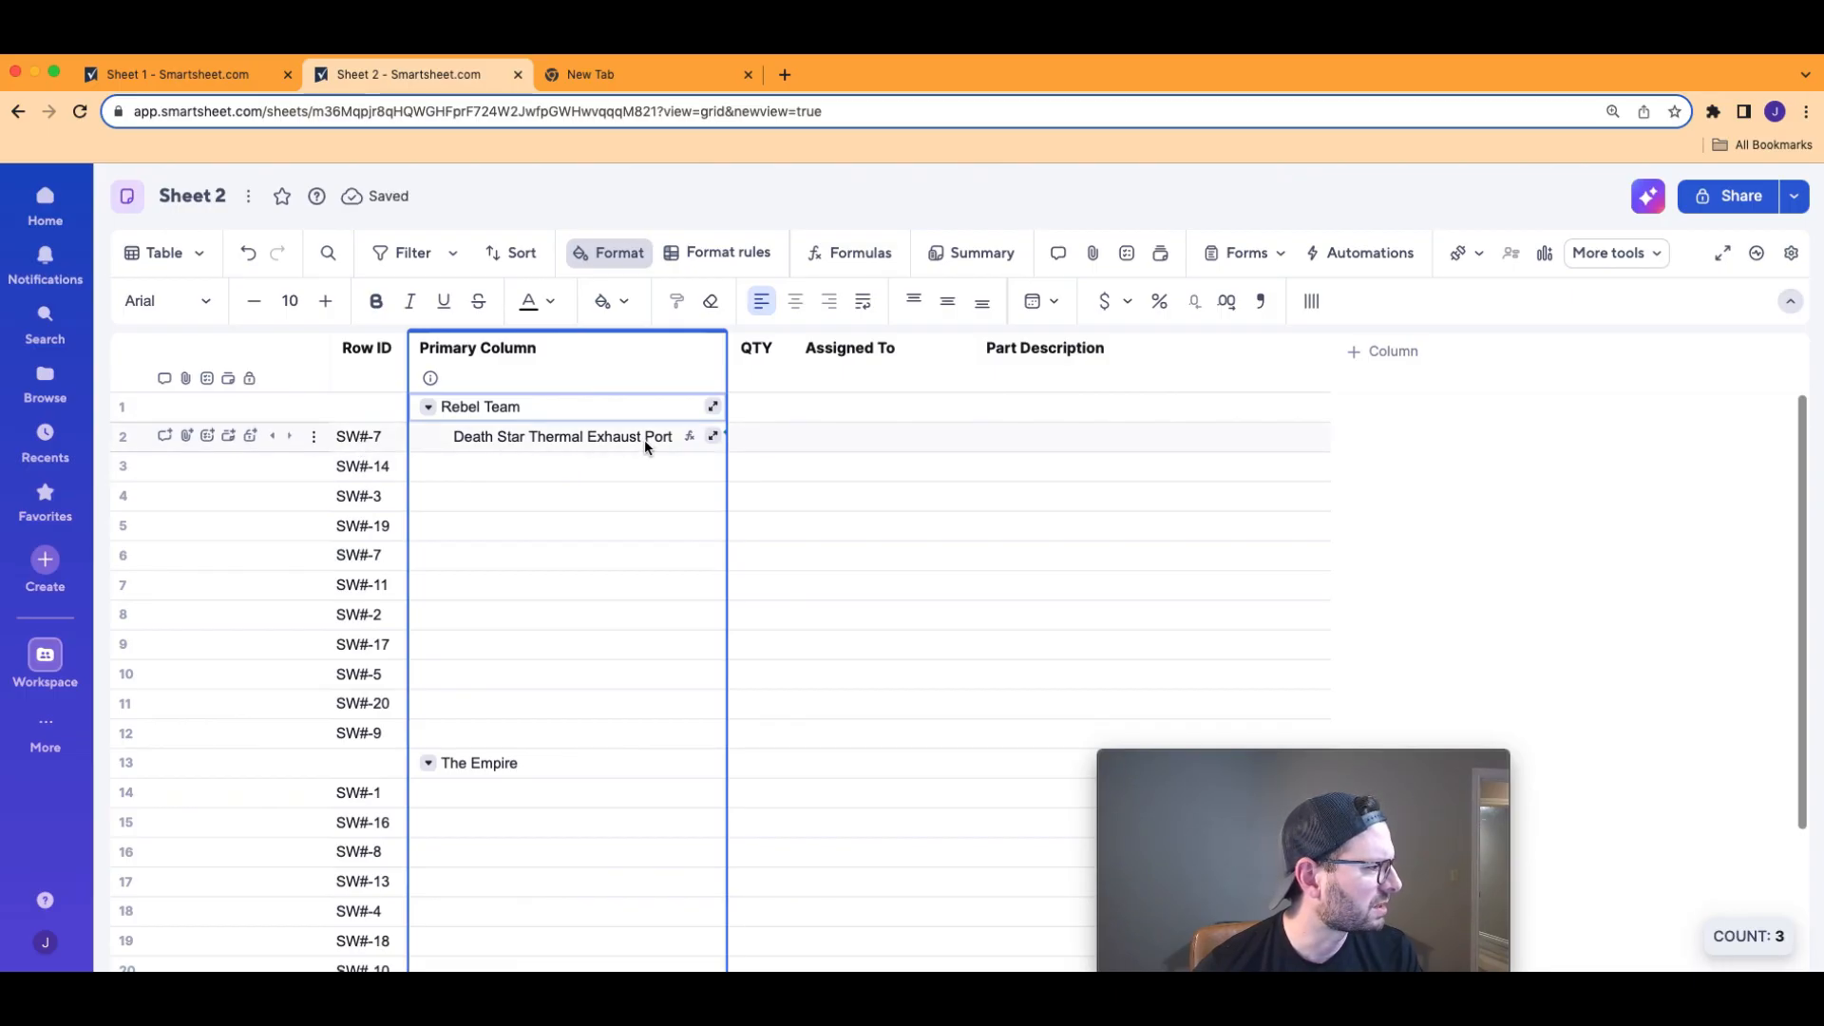
Check the part name of SW#-7 in Sheet 1 against row 2 of Sheet 2.
left_click(203, 74)
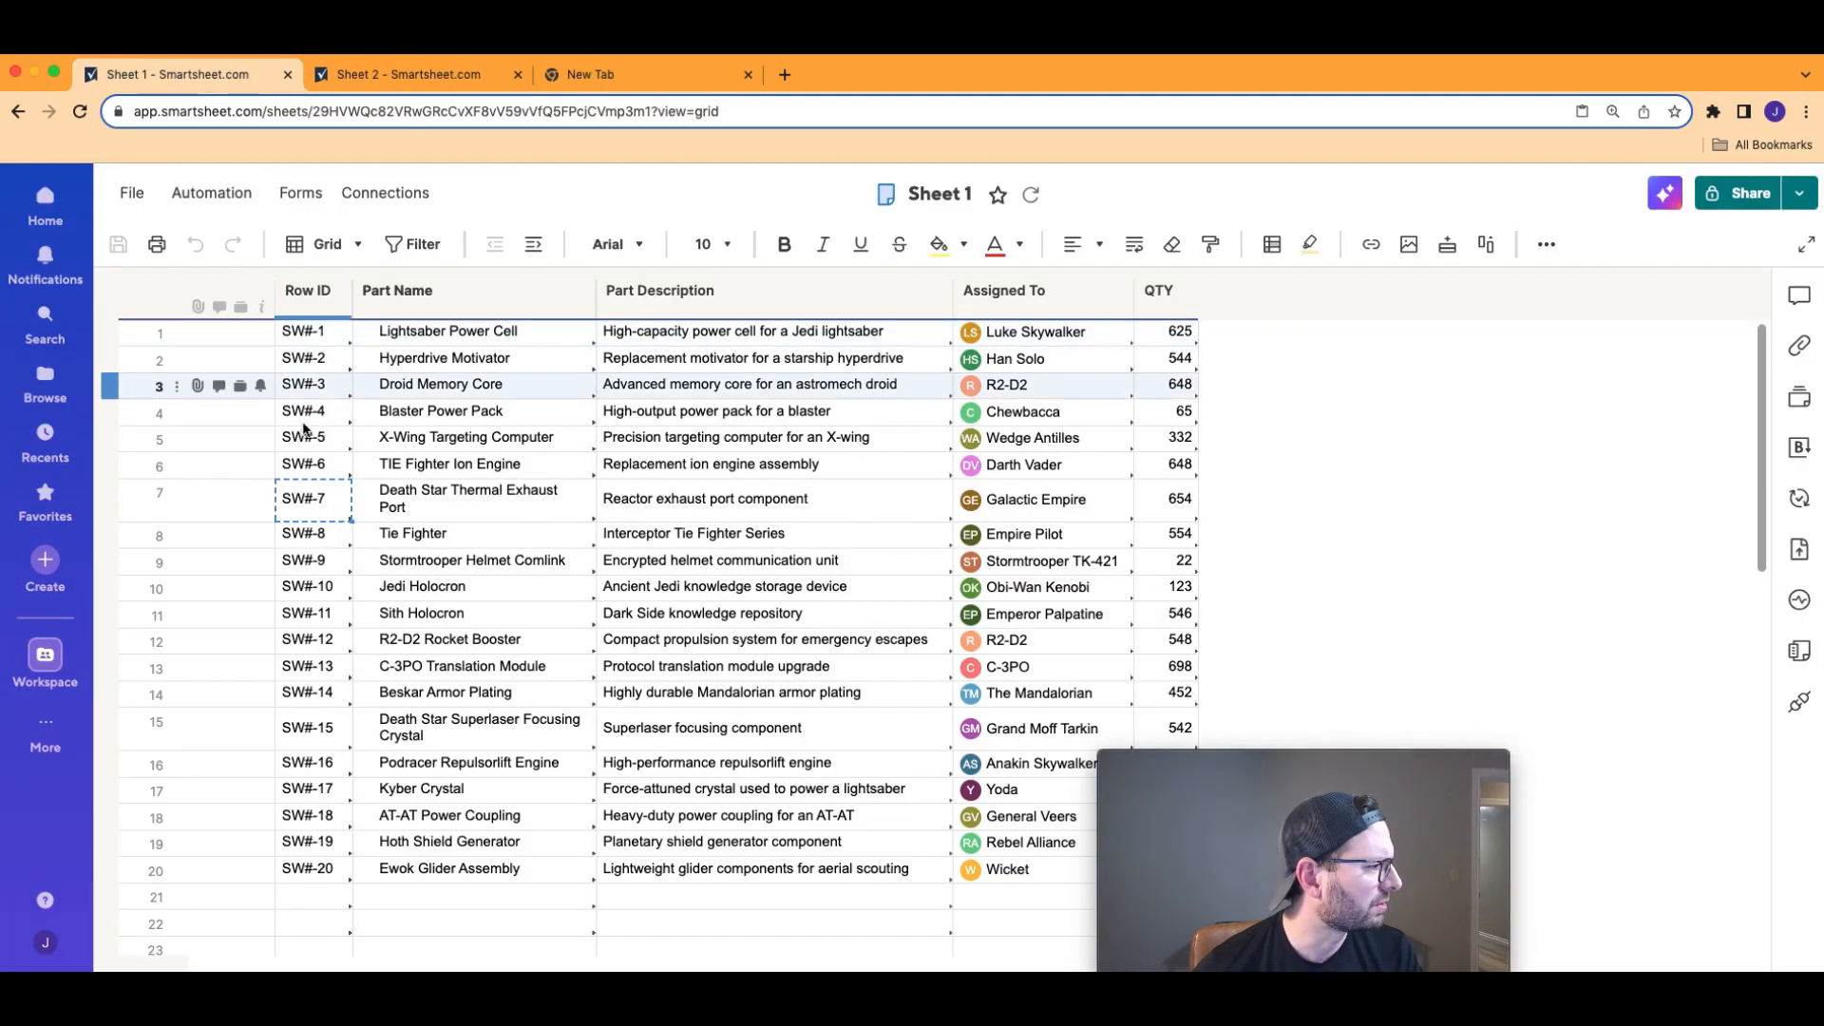
left_click(331, 495)
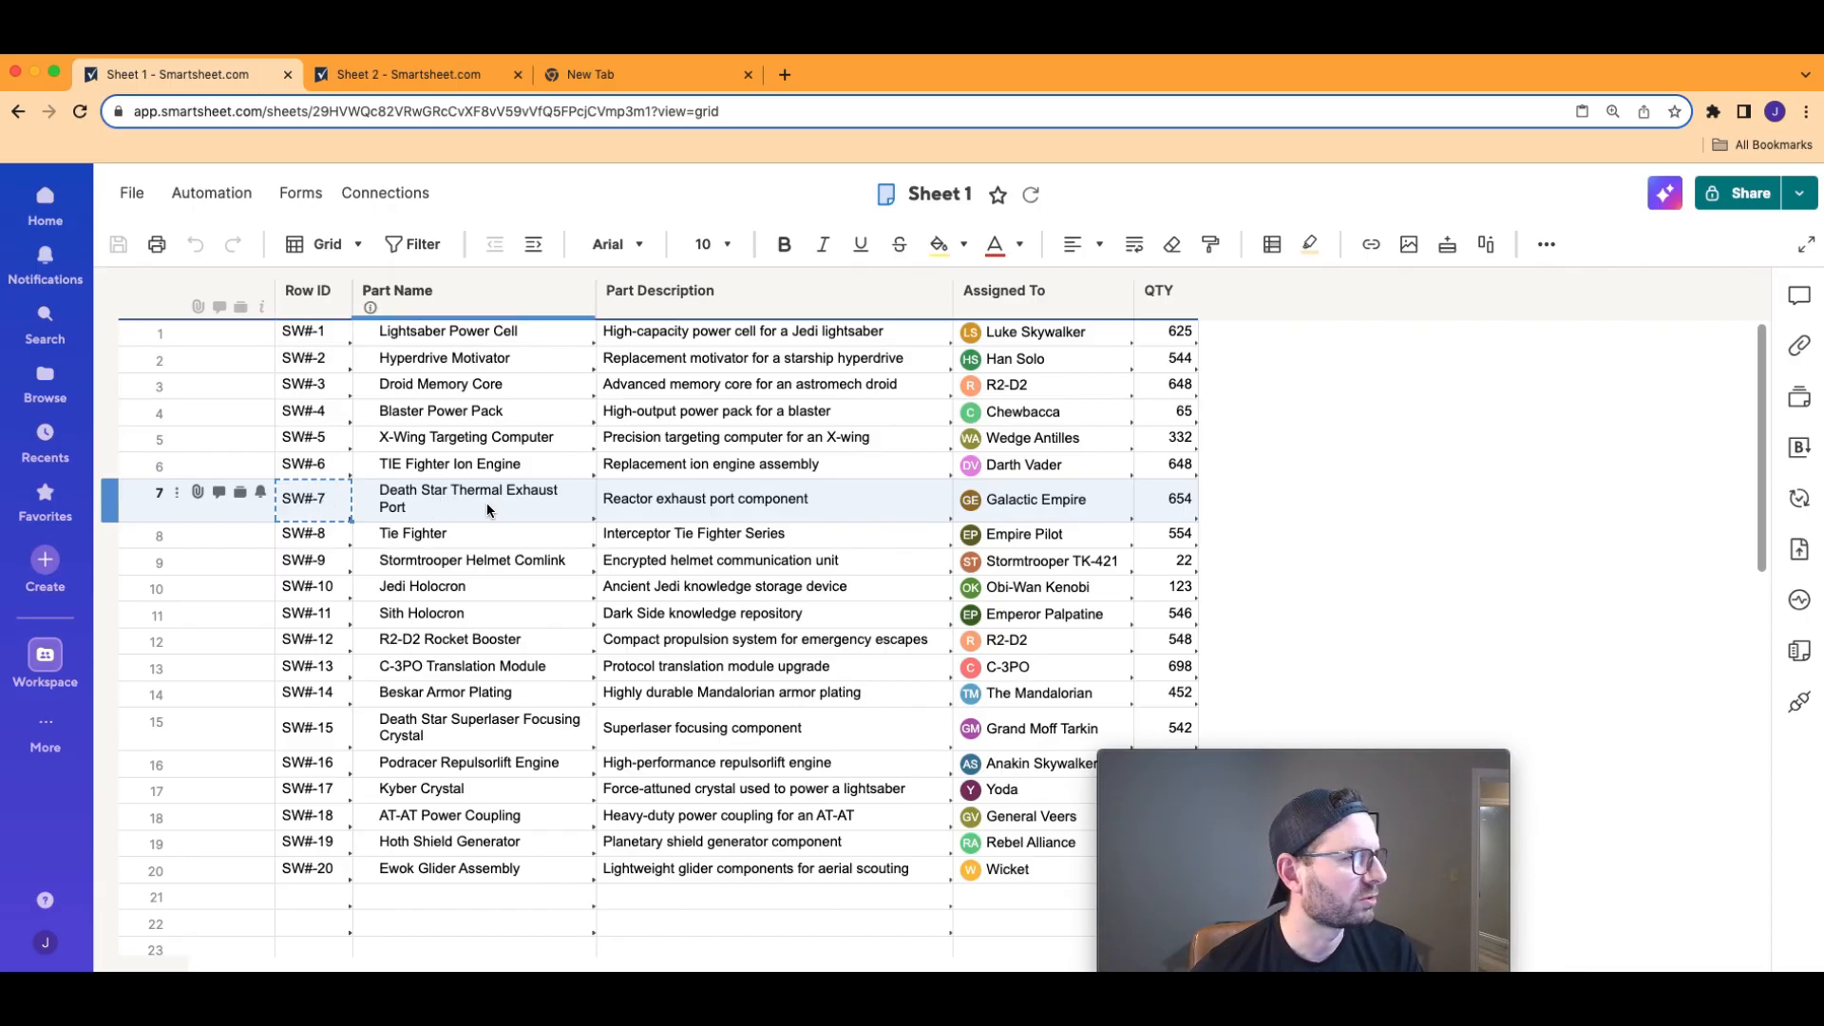
left_click(399, 76)
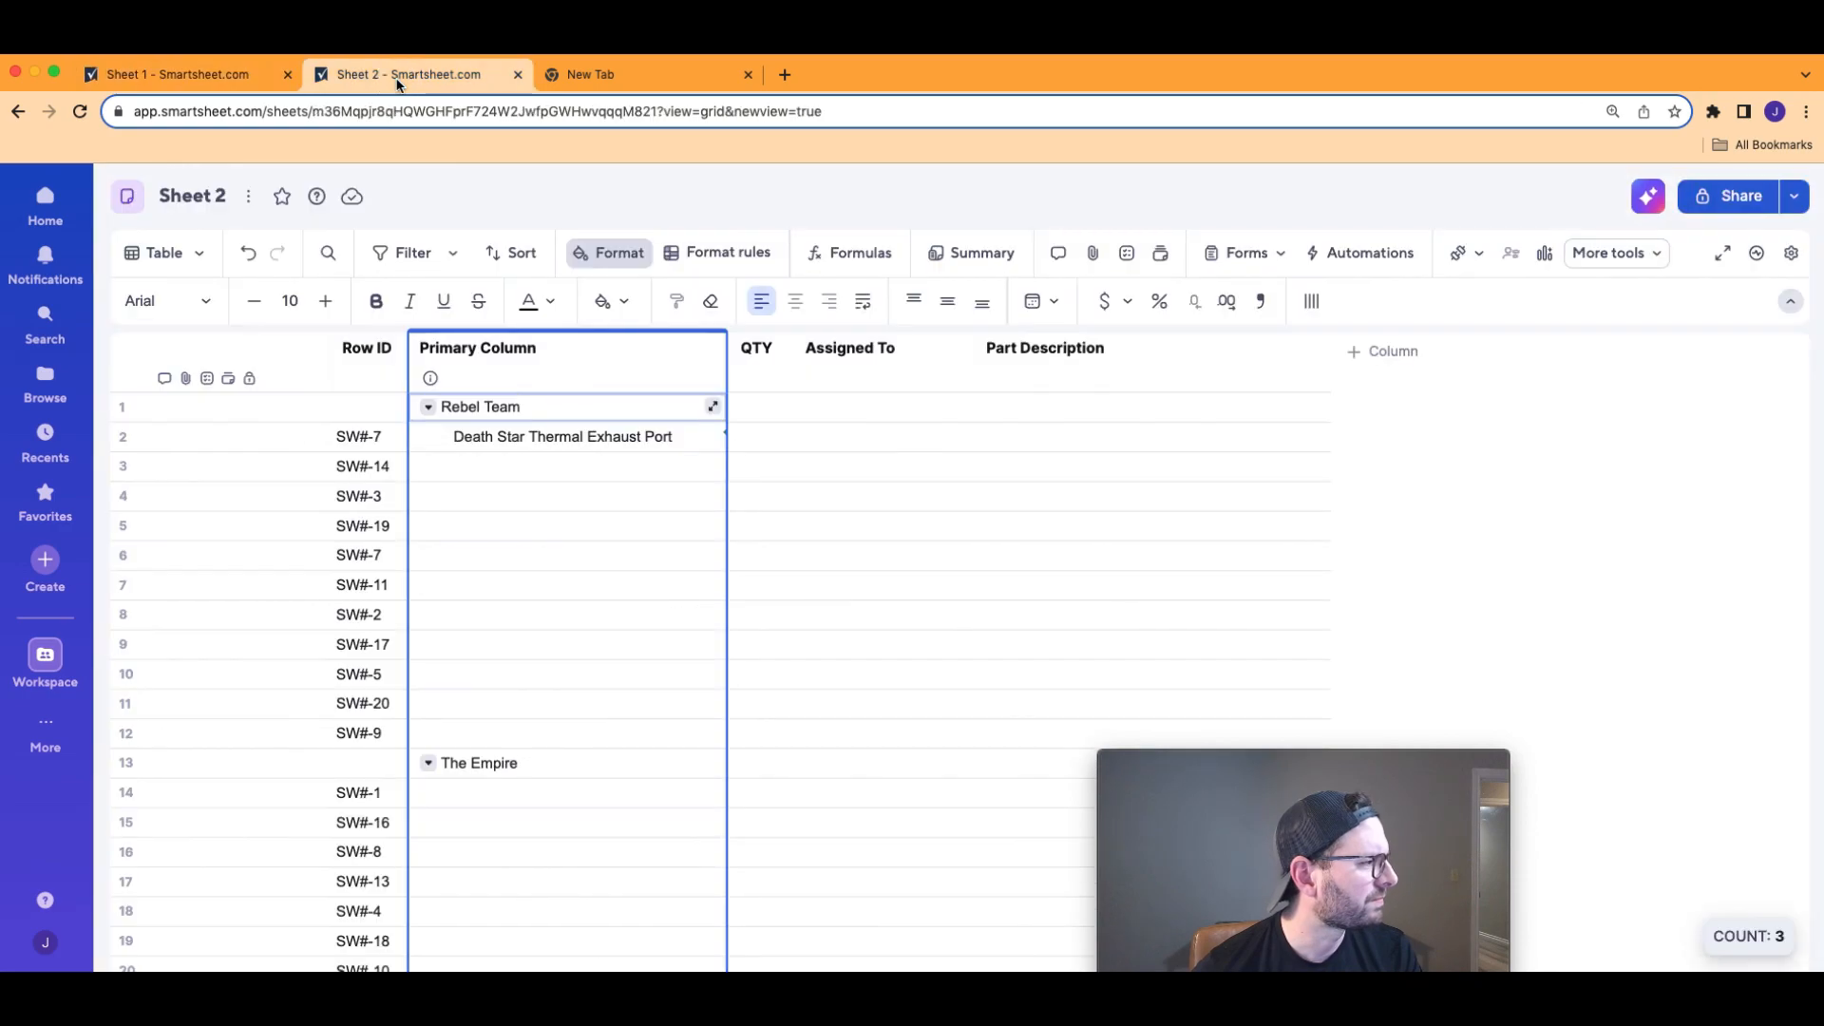
Start an INDEX formula with a nested COLLECT function in row 3 of Primary Column.
double_click(605, 467)
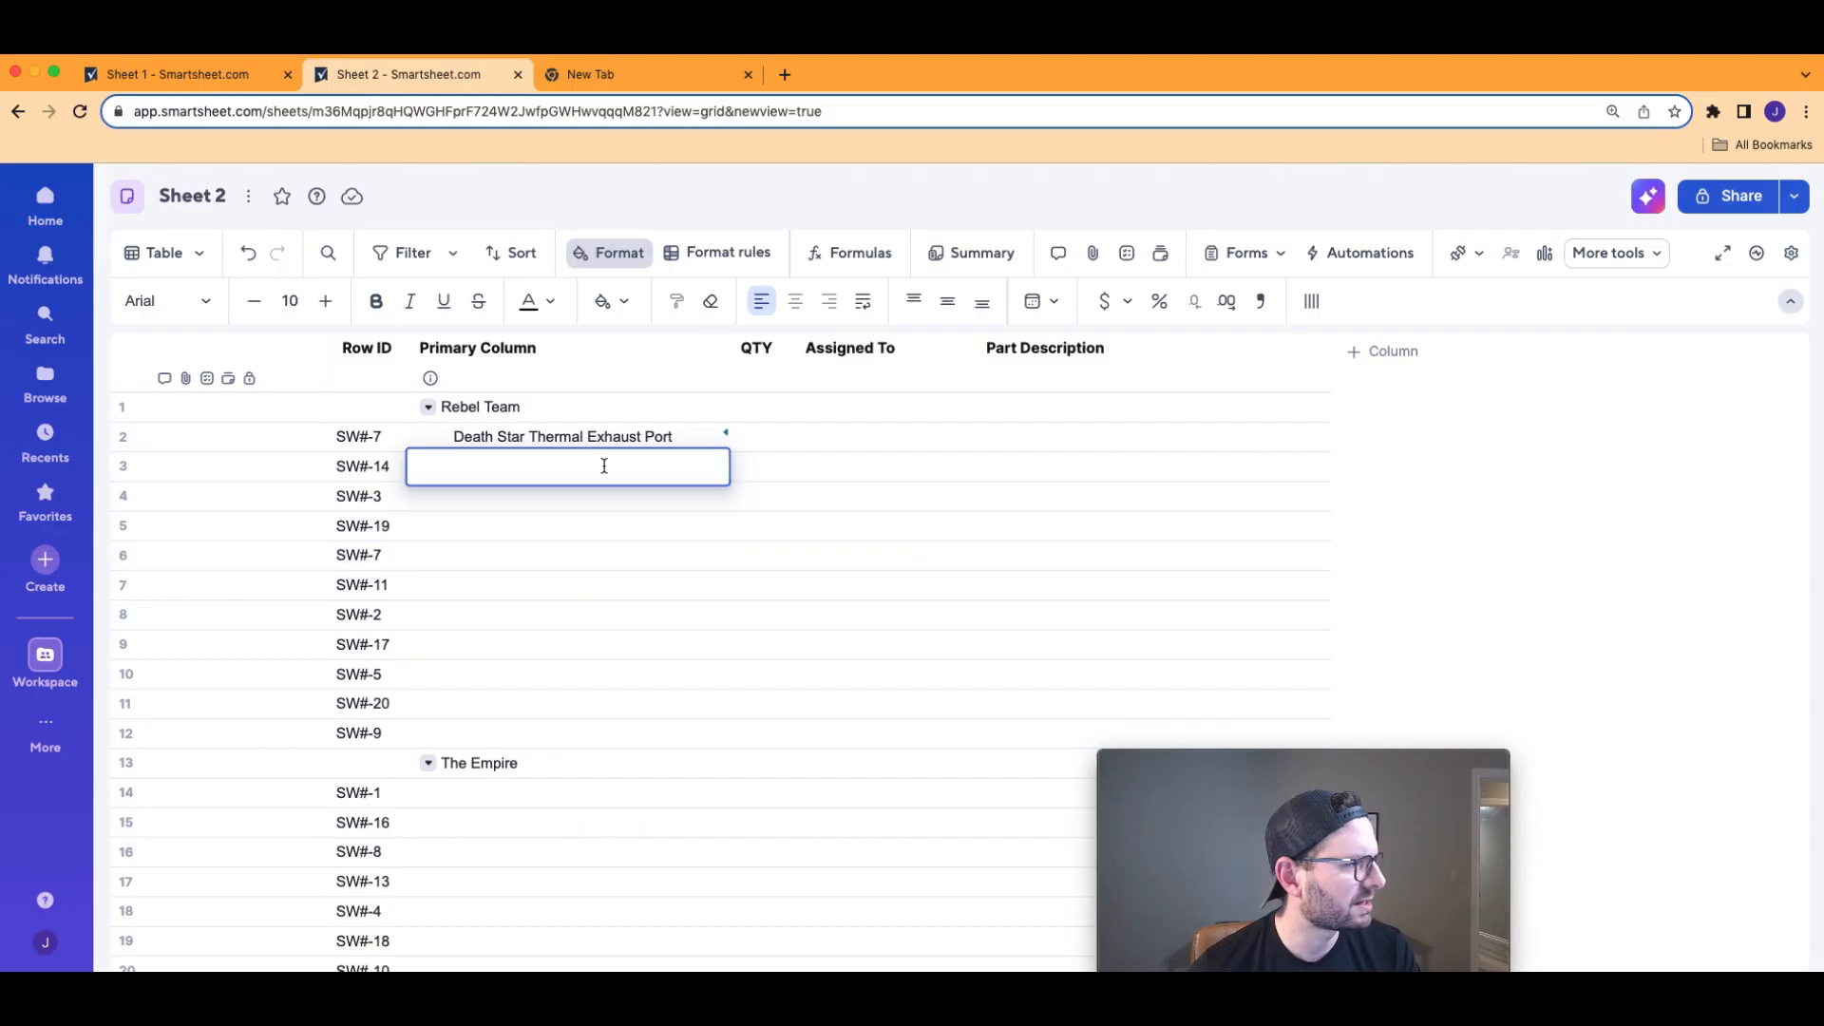
left_click(848, 255)
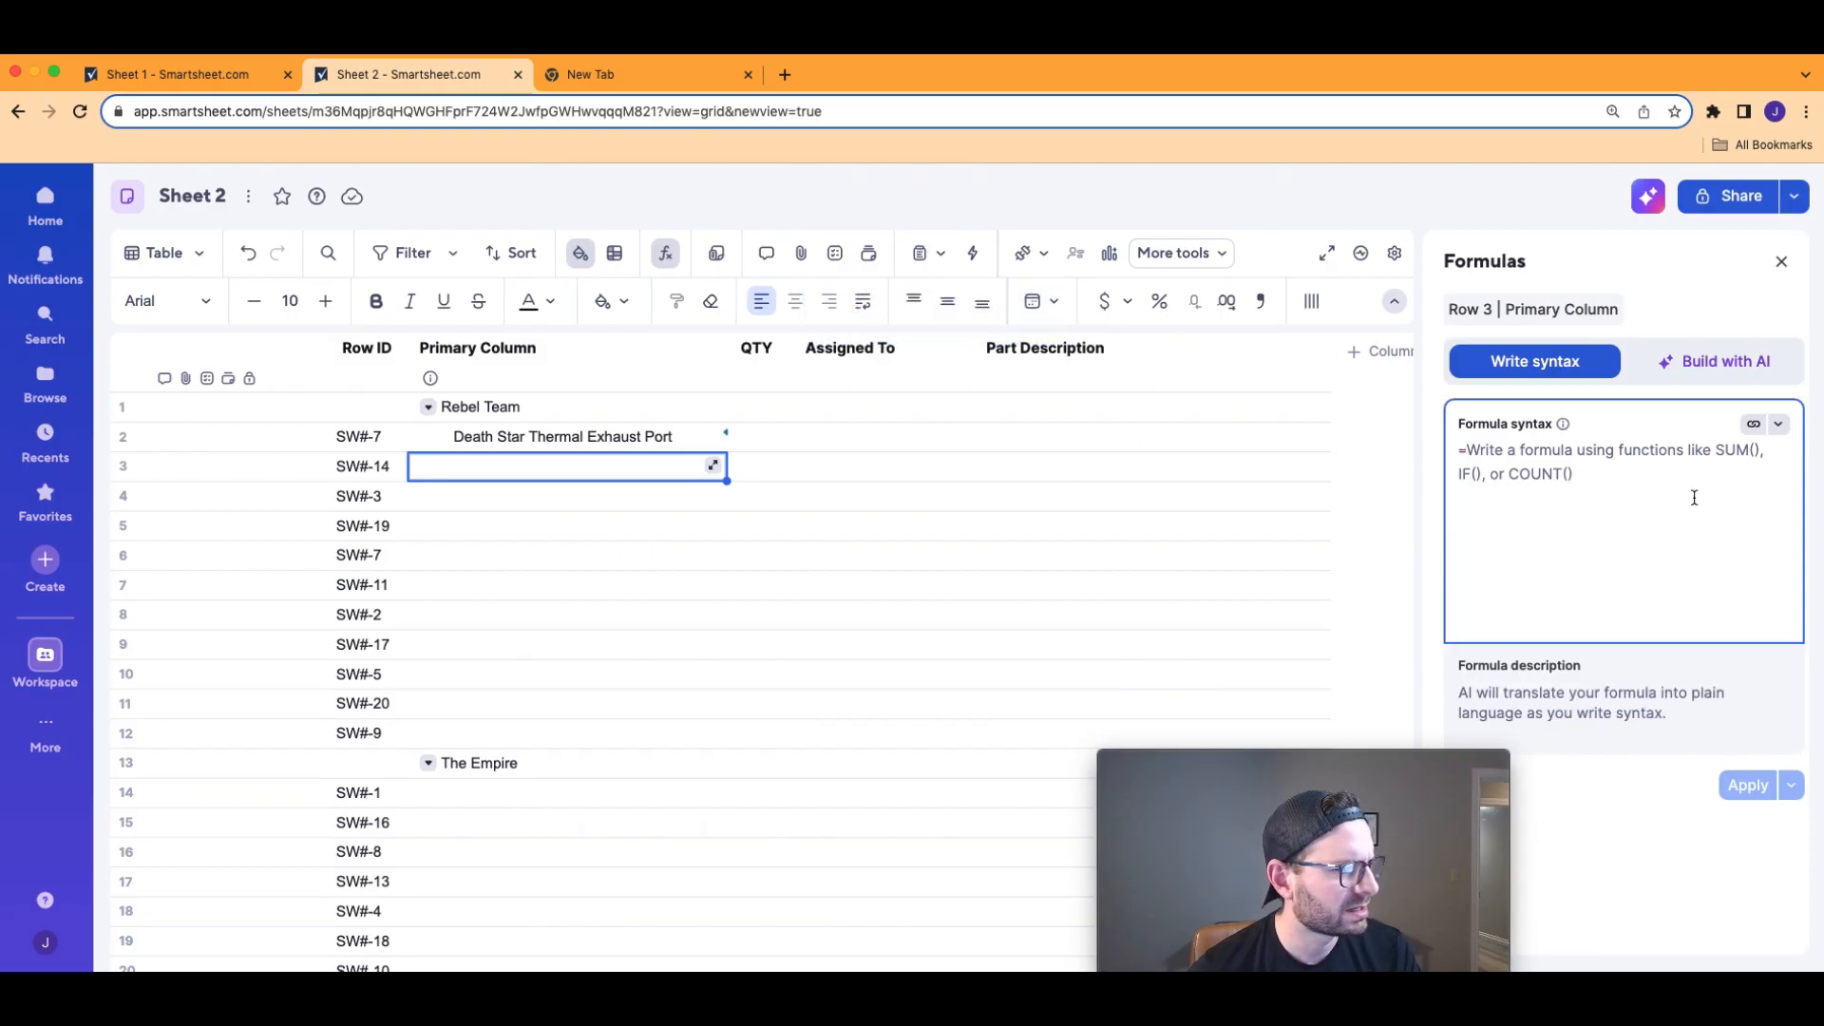
left_click(1626, 542)
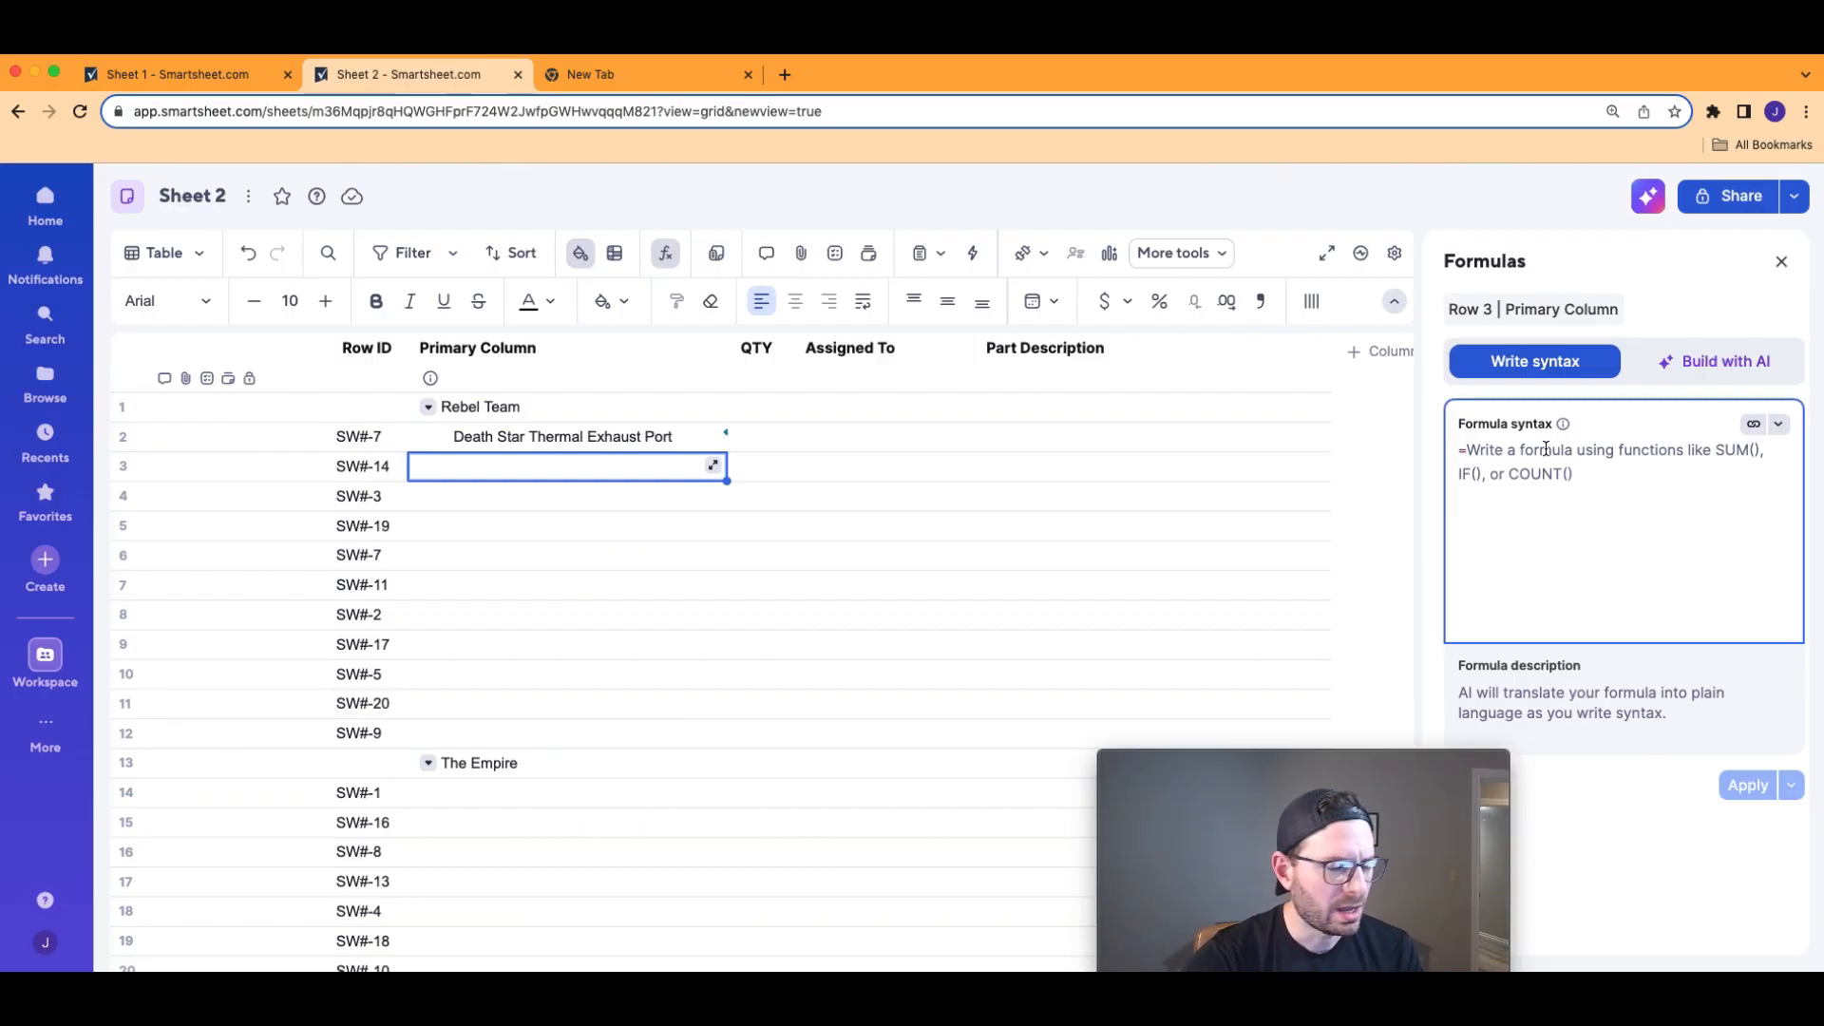
type("in")
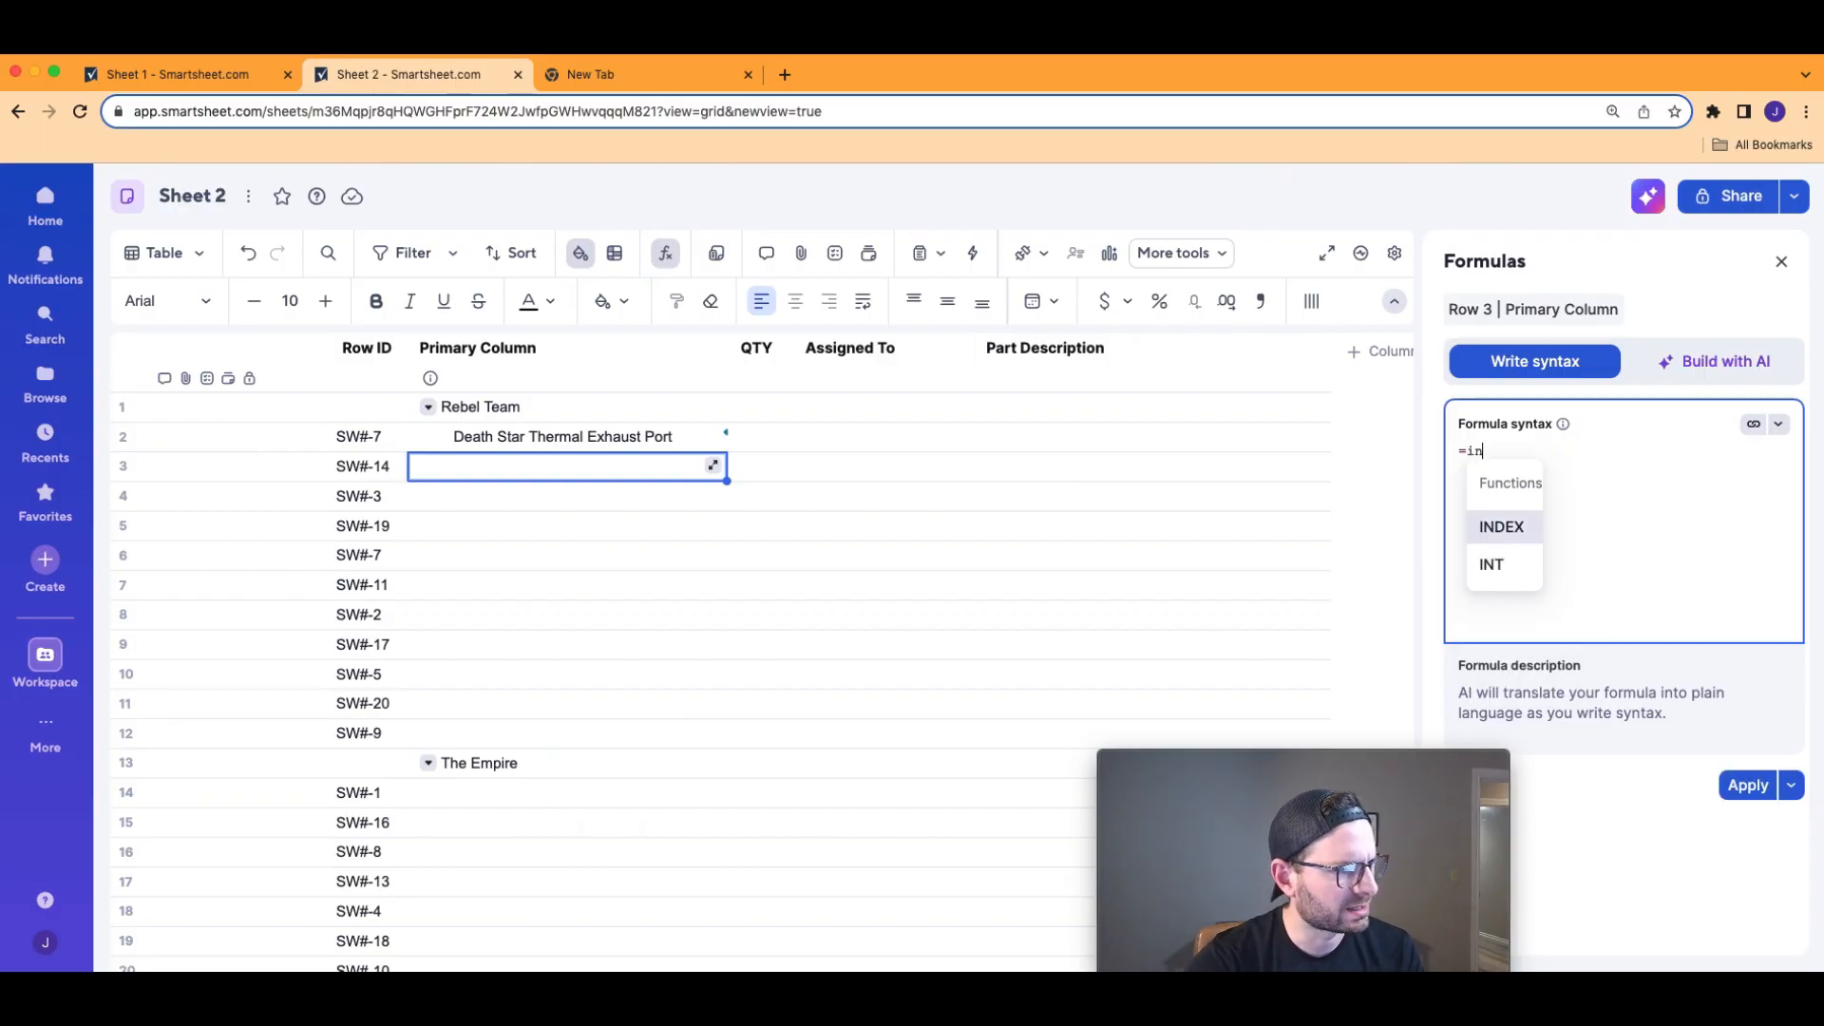
key("Return")
type("c")
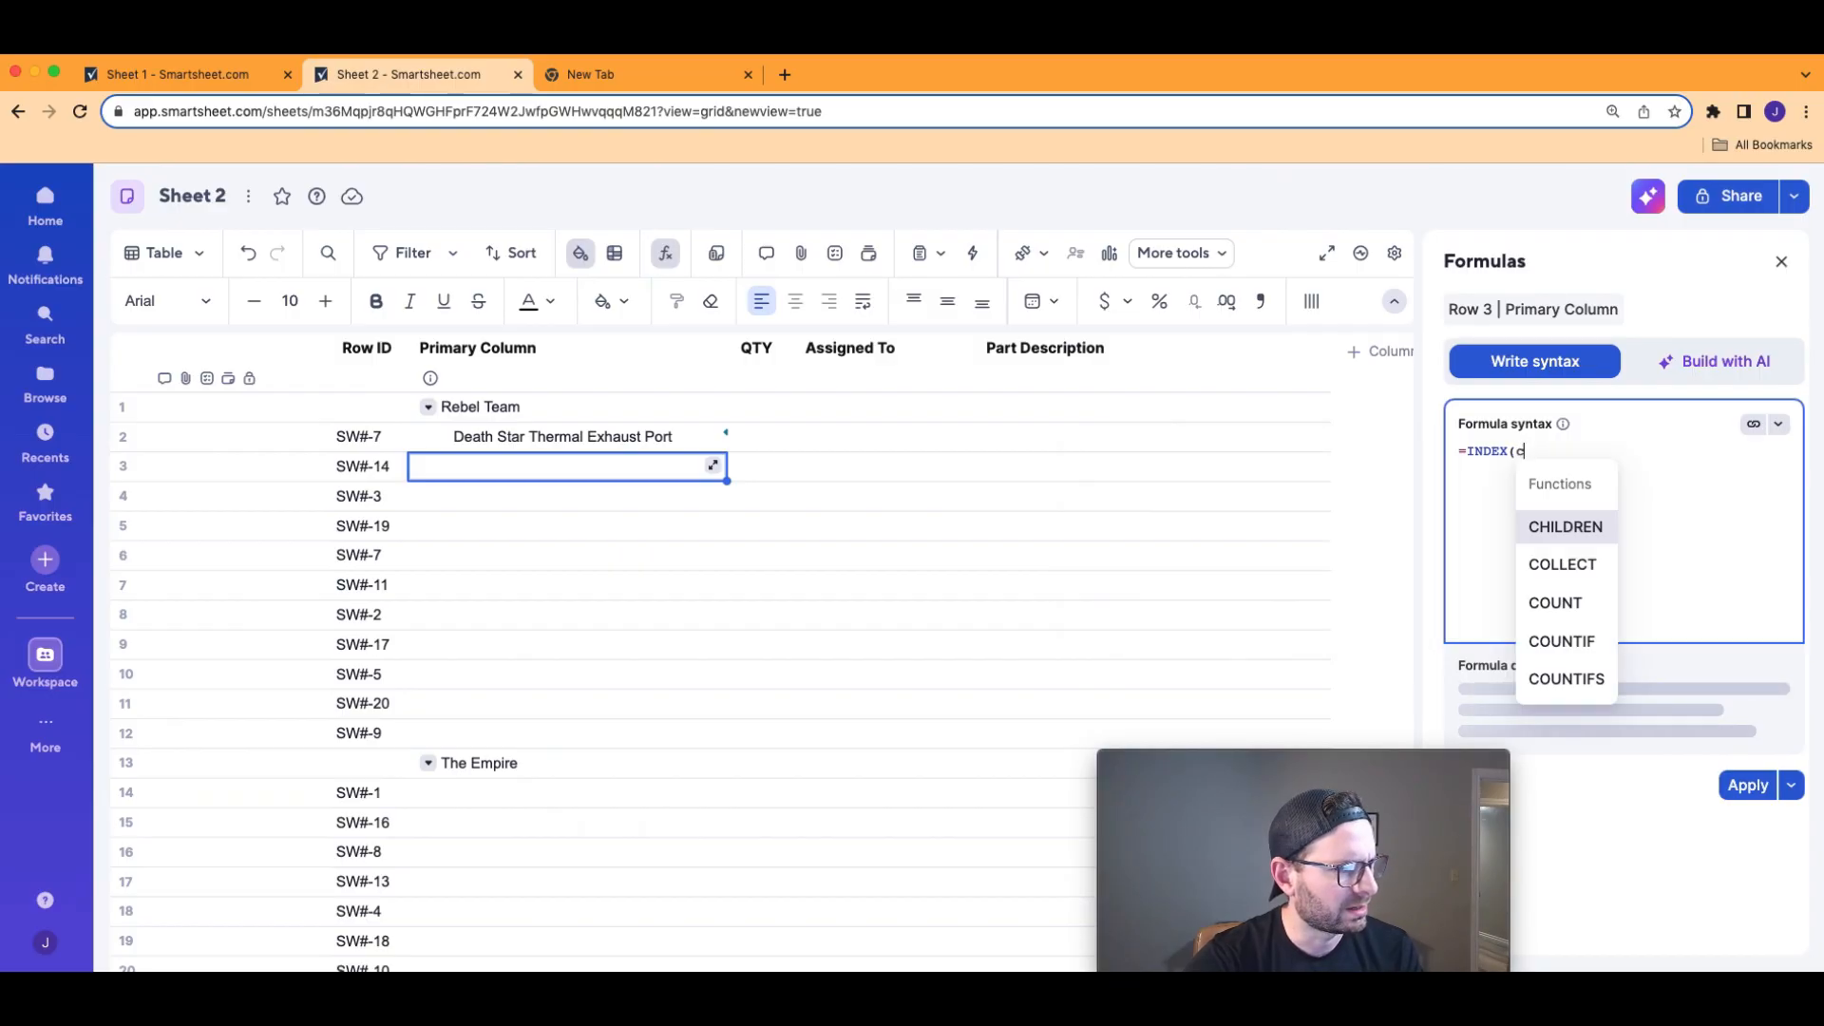
type("oll")
key("Return")
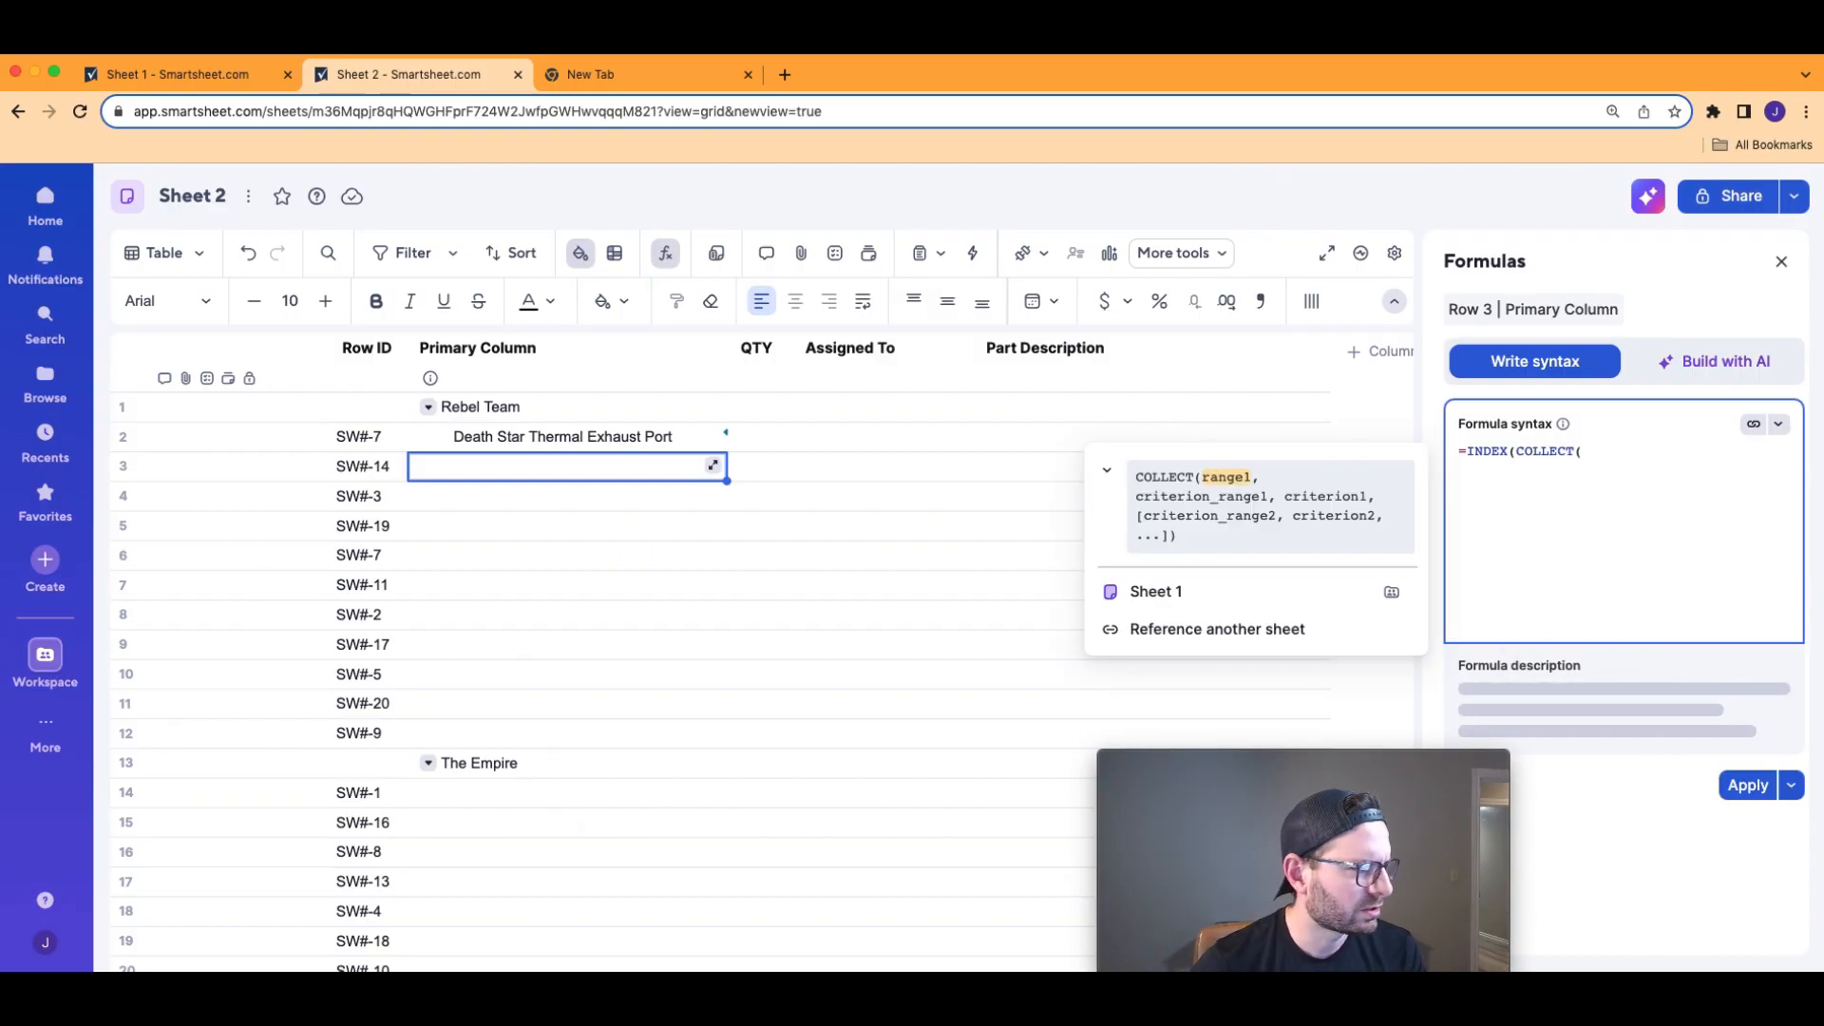
Reference the Part Name column of Sheet 1 in Test Sheets Folder as the range for row 3's COLLECT function.
left_click(1262, 636)
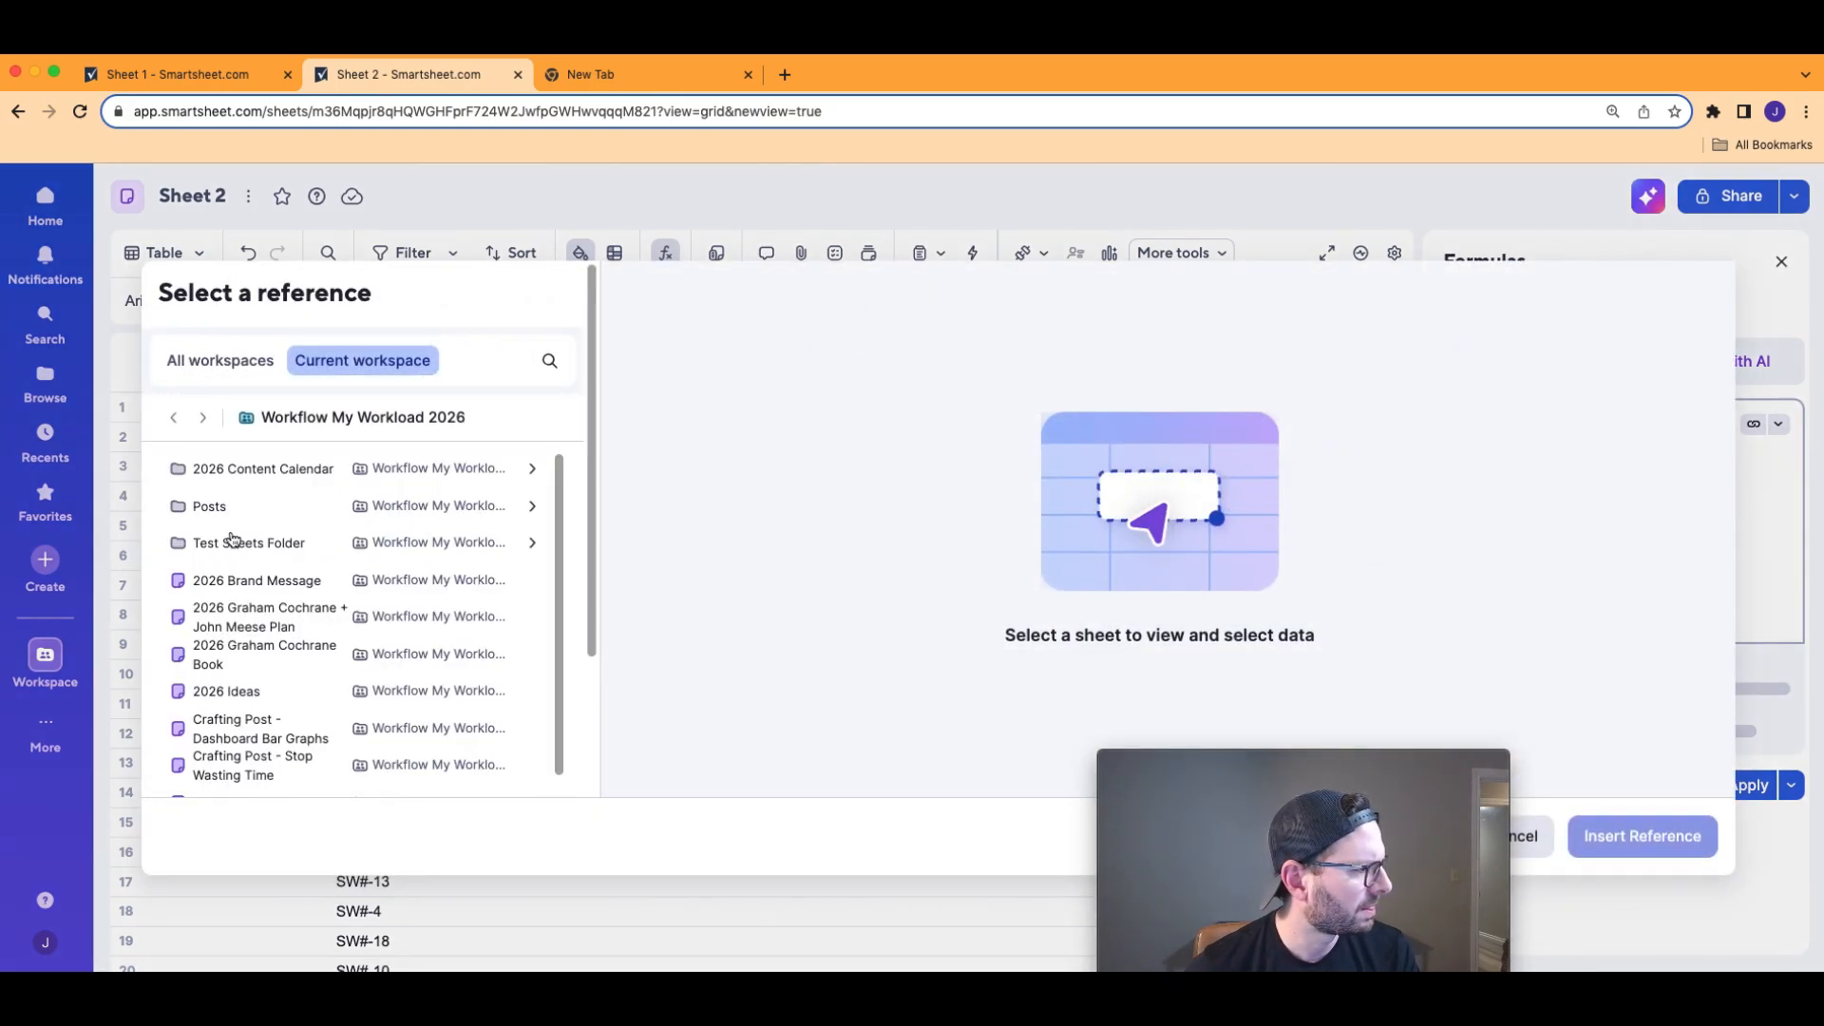
left_click(233, 538)
left_click(210, 468)
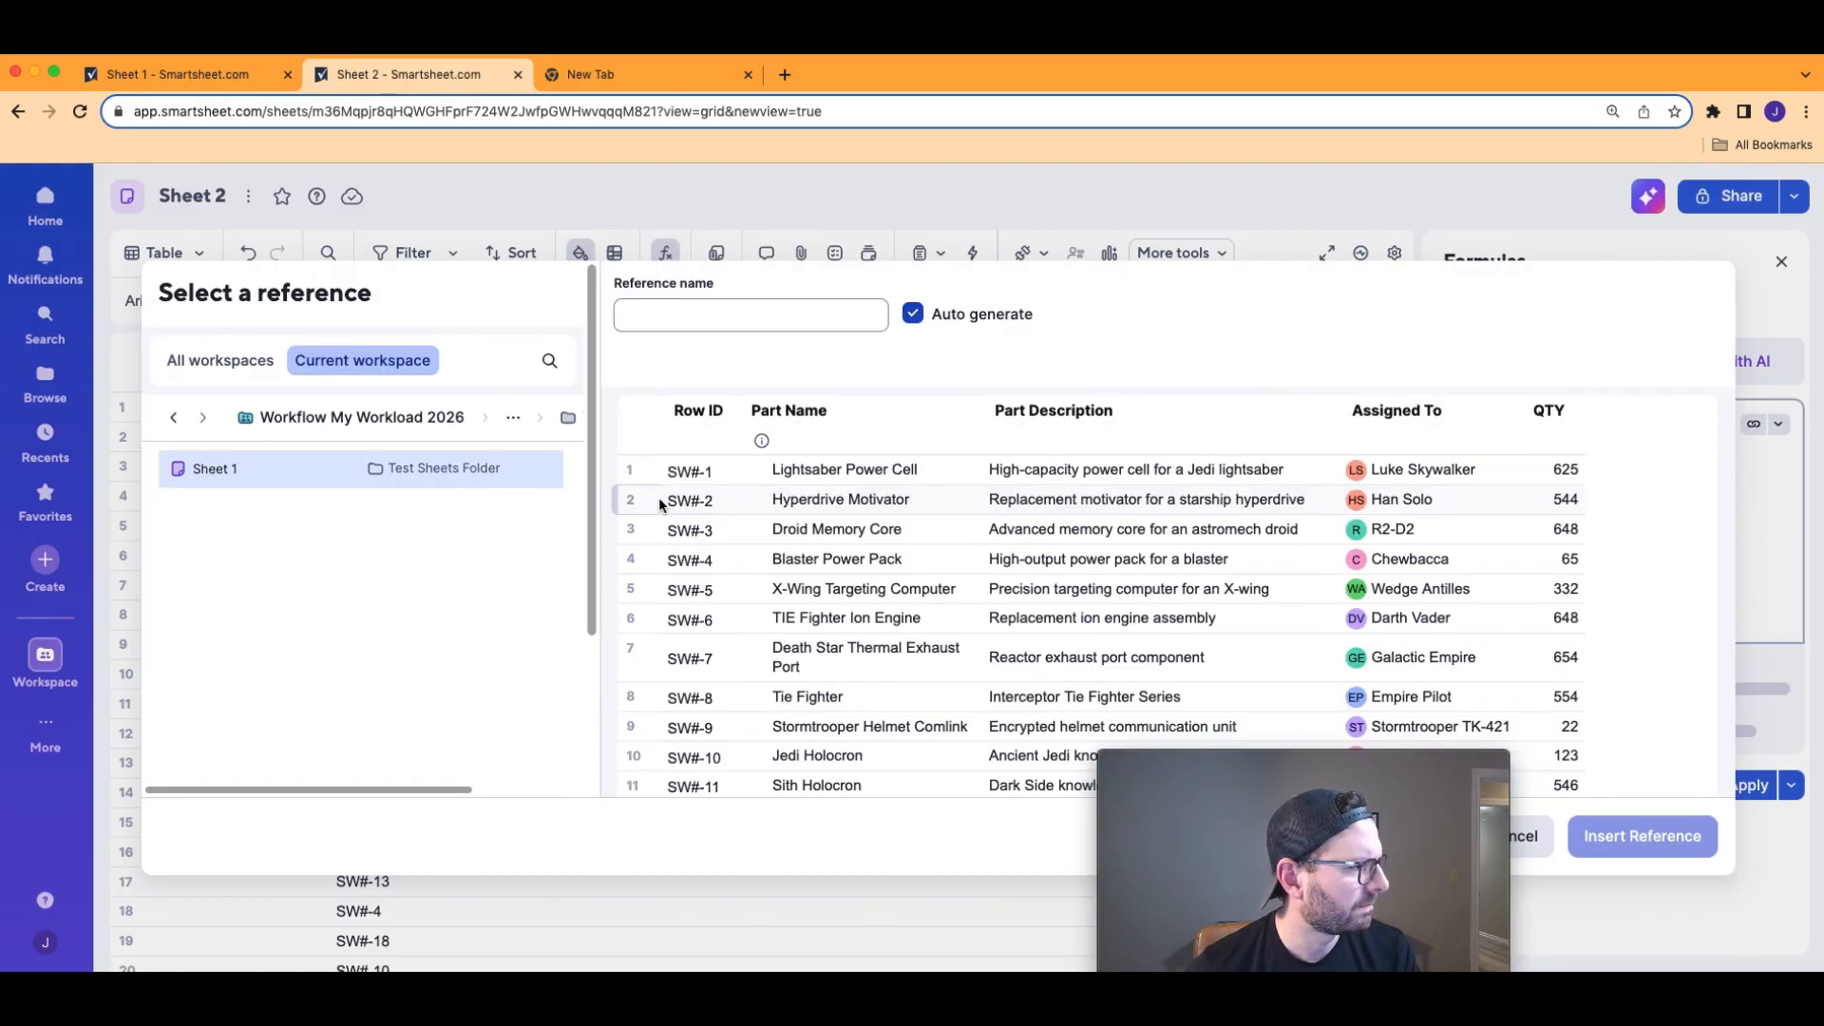
left_click(822, 418)
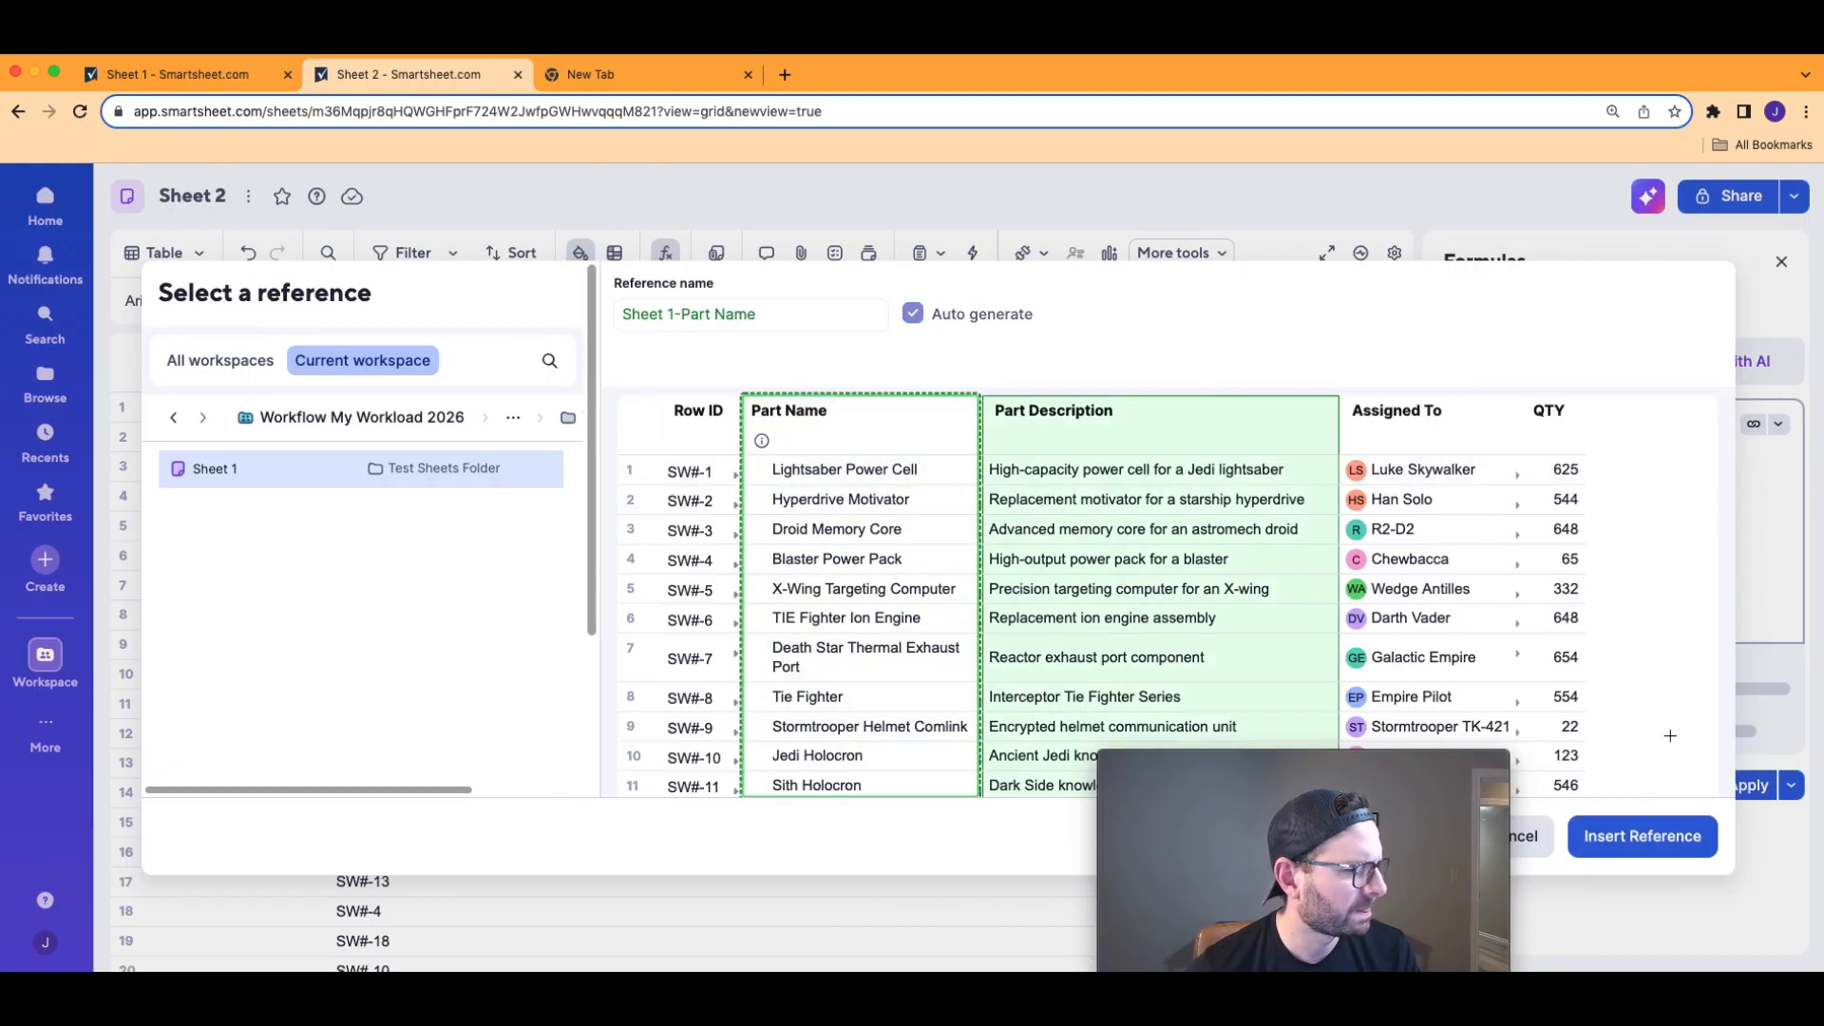
left_click(1636, 837)
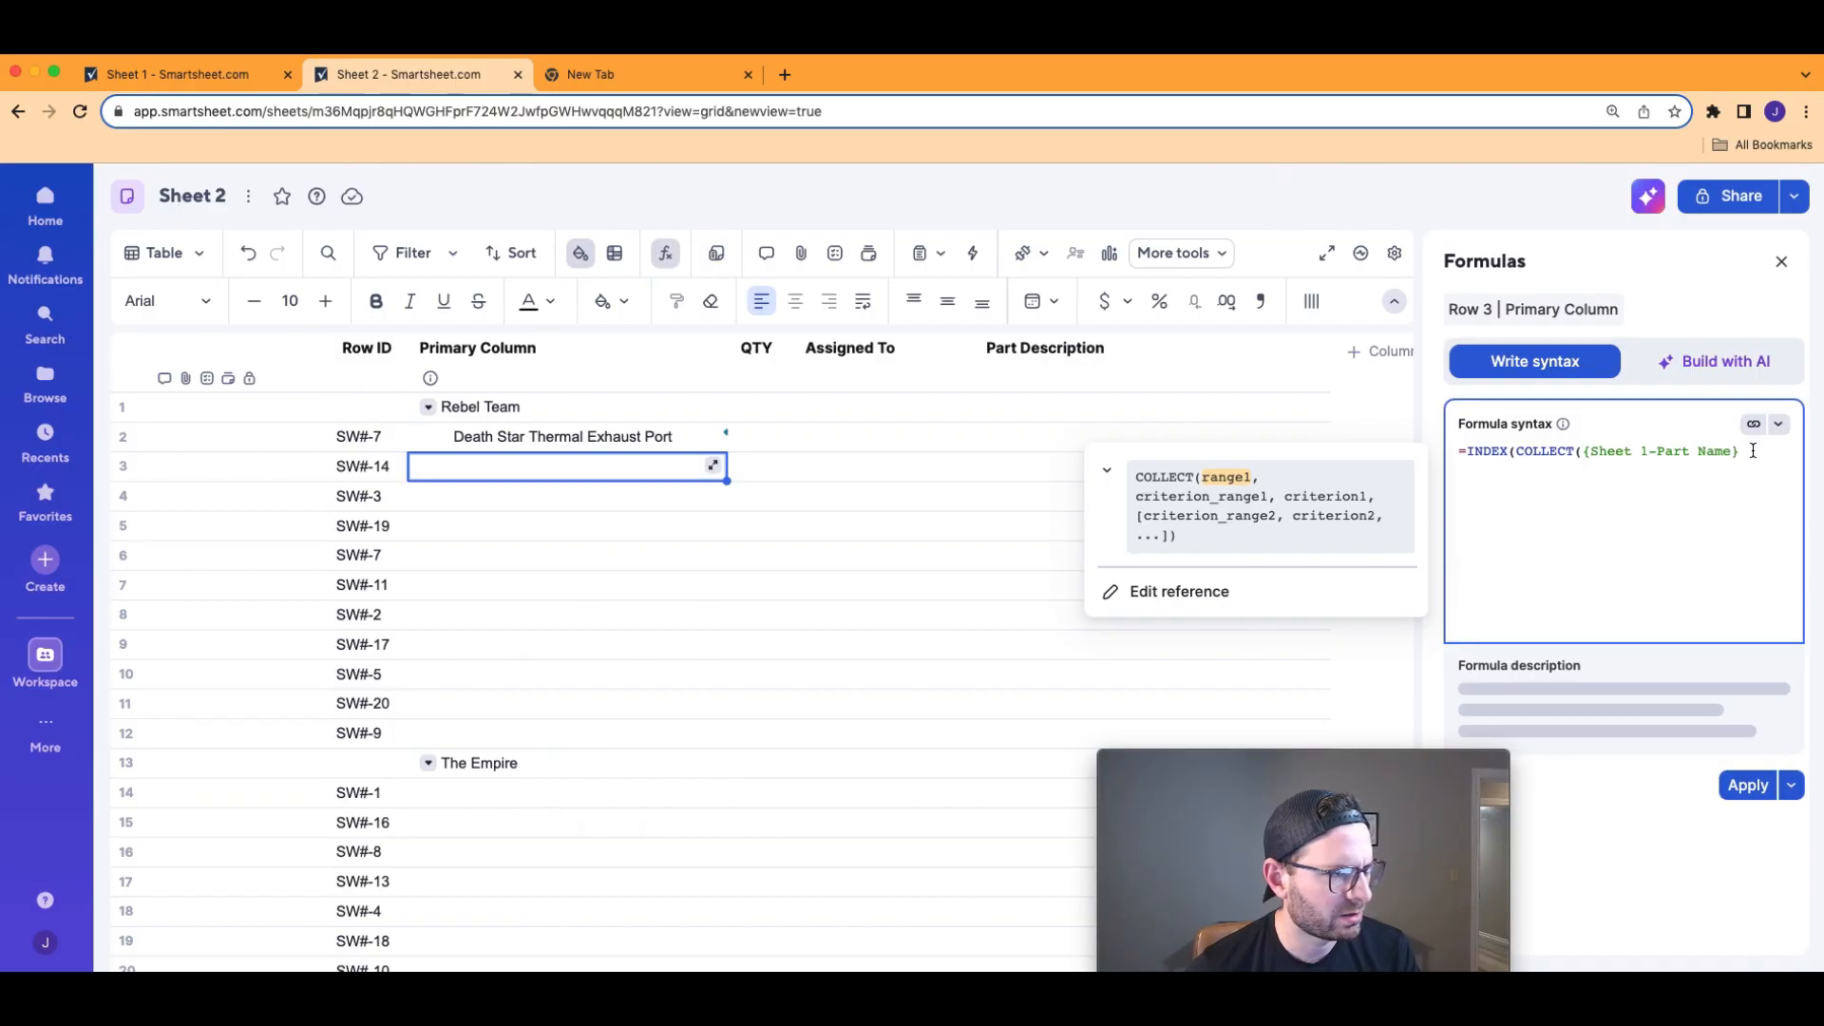
Add Sheet 1's Row ID column as the criterion range of the row 3 formula.
type(",")
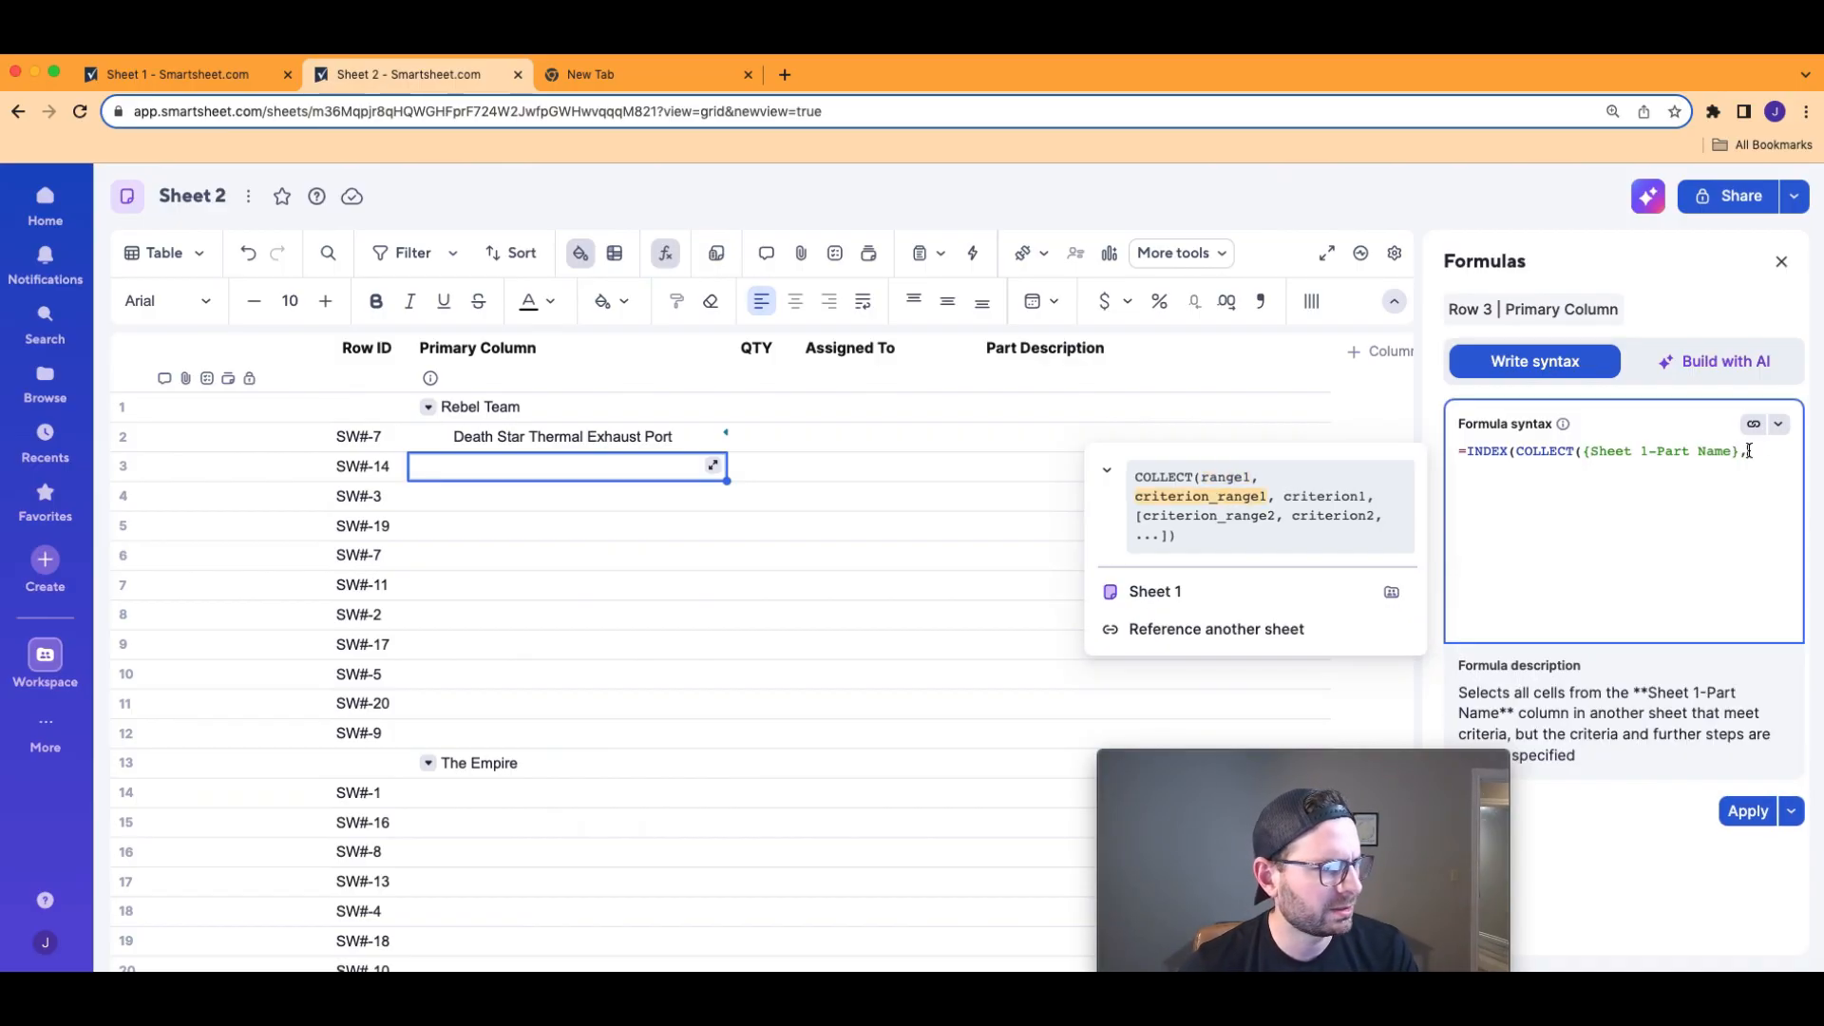
left_click(1236, 627)
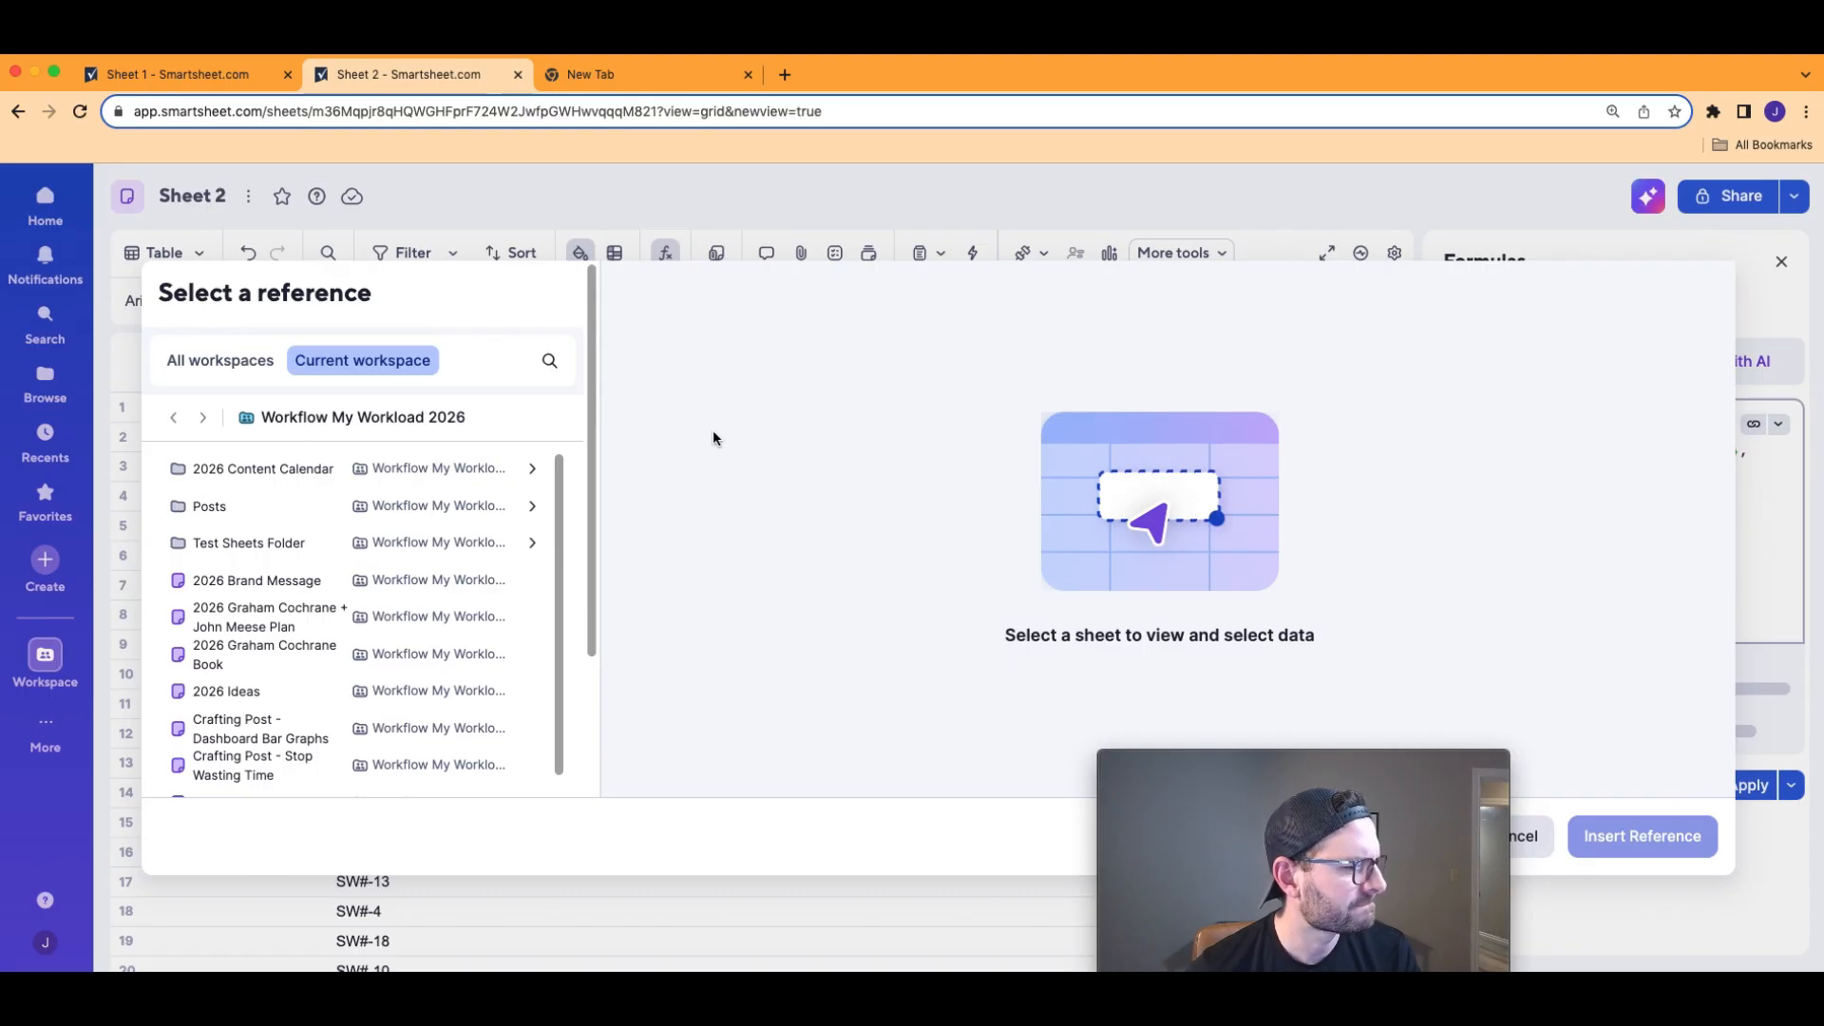
left_click(258, 544)
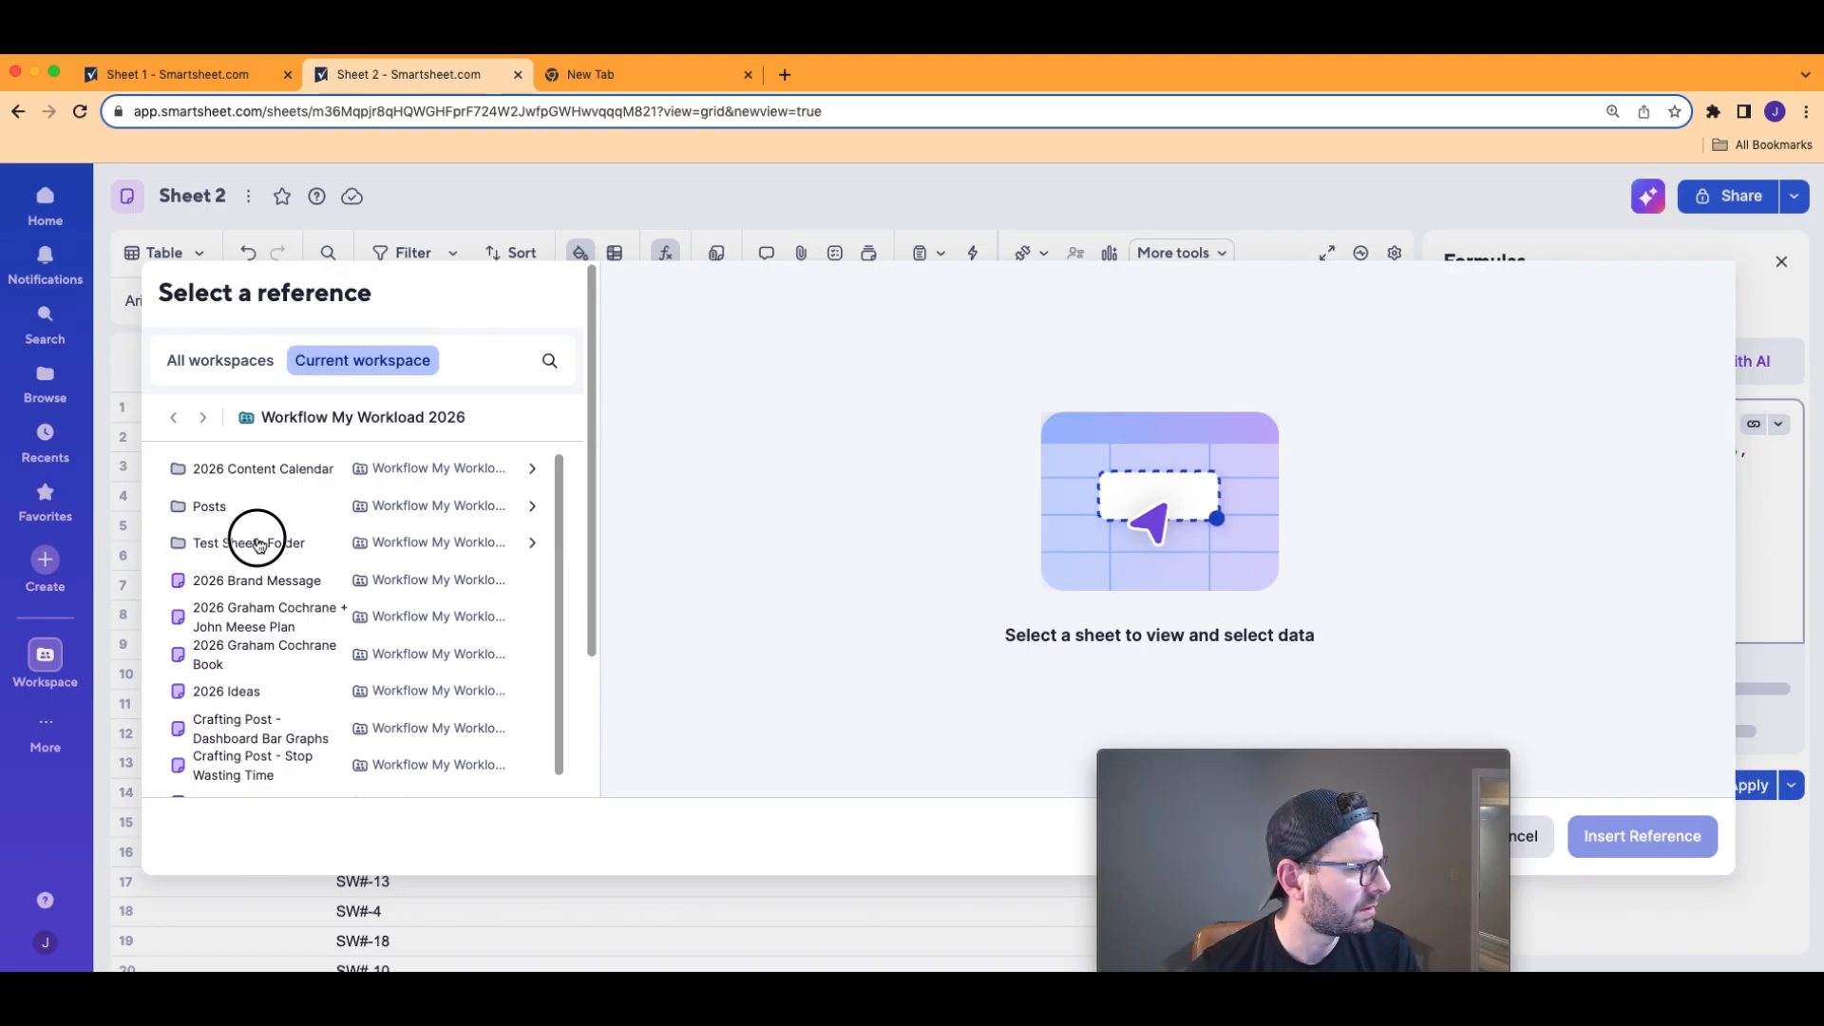
left_click(219, 469)
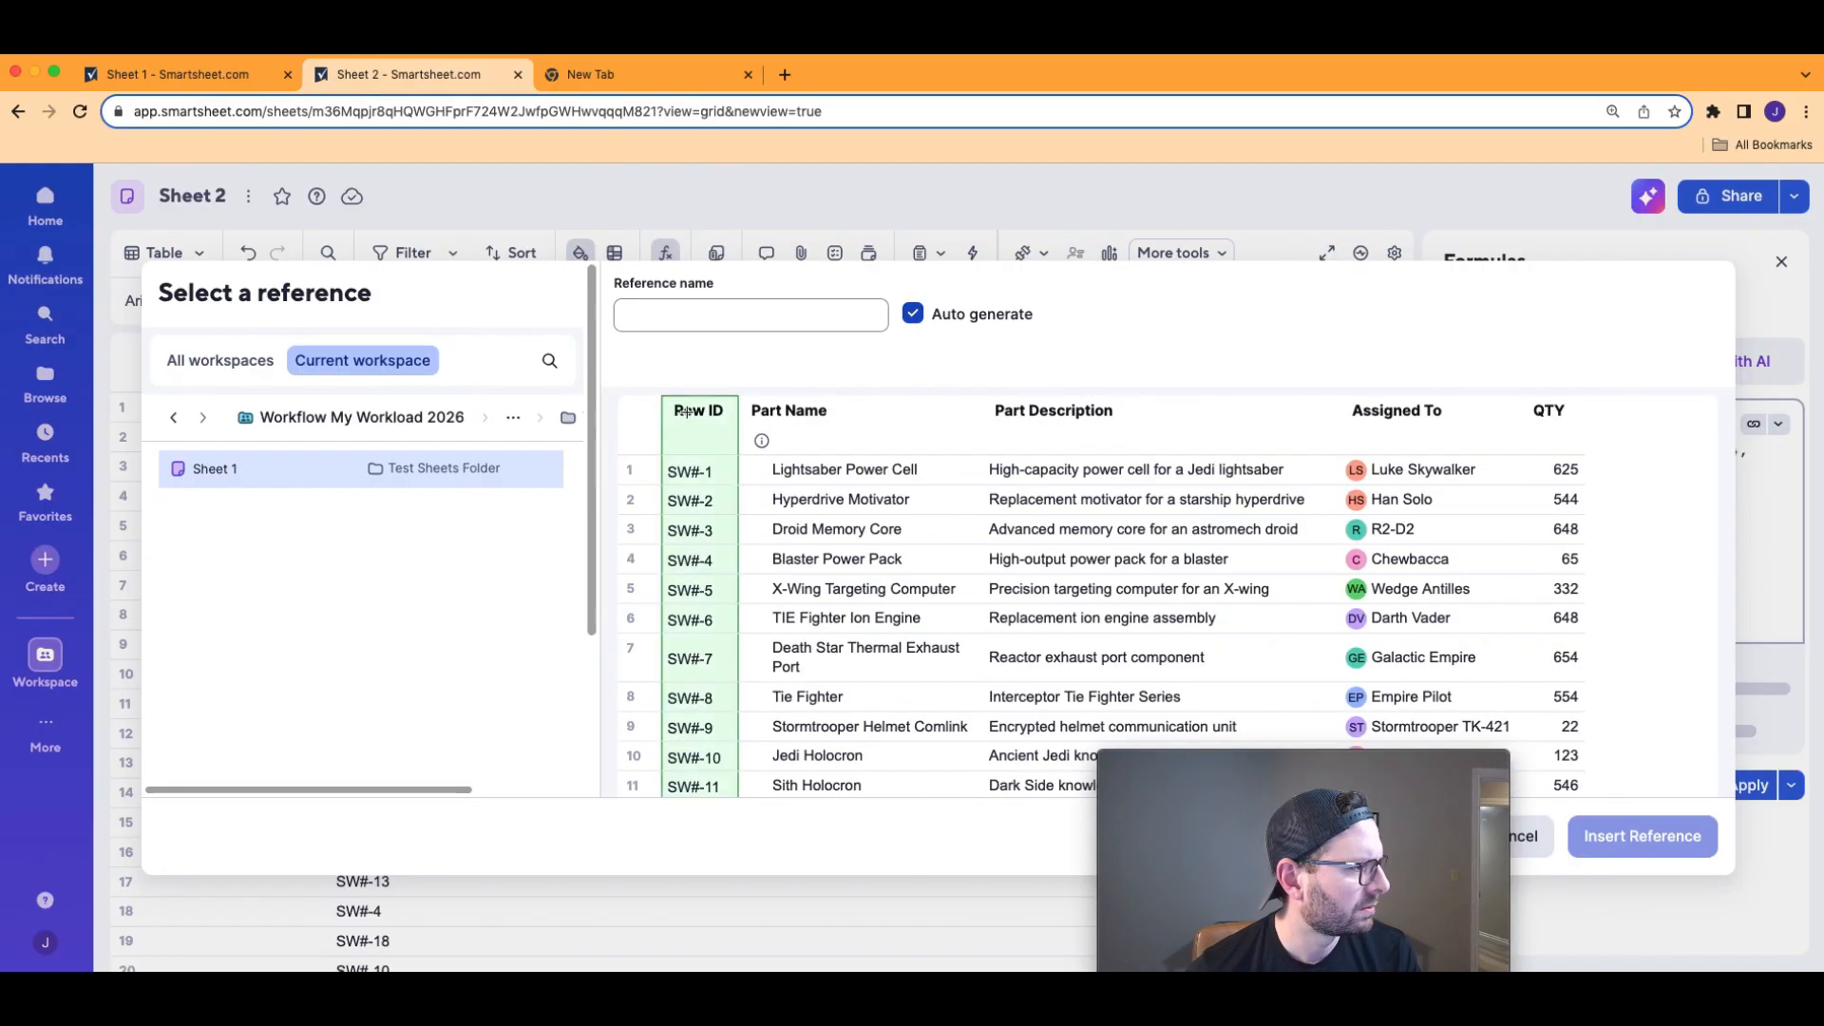
left_click(688, 412)
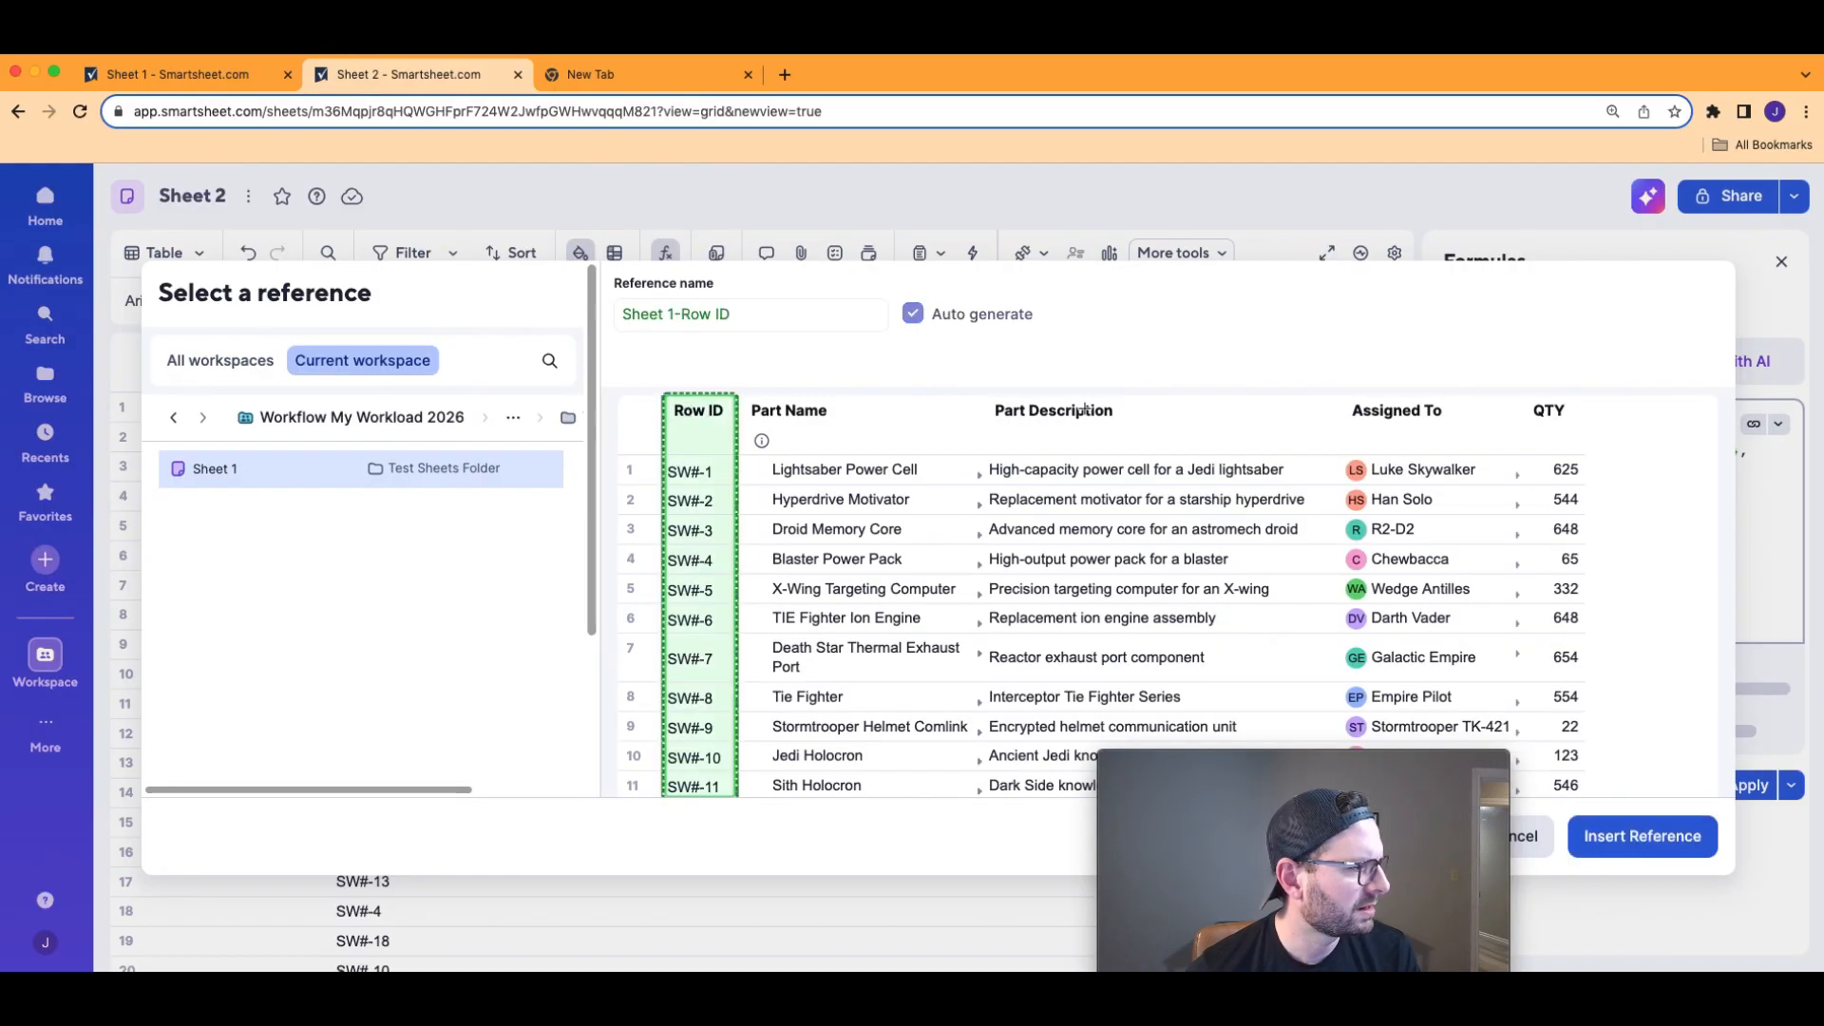
left_click(1650, 835)
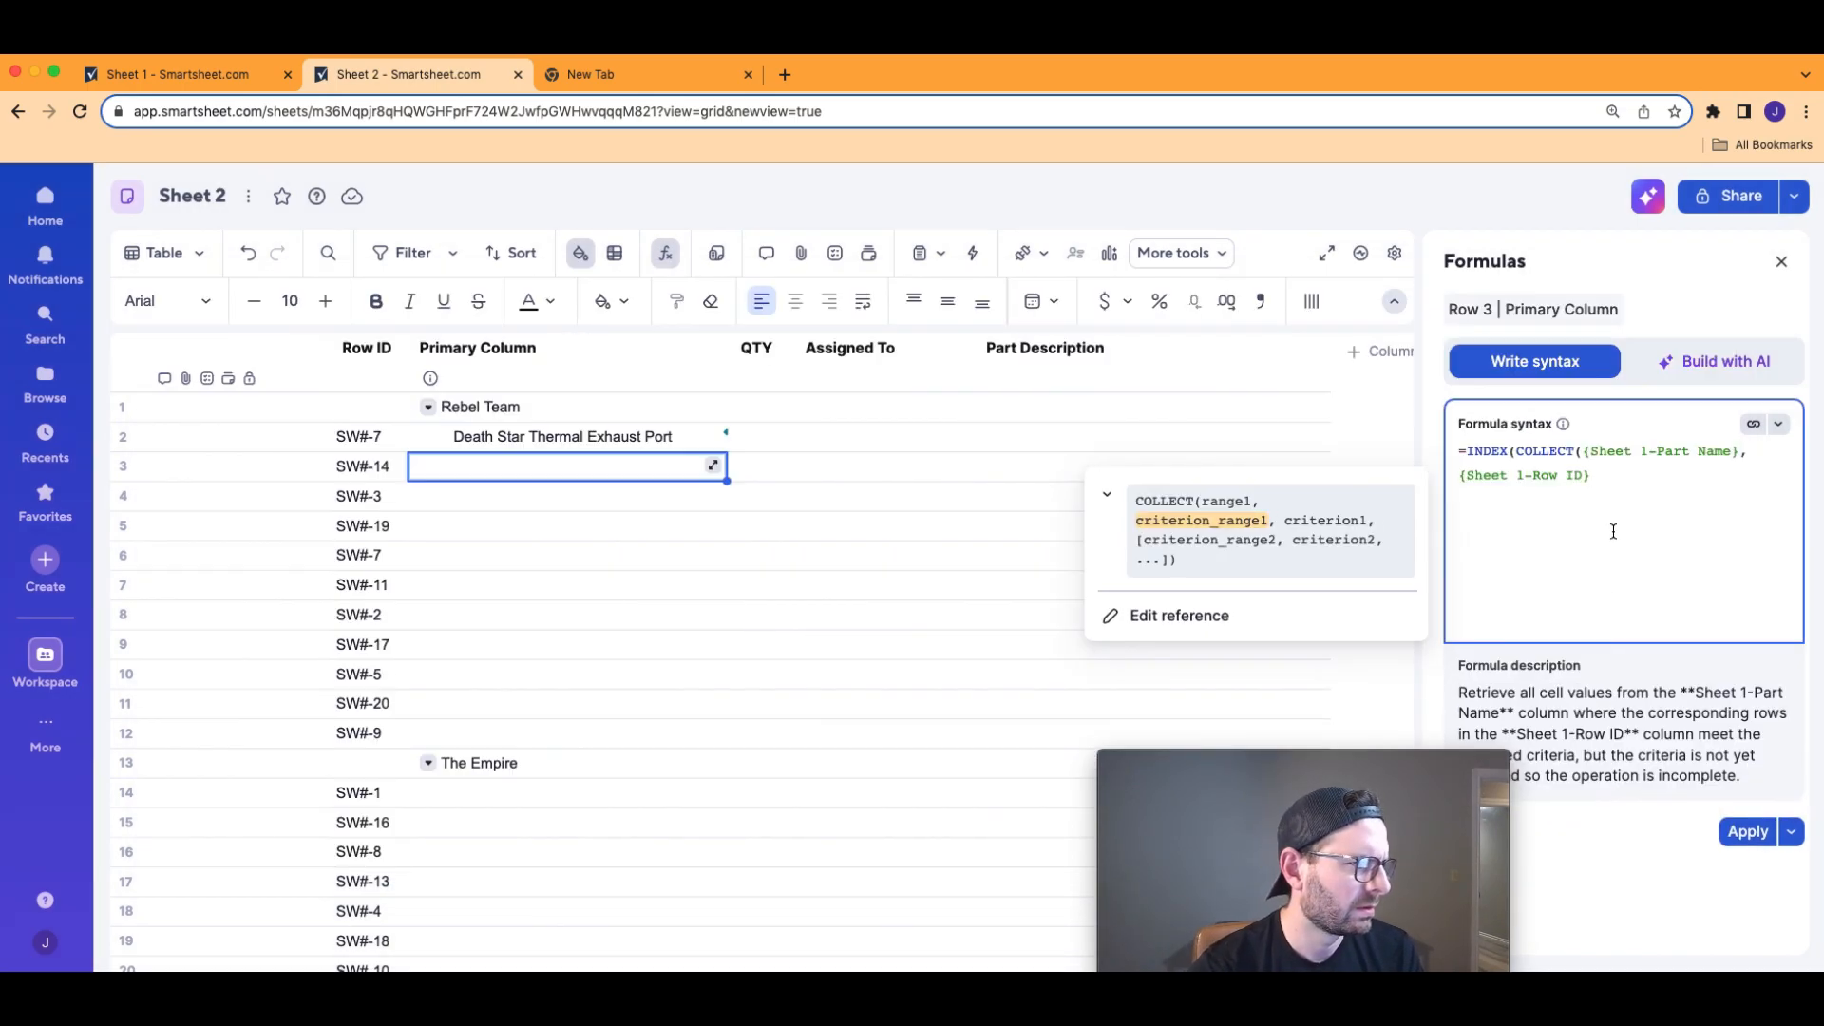
type(",")
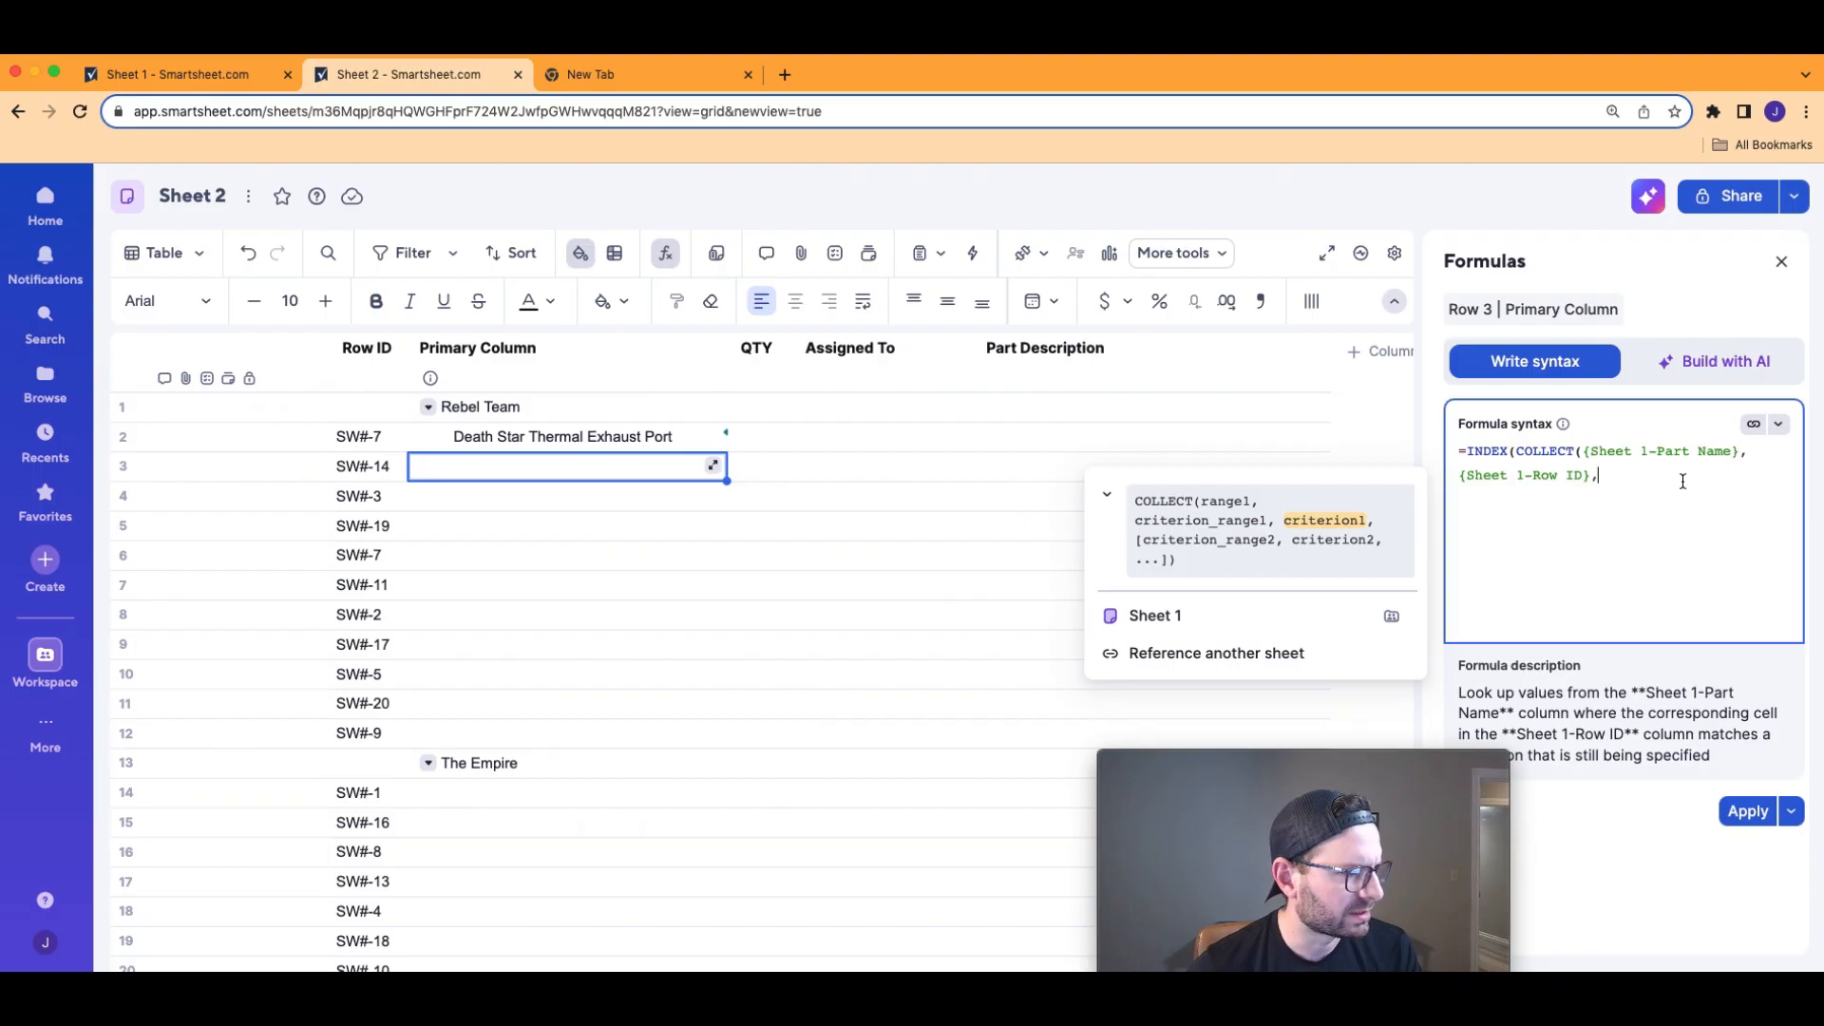
type("row")
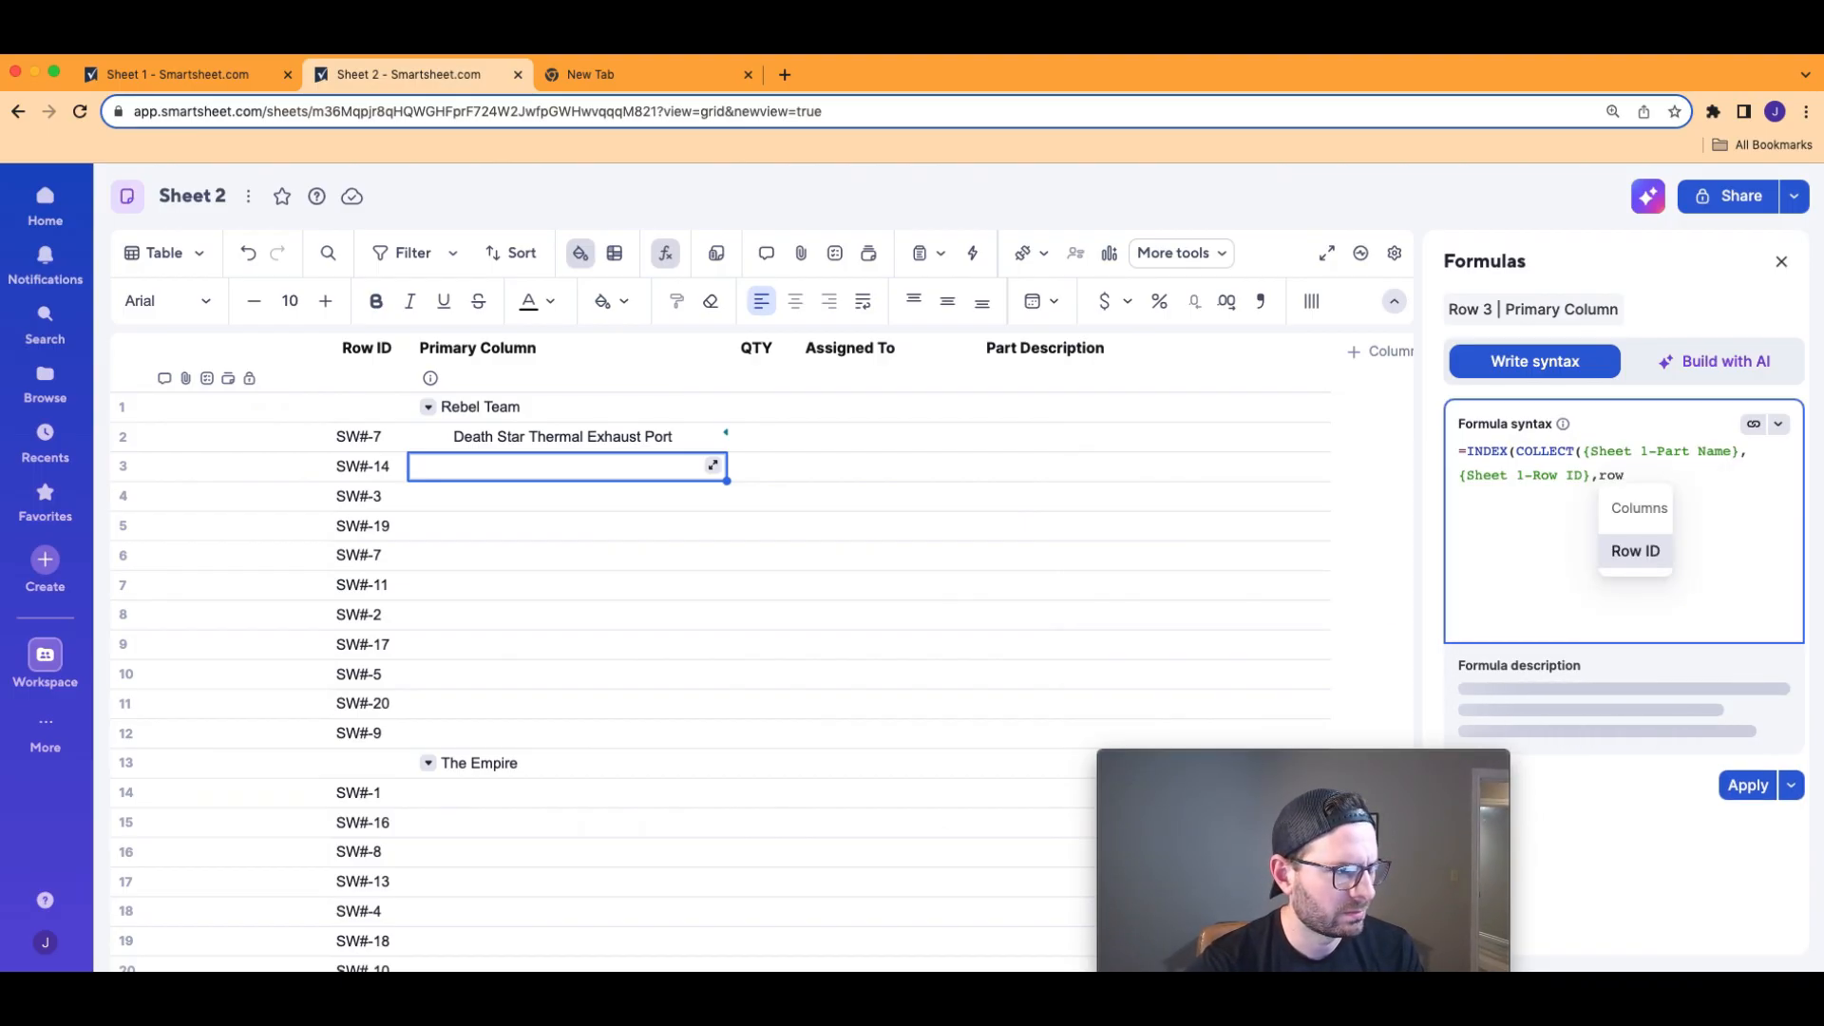
left_click(1615, 558)
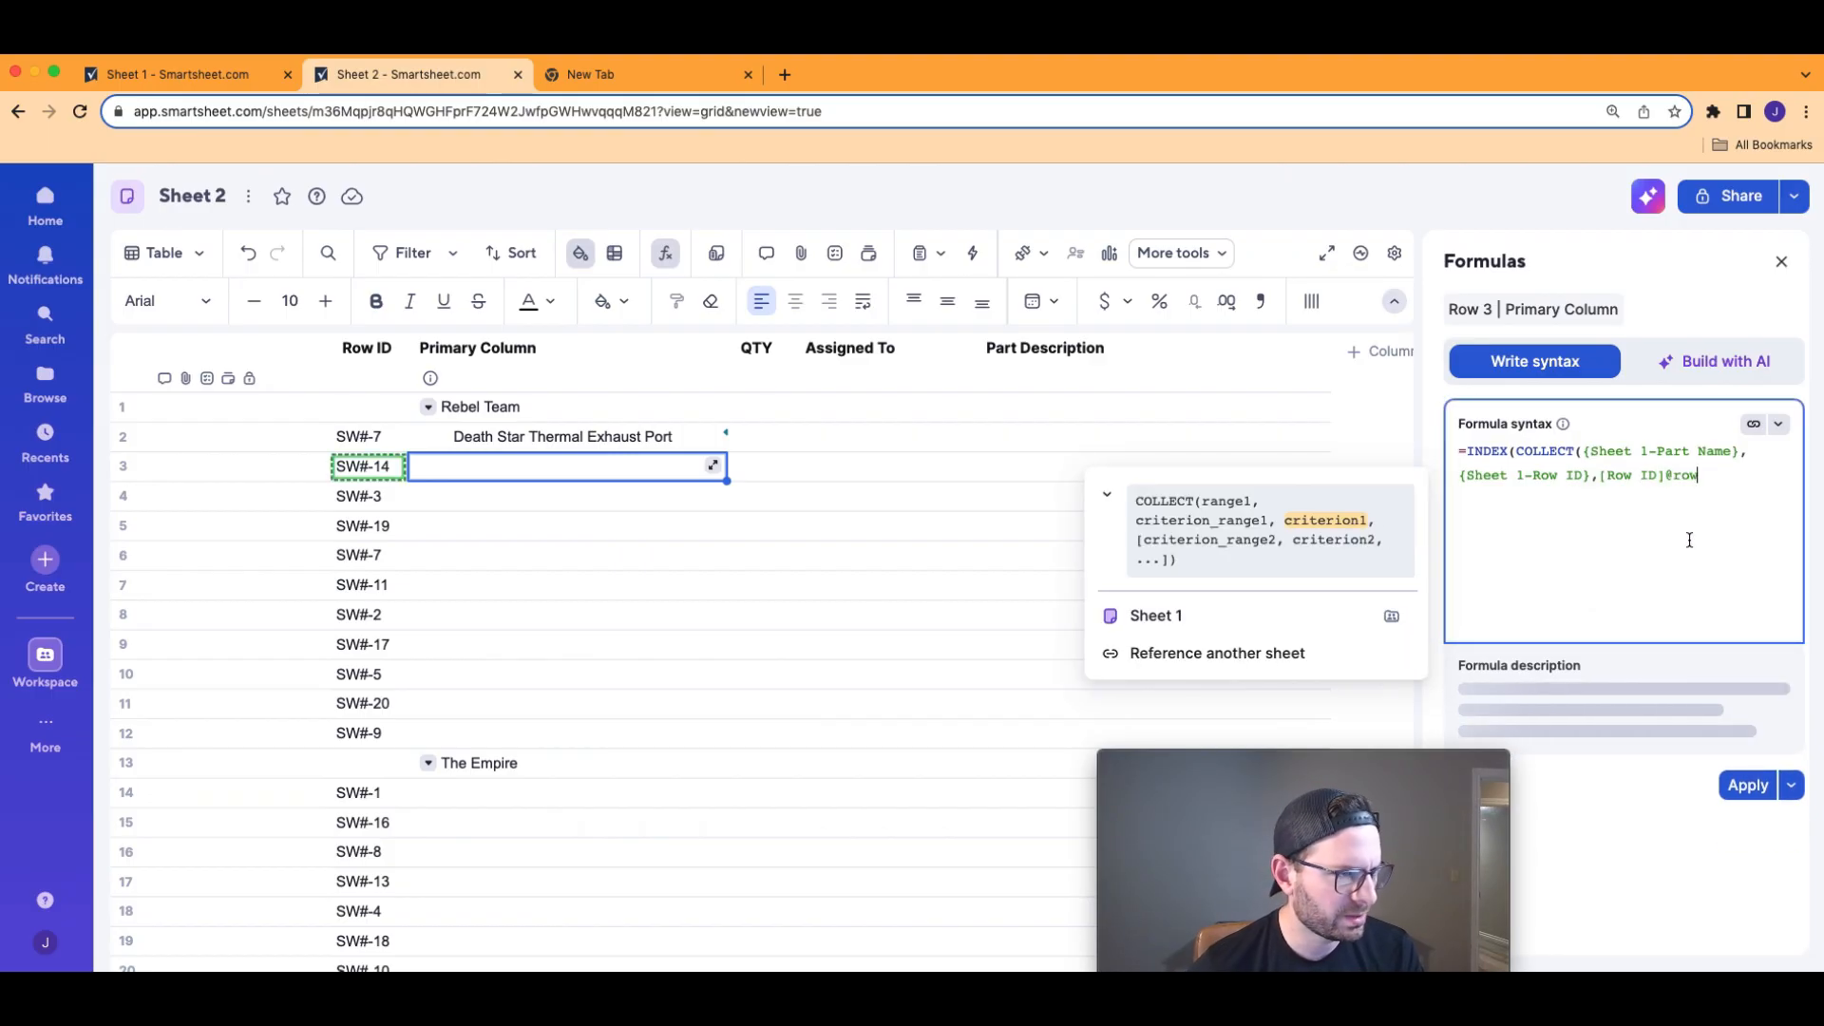
type(")")
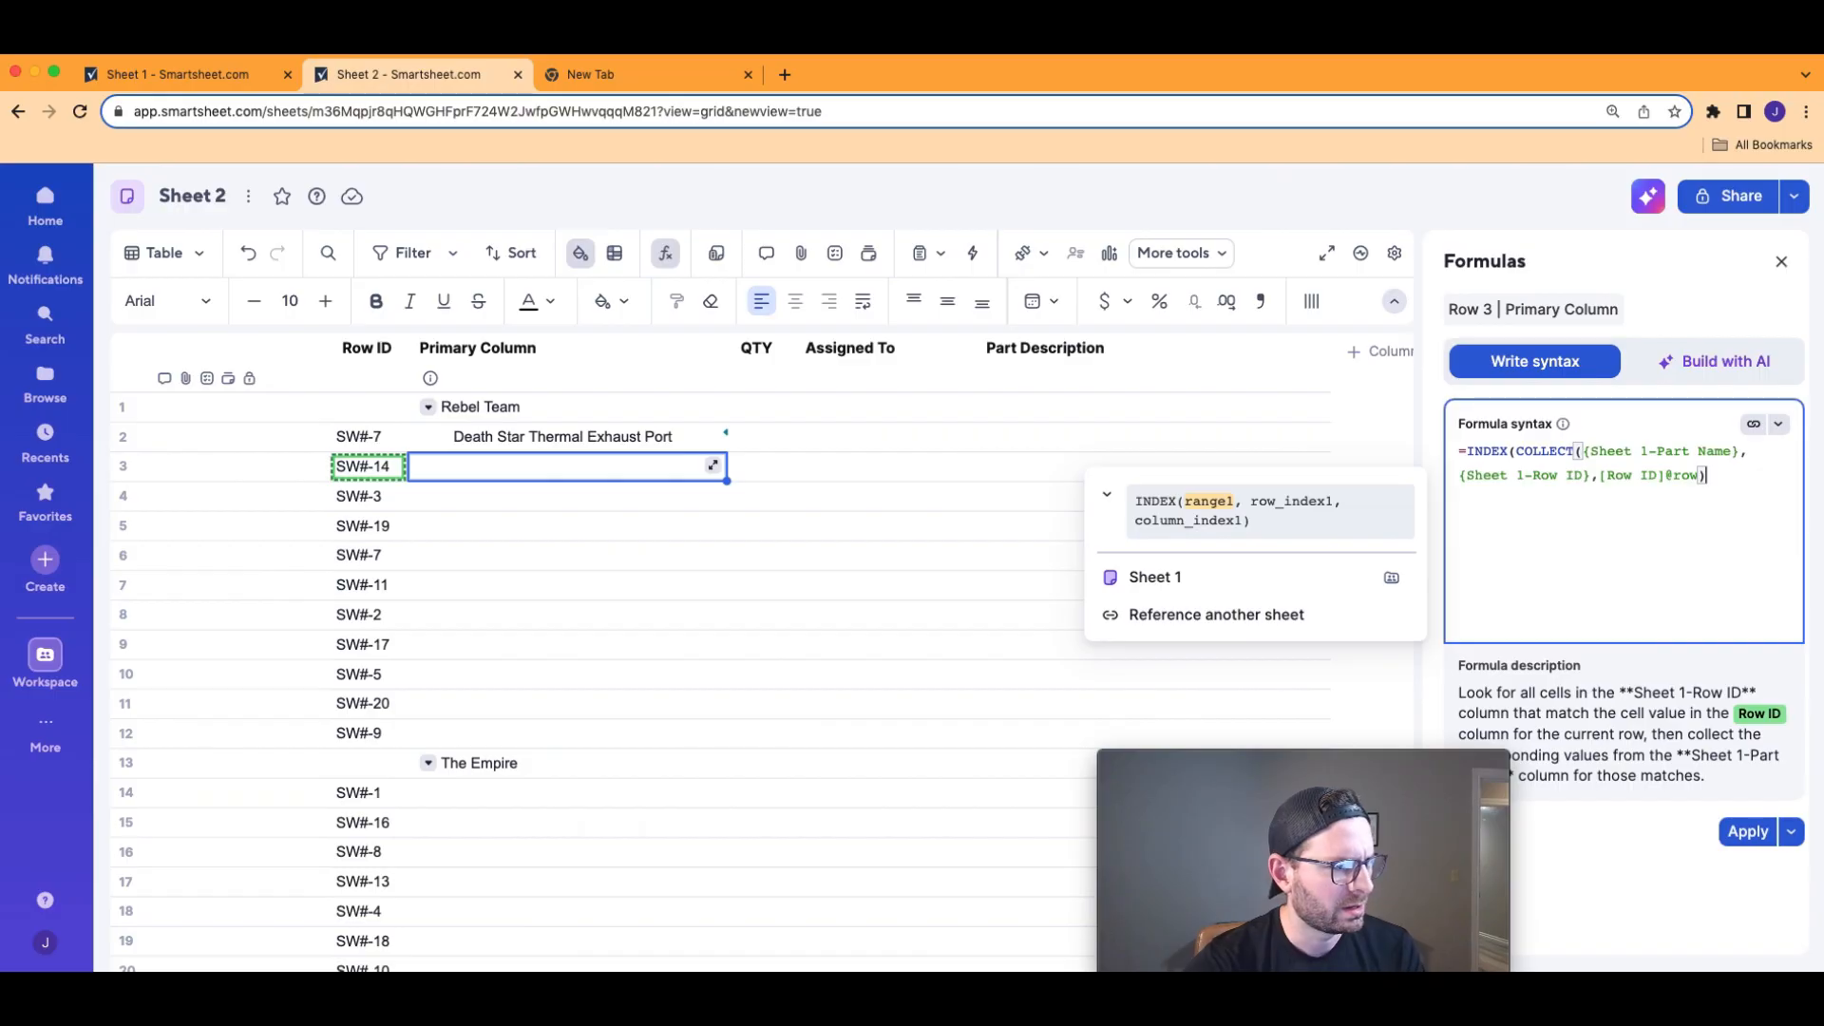
type(",1")
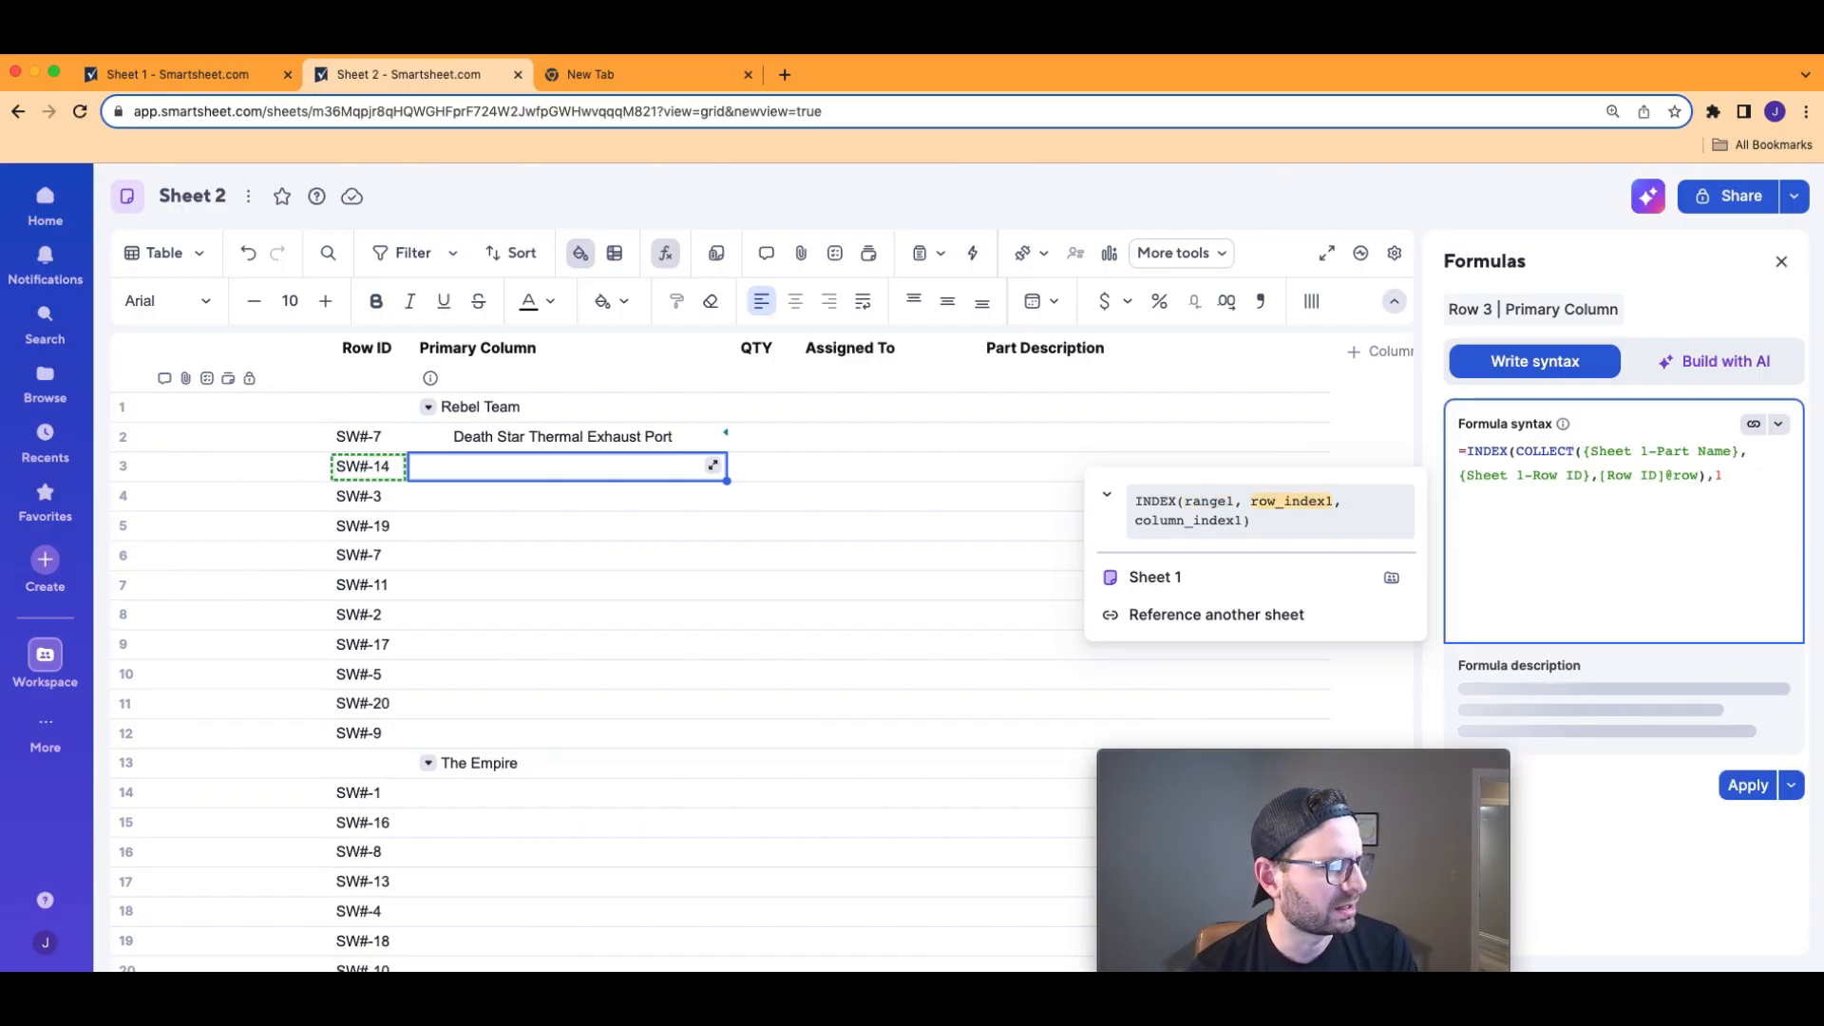
key("Return")
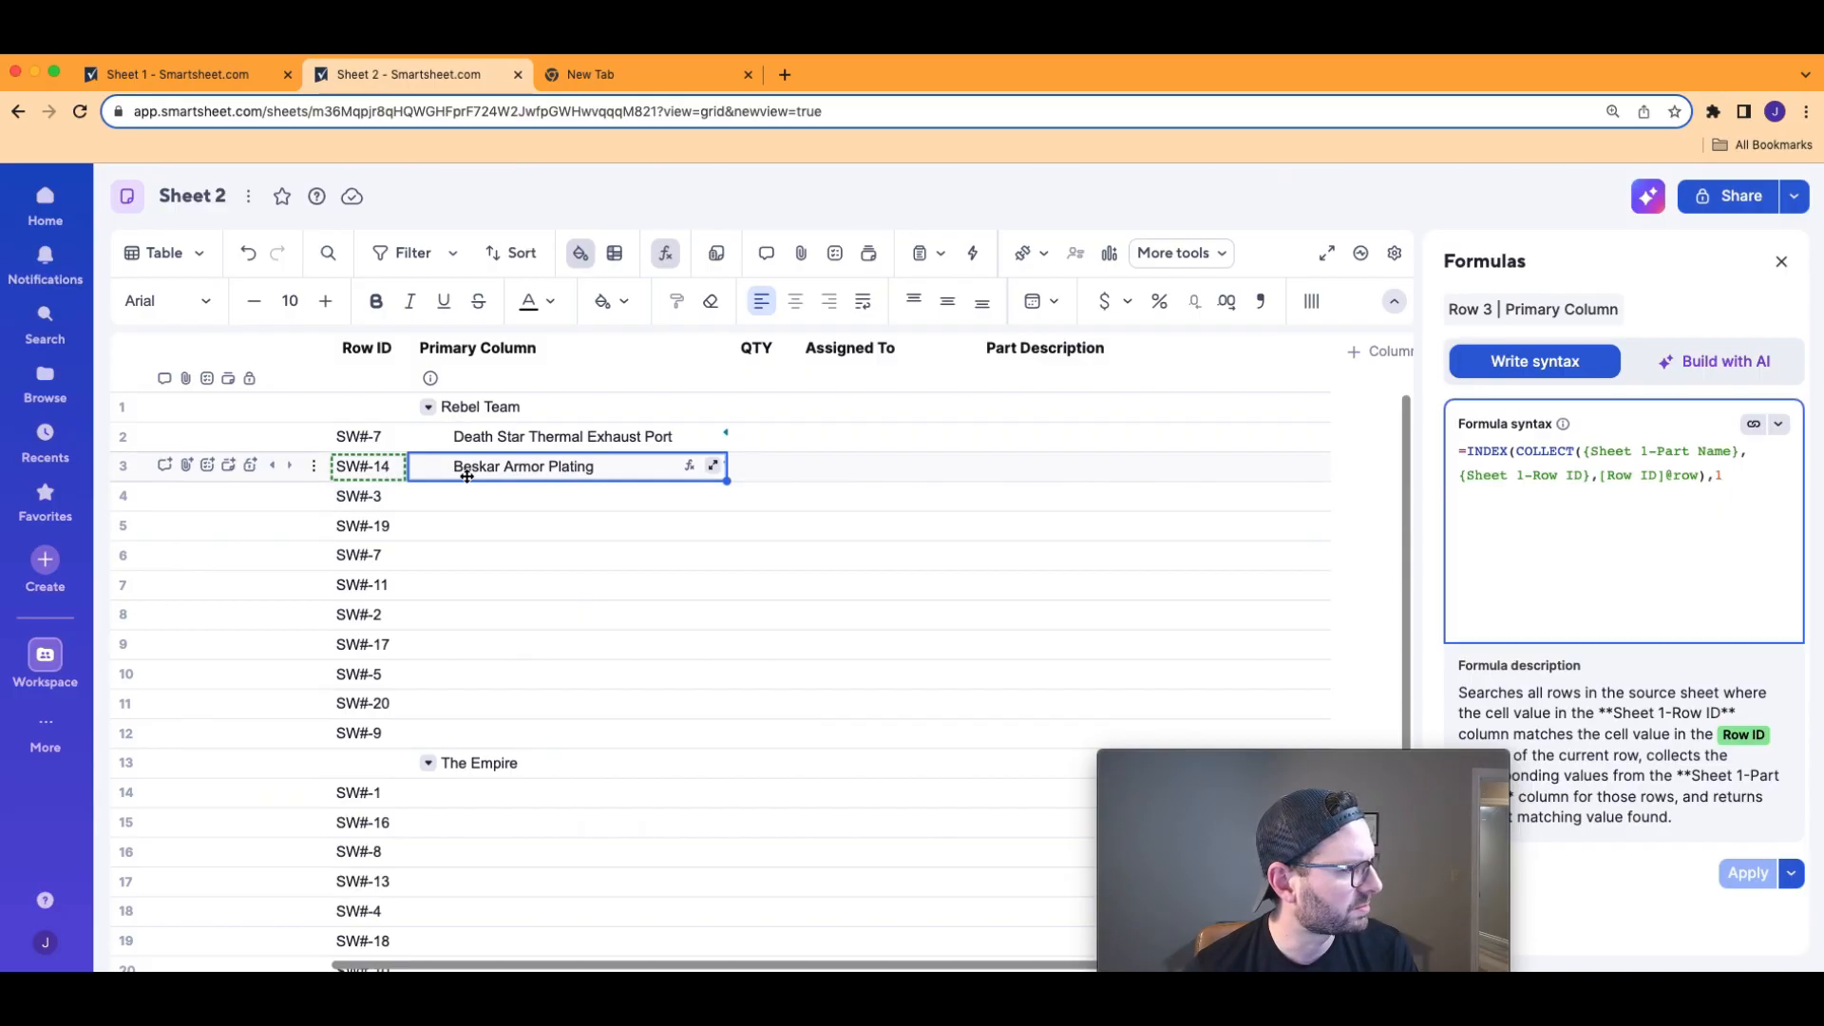
Check the part name of SW#-14 in Sheet 1, and fill the row 3 formula down Primary Column through row 12 of Sheet 2.
left_click(176, 75)
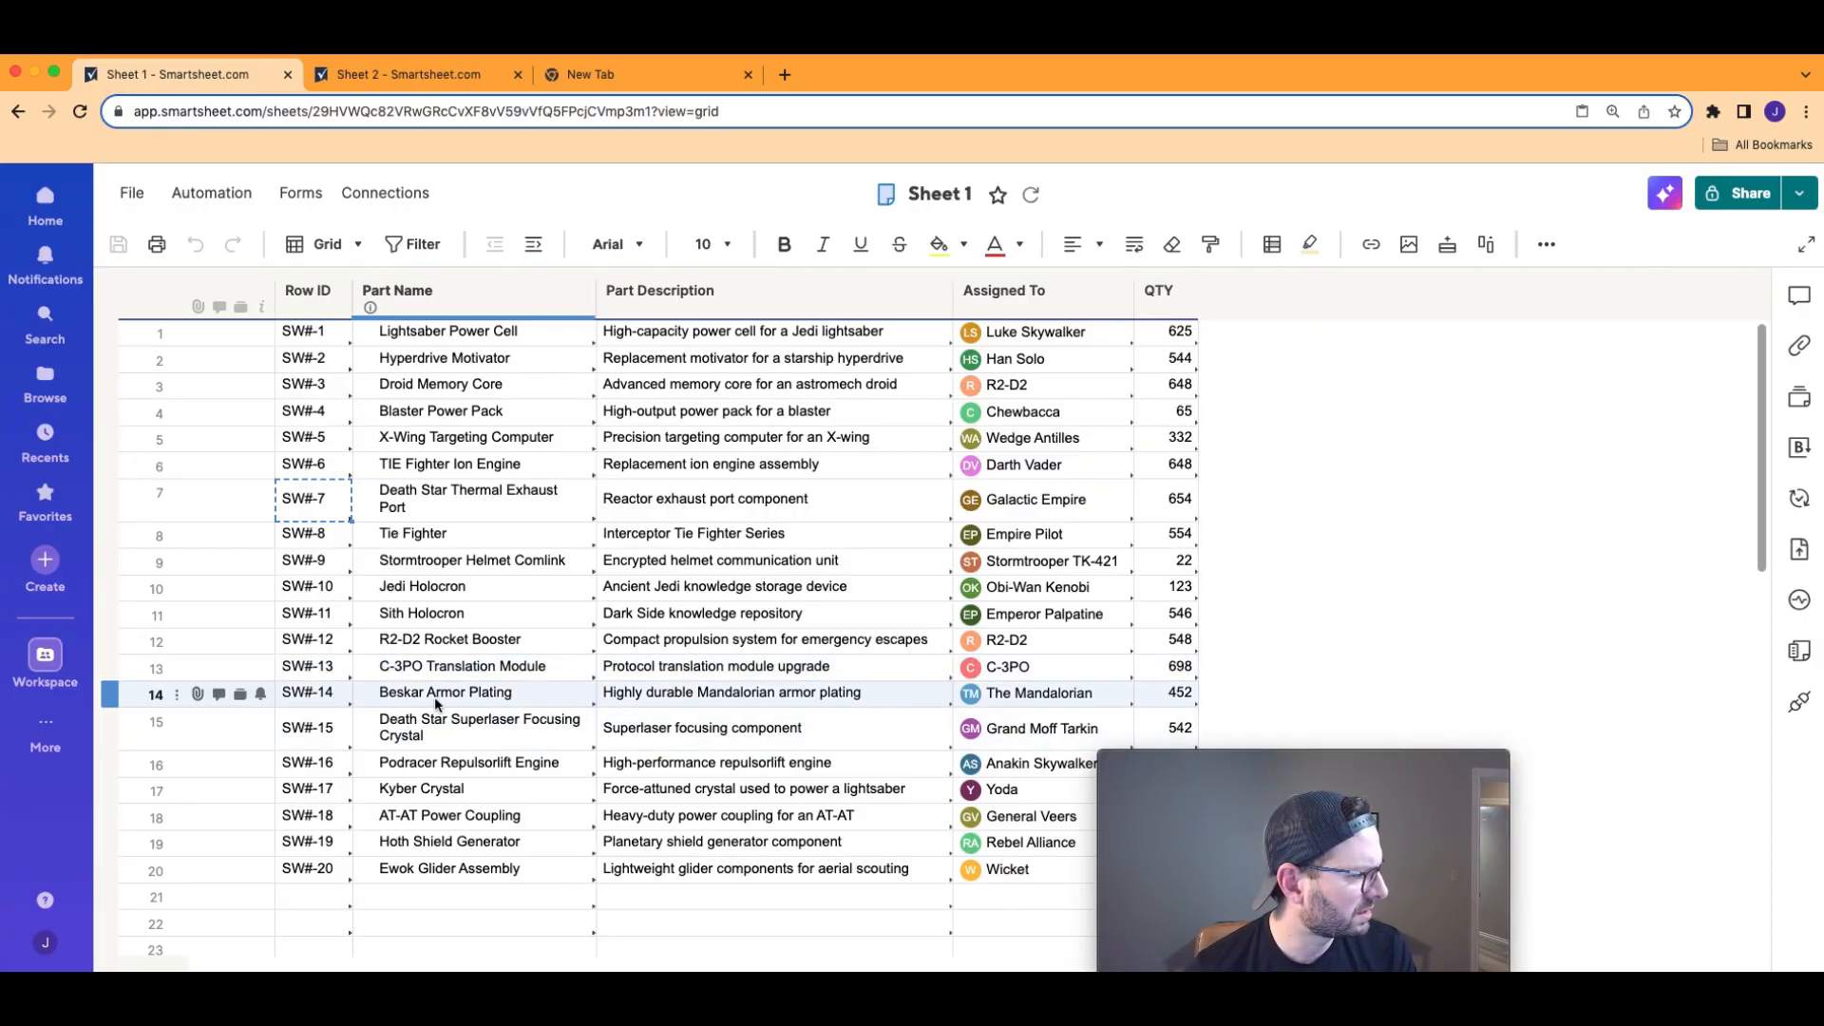
left_click(361, 75)
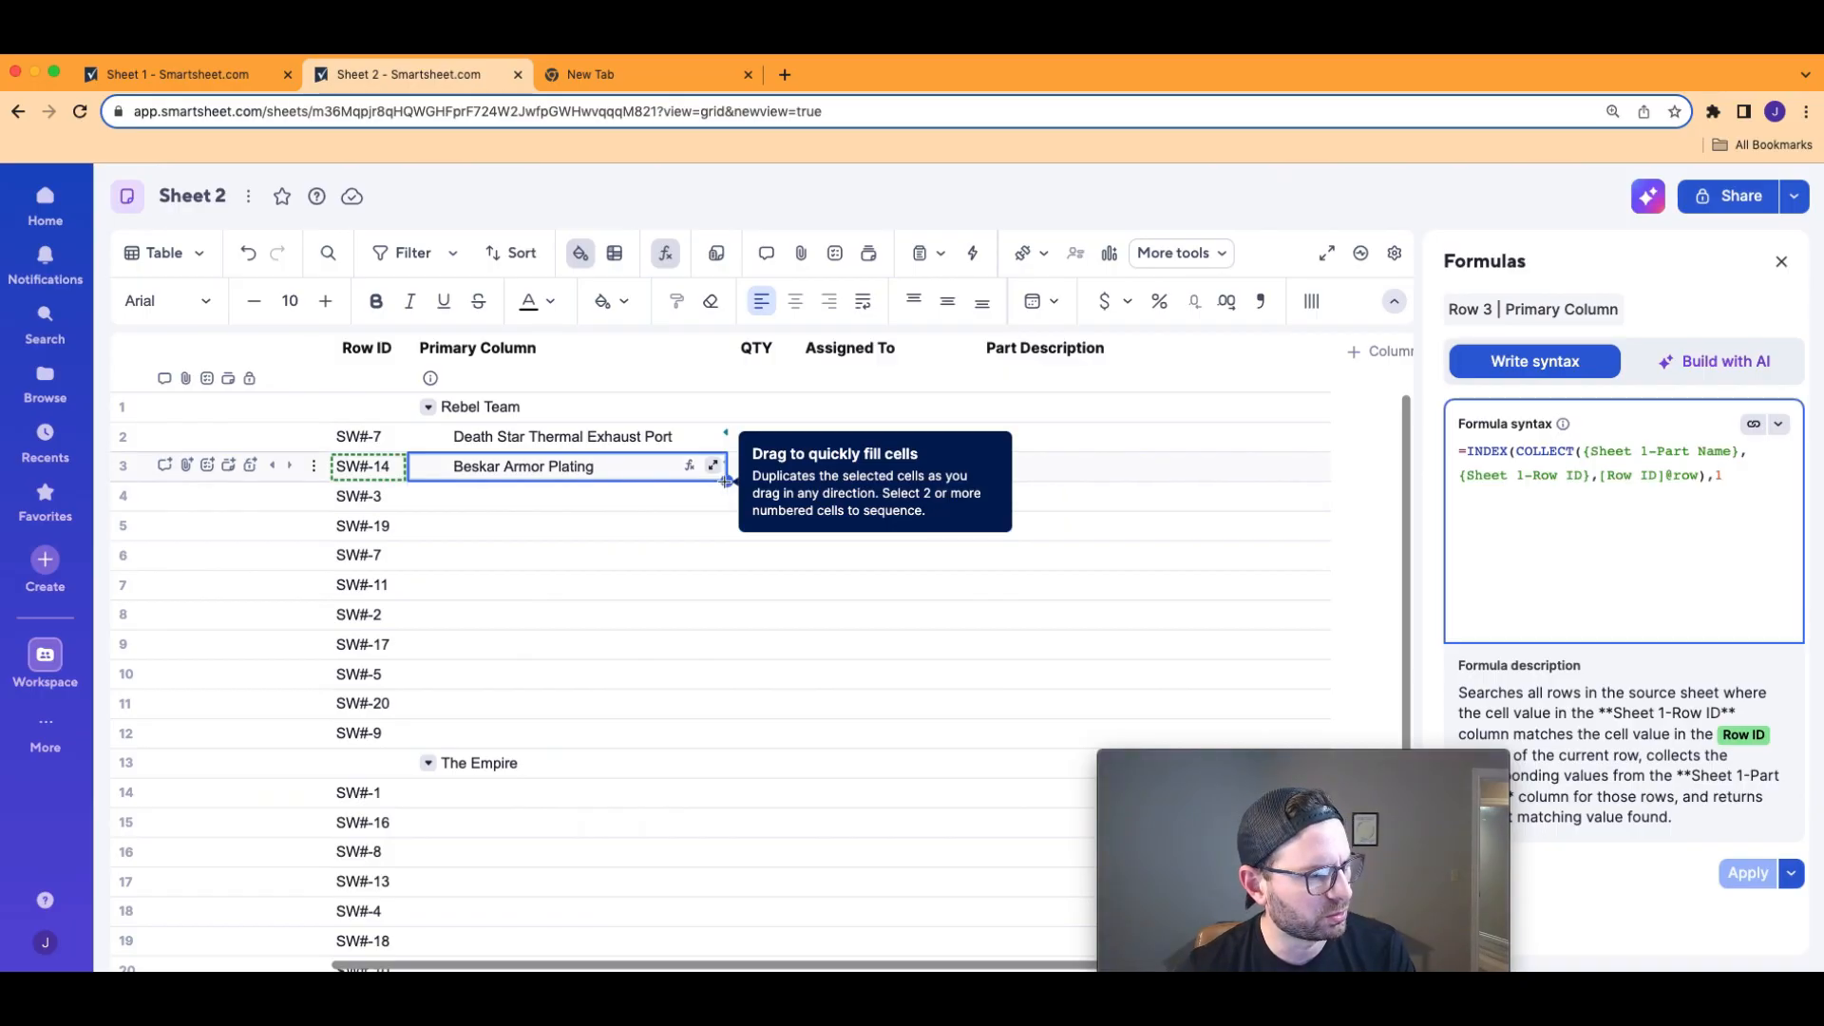
left_click_drag(725, 482, 725, 481)
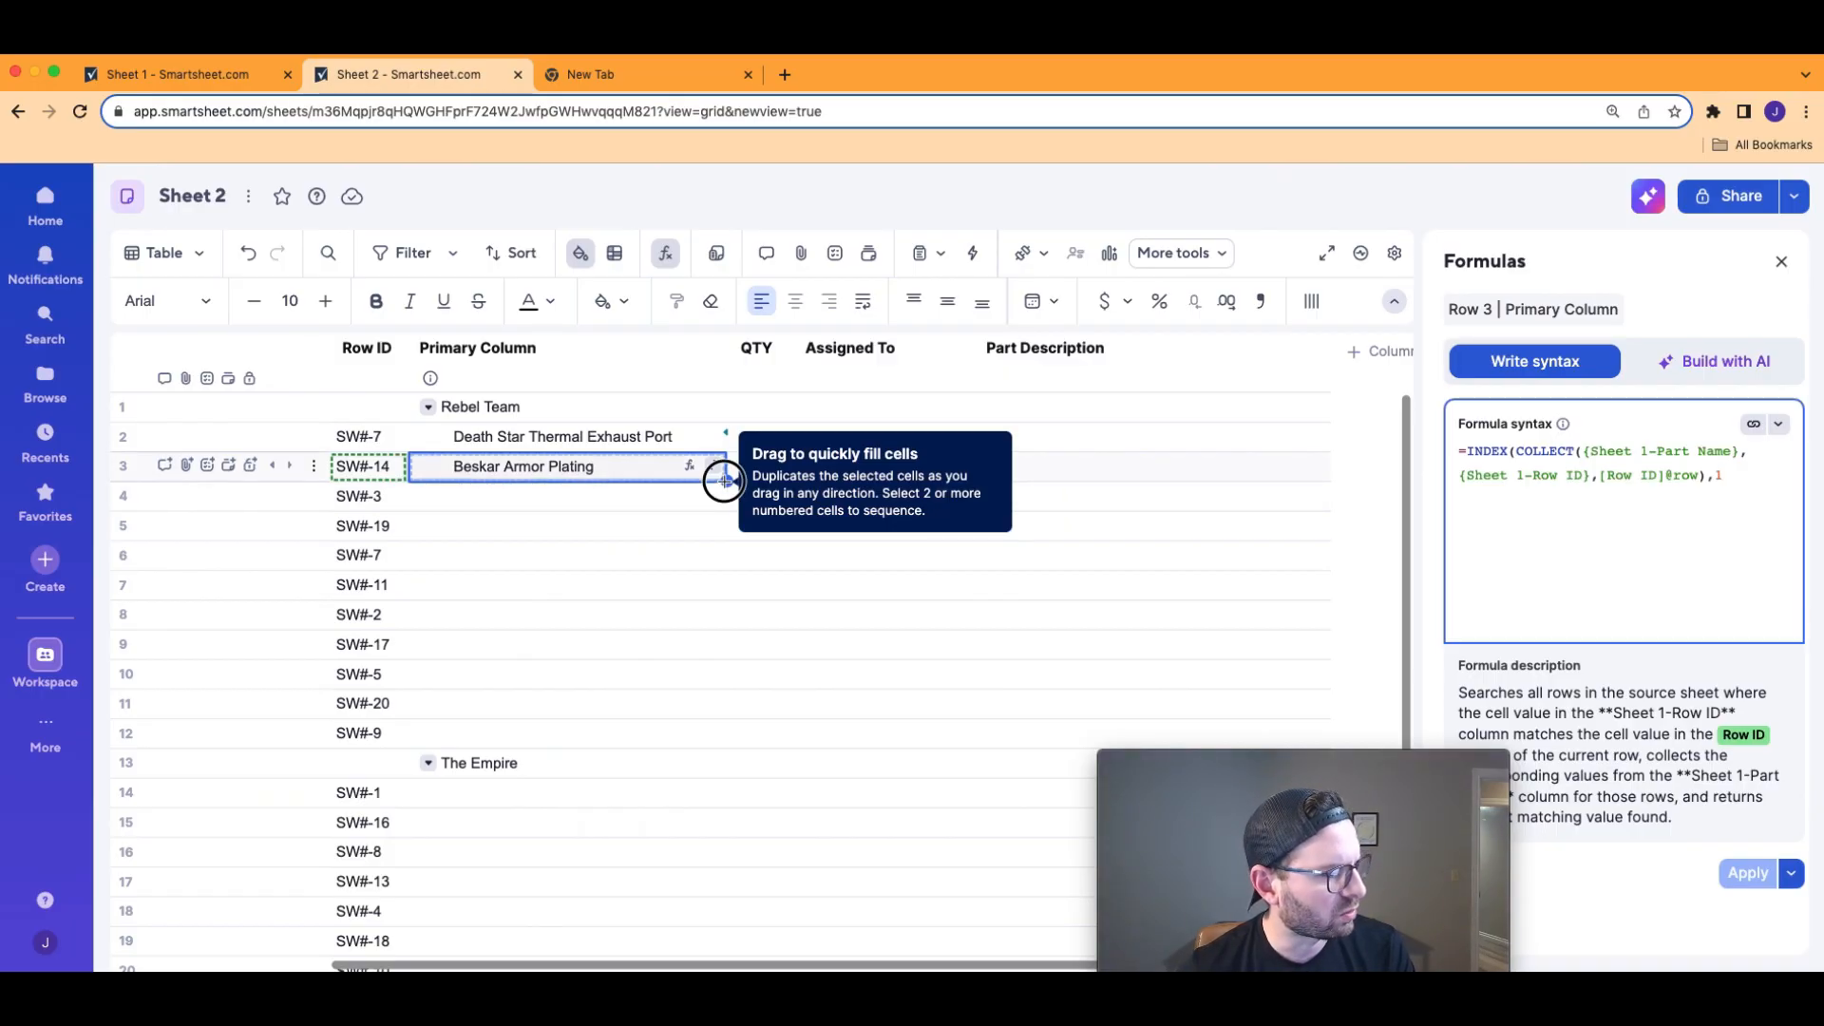
left_click_drag(724, 481, 698, 743)
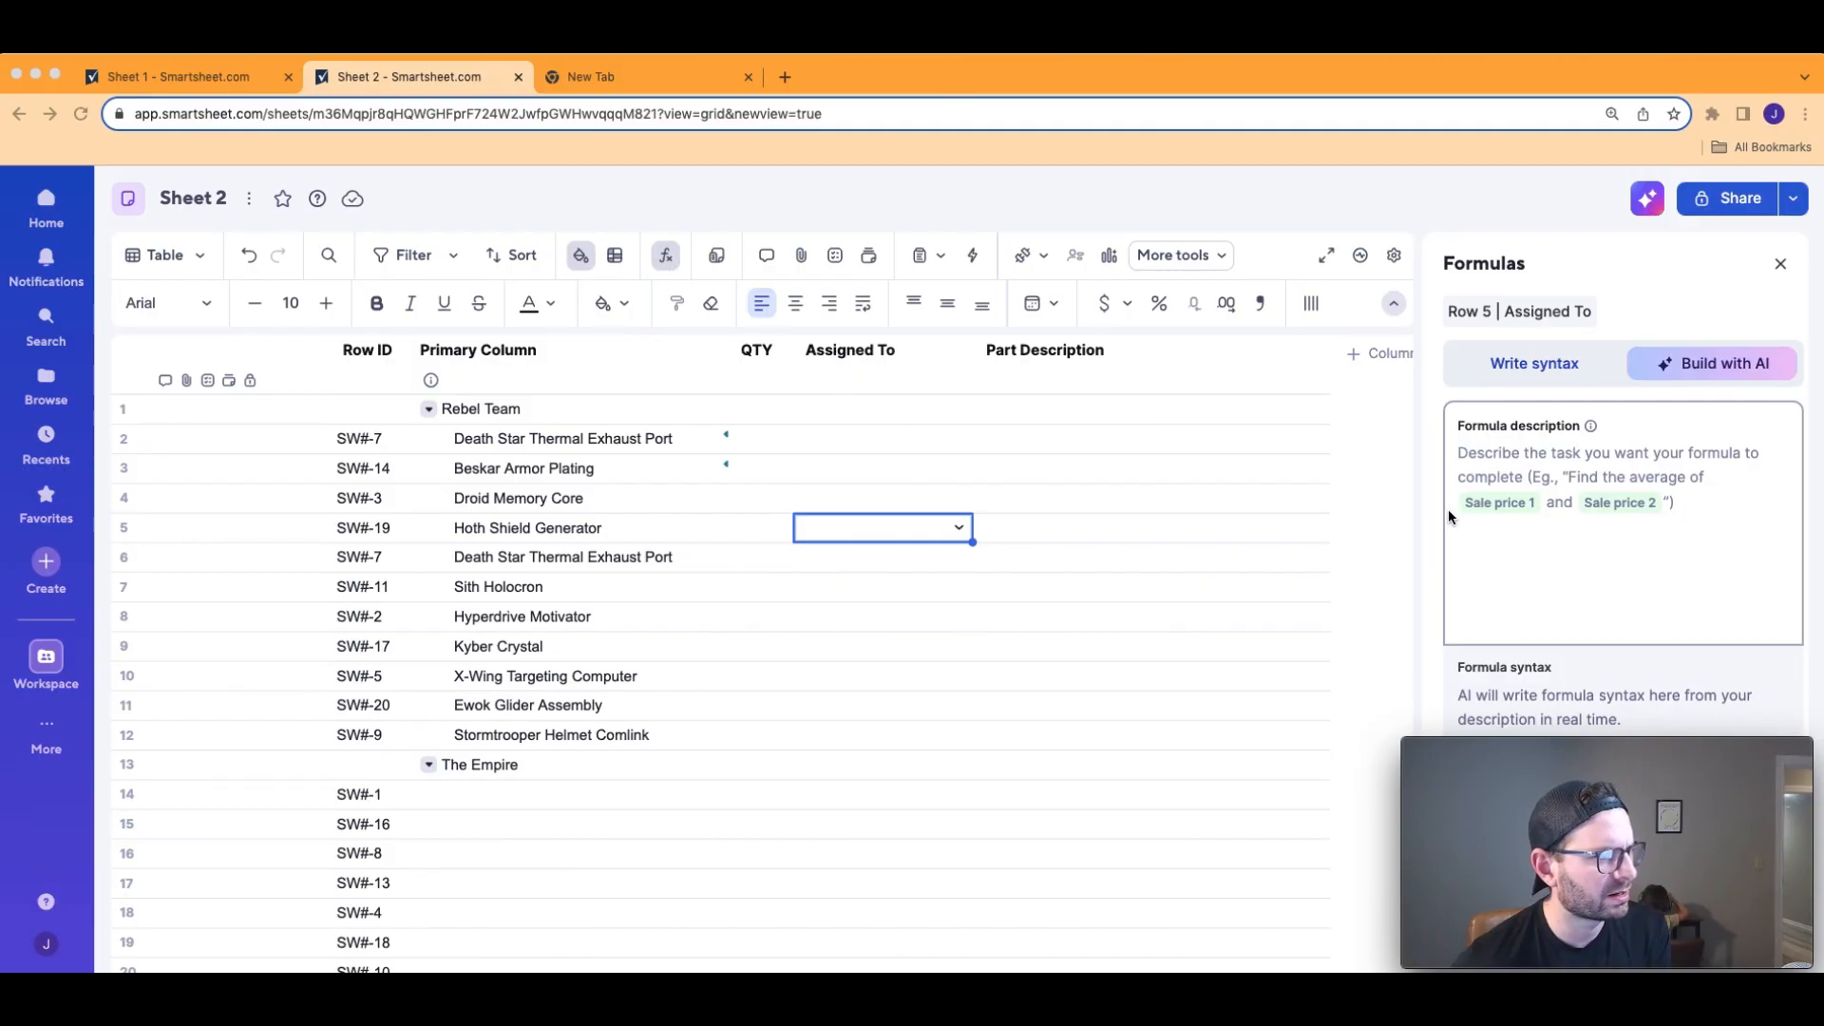
left_click(1533, 371)
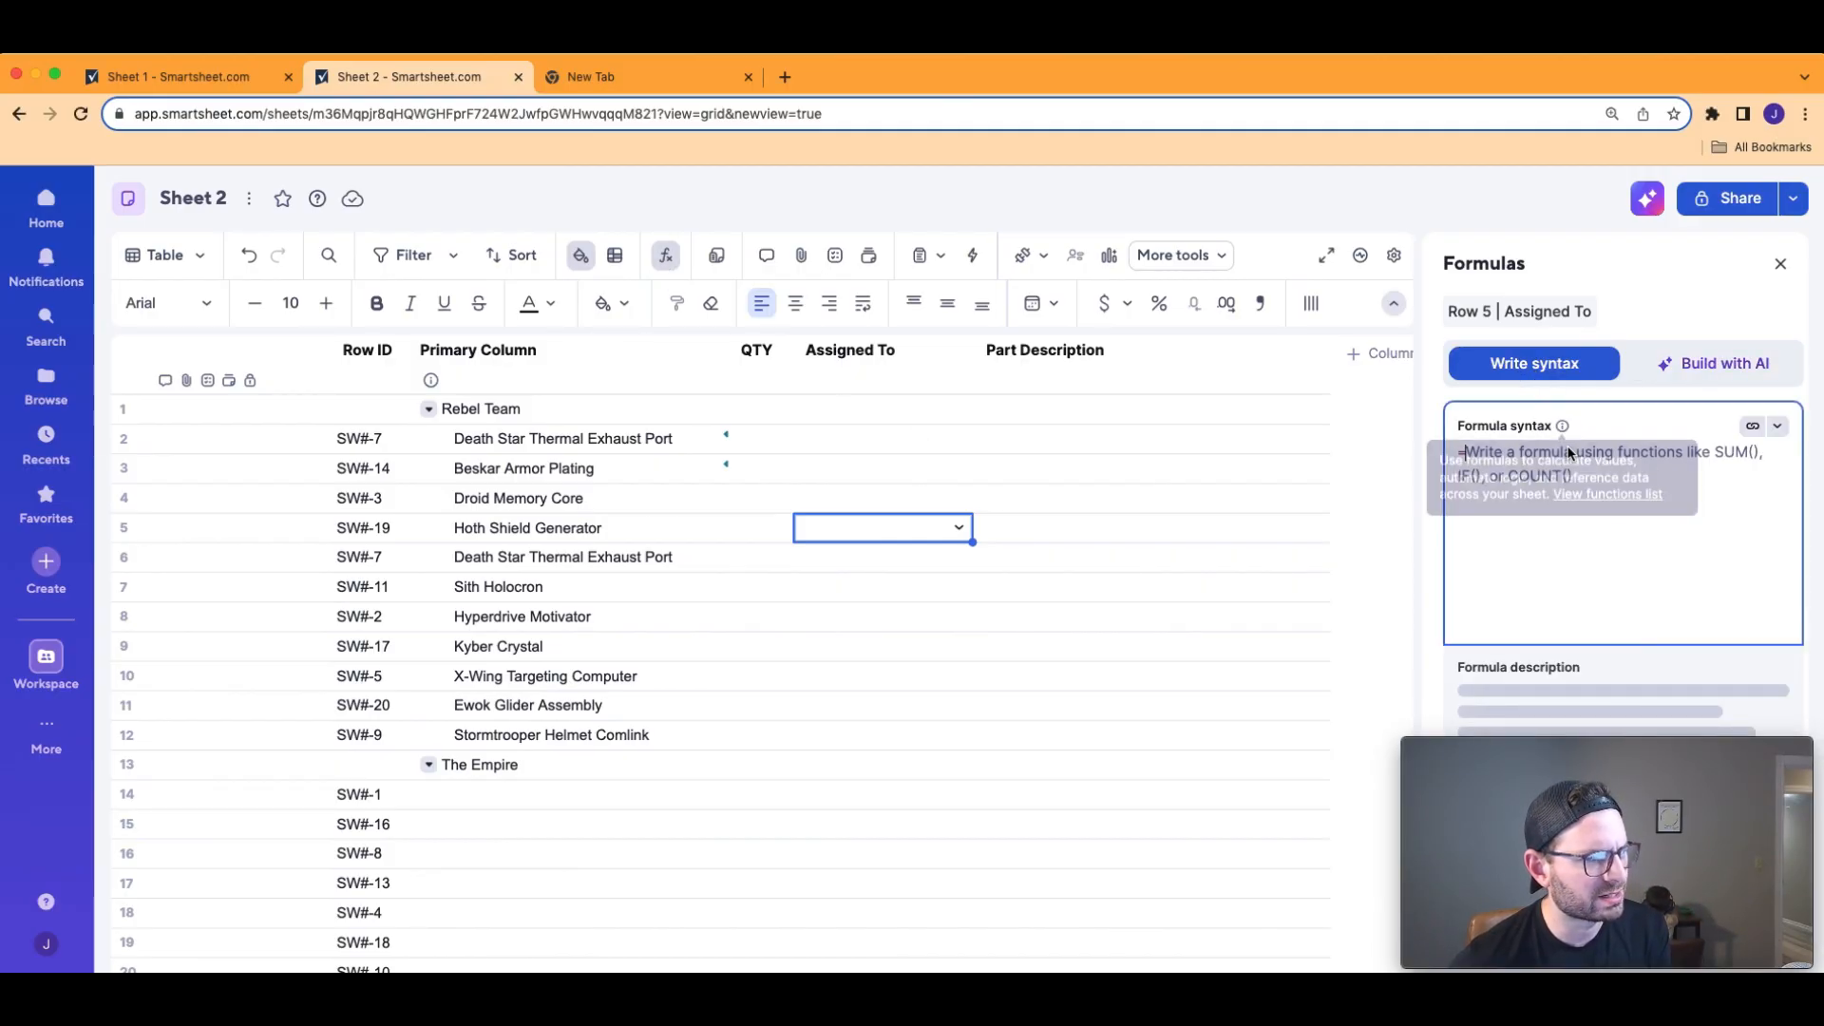
left_click(1722, 365)
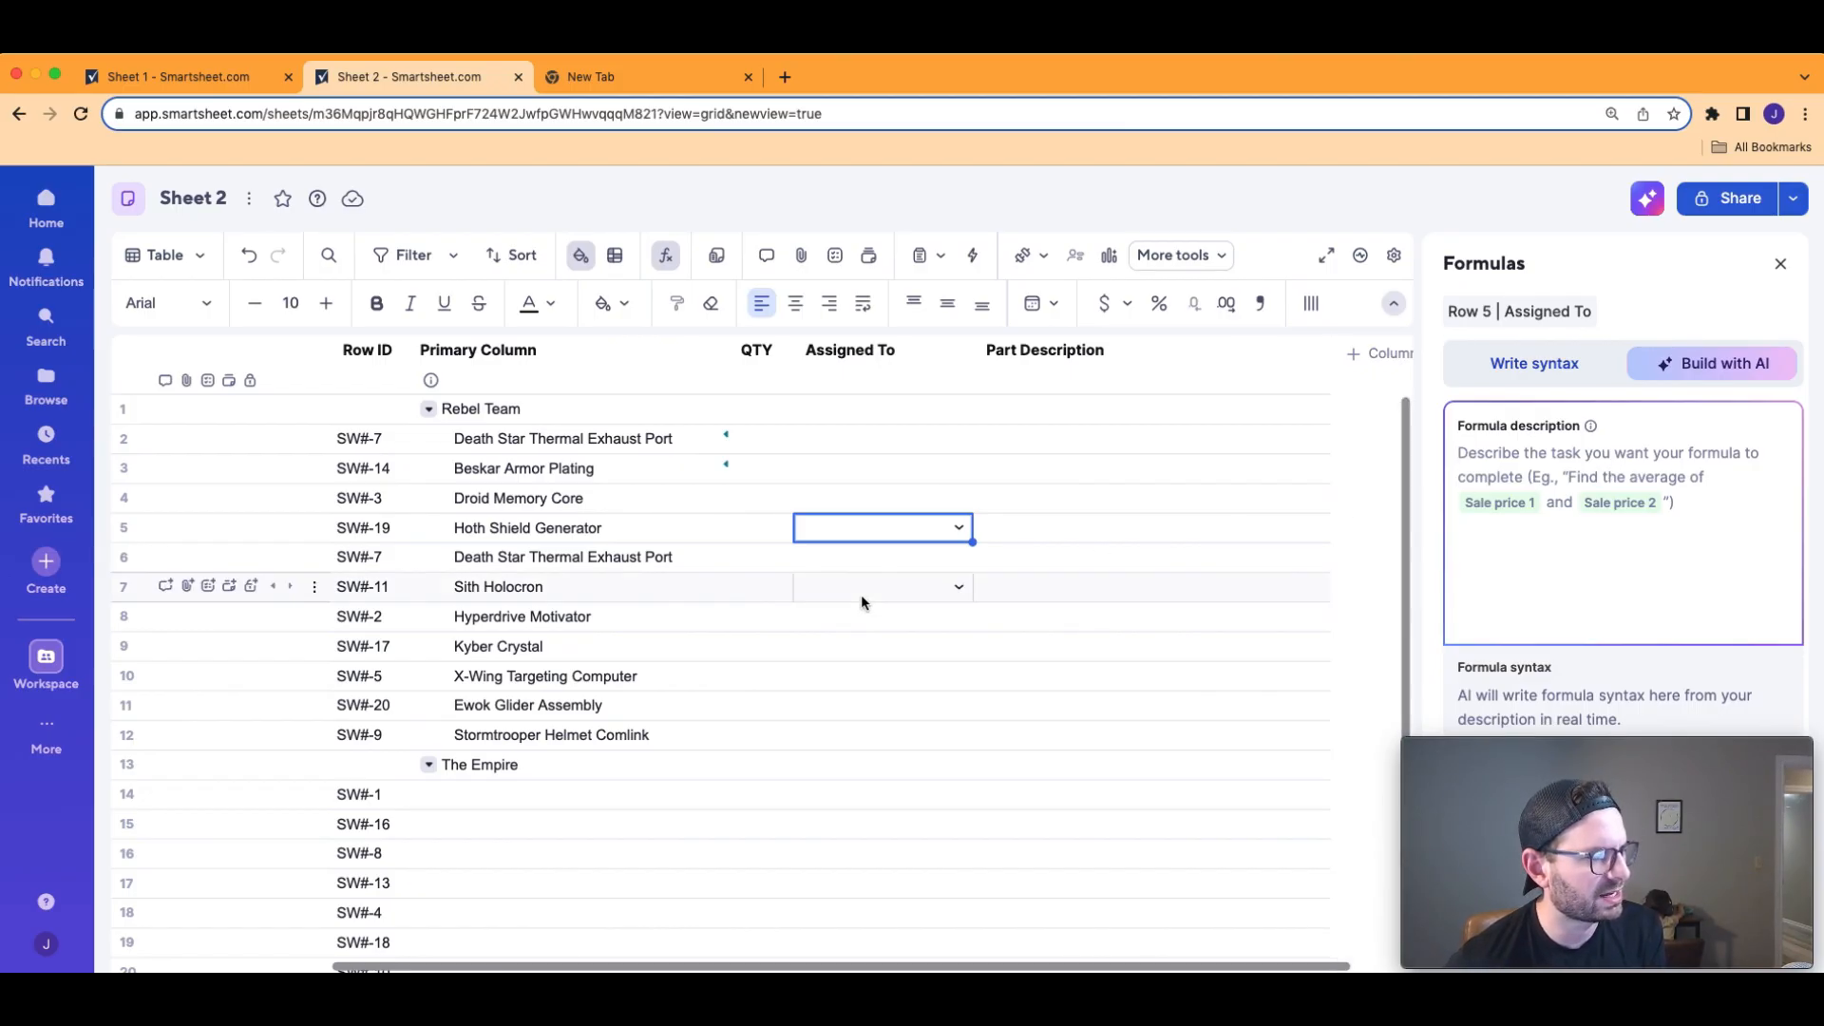
left_click(1558, 440)
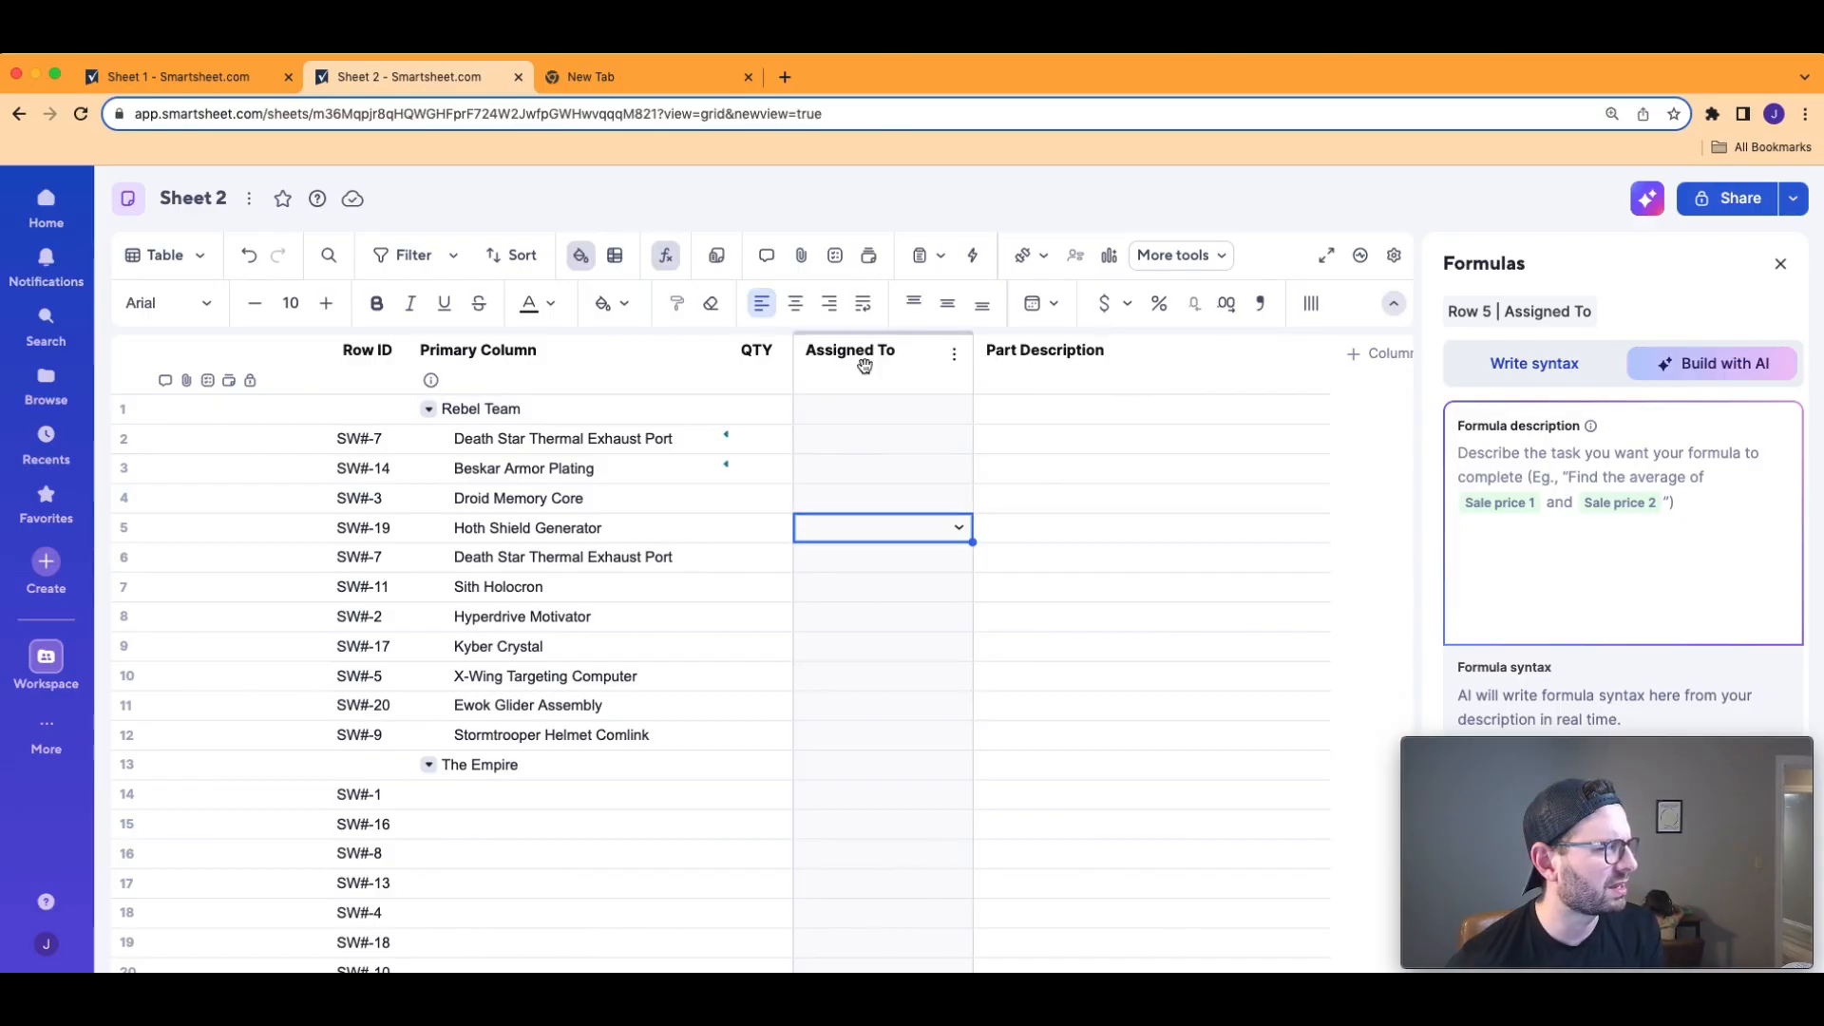
Link row 2's Part Description cell in Sheet 2 to the SW#-11 part description in Sheet 1 of Test Sheets Folder.
left_click(1094, 491)
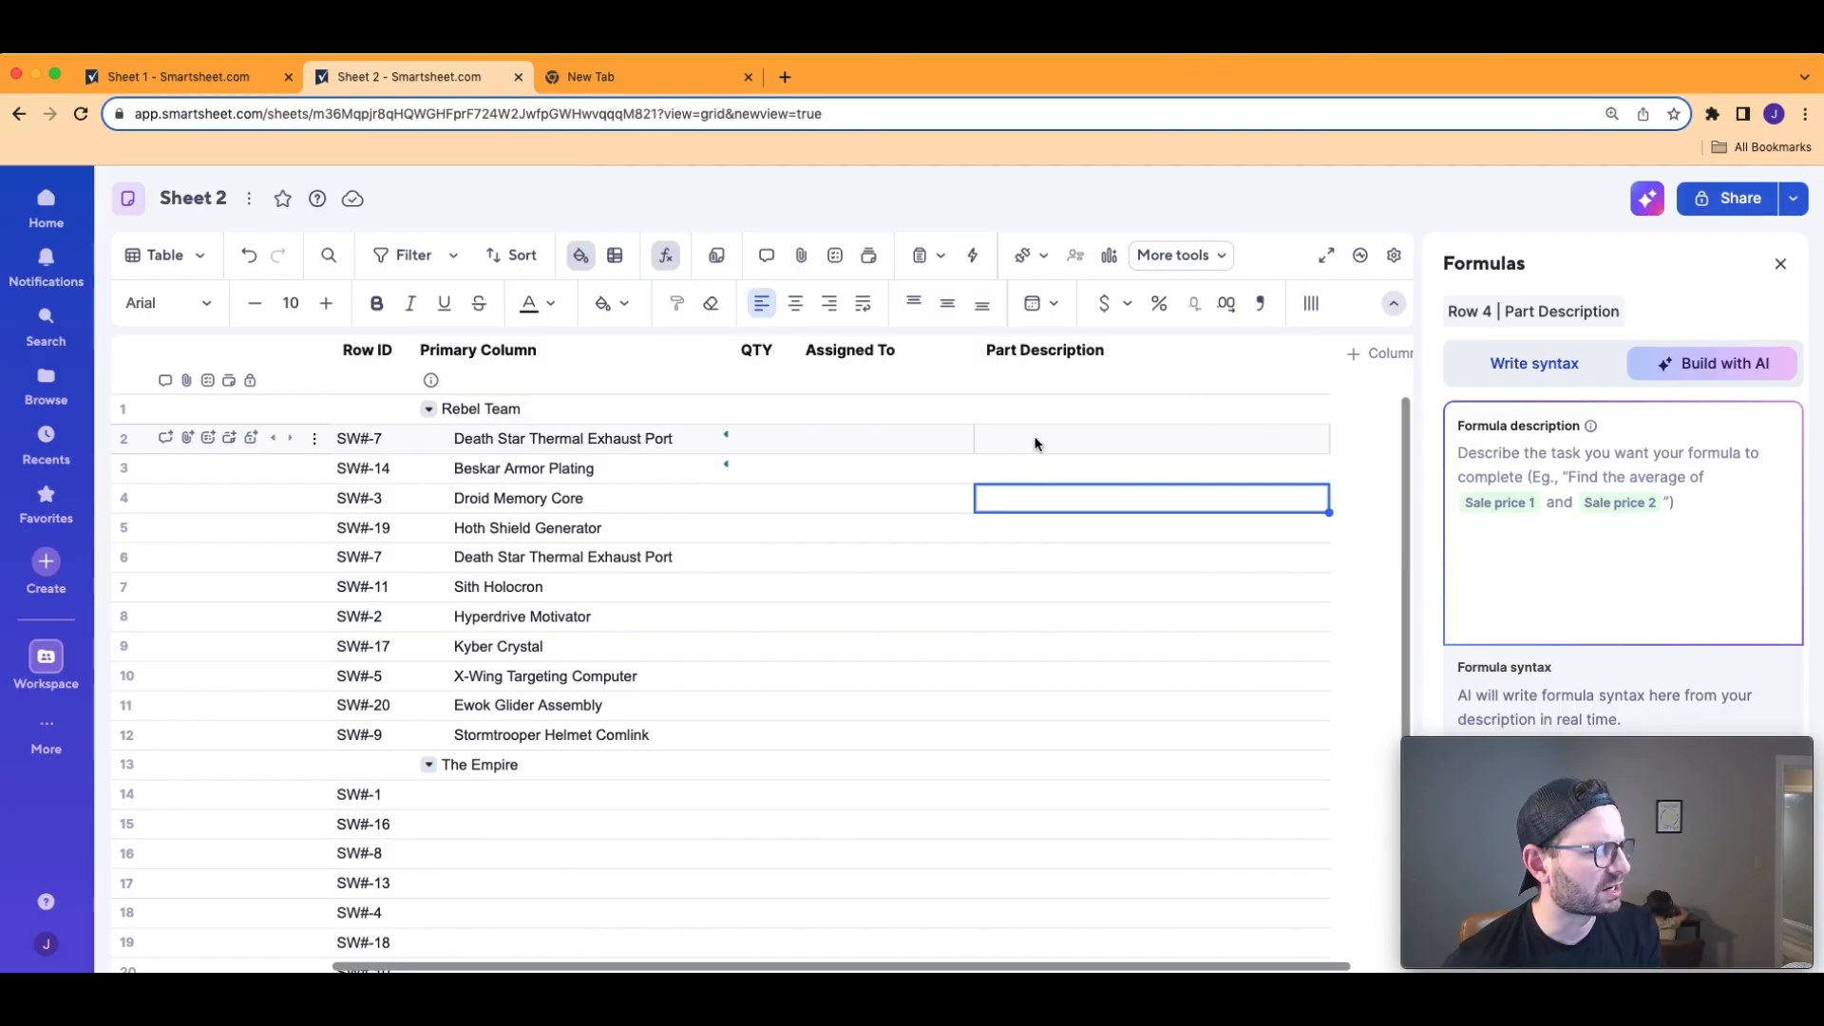
left_click(1035, 444)
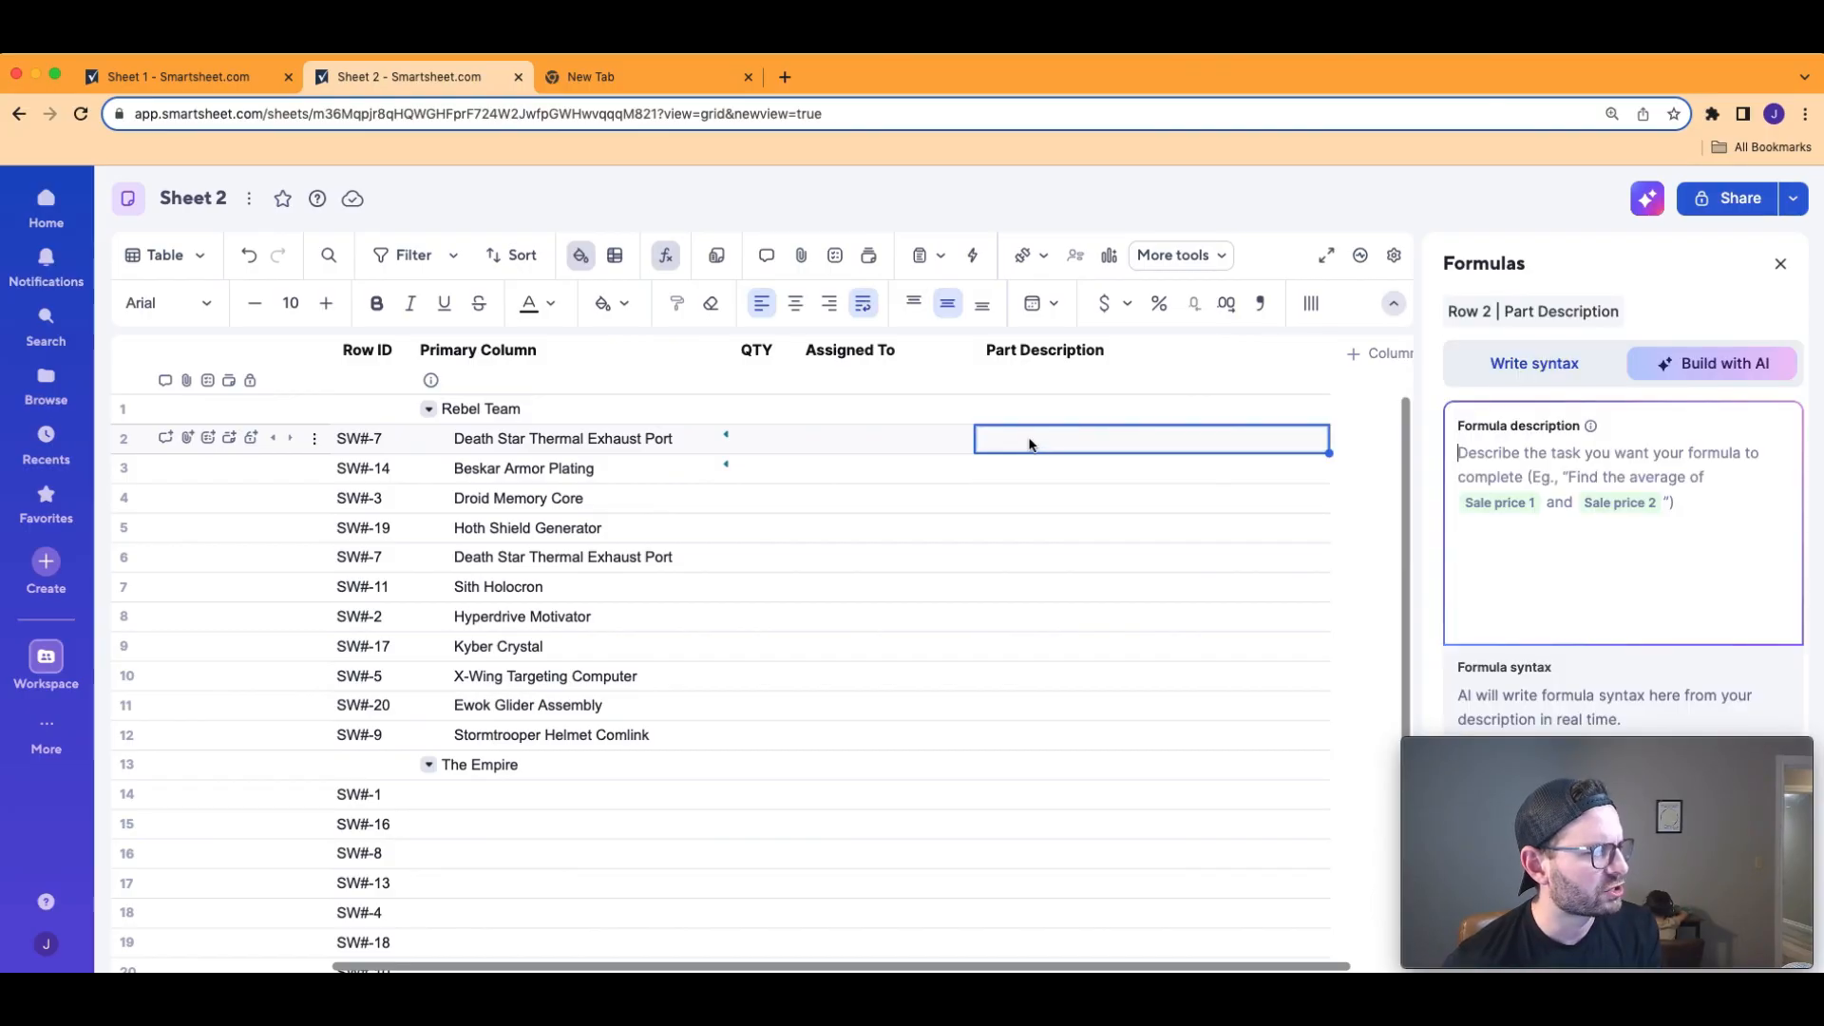
right_click(1030, 444)
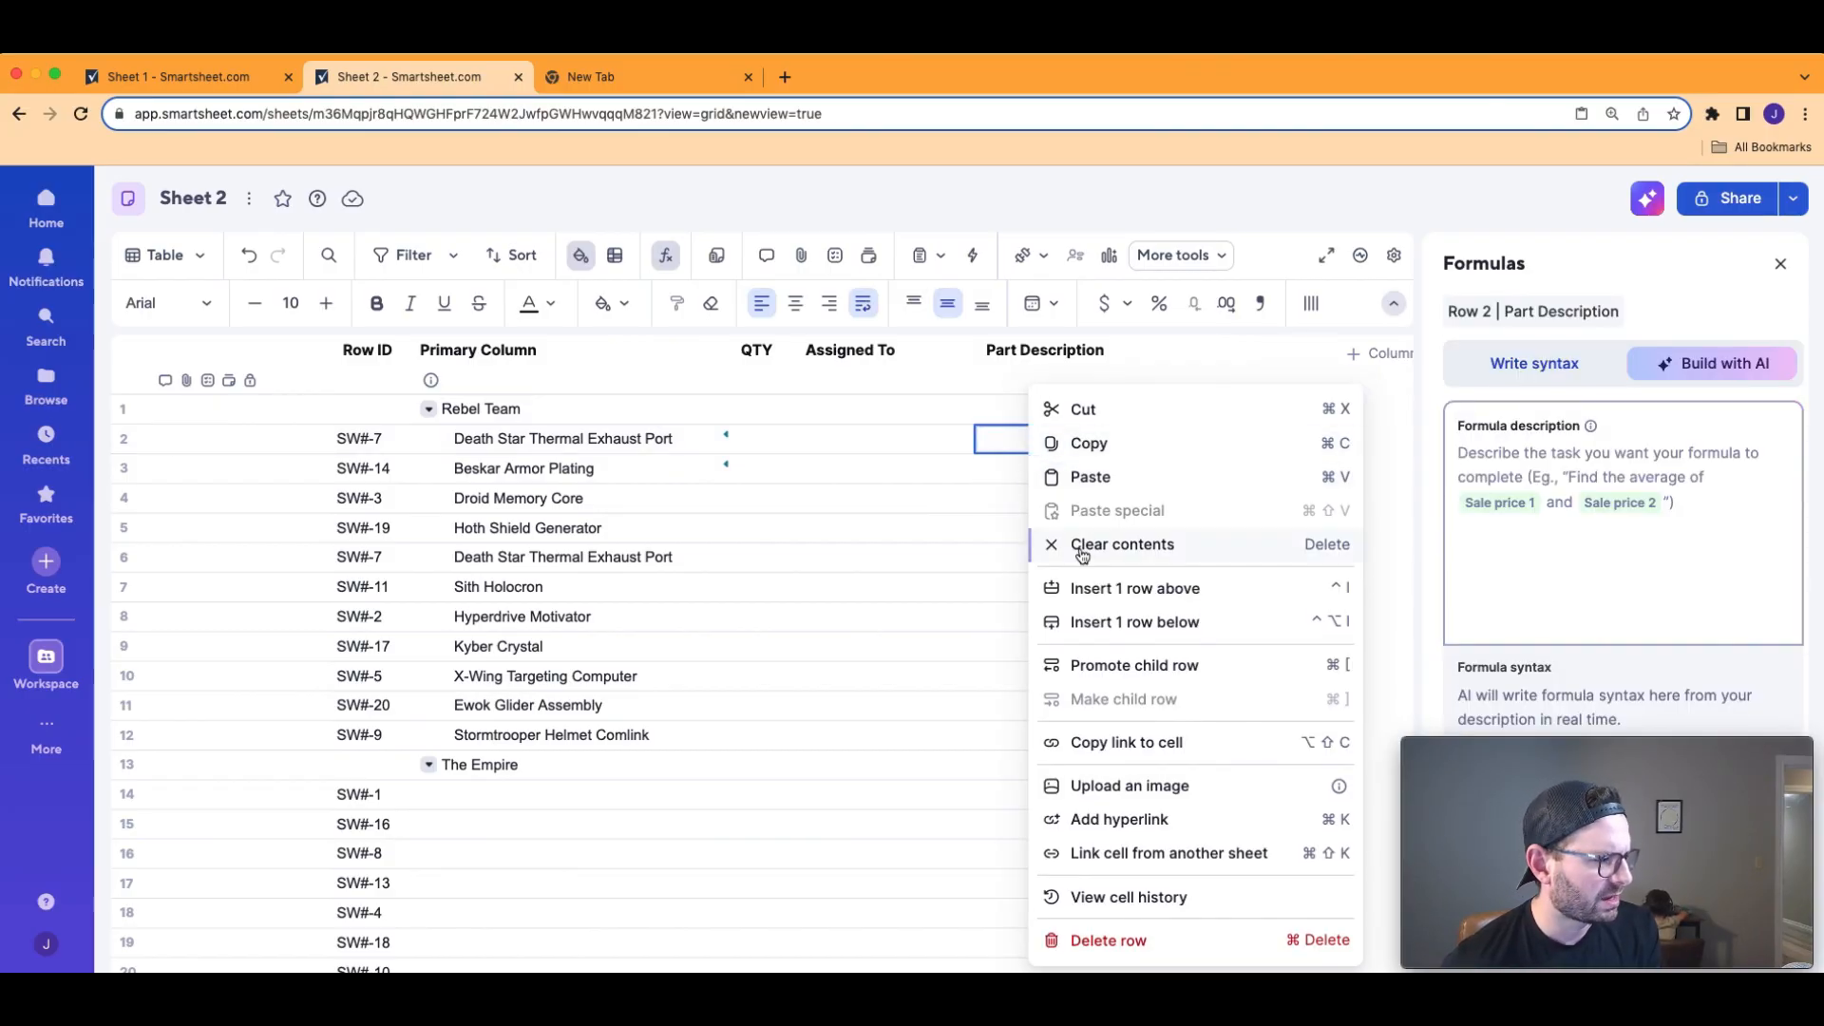
left_click(1125, 855)
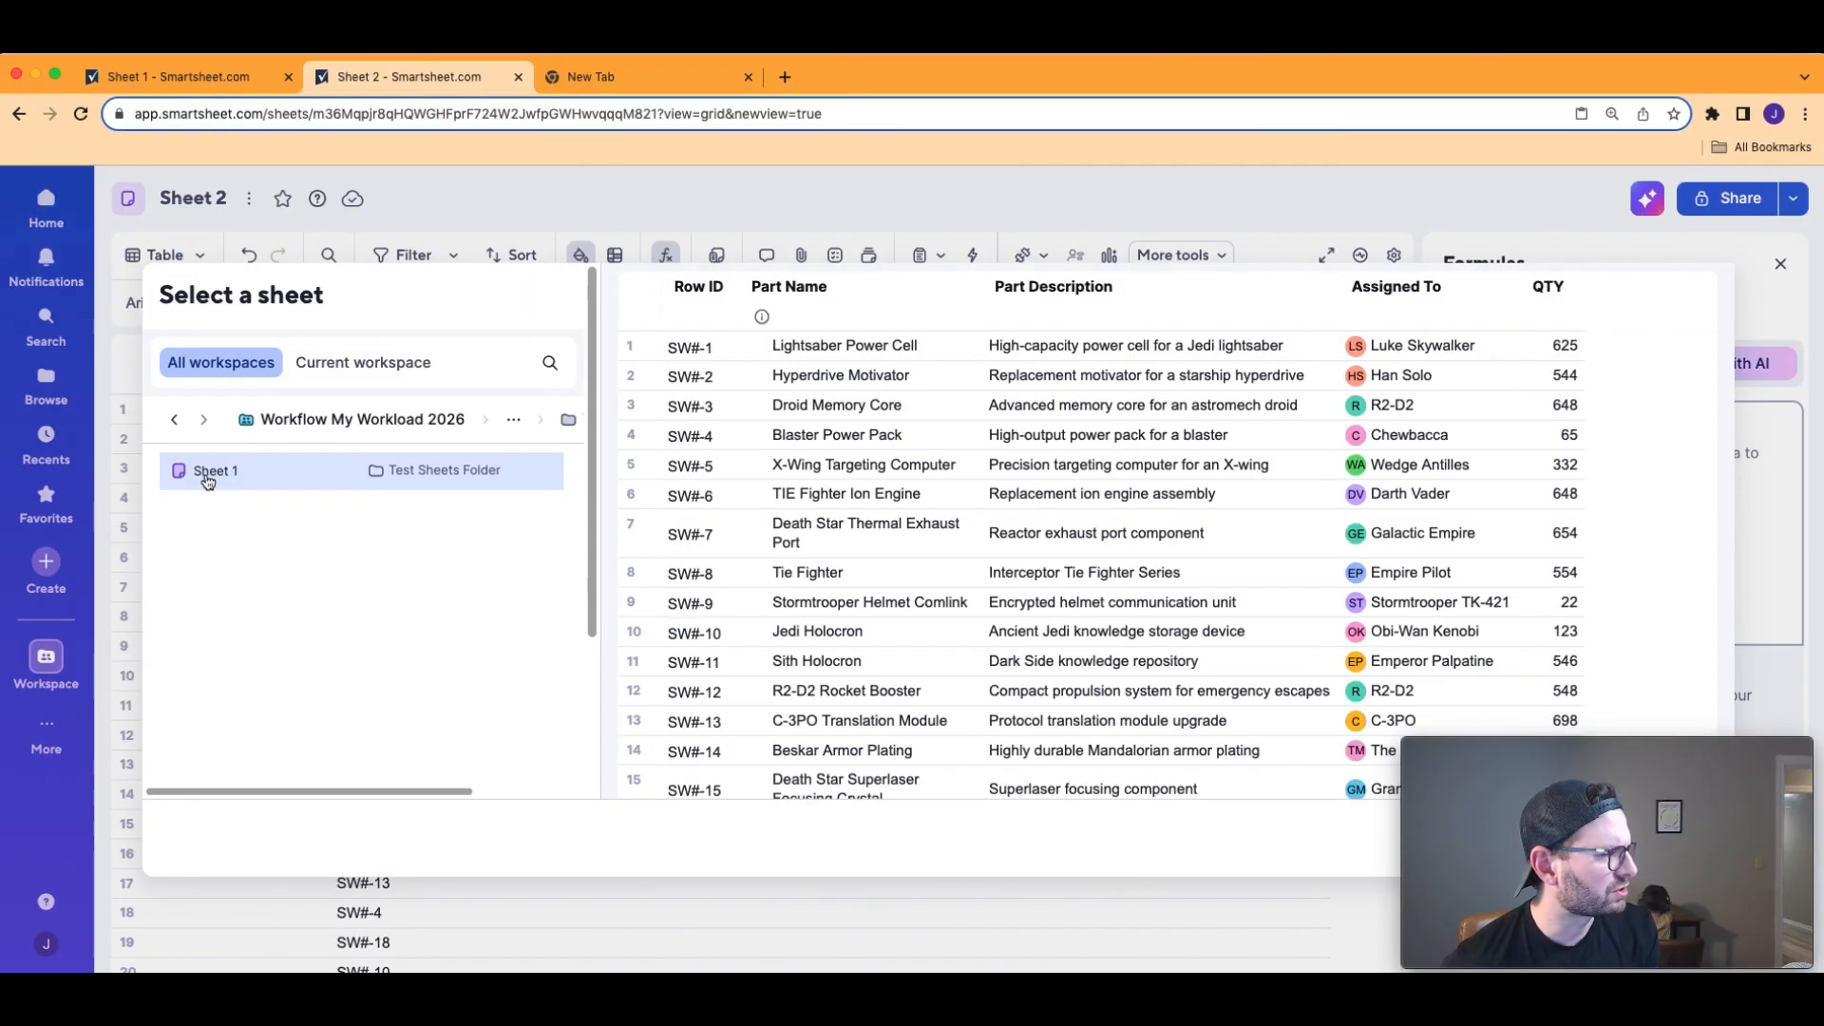
left_click(1082, 443)
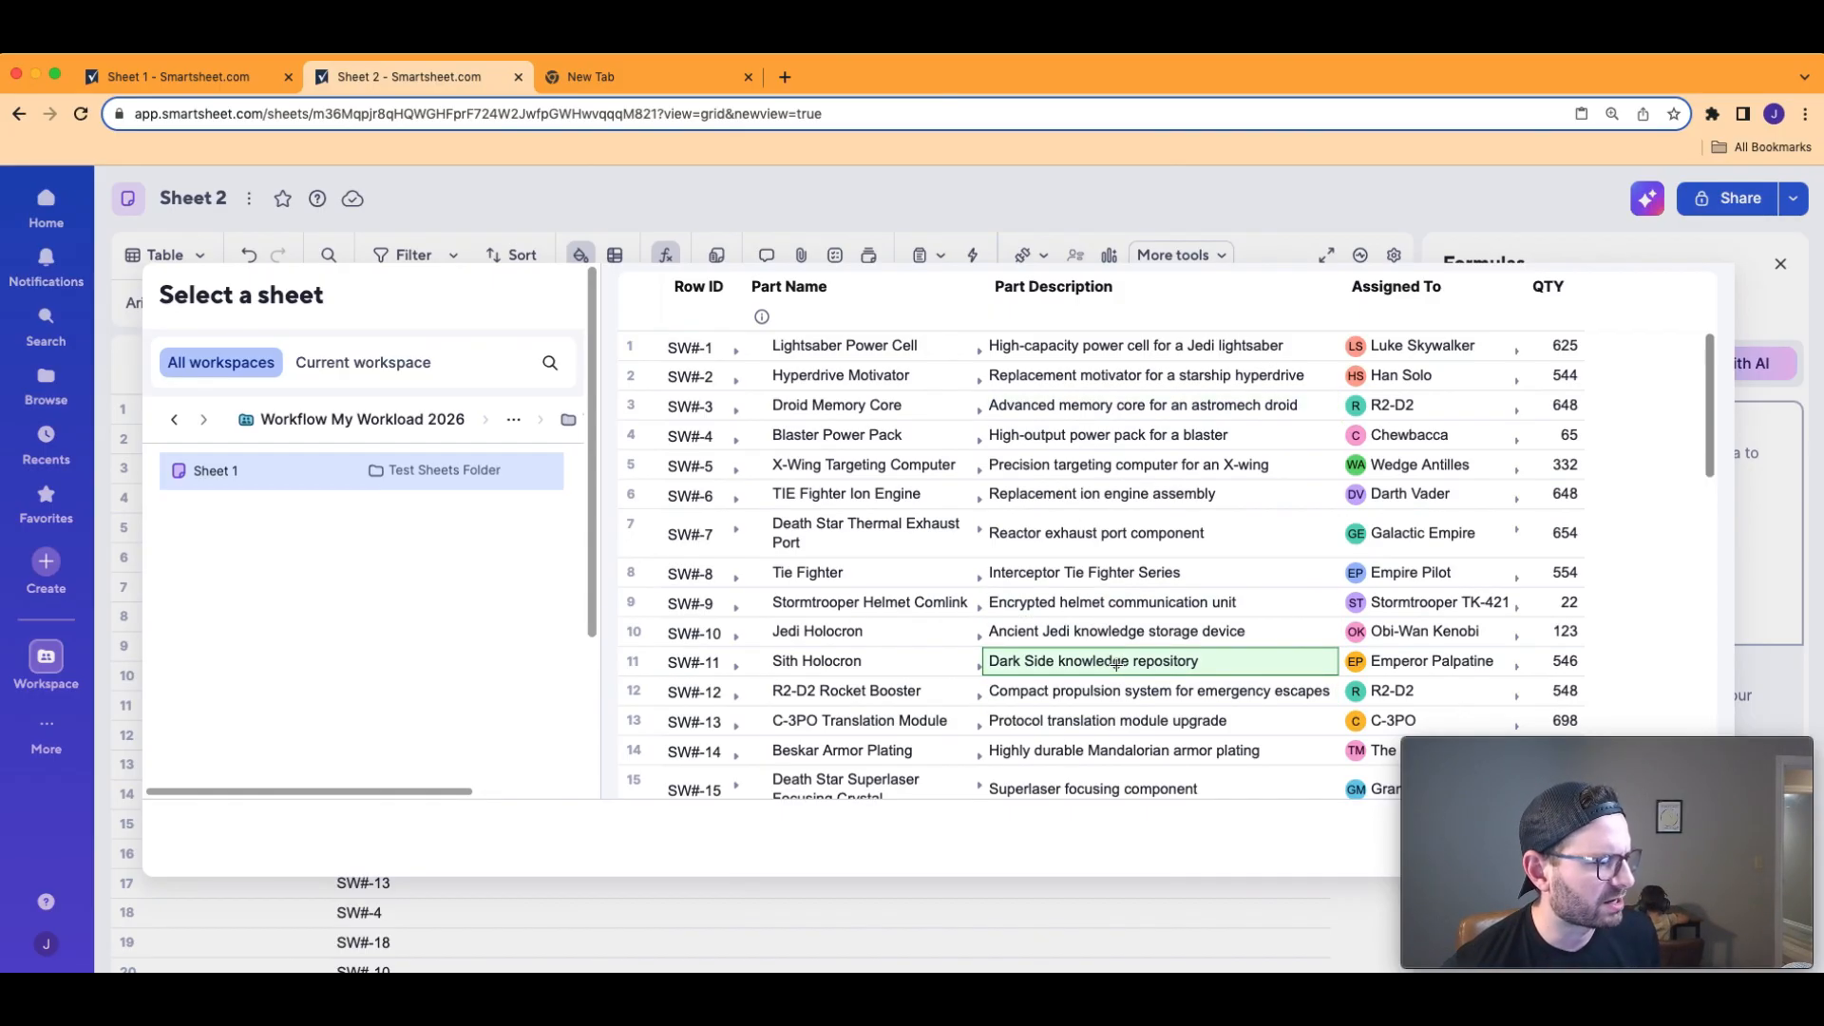
left_click(1116, 663)
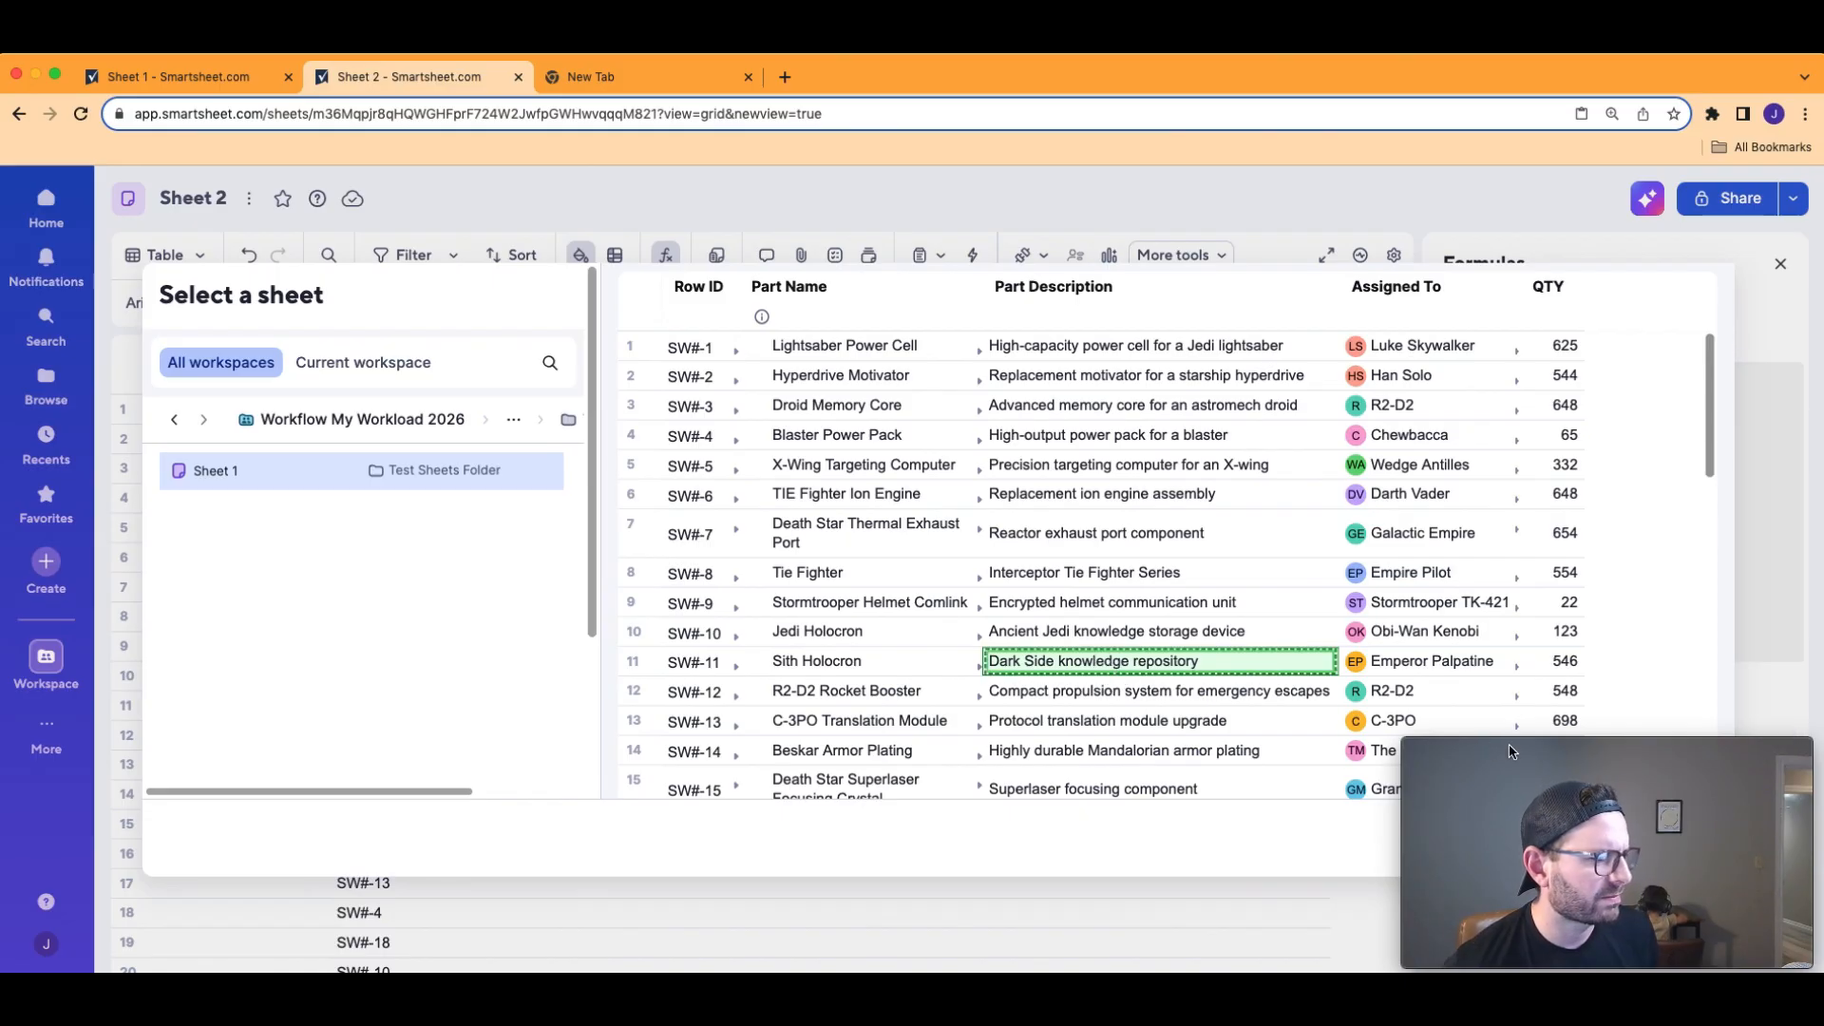
mouse_move(1531, 756)
left_click_drag(1530, 756, 1197, 793)
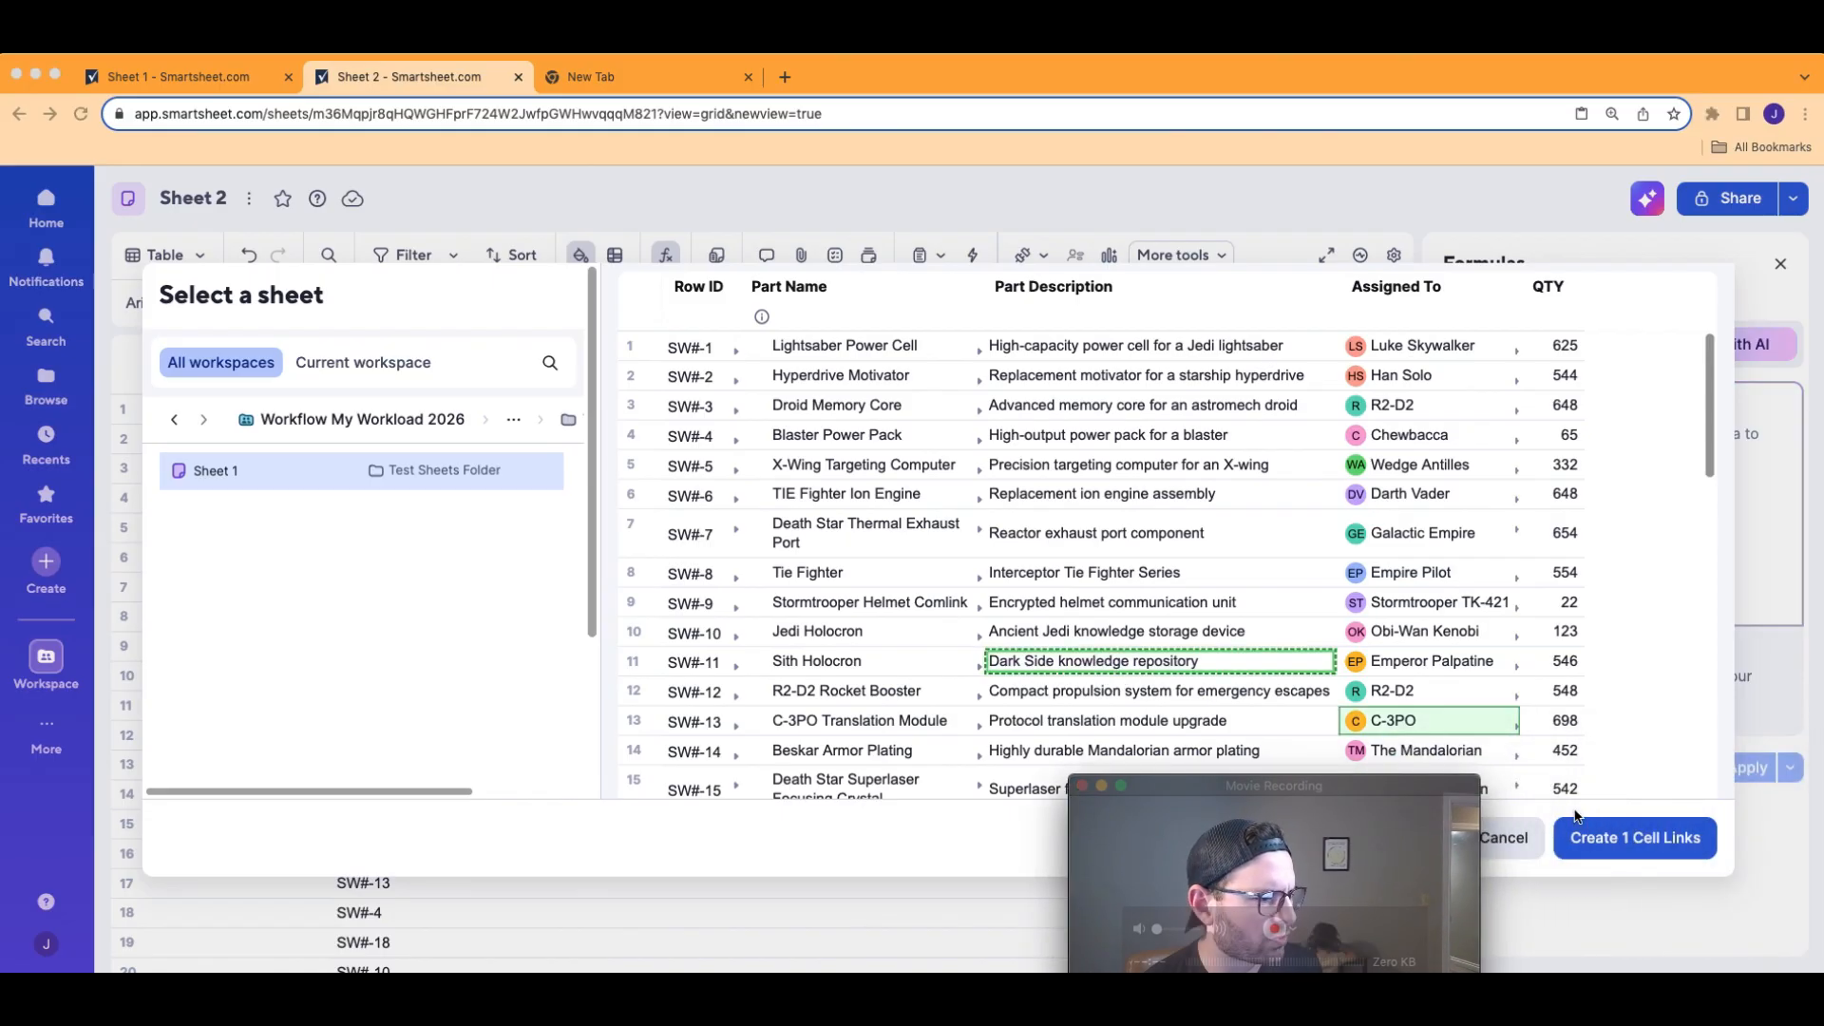
left_click(1643, 845)
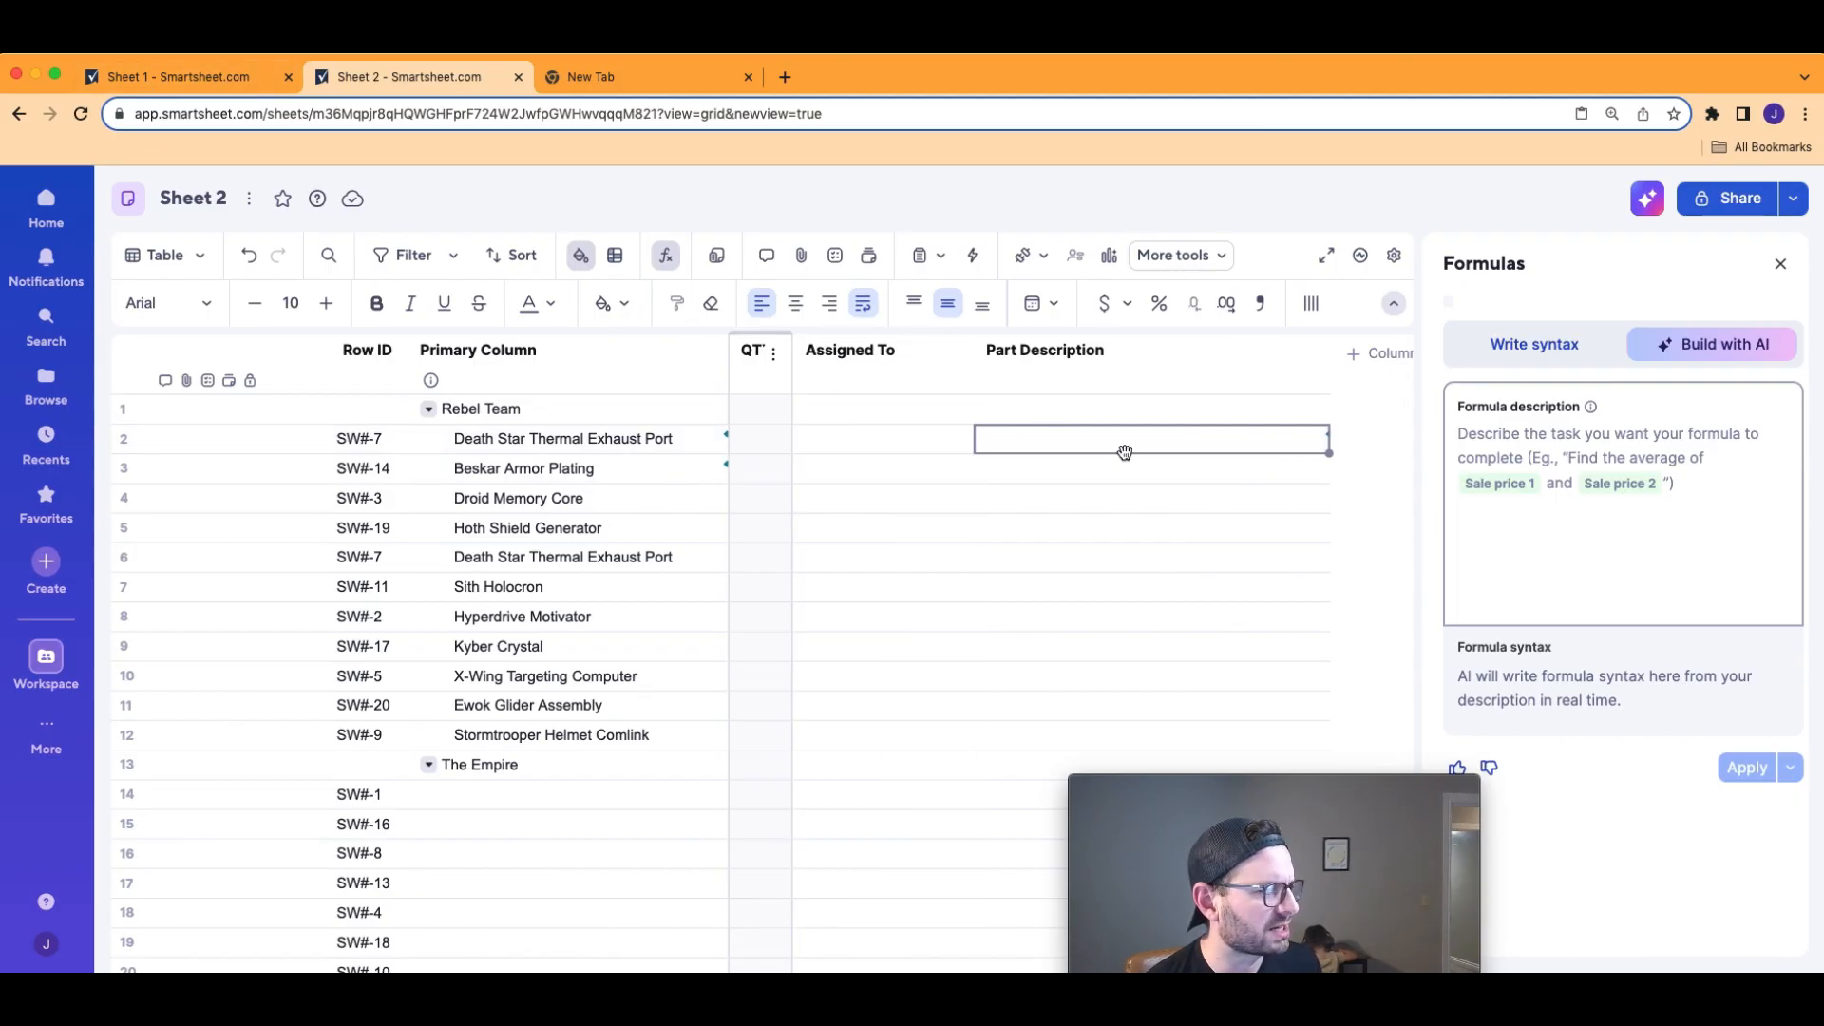
Move the SW#-11 row in Sheet 1 directly below SW#-5, save the sheet, and check the linked Part Description cell in Sheet 2.
left_click(205, 78)
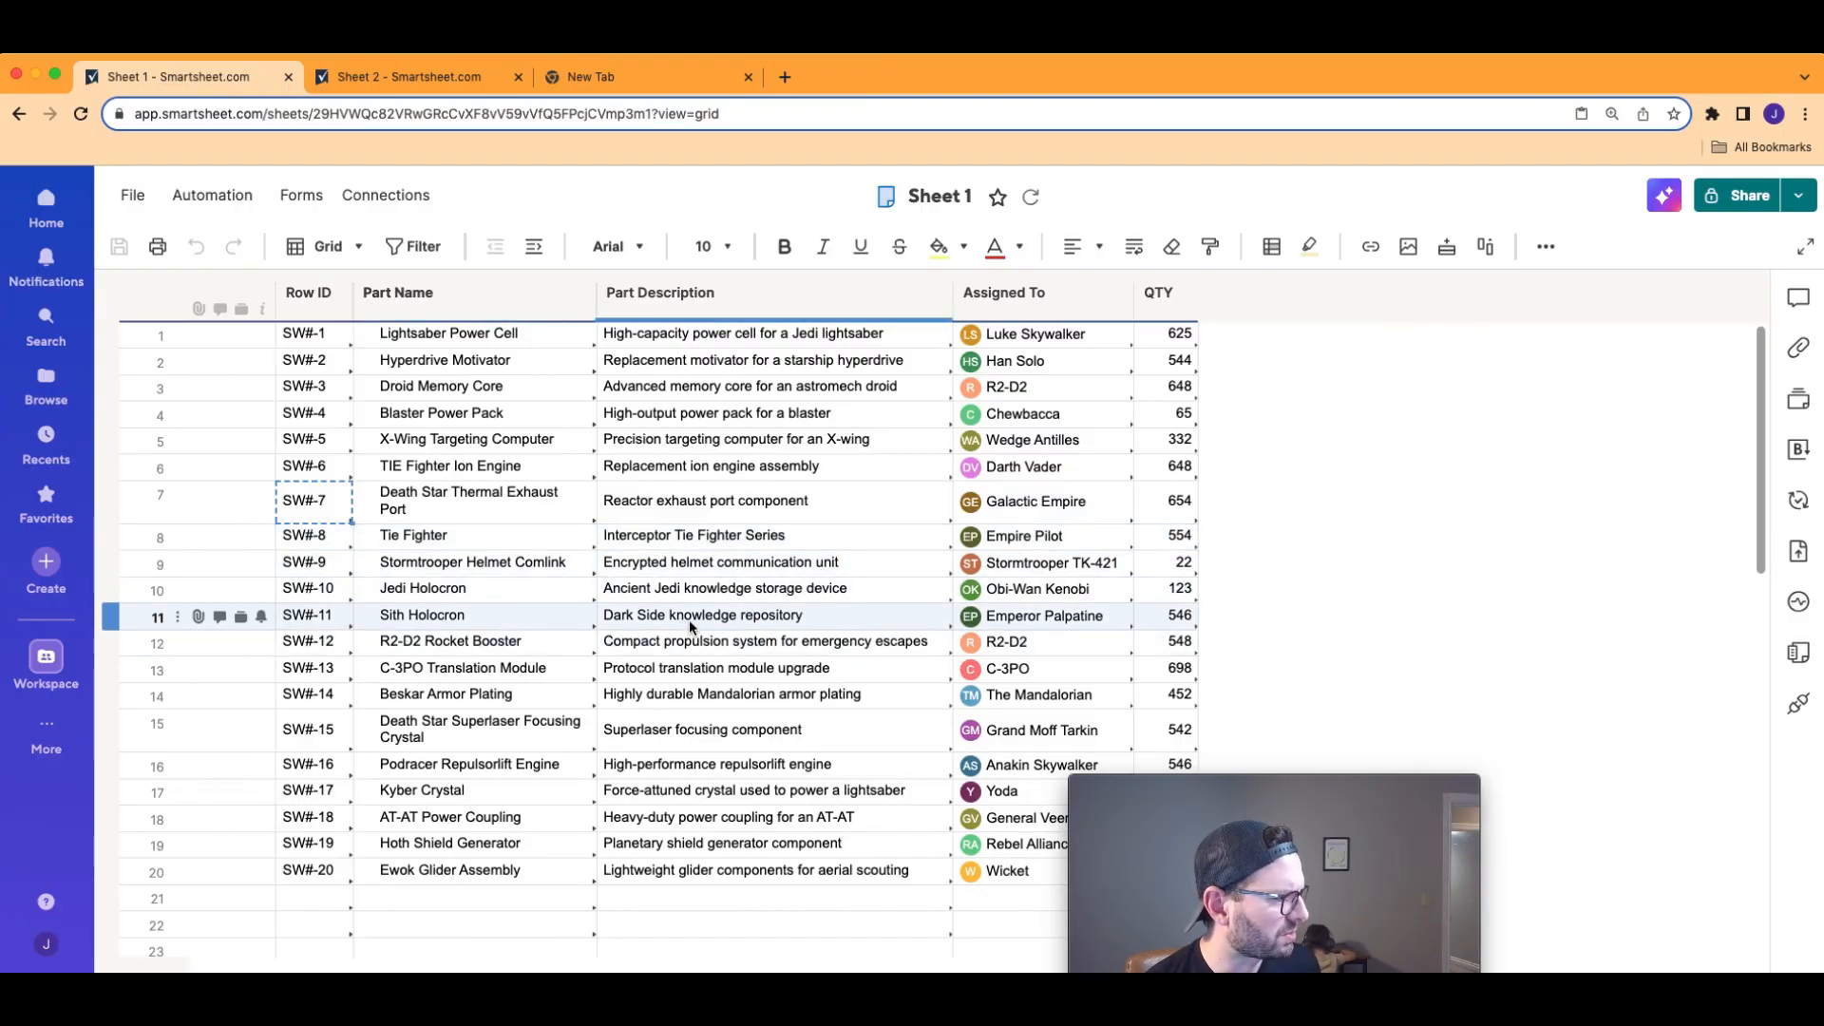
left_click_drag(145, 618, 126, 462)
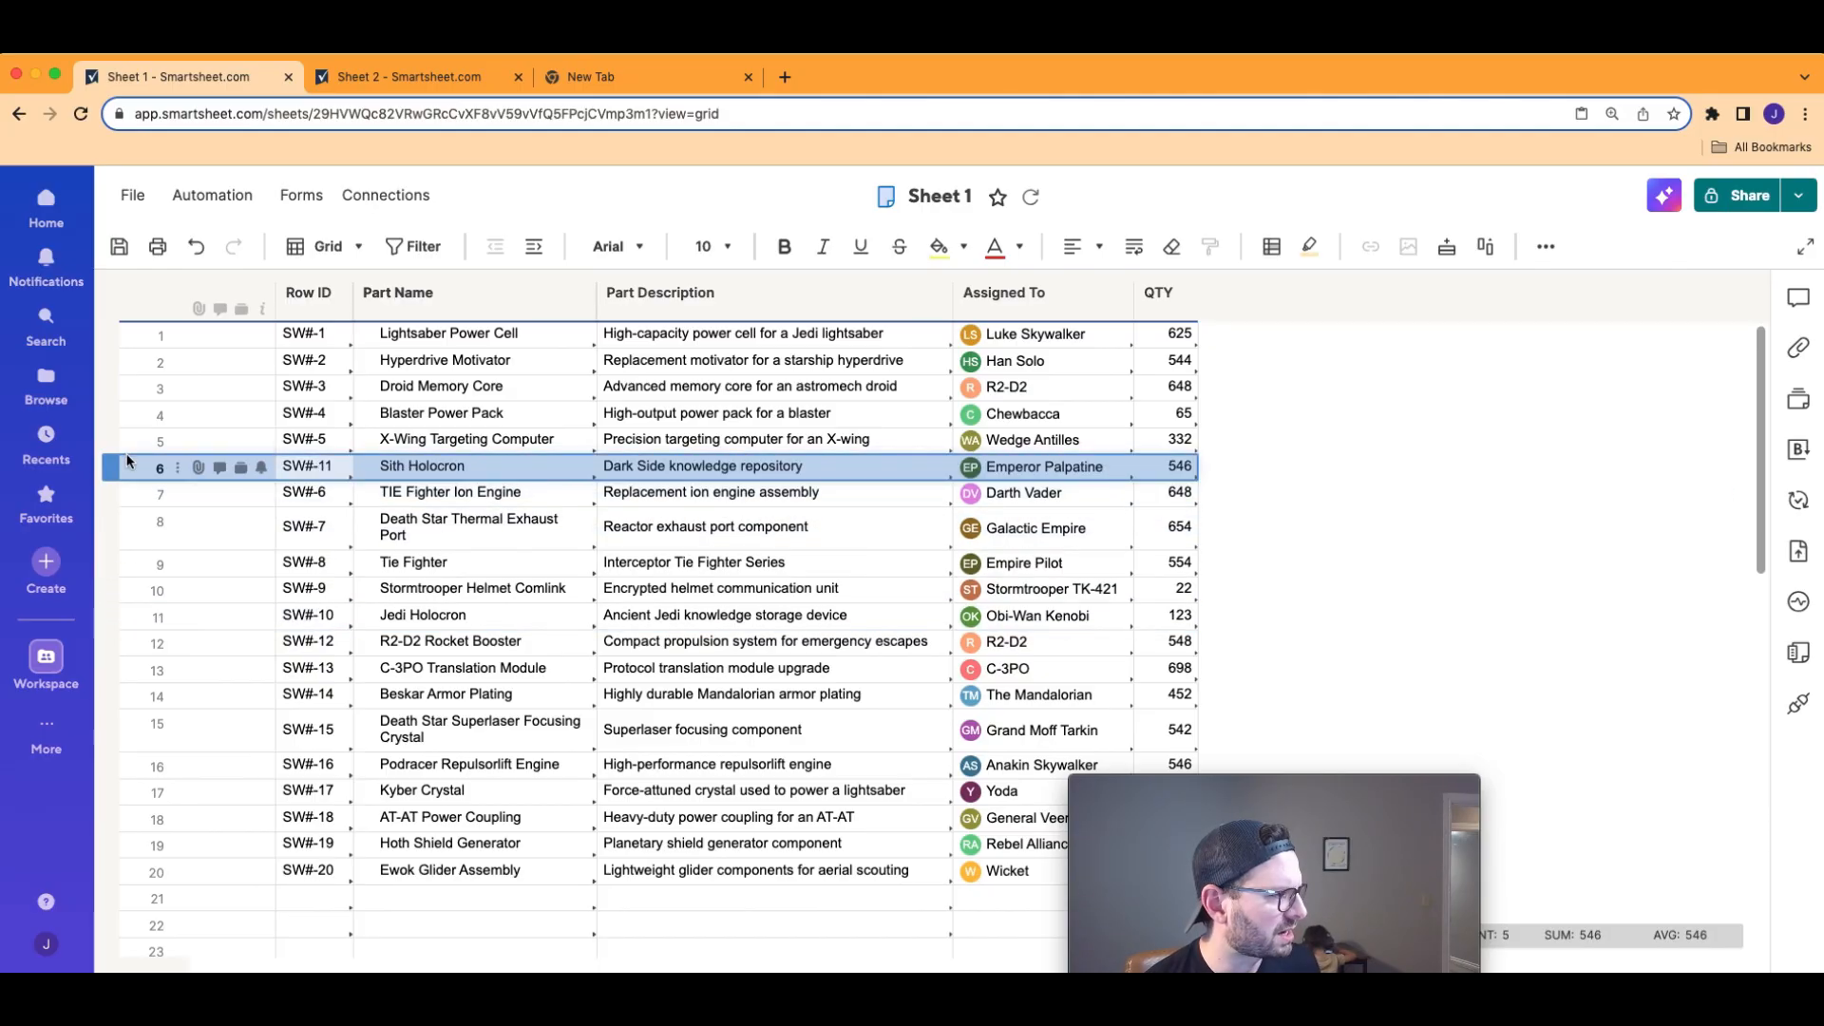
left_click(408, 76)
left_click(181, 76)
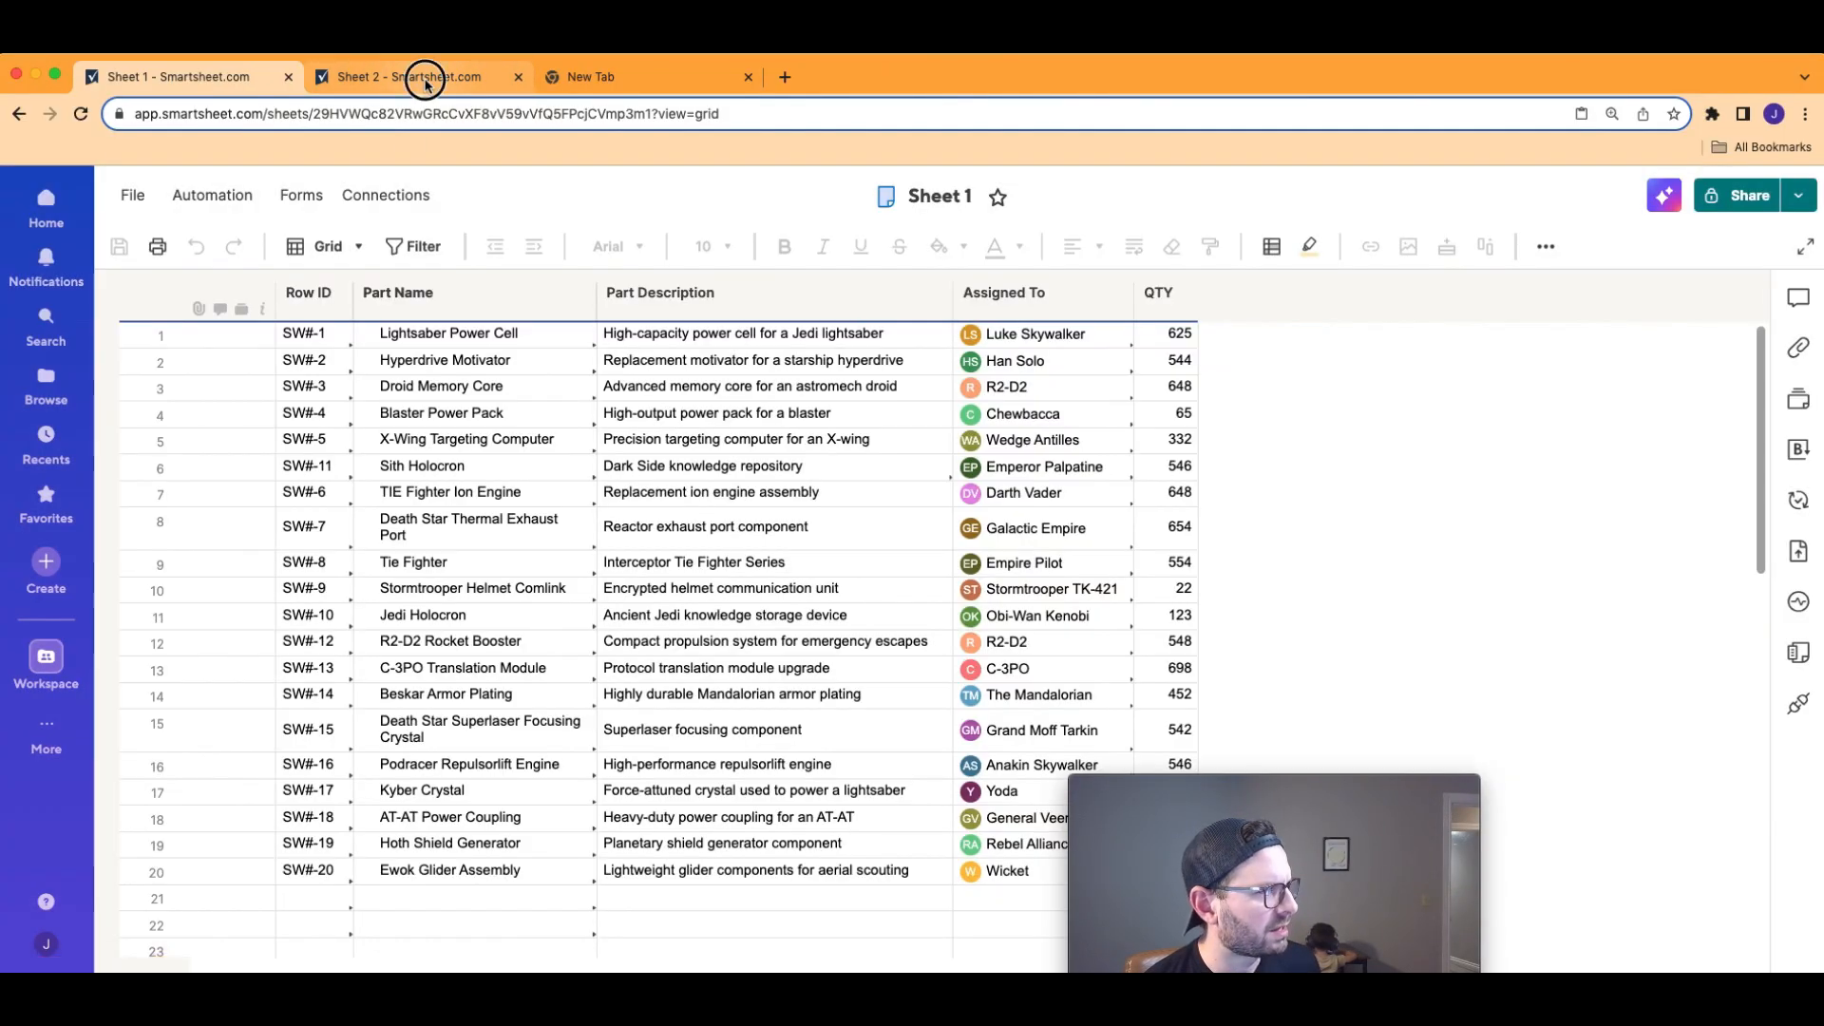
left_click(422, 79)
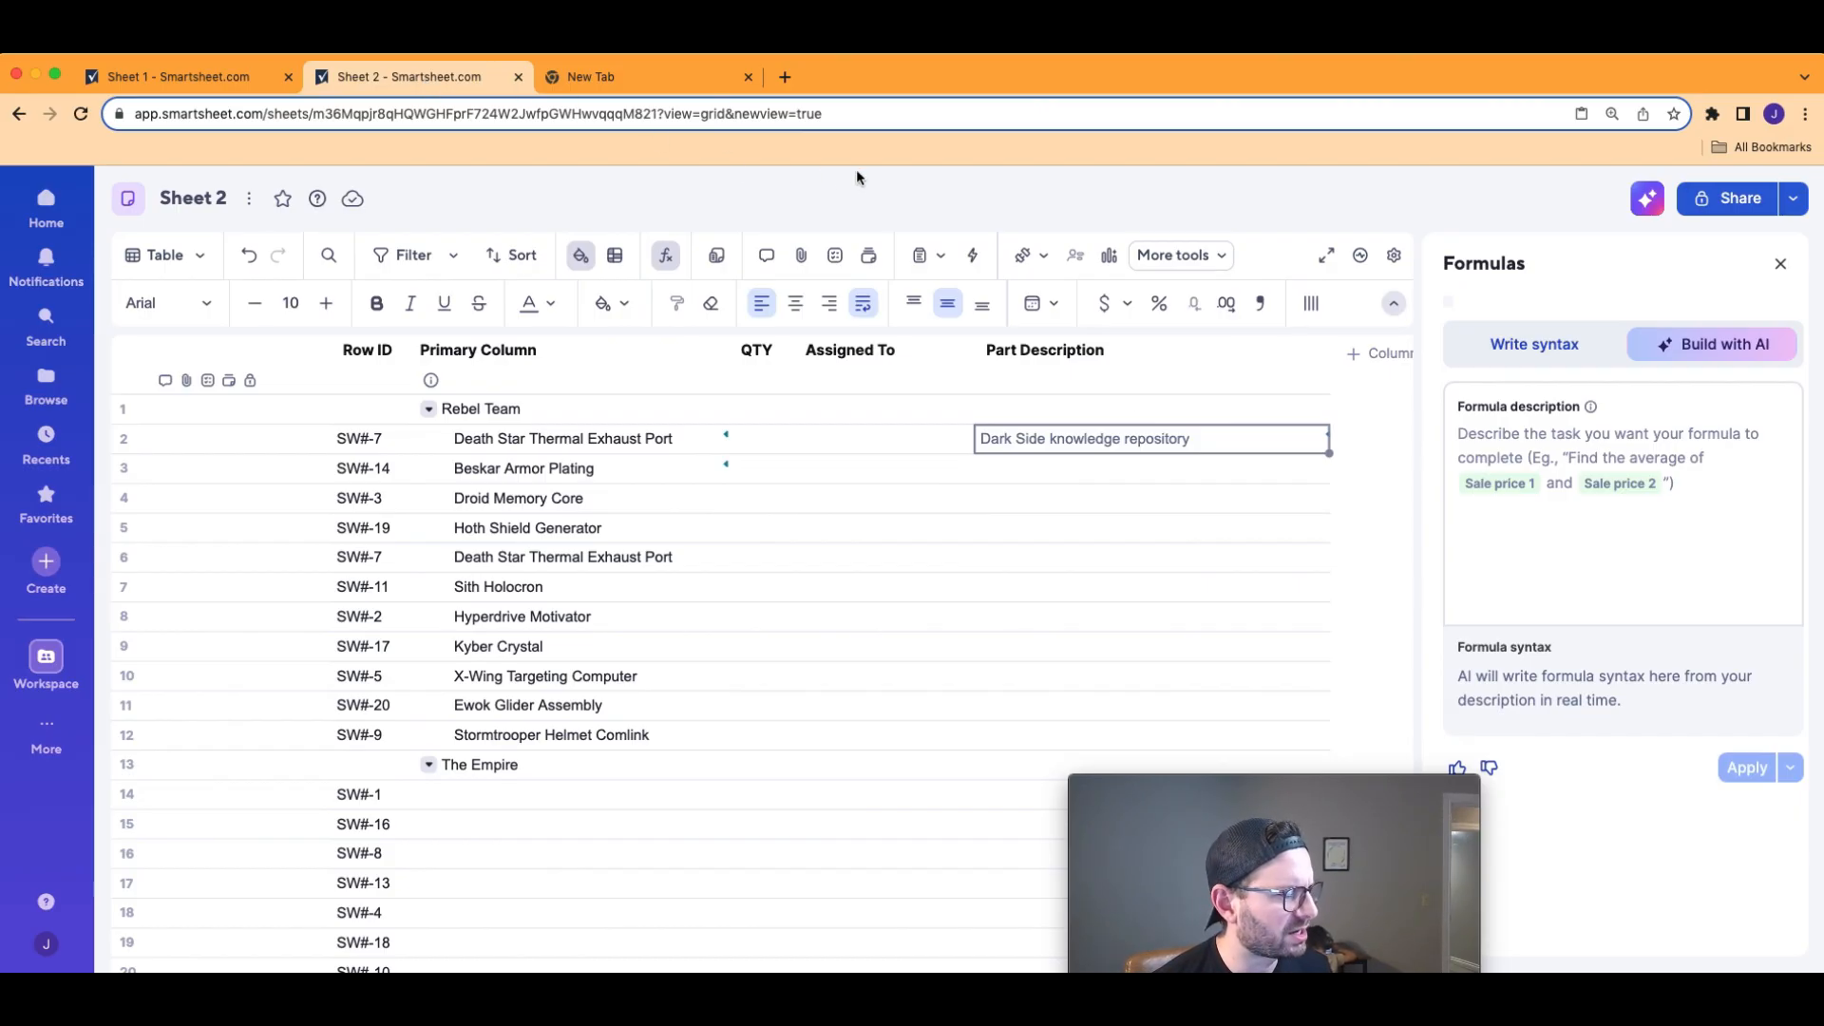
left_click(205, 78)
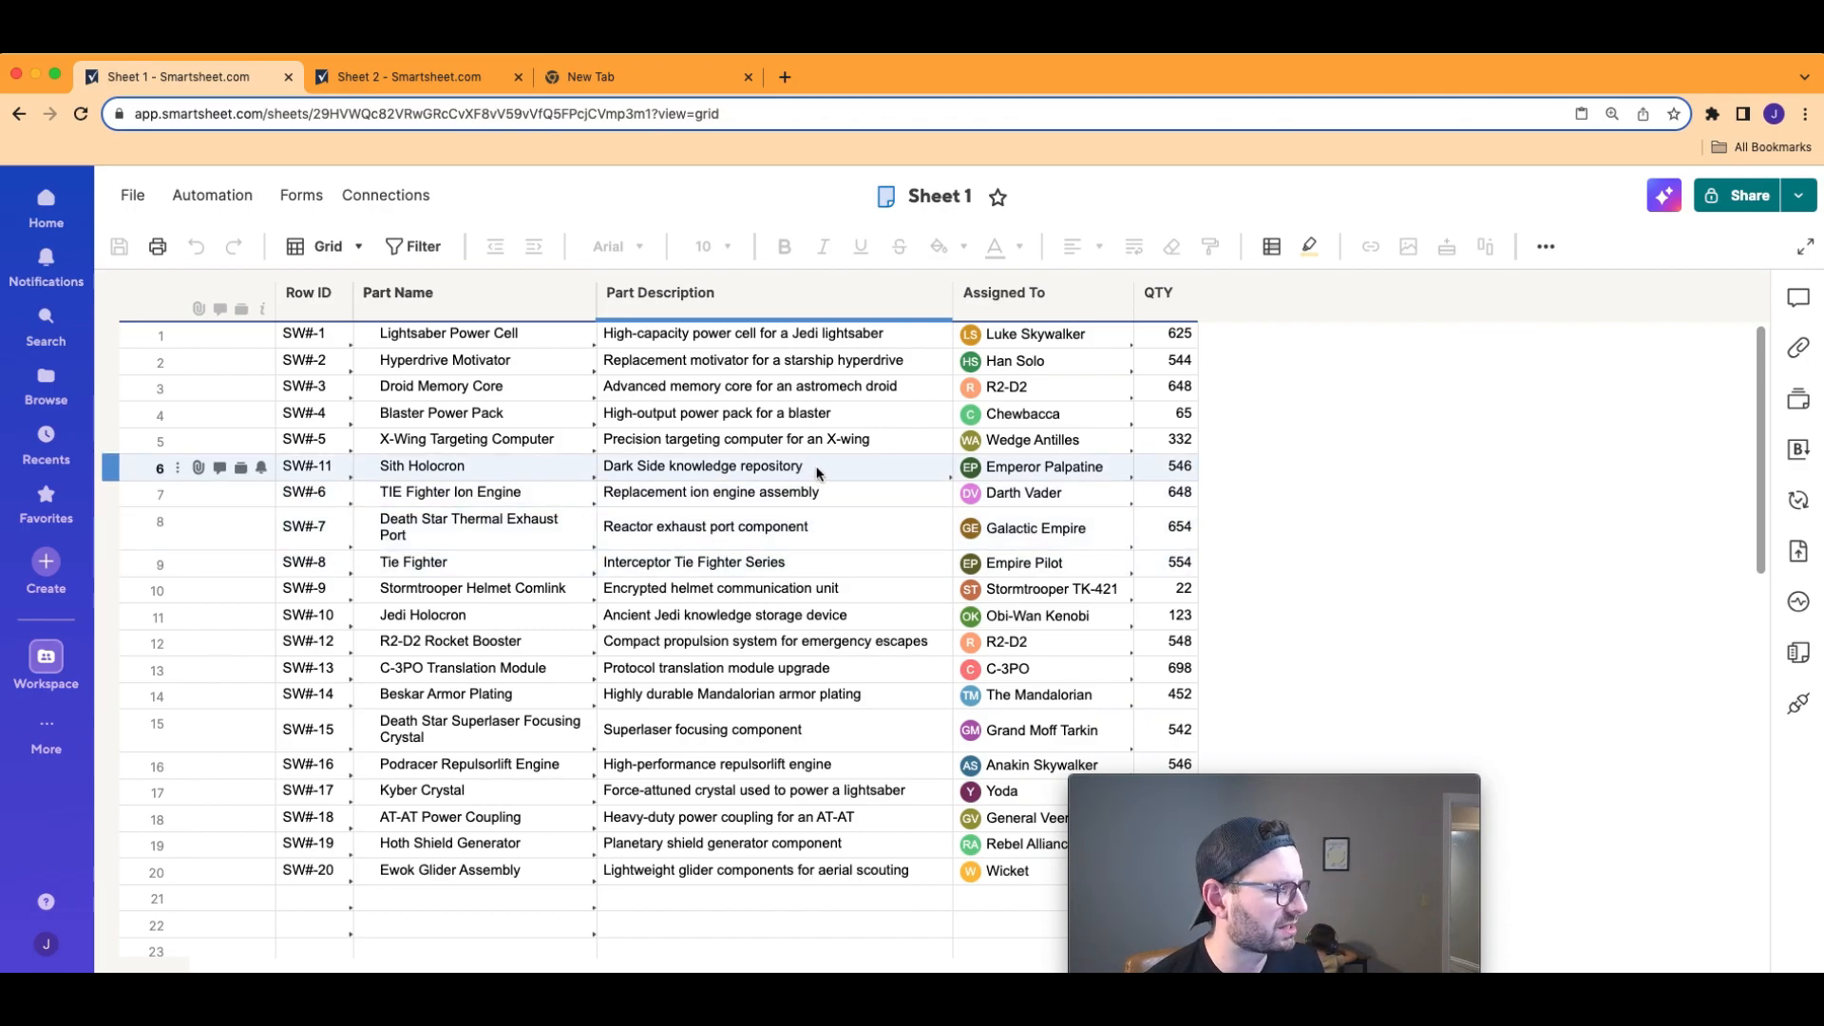
left_click(455, 76)
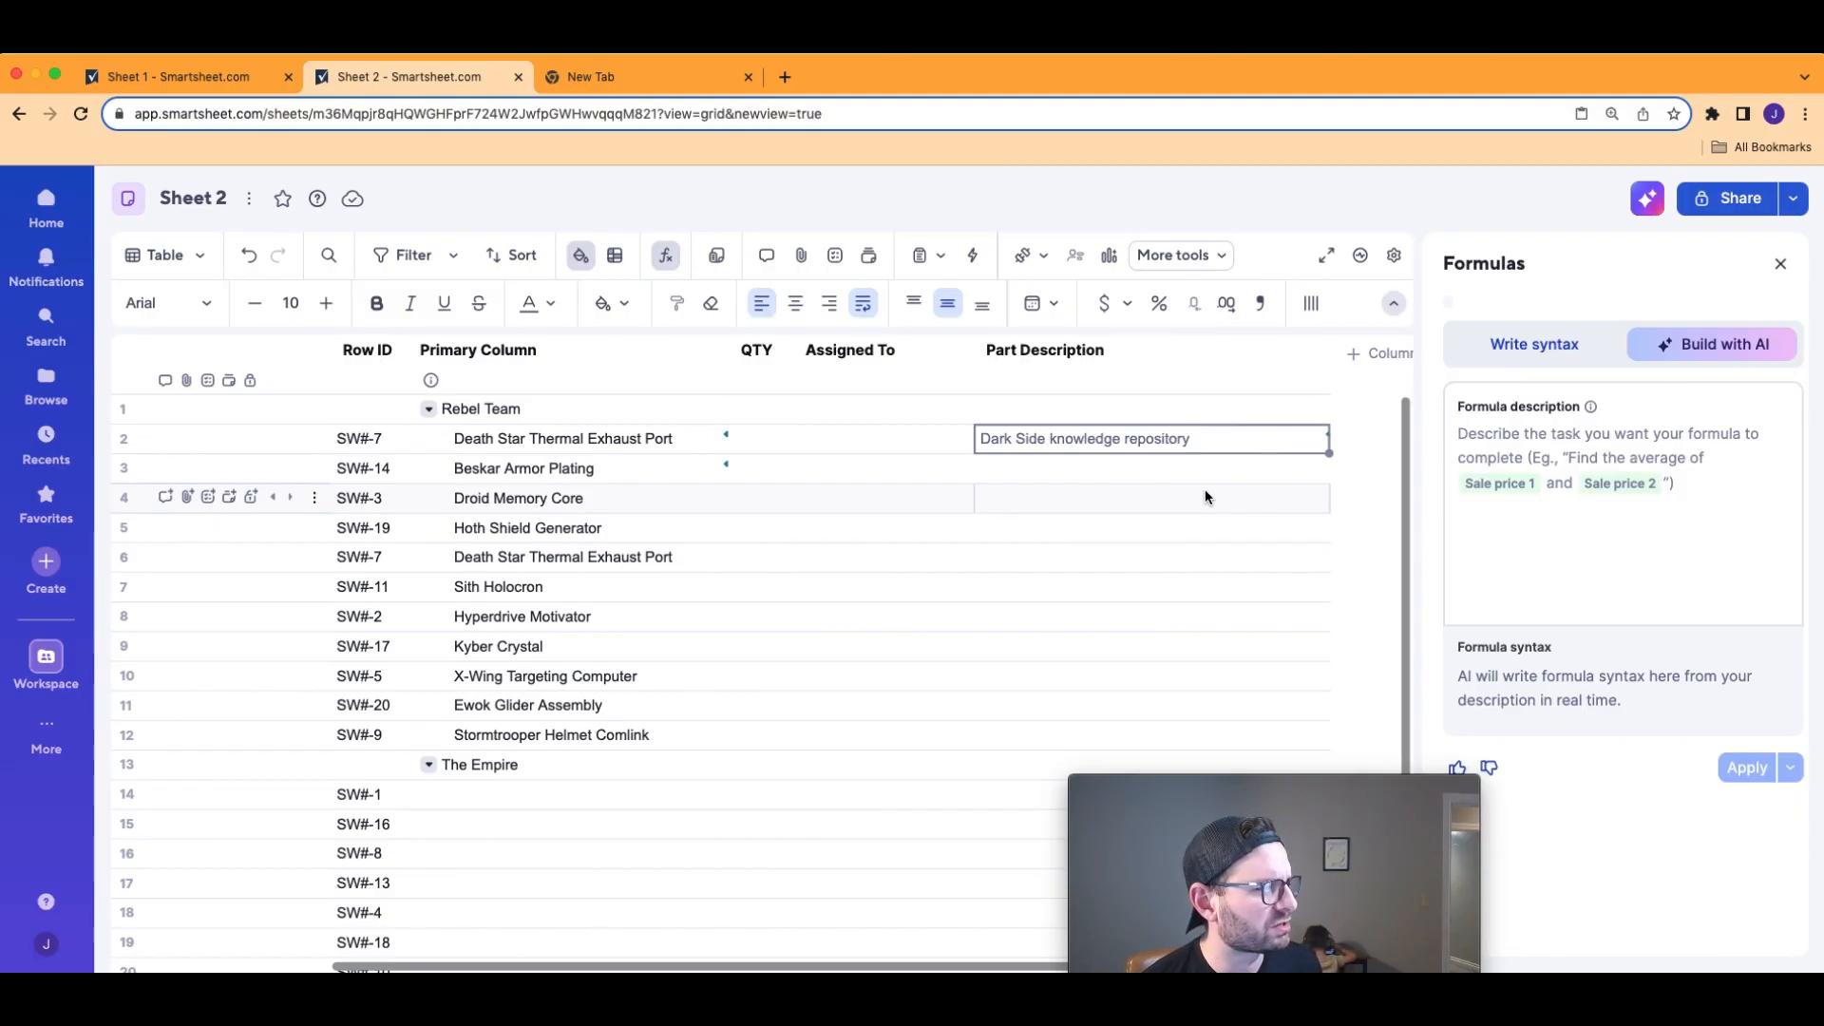
Link the Part Description cells of rows 4 to 7 in Sheet 2 to the descriptions in rows 9 to 12 of Sheet 1.
left_click_drag(1070, 502, 1069, 600)
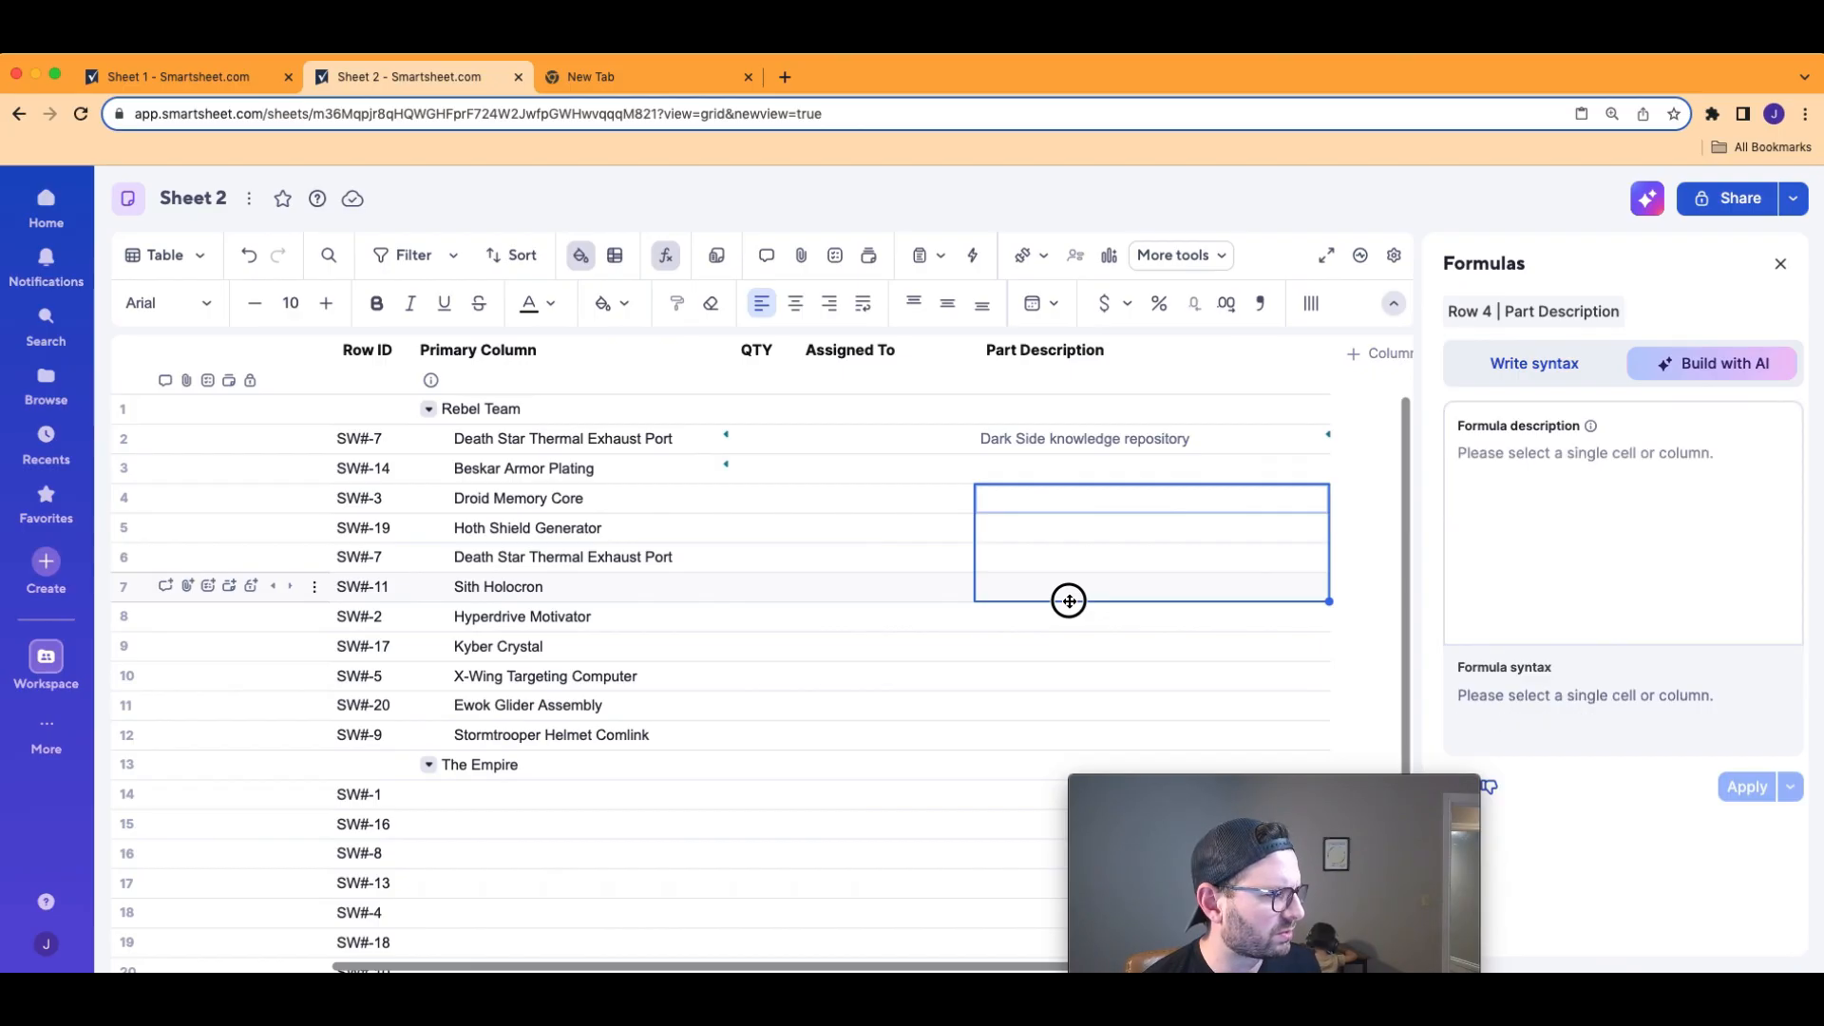
right_click(1034, 509)
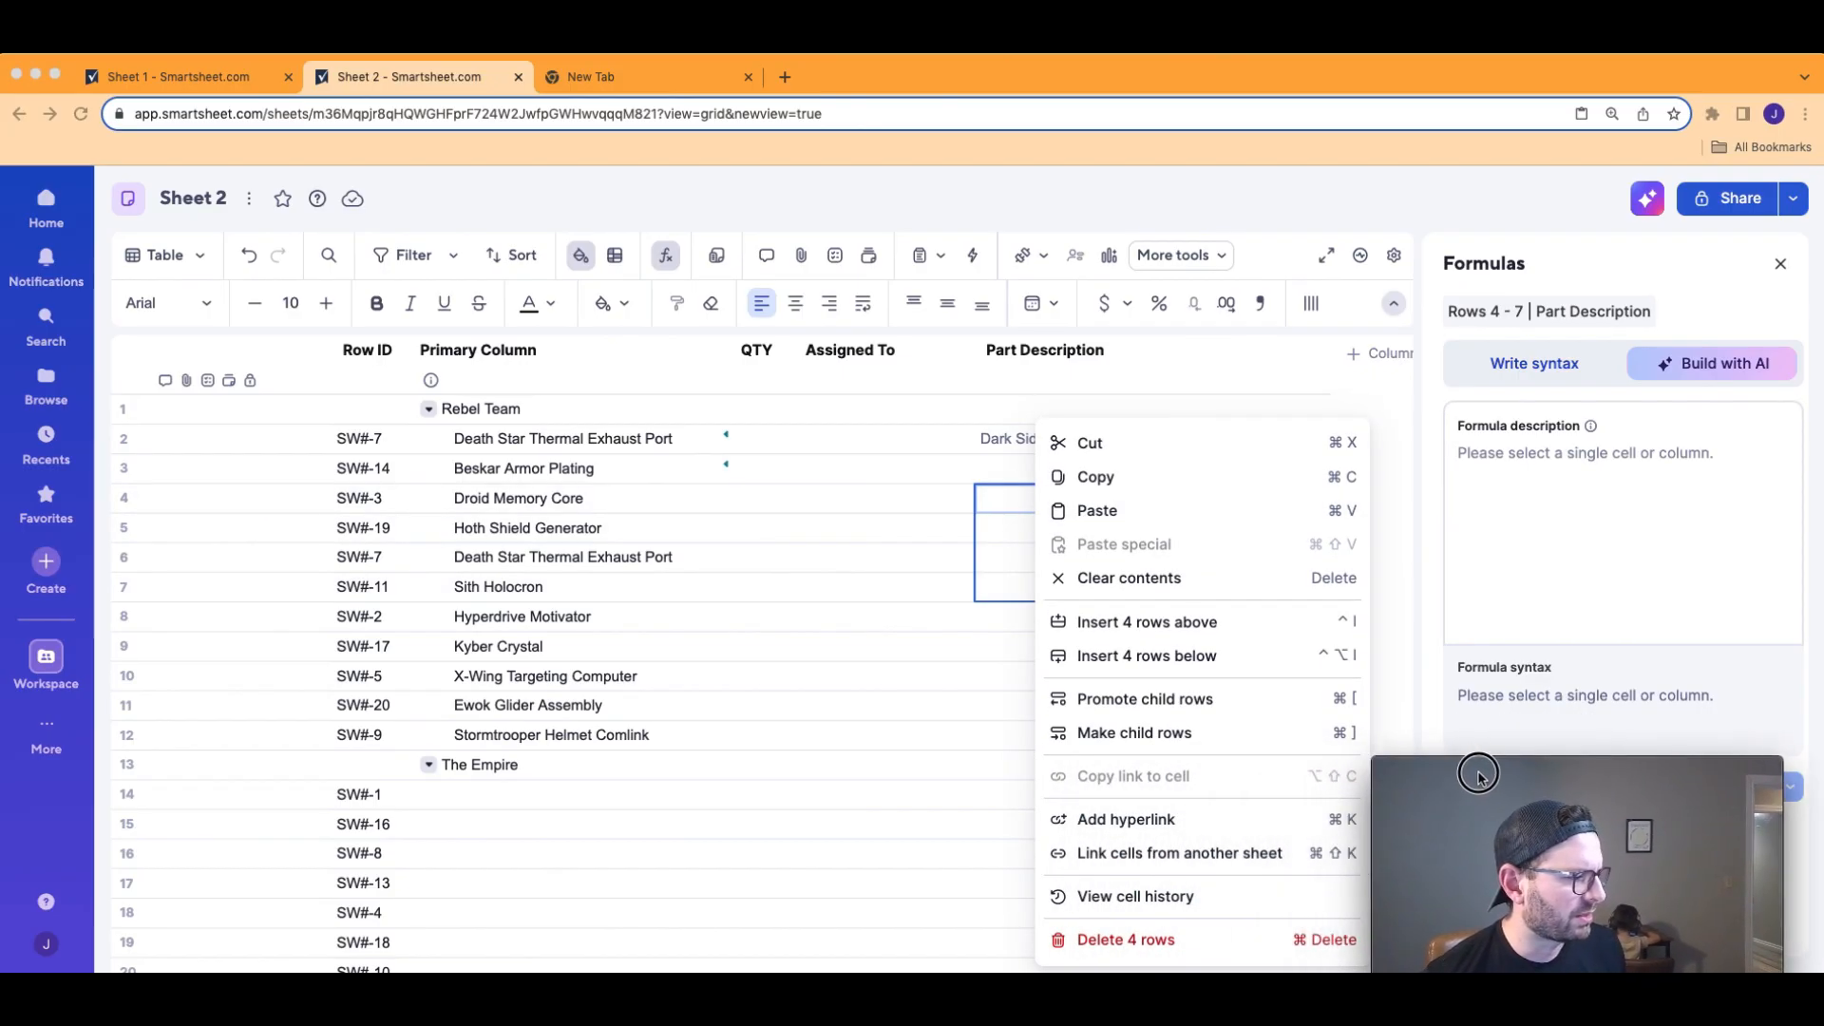
left_click(1167, 854)
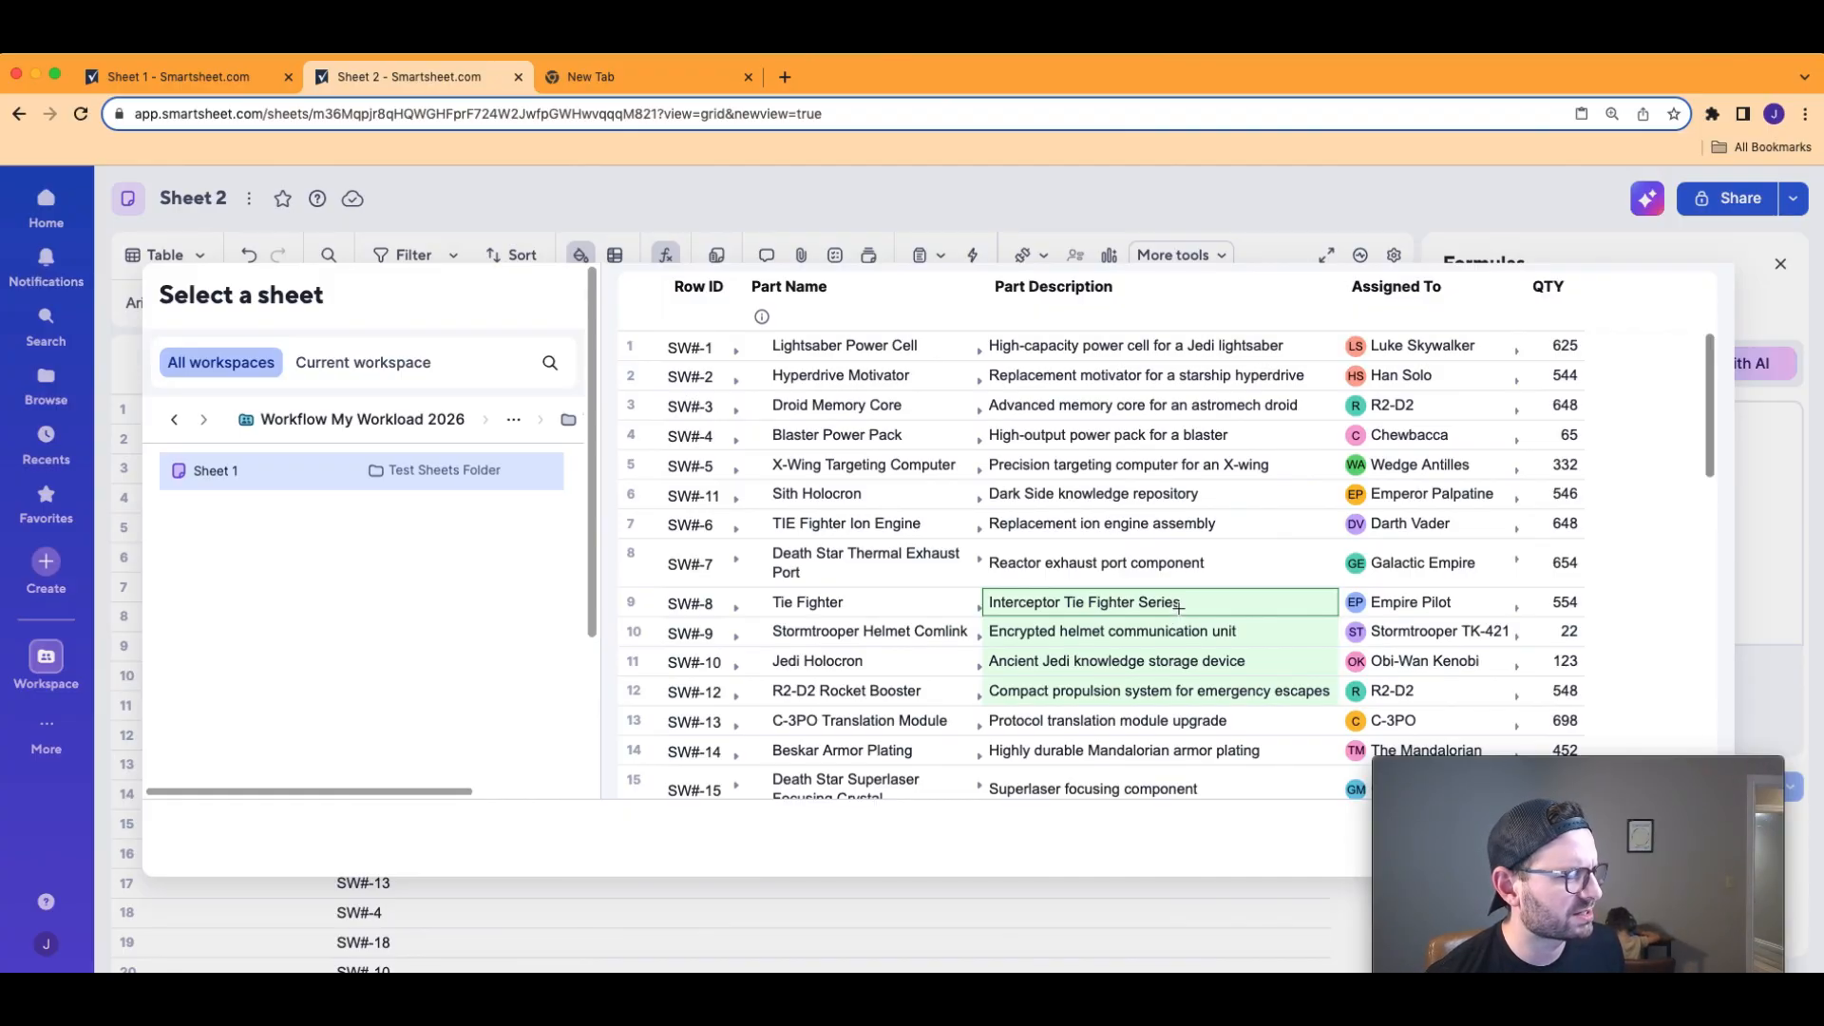
left_click(1178, 608)
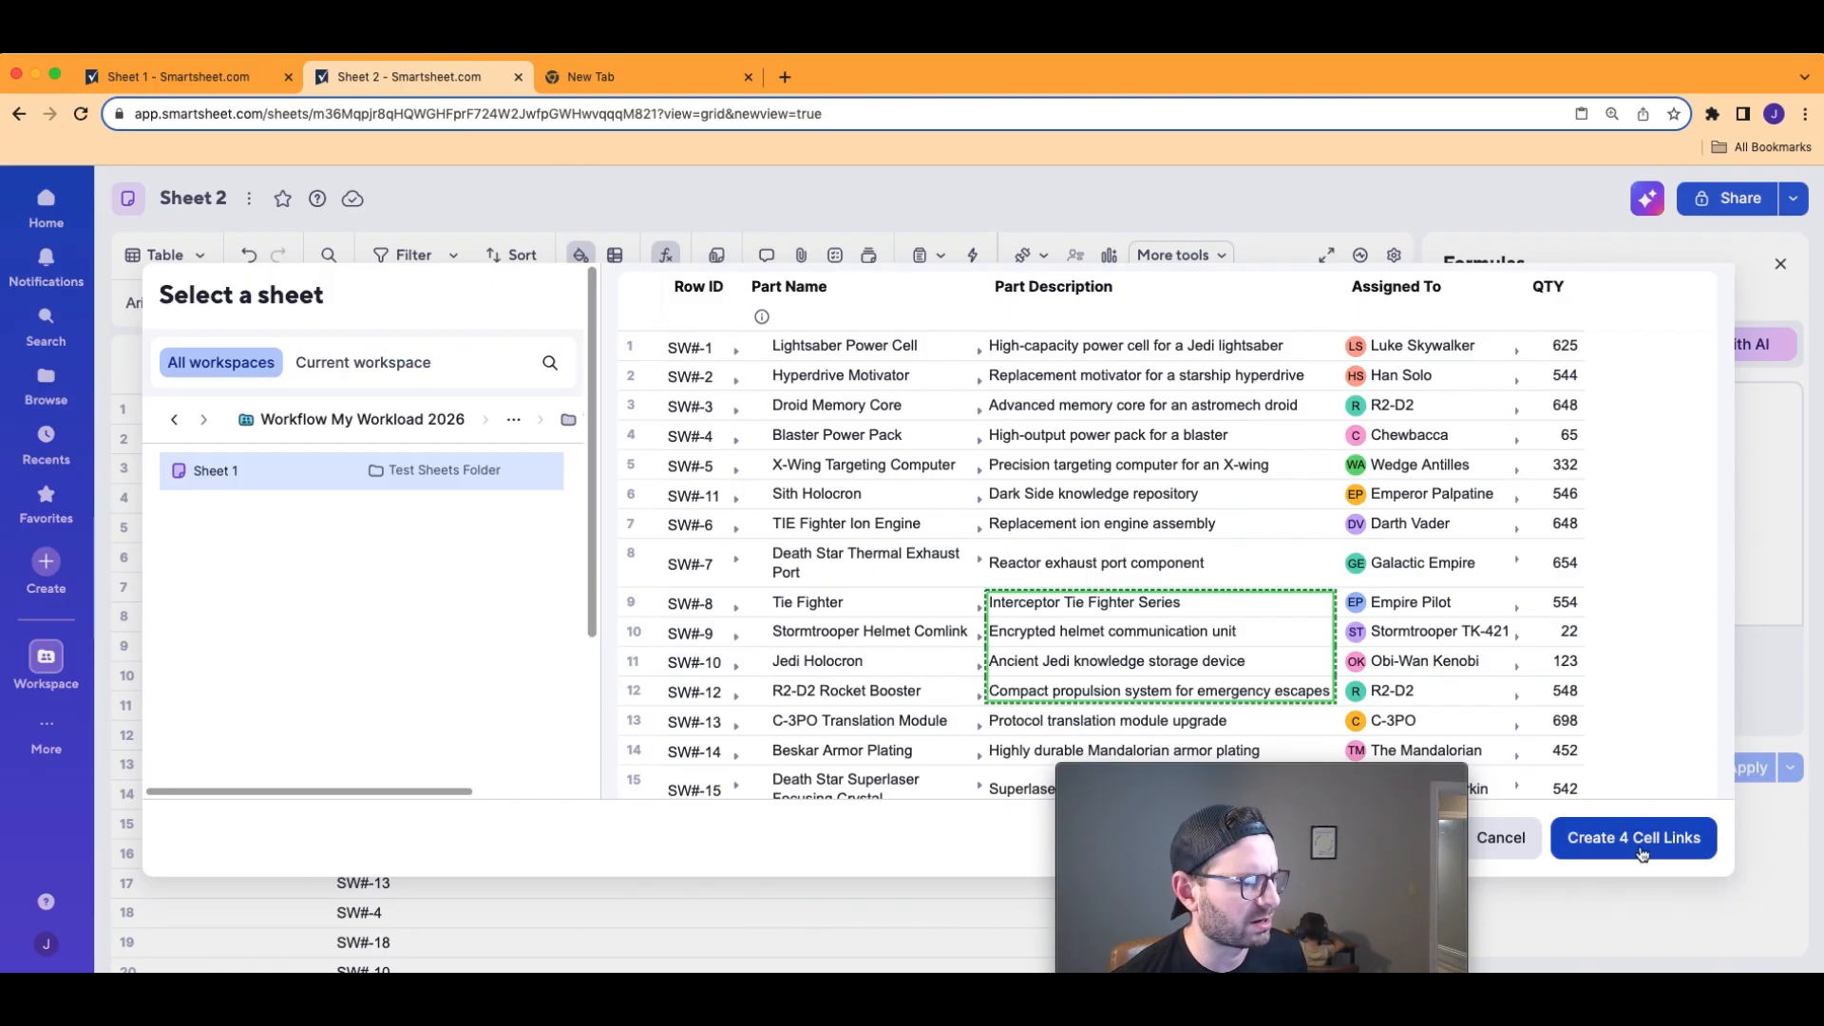
left_click(1628, 843)
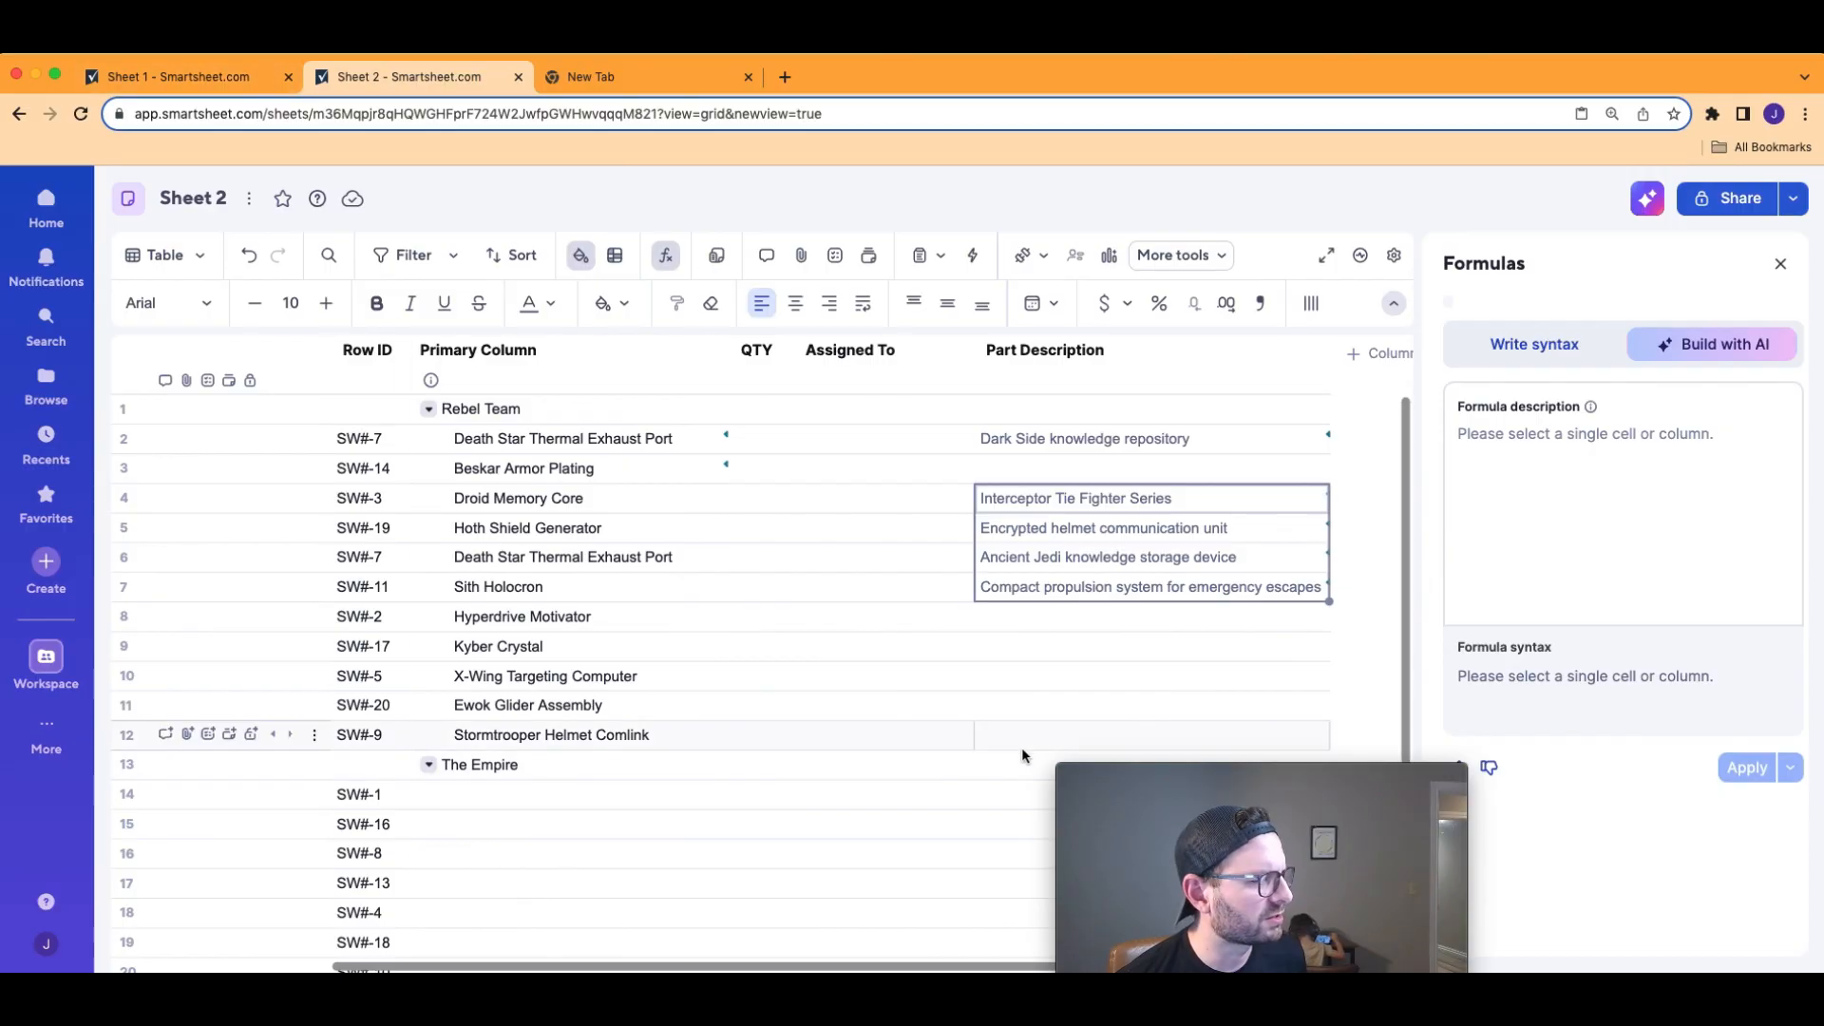
Remove the cell links from Part Description rows 4 to 7 and row 2 of Sheet 2, also clearing the cell content.
left_click(1150, 651)
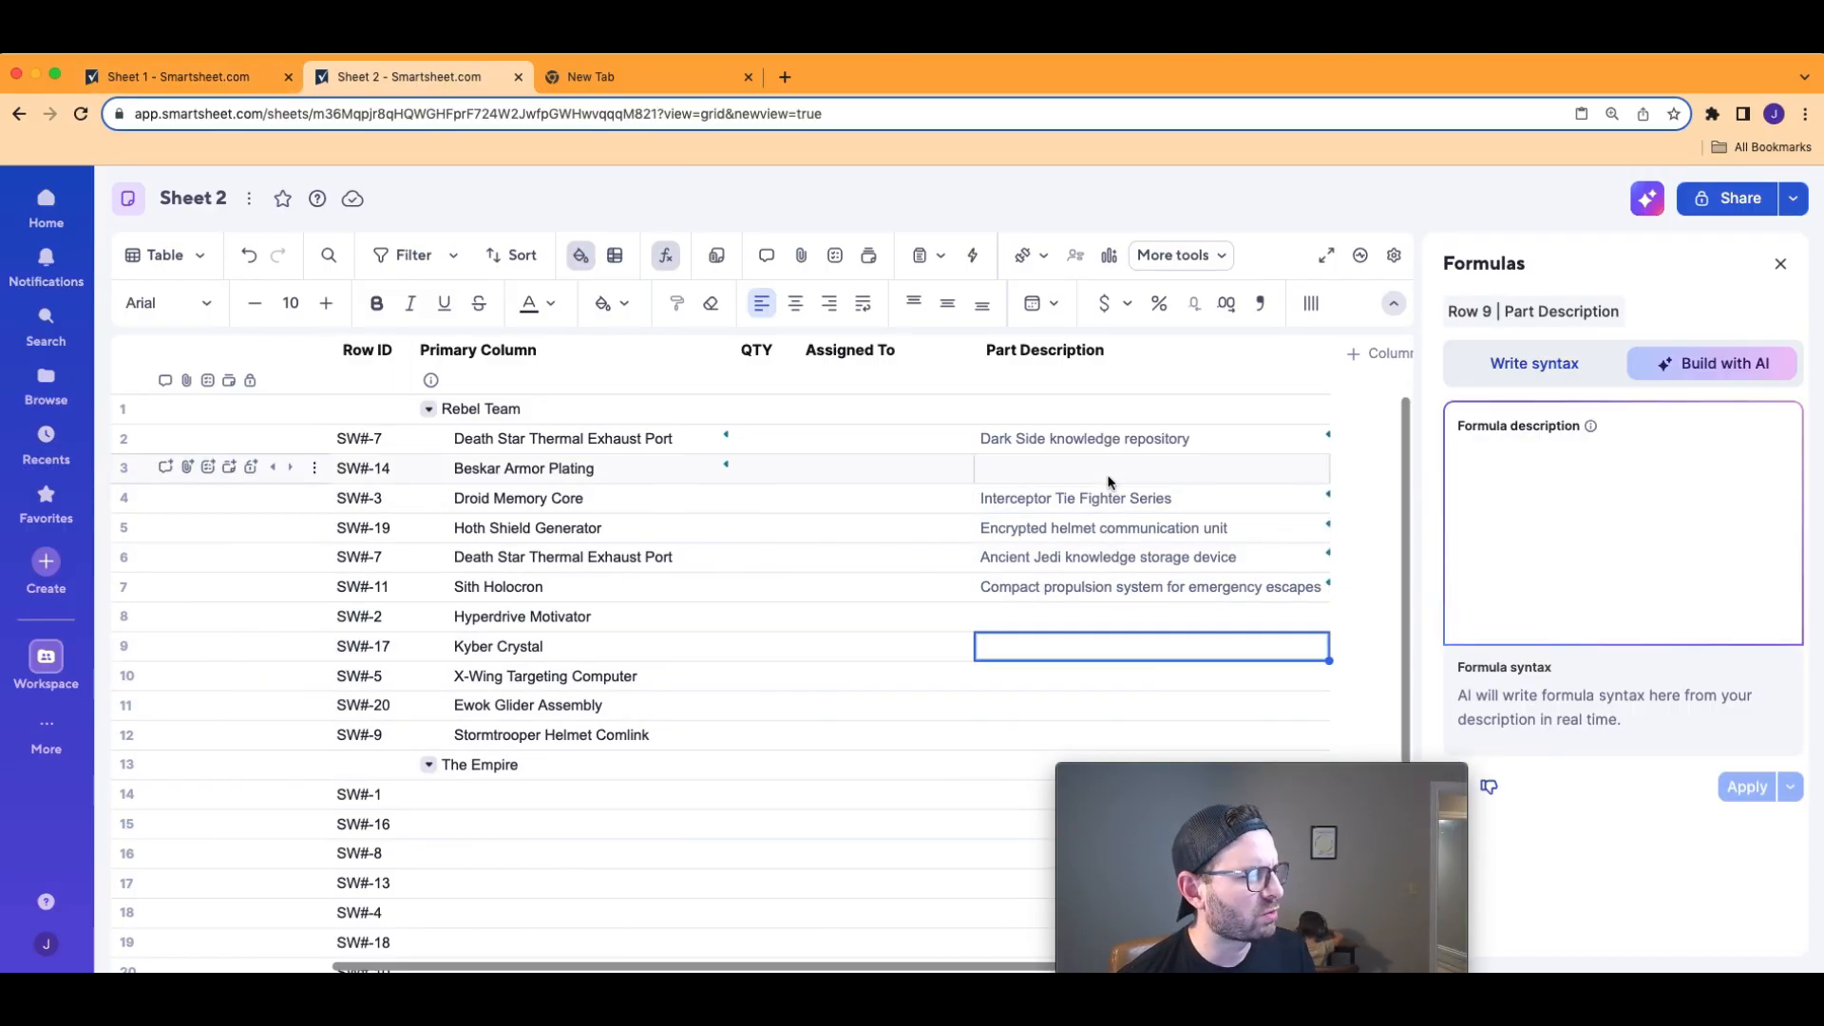
left_click_drag(1142, 496, 1138, 584)
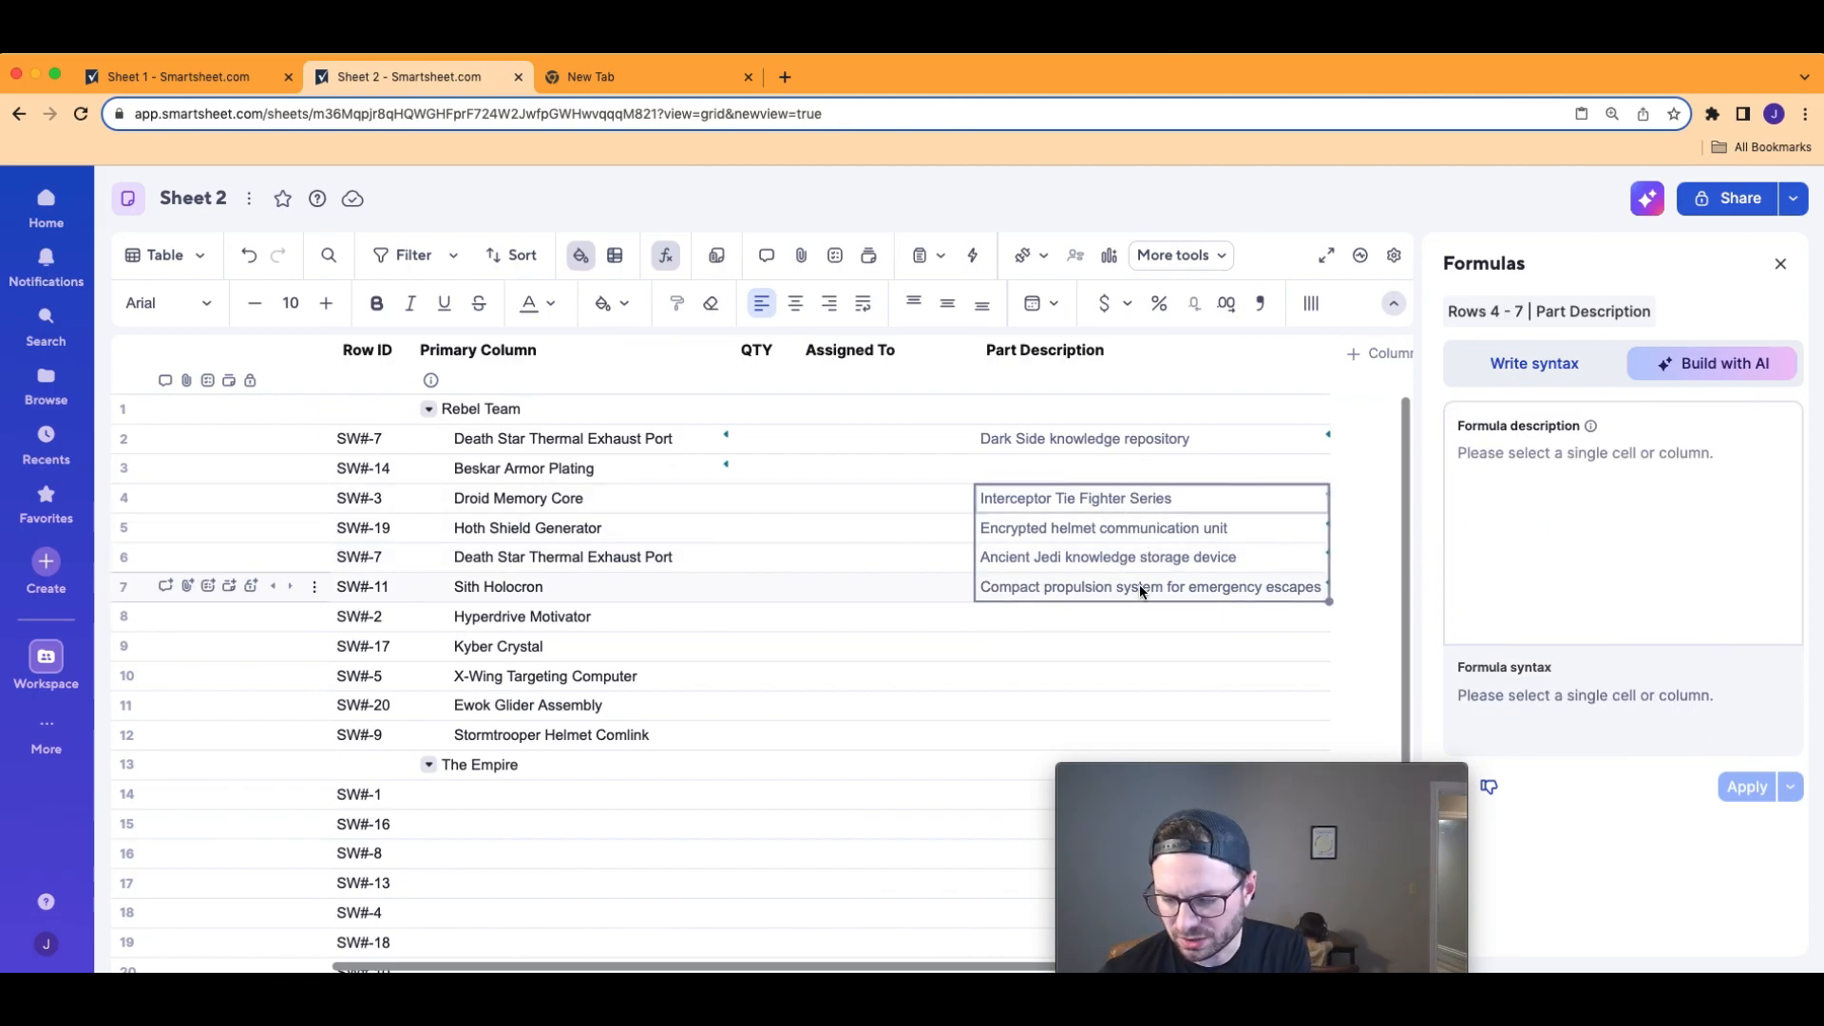
key("BackSpace")
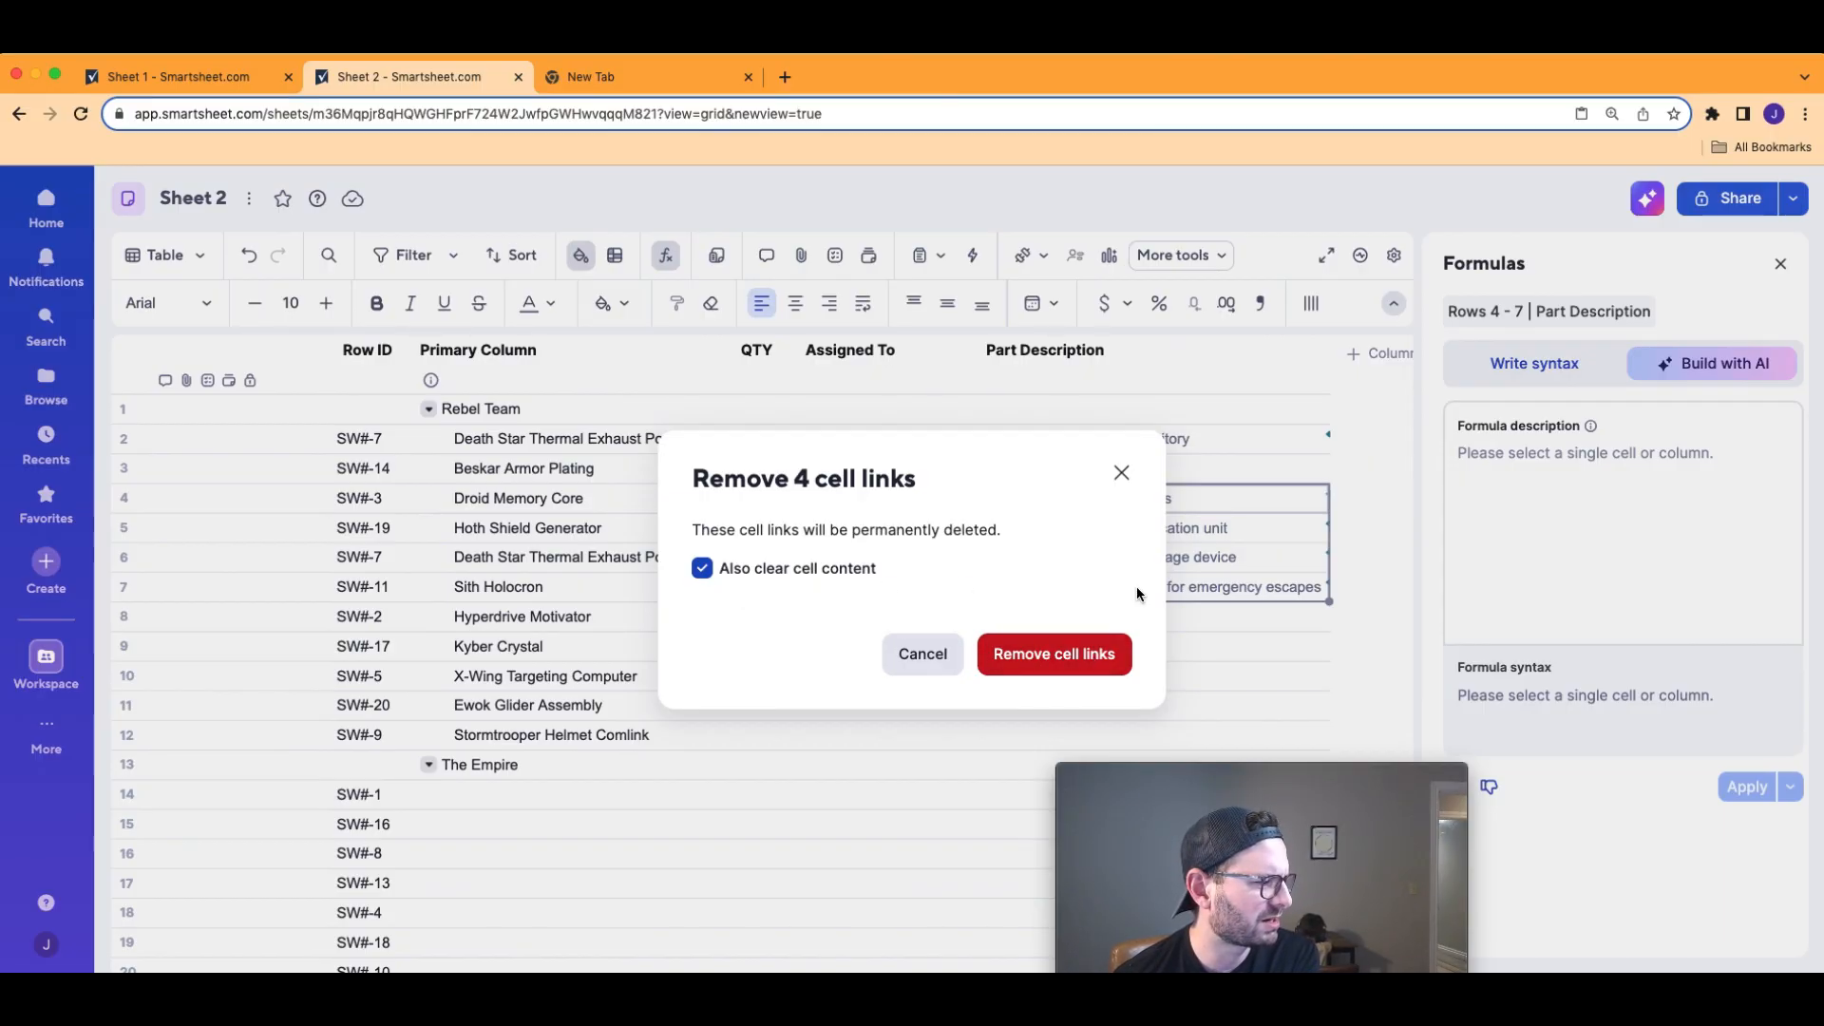
left_click(1086, 653)
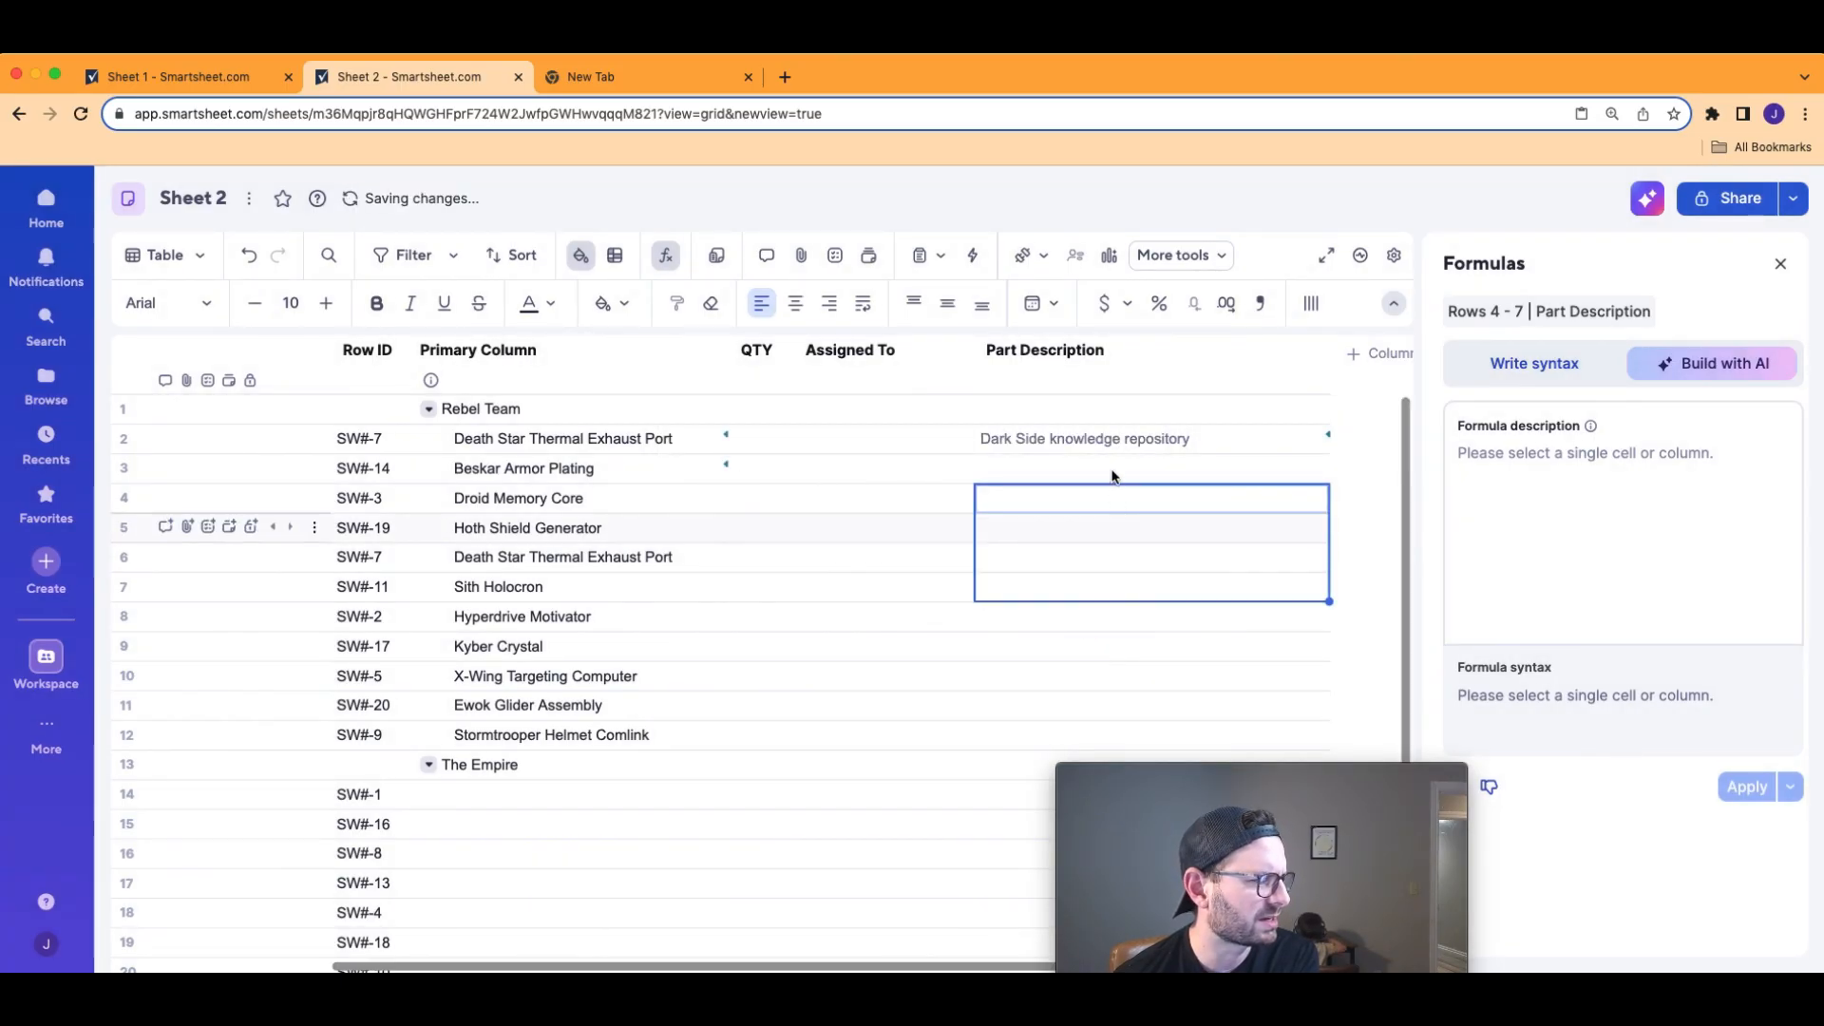
left_click(1105, 442)
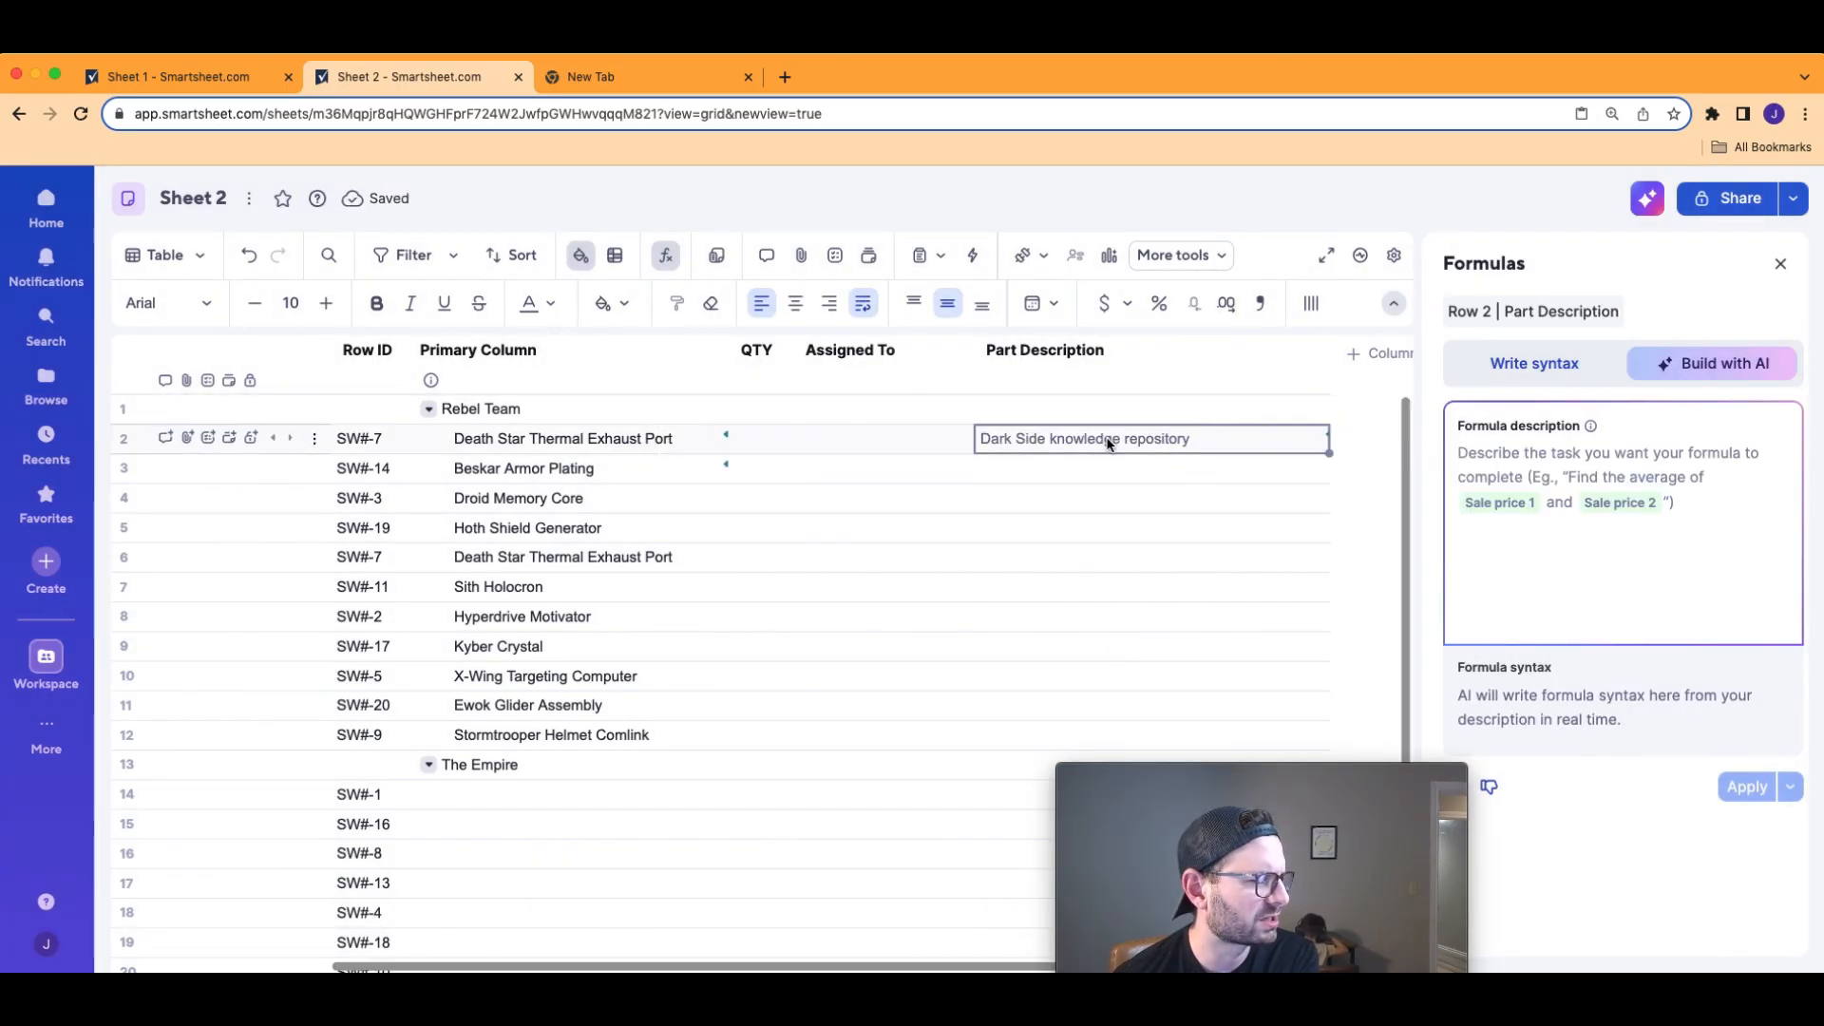
key("BackSpace")
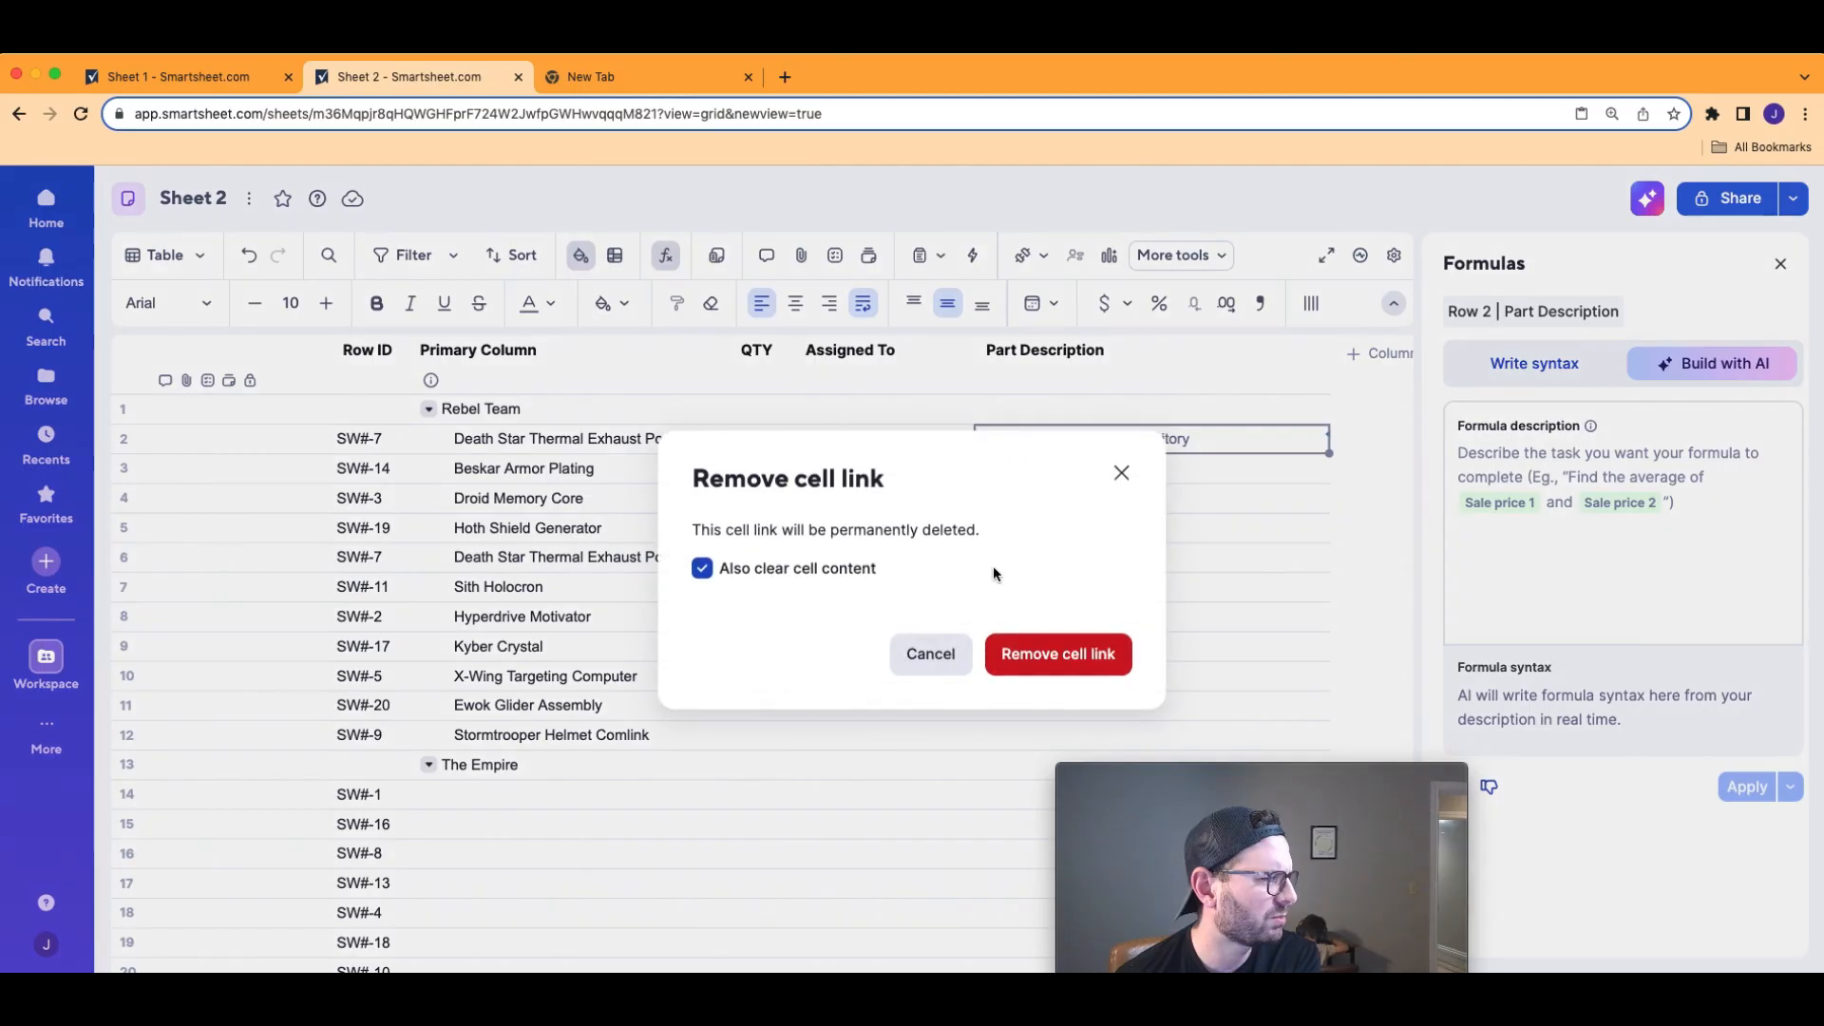
left_click(1052, 656)
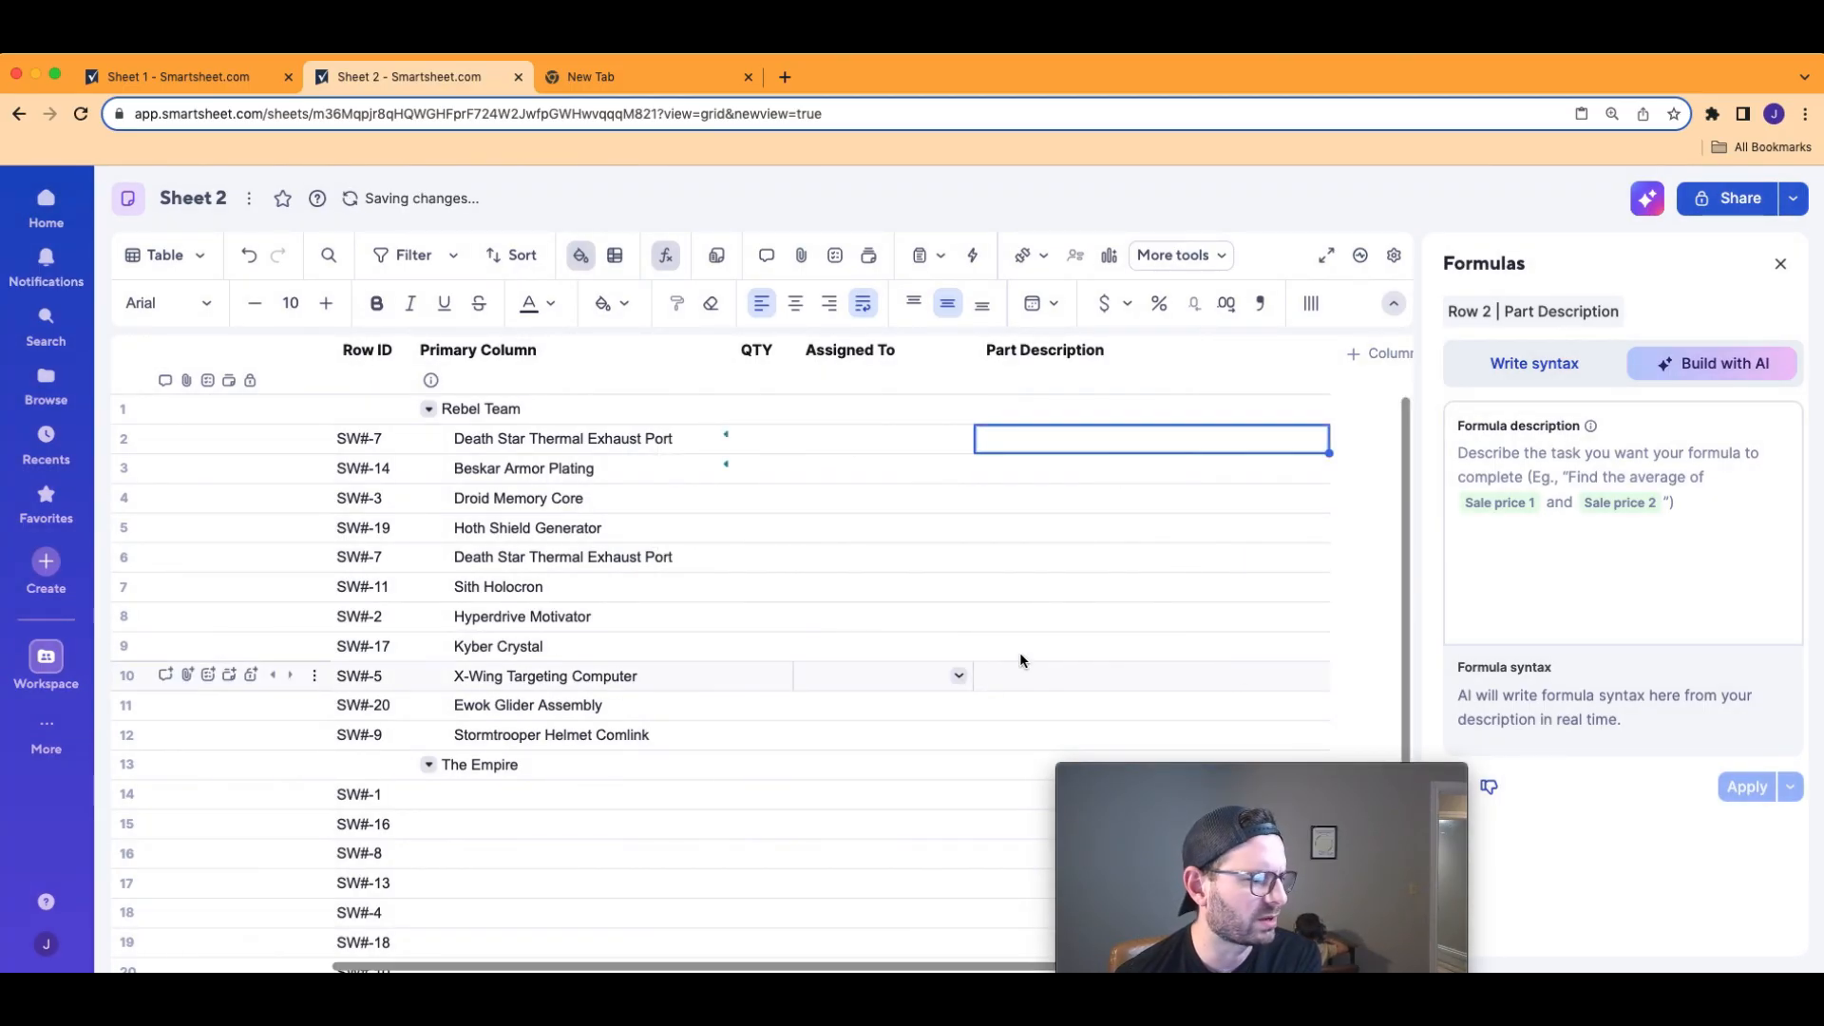